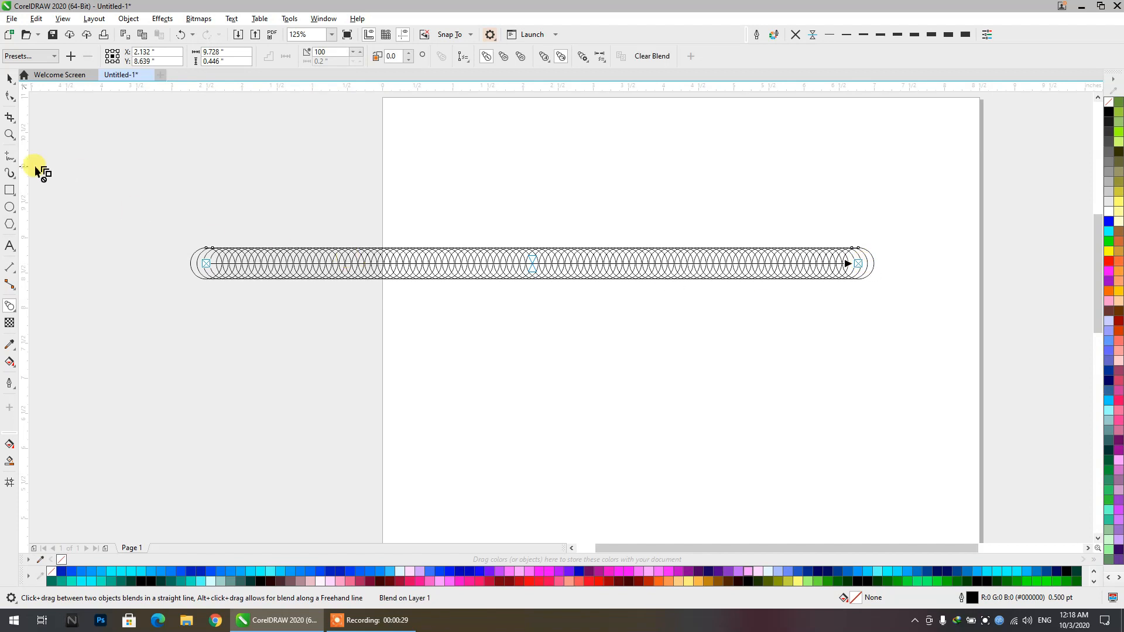
Reduce the circle blend to 10 intermediate steps
click(9, 78)
click(334, 52)
key(BackSpace)
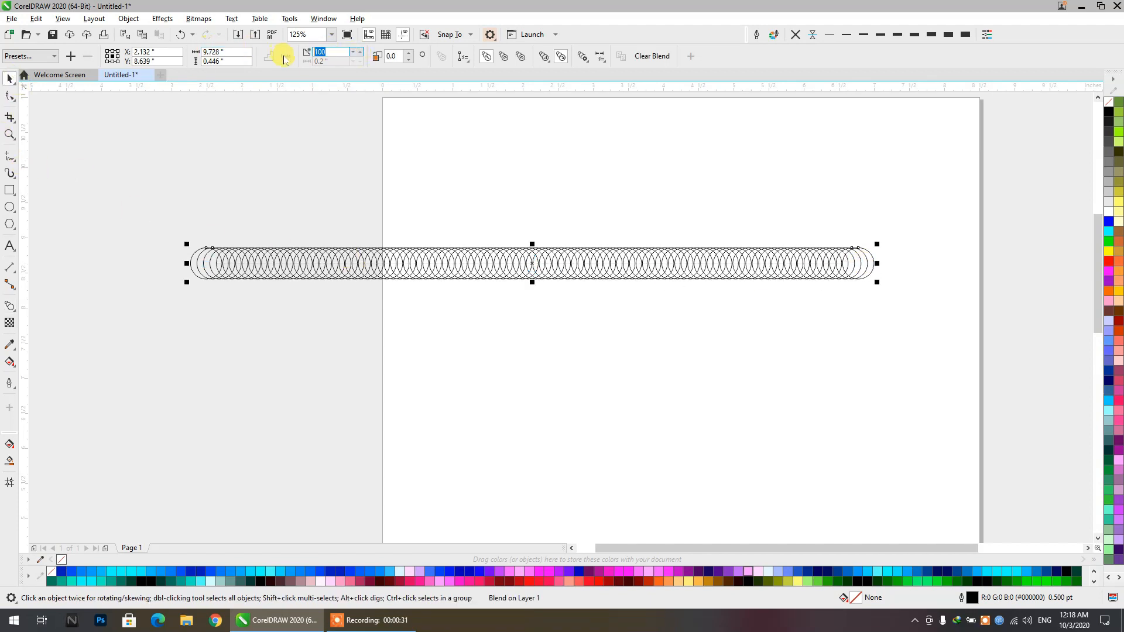
key(Return)
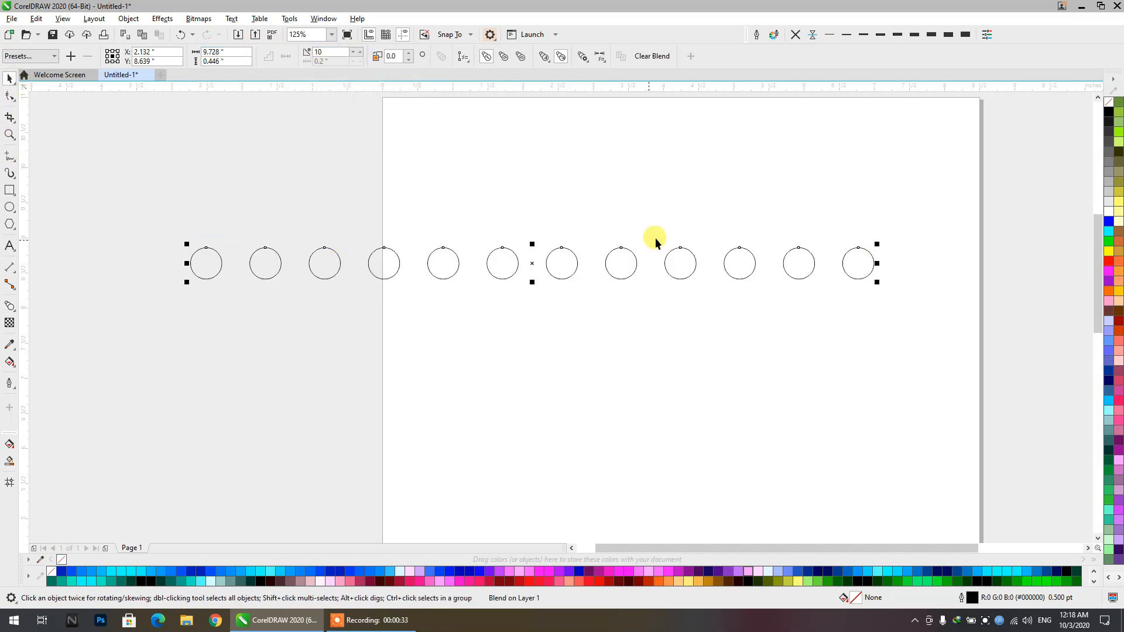
Draw a straight horizontal line about 18.1 inches long below the row of circles with the Pen tool
scroll(451, 199, down, 2)
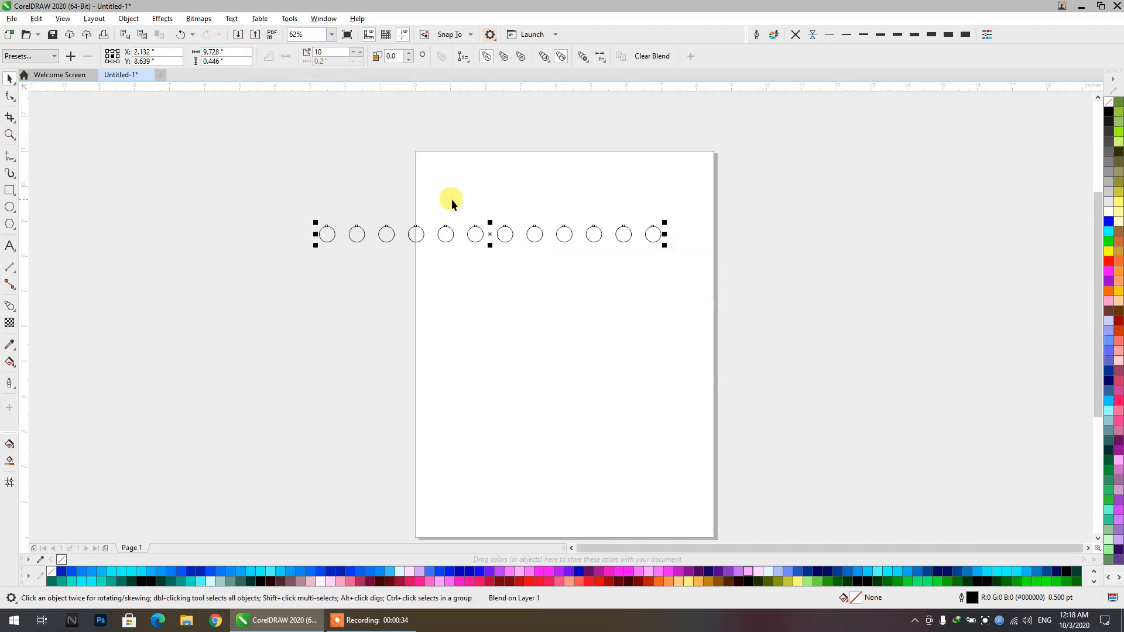
click(16, 163)
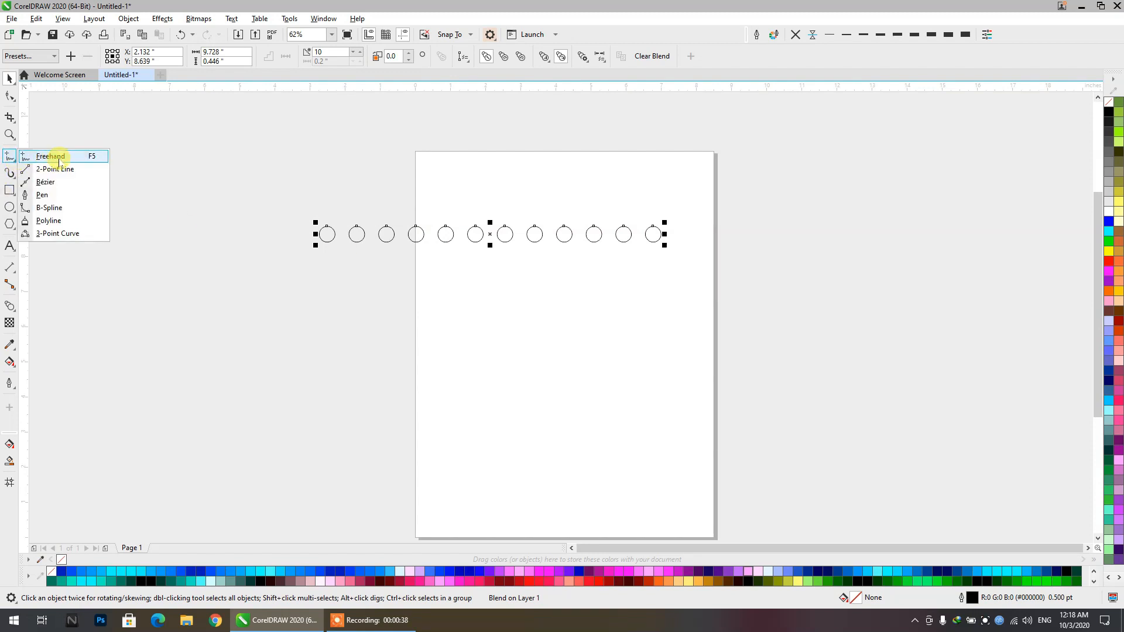
click(42, 182)
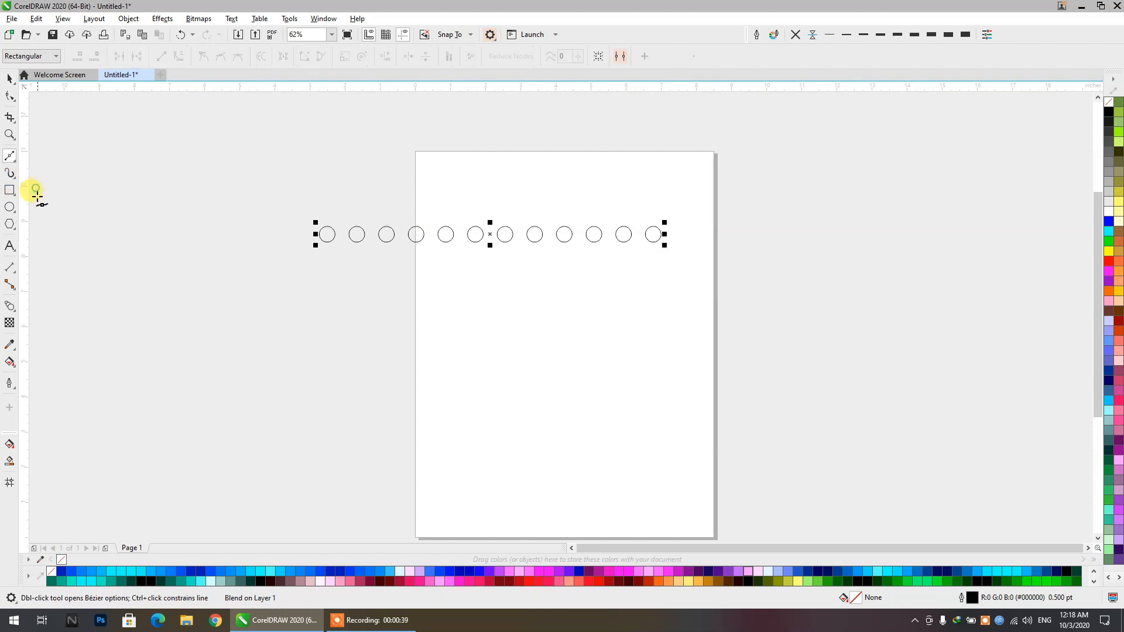
click(16, 166)
click(36, 193)
click(199, 351)
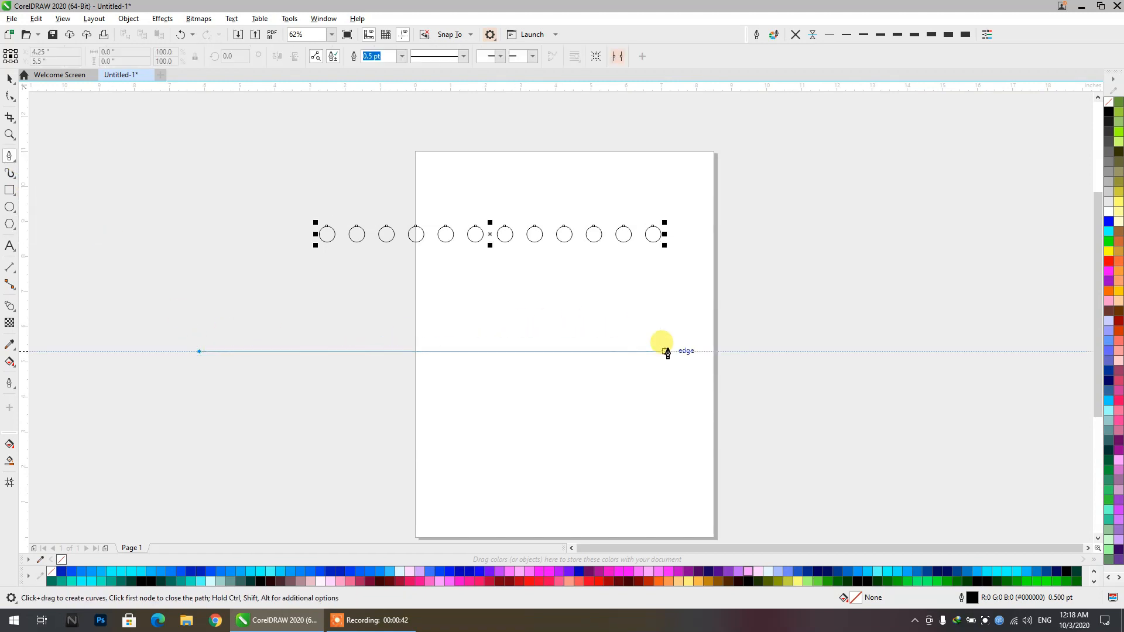
click(840, 352)
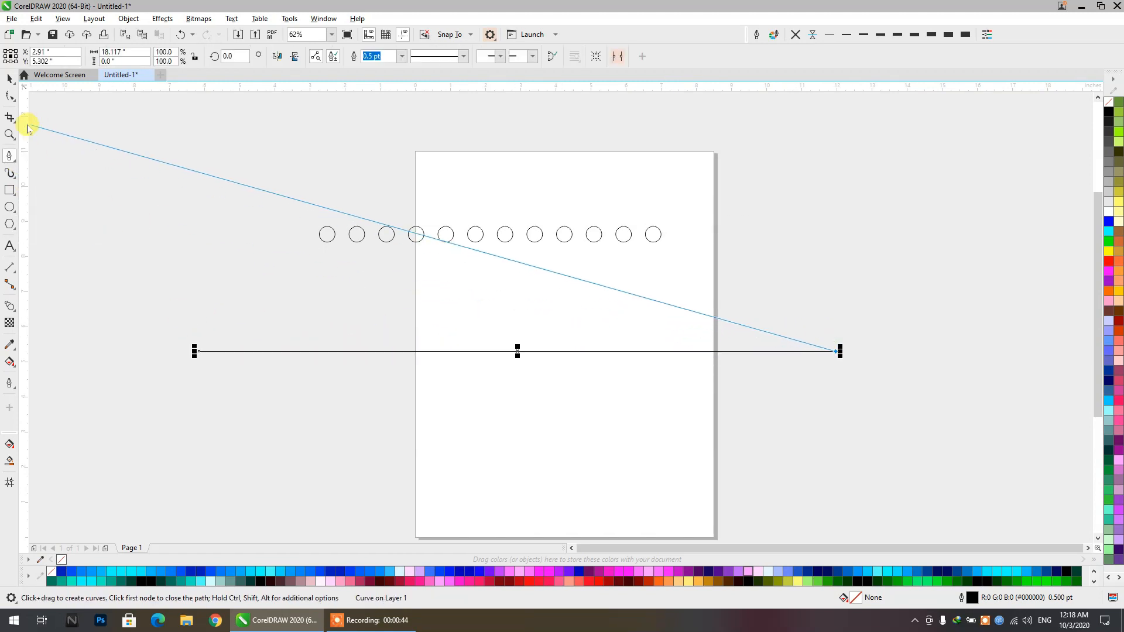
click(10, 78)
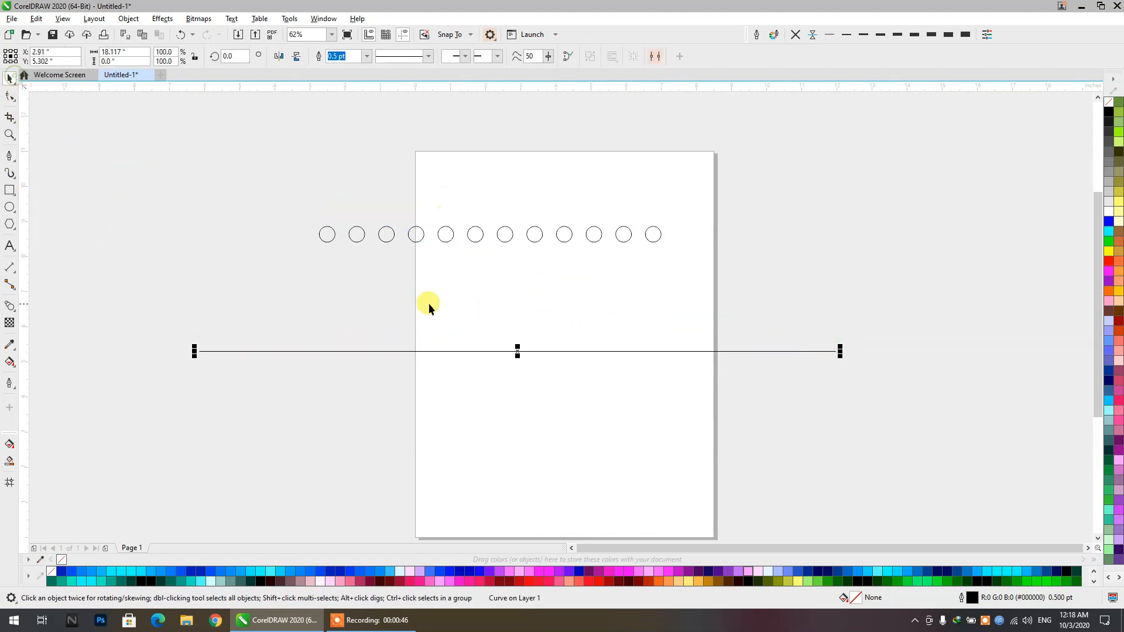
Apply a zipper distortion to the horizontal line with an amplitude of 16
click(12, 310)
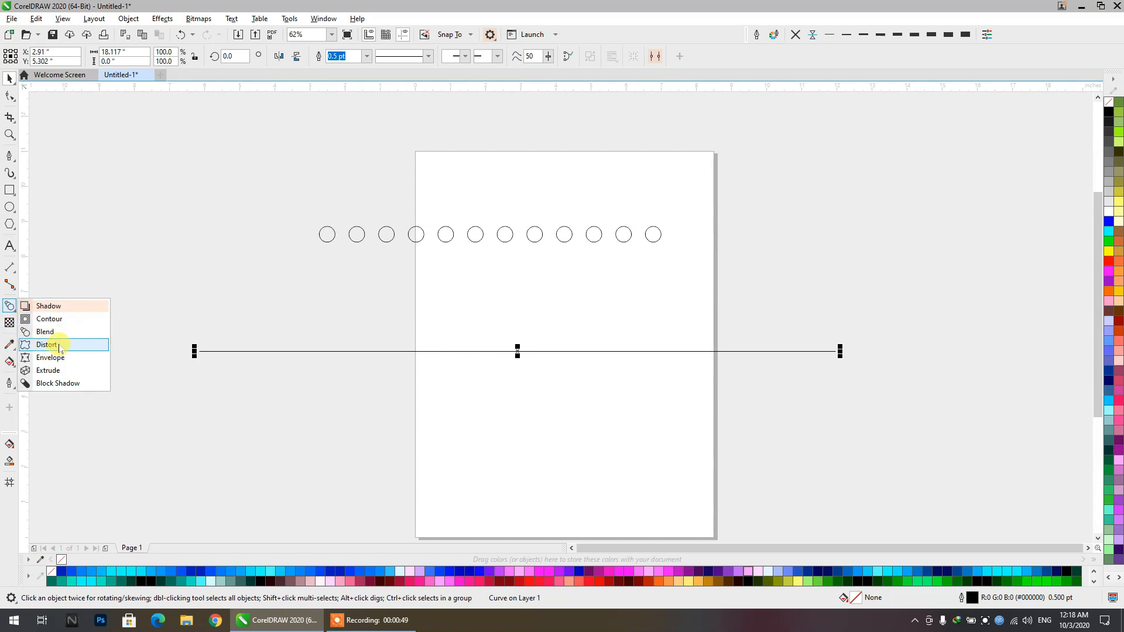
click(45, 345)
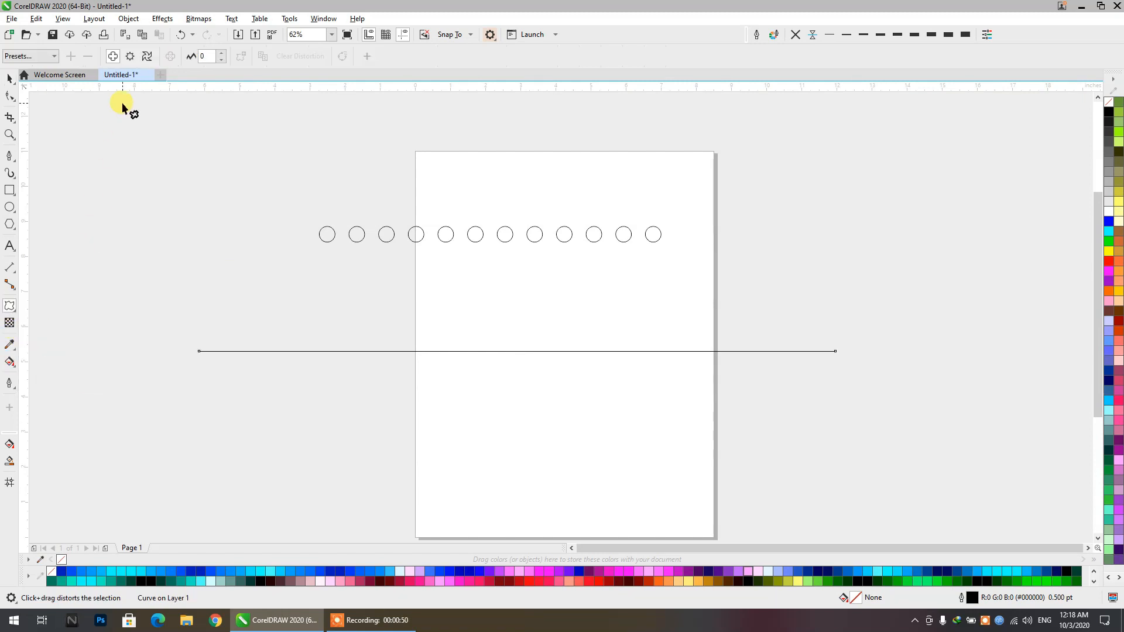
click(132, 57)
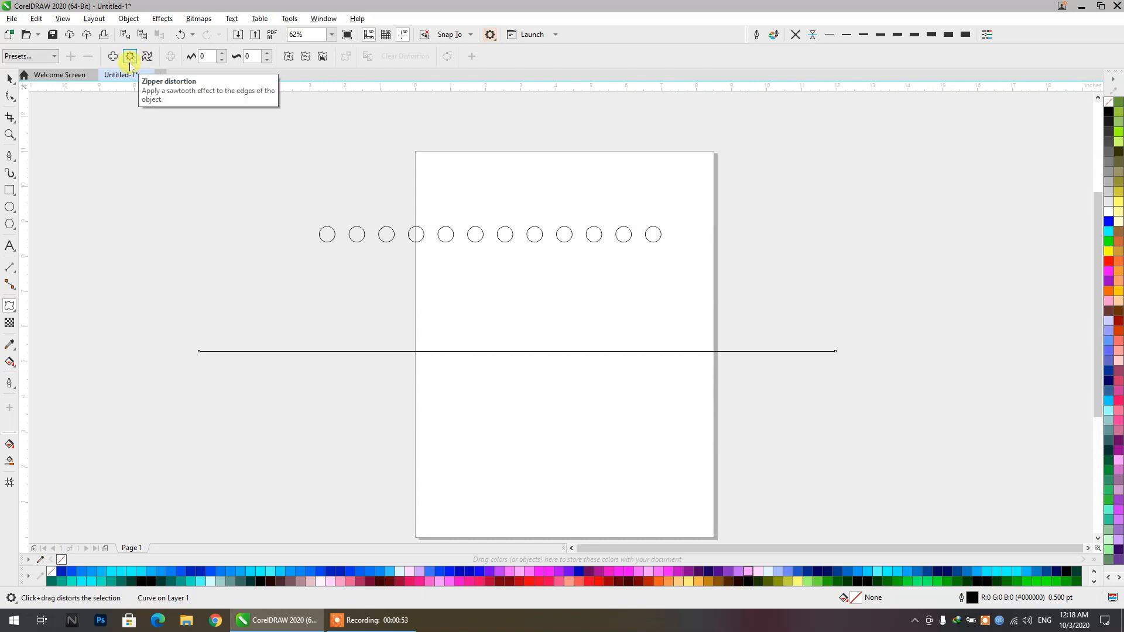
click(222, 55)
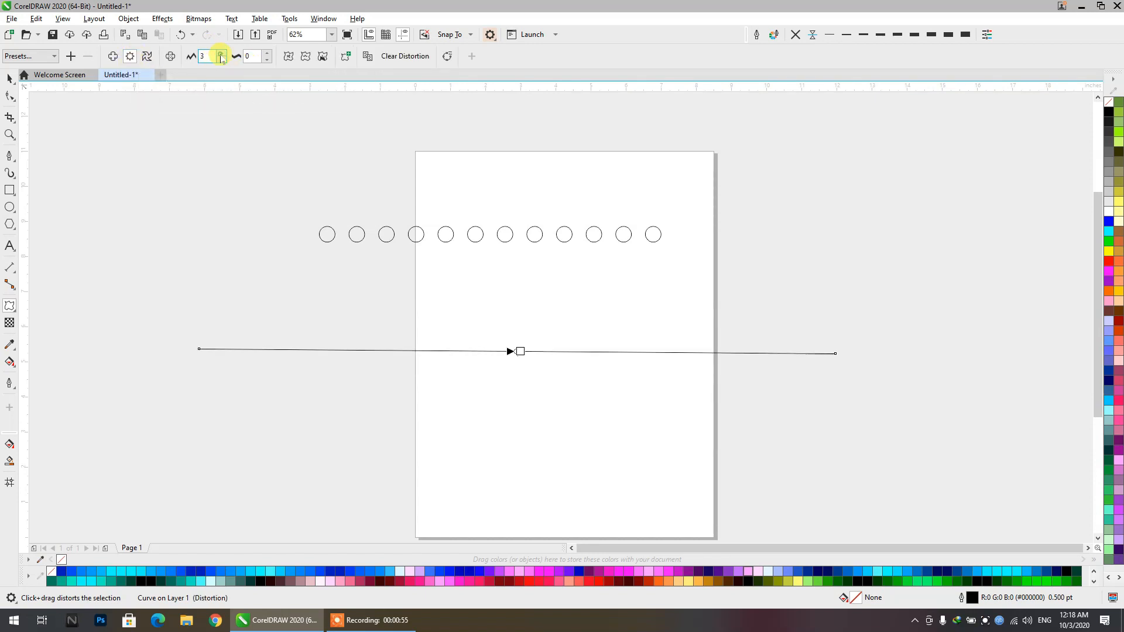
click(221, 54)
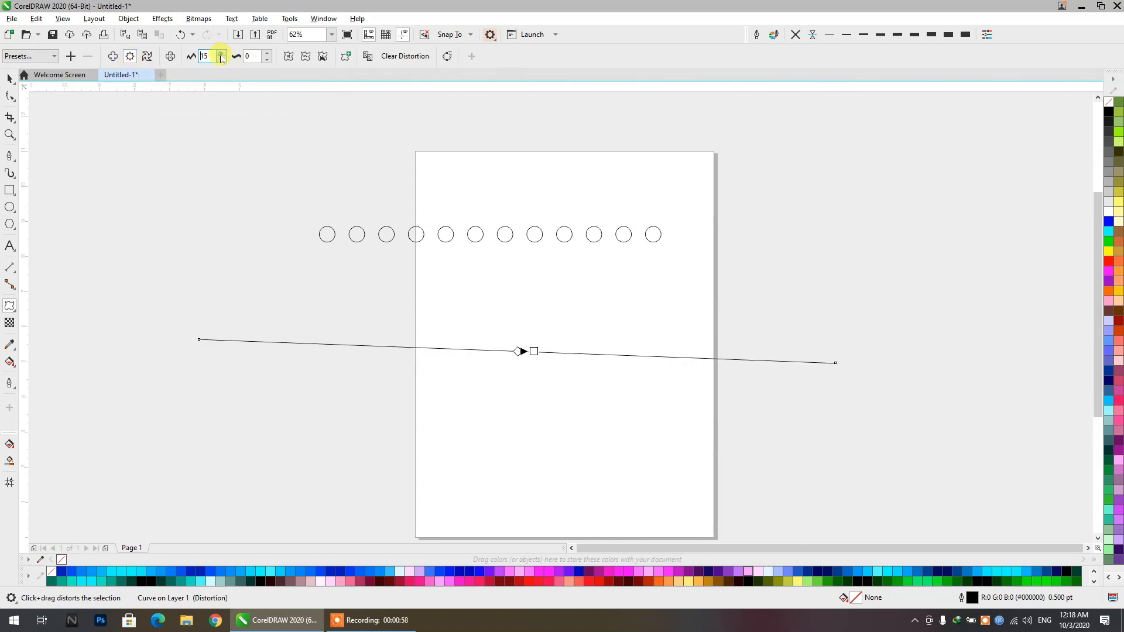
Raise the zipper distortion's frequency to 16
click(266, 54)
click(266, 53)
click(267, 54)
click(266, 54)
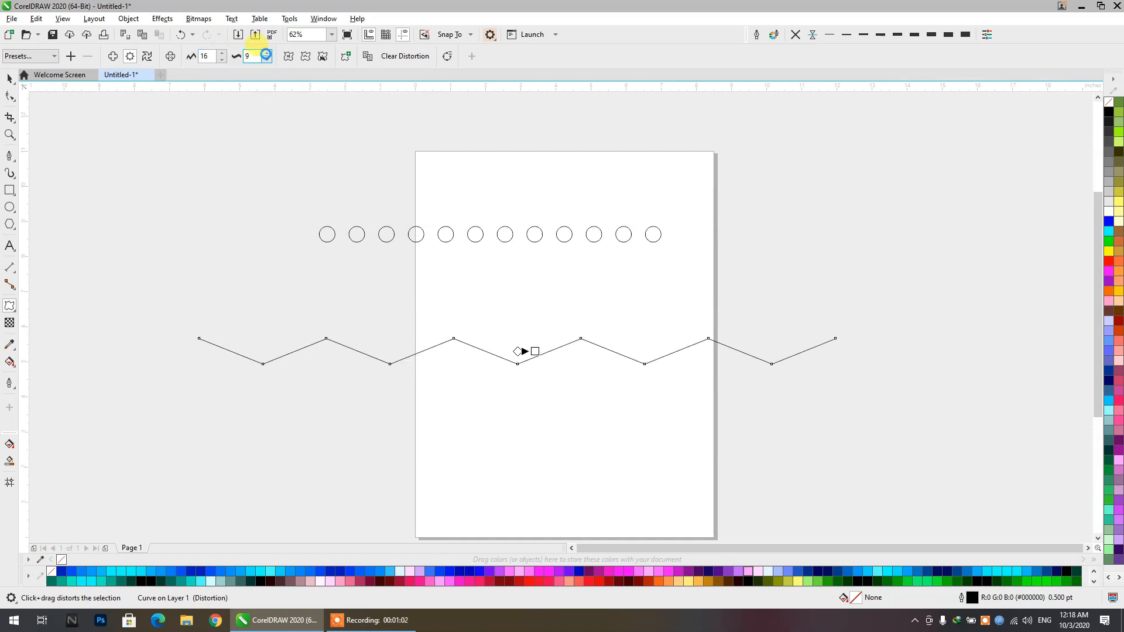
click(266, 54)
click(267, 54)
click(266, 54)
click(266, 54)
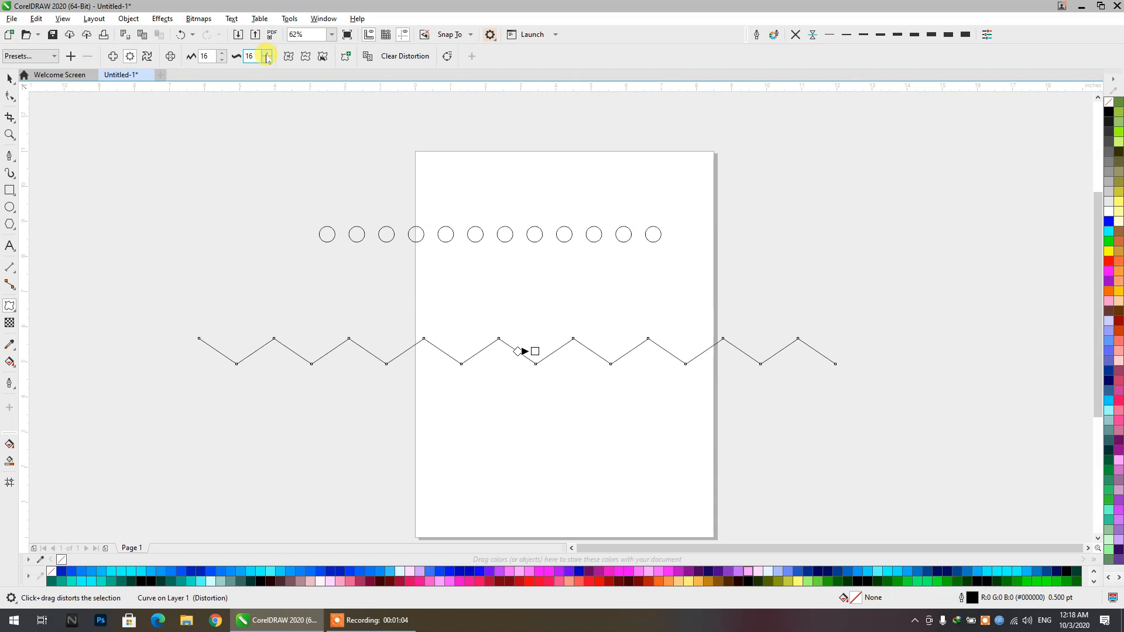
Smooth the line's zipper distortion into a wave and set its amplitude to 10
click(306, 59)
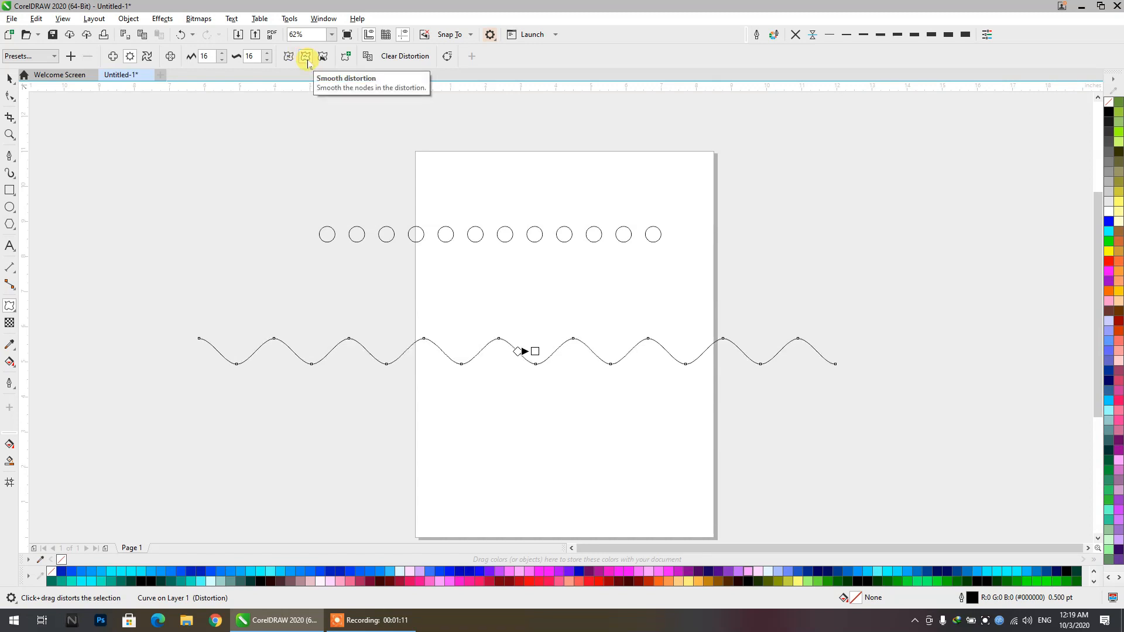
click(222, 59)
click(221, 59)
click(222, 60)
click(221, 59)
click(222, 59)
click(221, 59)
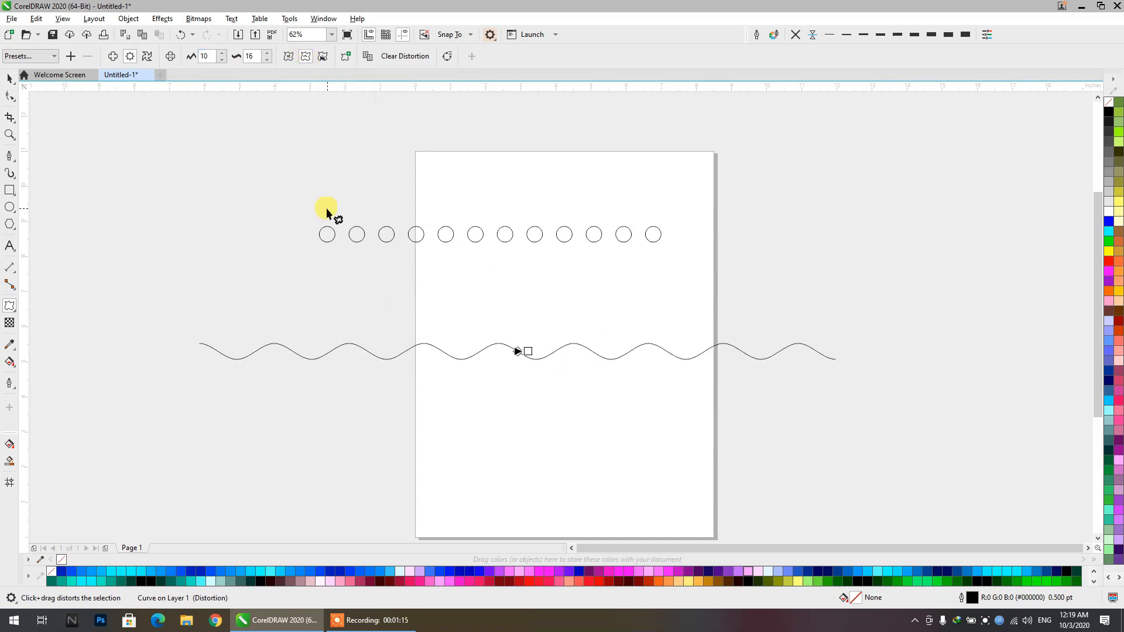
click(10, 78)
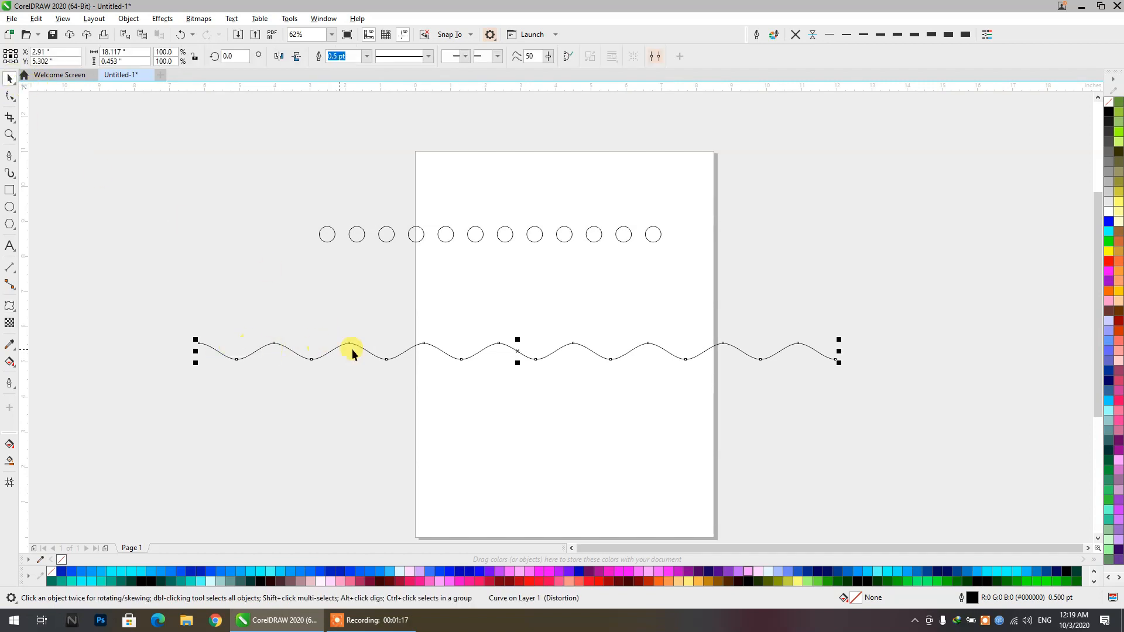
Fill the rightmost control circle of the blend with red and the leftmost one with orange #FF6600
click(536, 241)
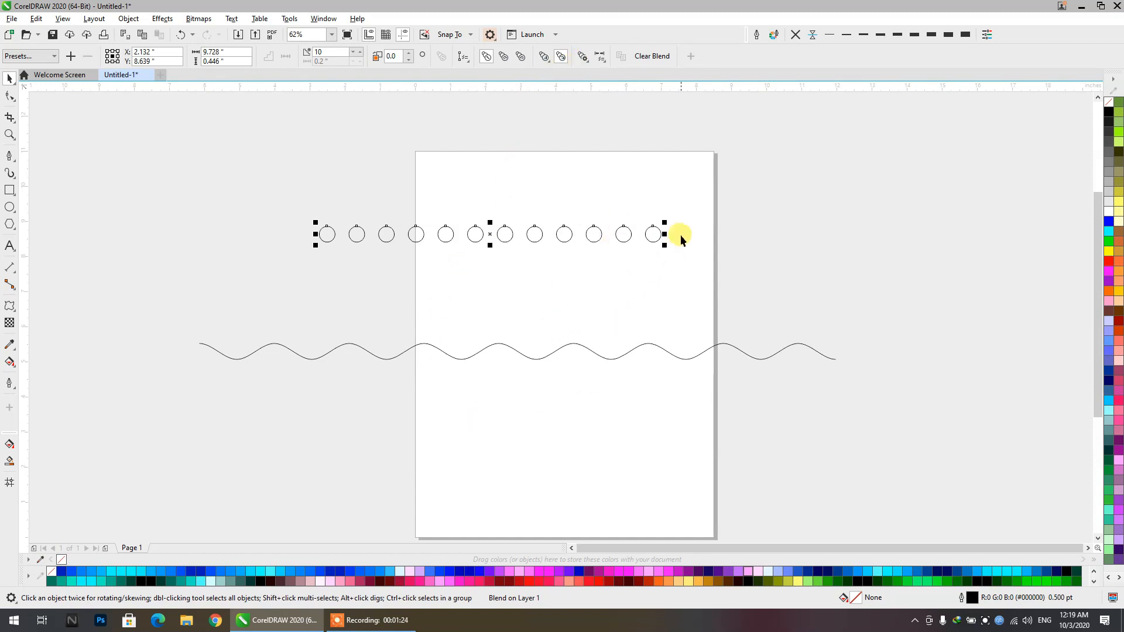
drag(692, 181, 627, 275)
click(1108, 261)
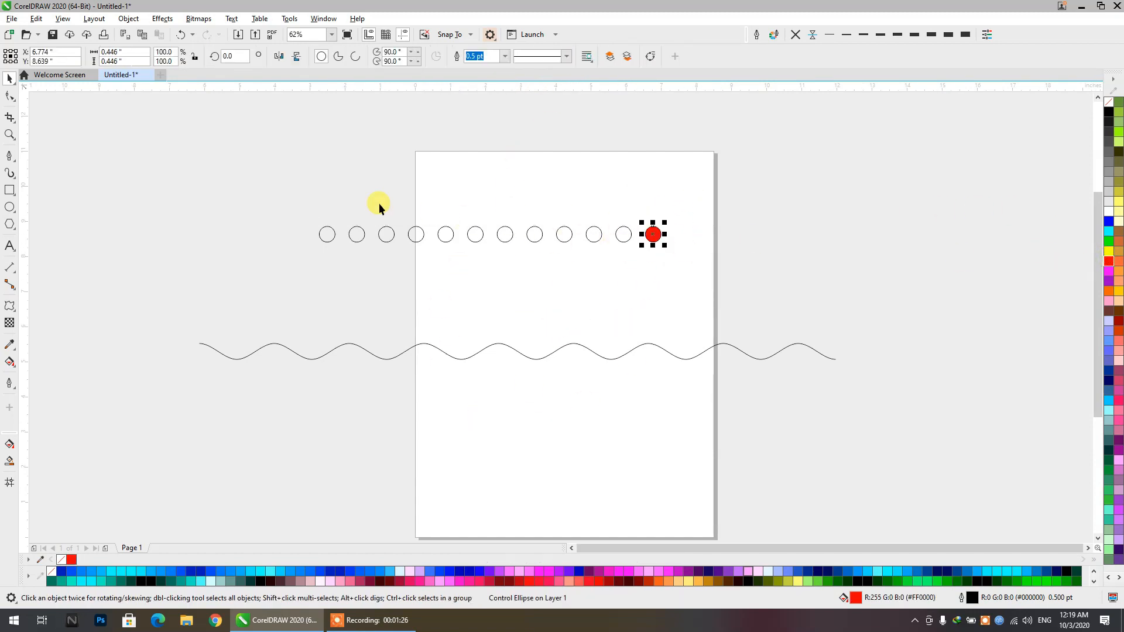
drag(367, 261, 367, 261)
click(1109, 290)
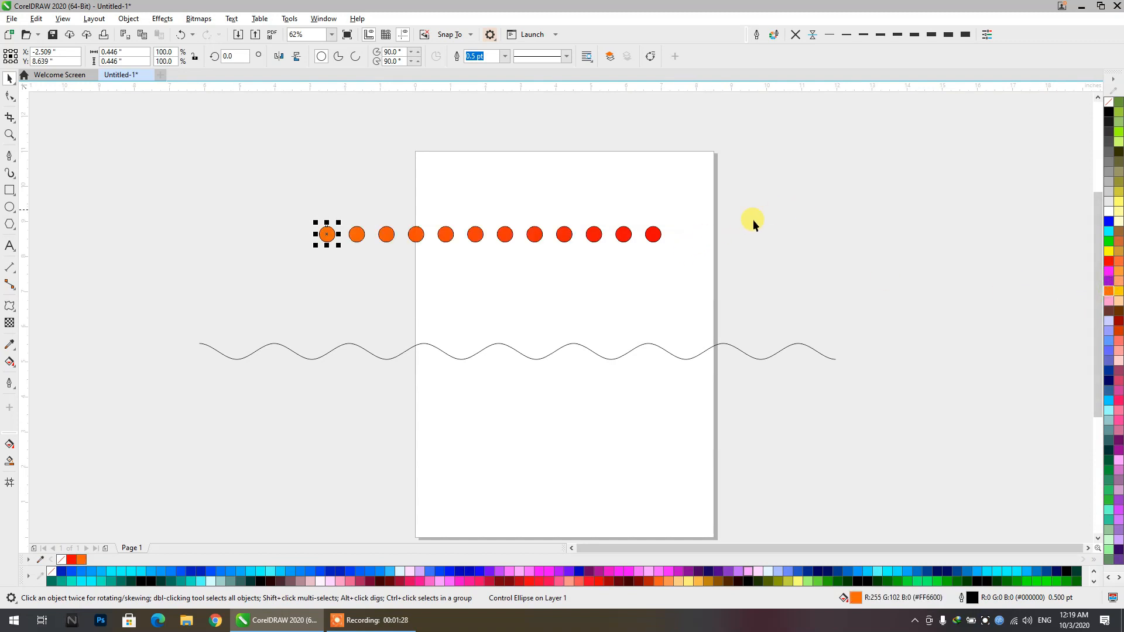
Try the clockwise and counterclockwise color progressions on the circle blend, ending on counterclockwise
click(480, 234)
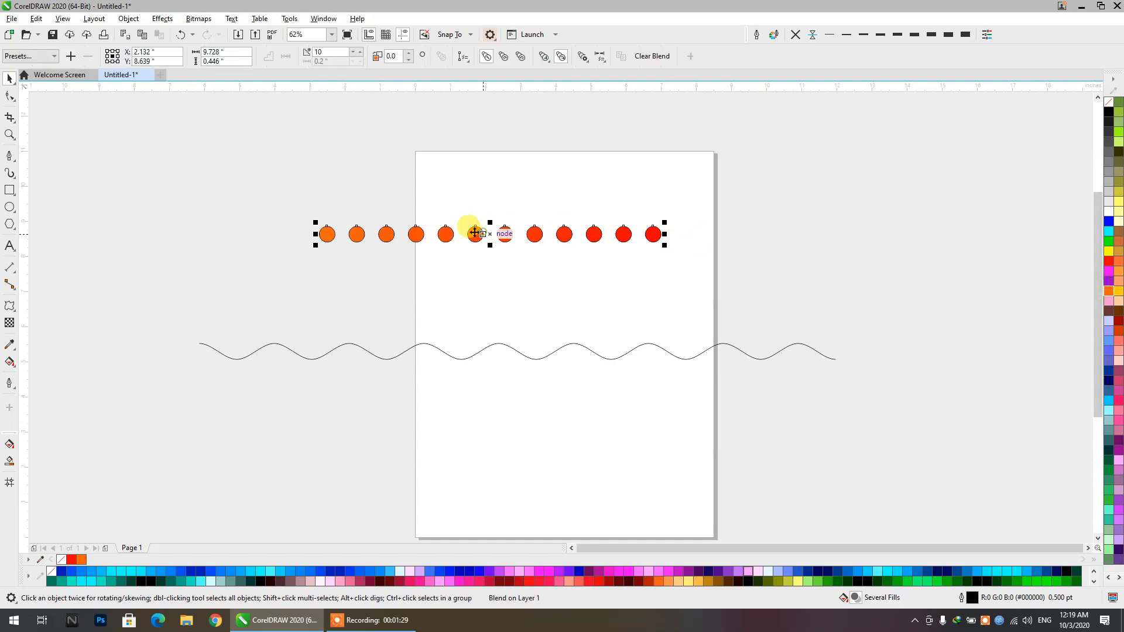
click(503, 63)
click(506, 201)
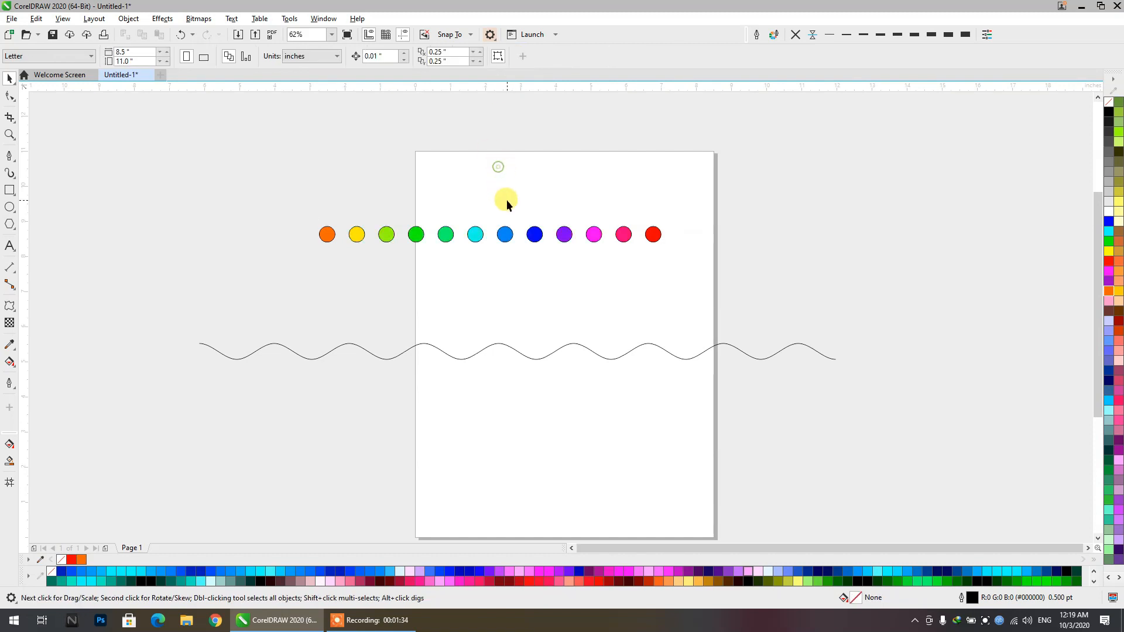
click(512, 234)
click(503, 55)
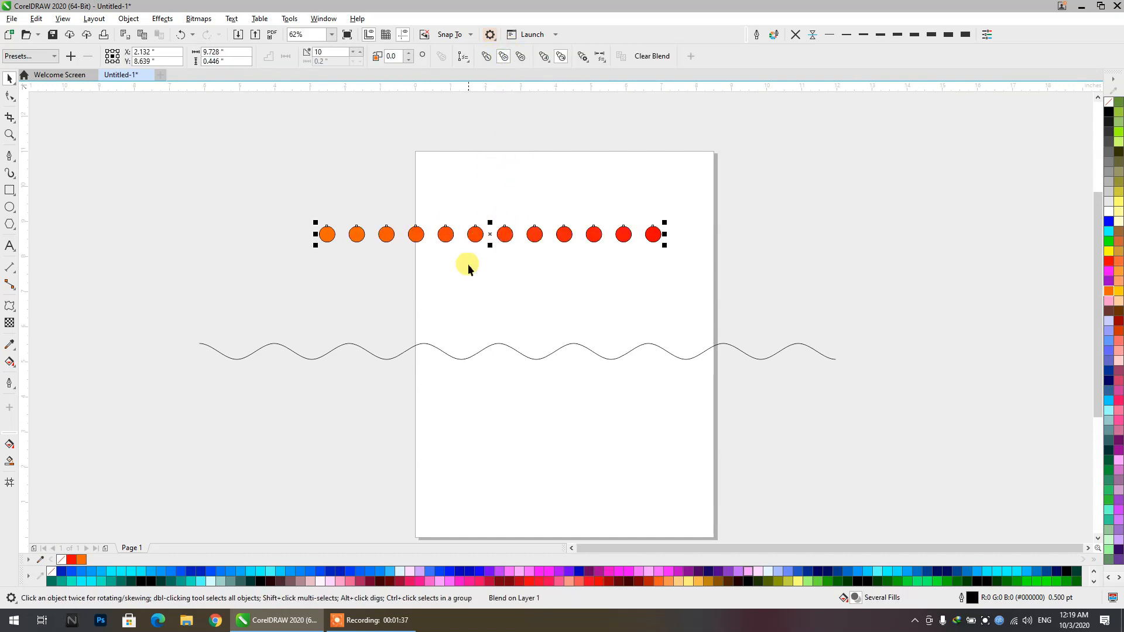
click(521, 56)
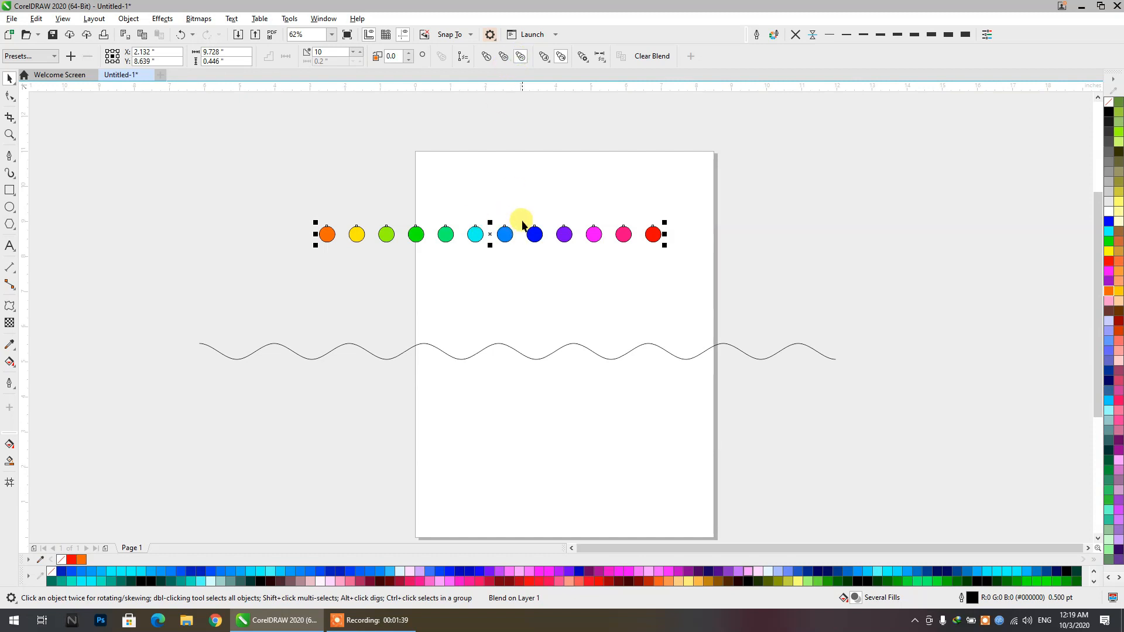
Remove the outline from the blended circles and fill them all with red #FF0000
drag(830, 168, 311, 262)
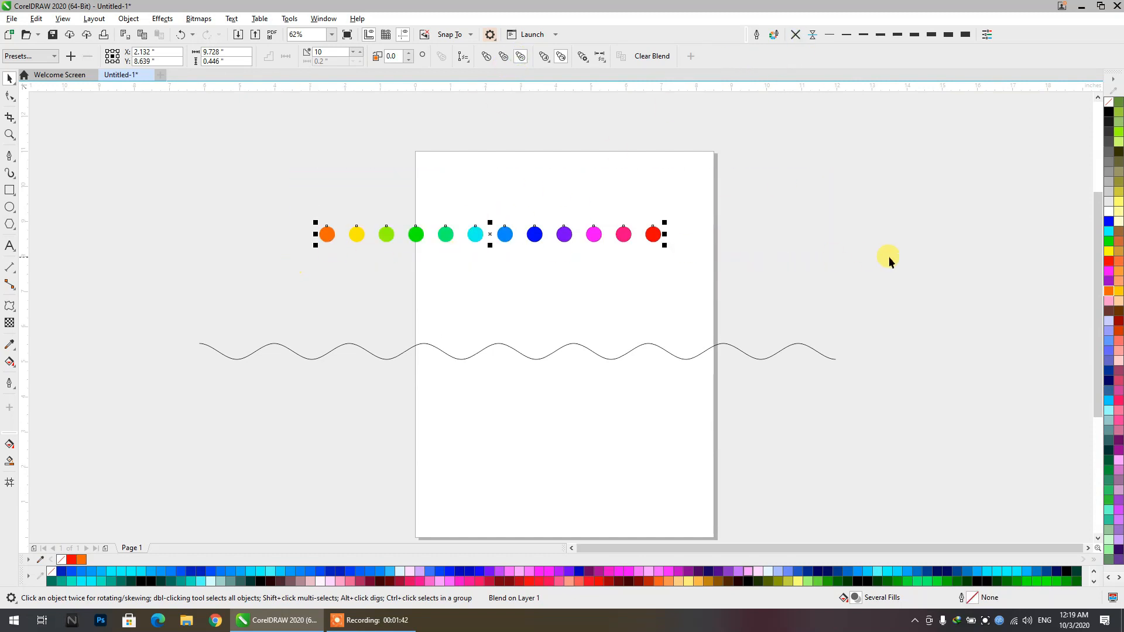
click(1109, 261)
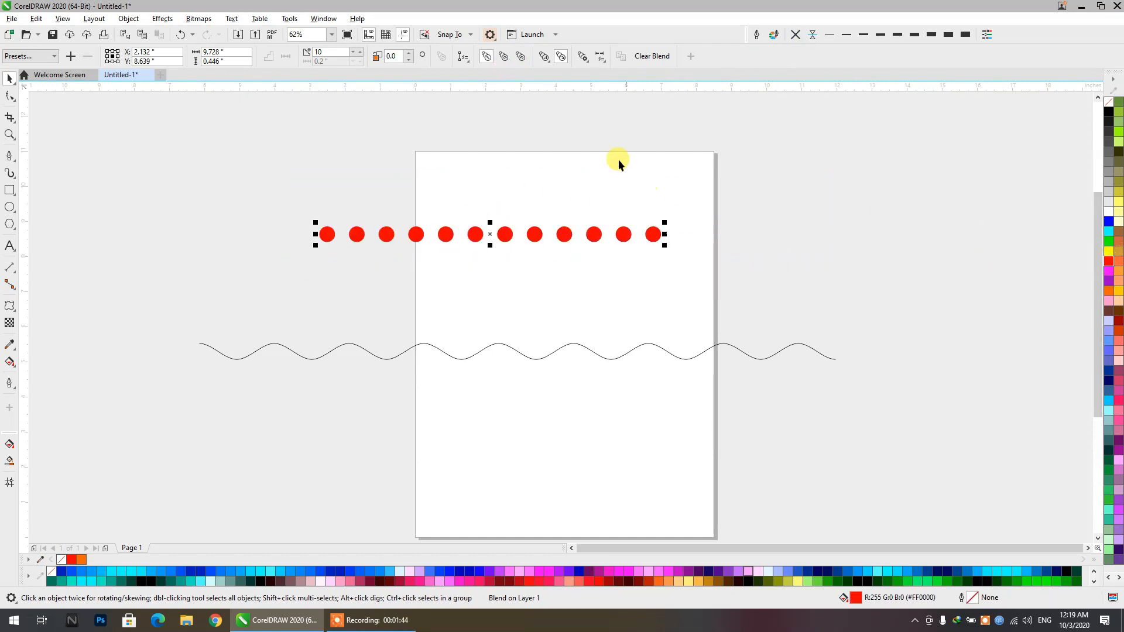
Switch the red circle blend between clockwise and counterclockwise color progression, ending on clockwise
click(502, 57)
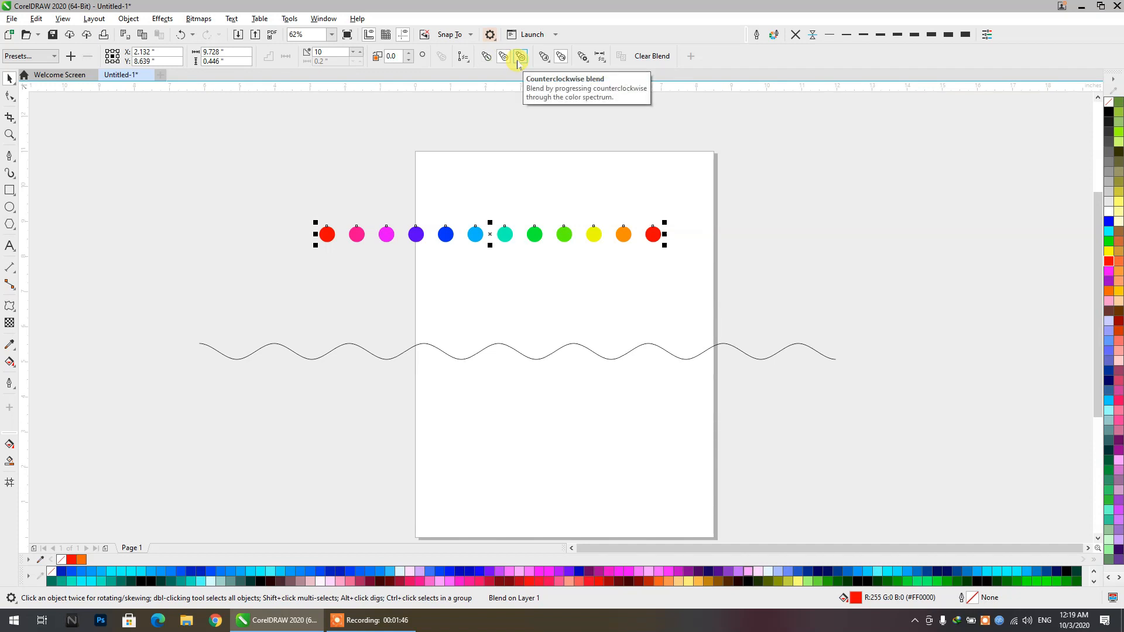
click(519, 57)
click(502, 57)
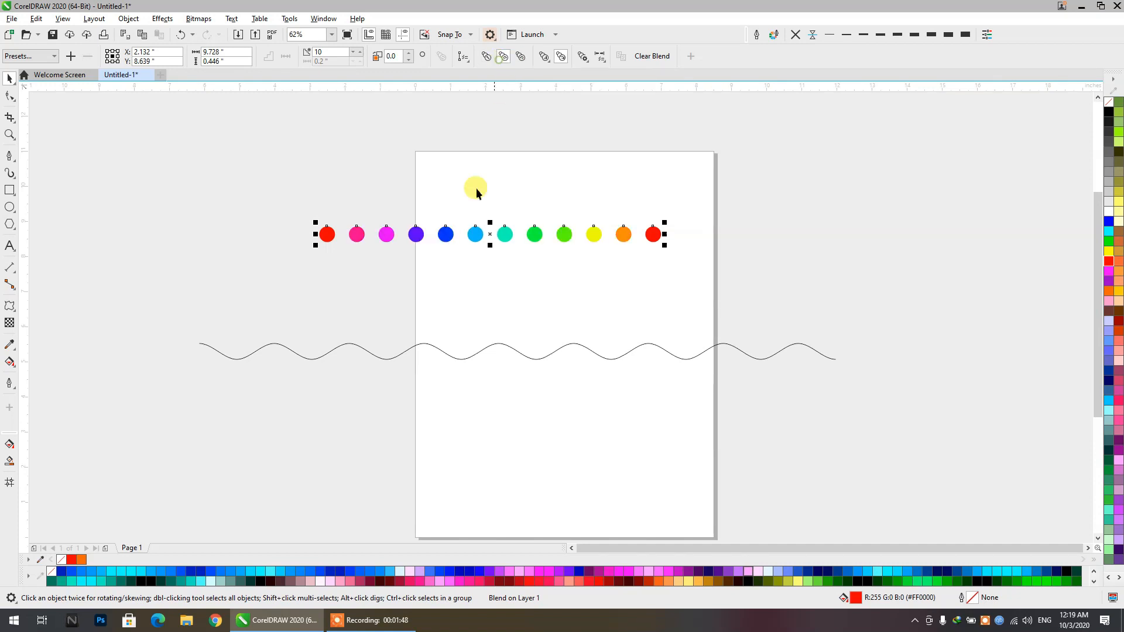
Fill the rightmost control circle with black and the leftmost one with light gray #E6E6E6
click(665, 280)
click(565, 235)
drag(733, 180, 644, 281)
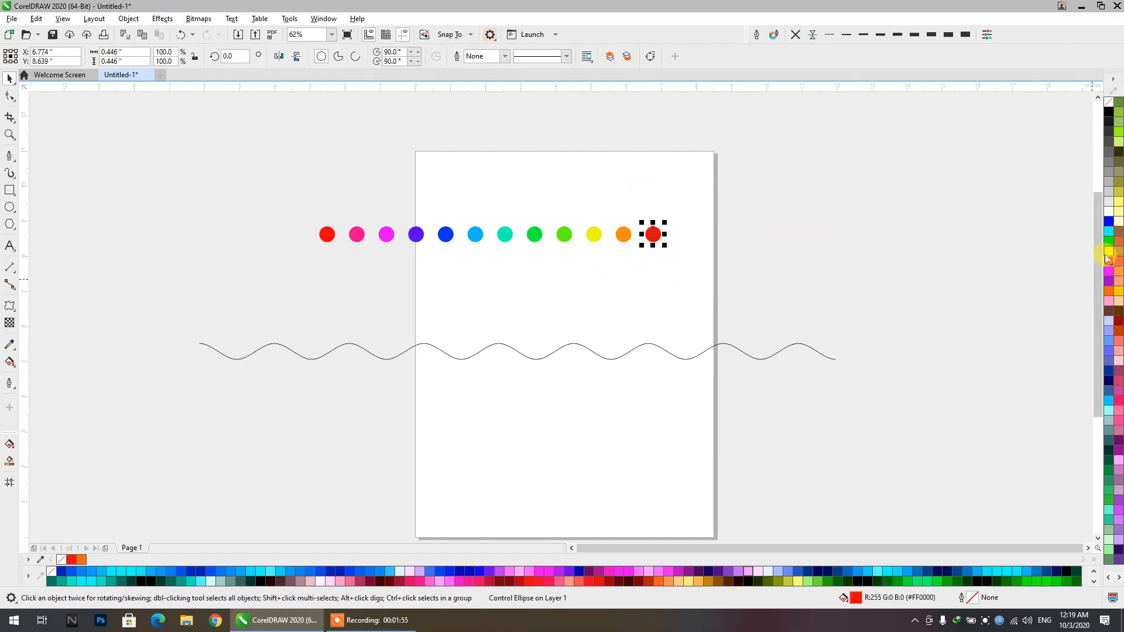
click(1108, 111)
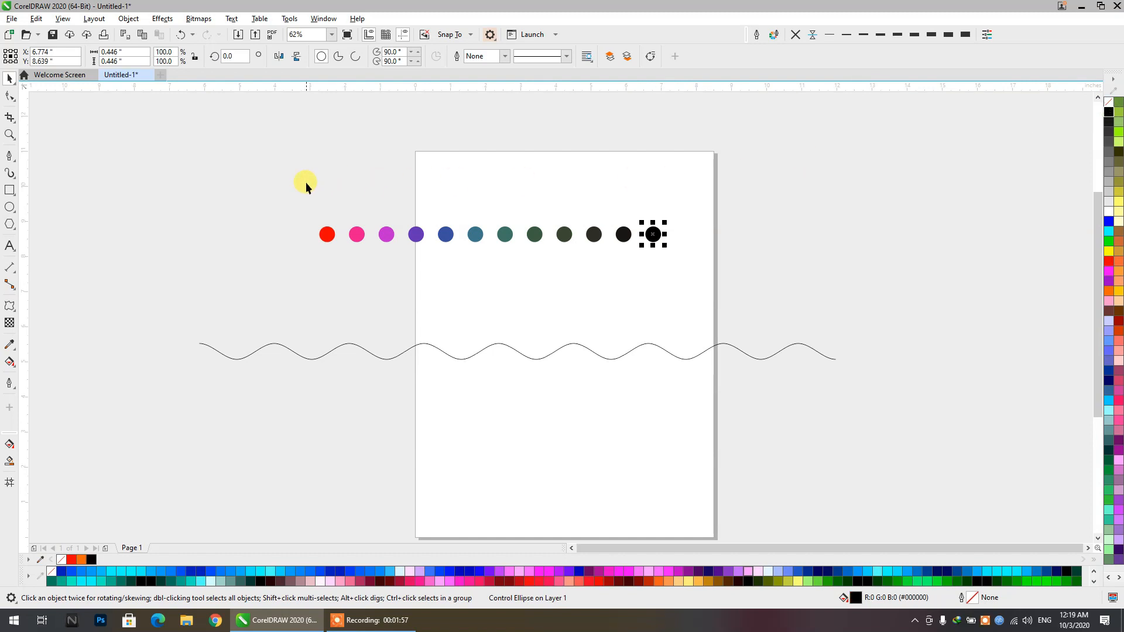
drag(336, 255, 337, 256)
click(1108, 202)
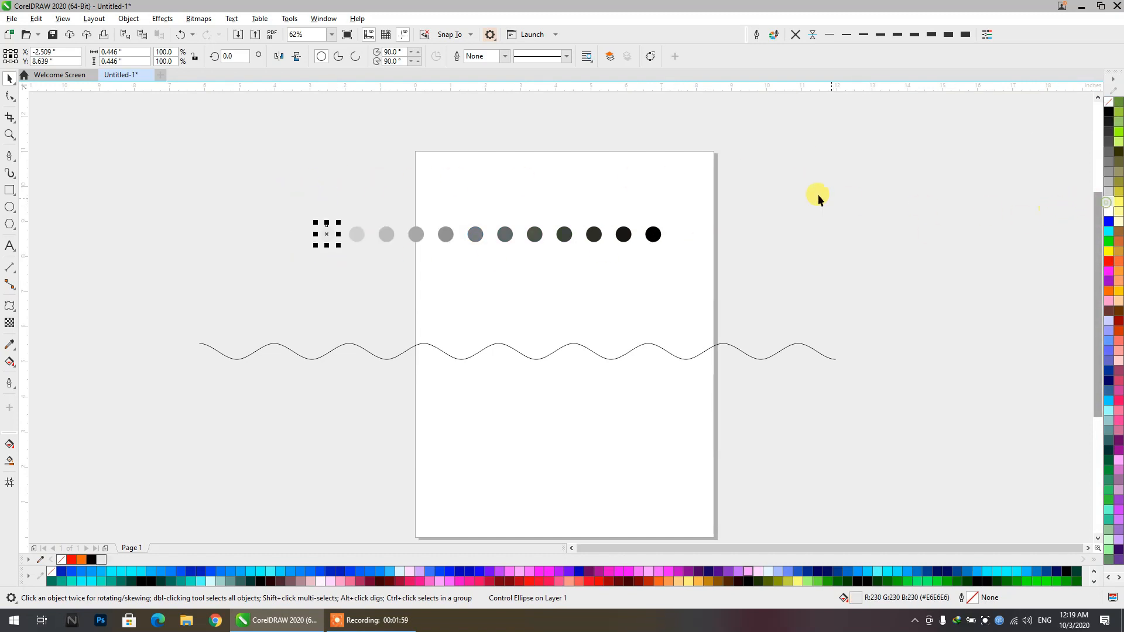
Fill the whole circle blend with red #FF0000 and apply the clockwise color blend
click(803, 195)
drag(260, 206, 678, 259)
click(1108, 261)
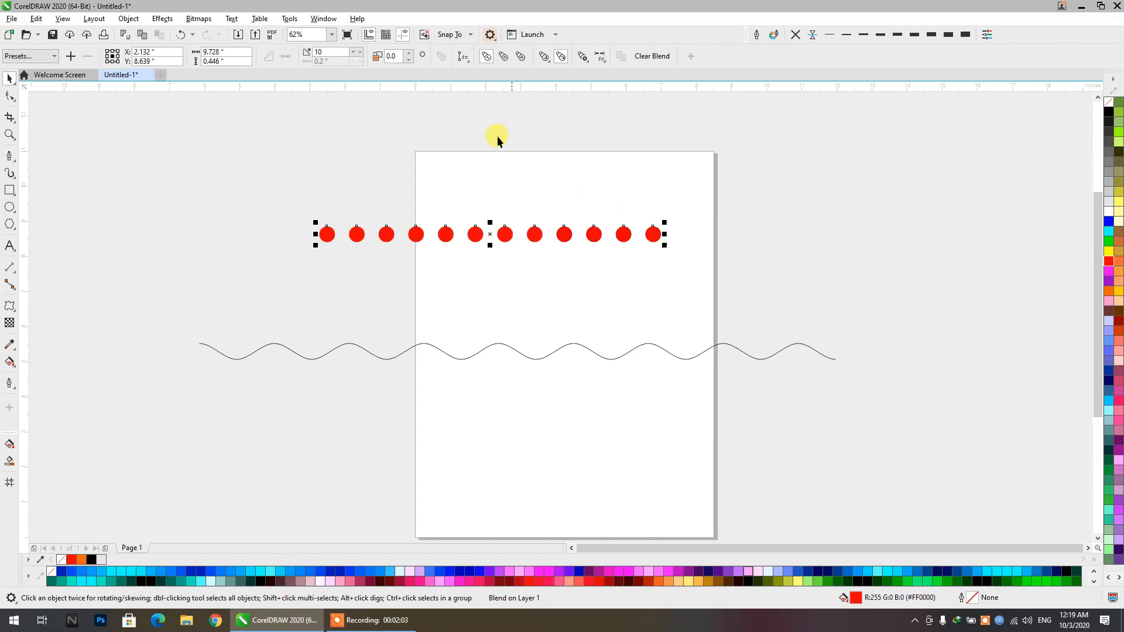
click(504, 57)
click(475, 236)
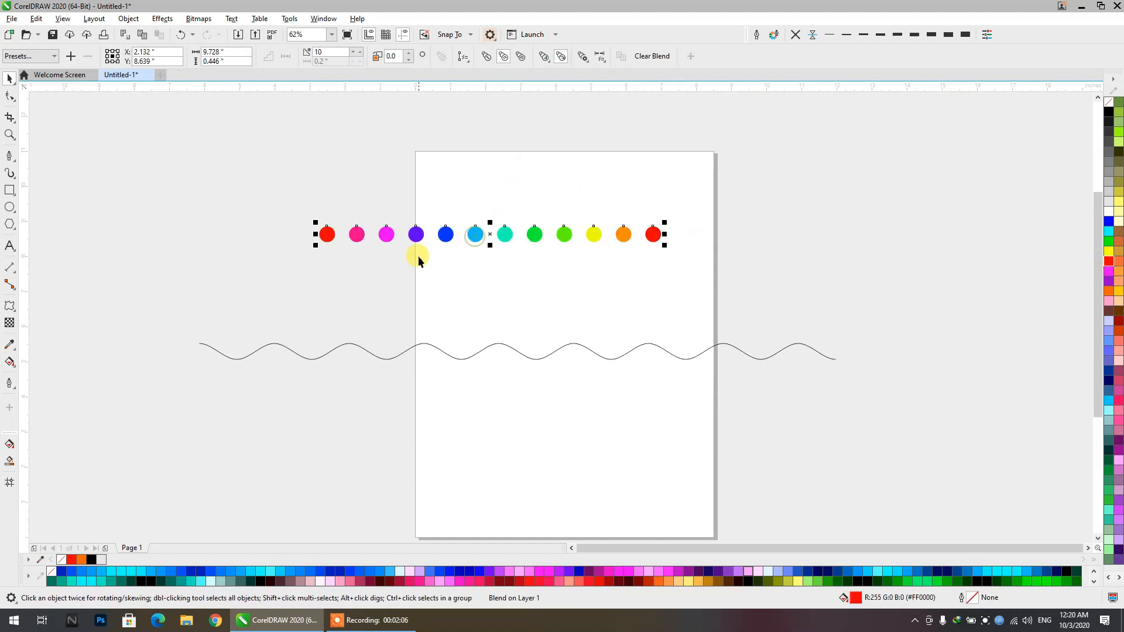
Attach the rainbow circle blend to the wavy line as its new path
click(463, 57)
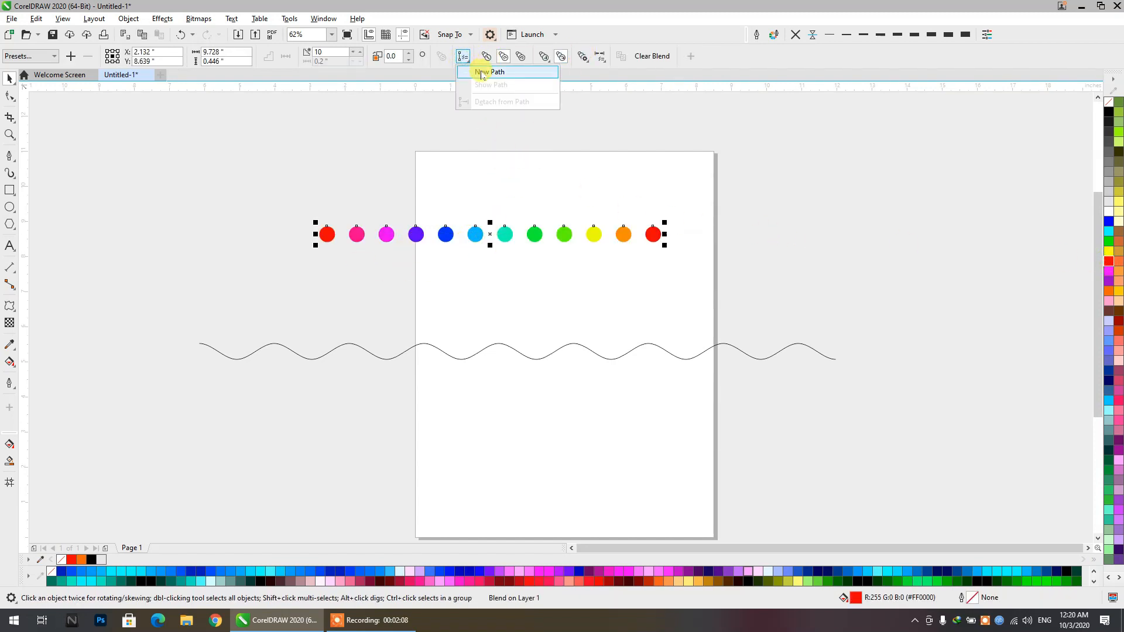
click(491, 72)
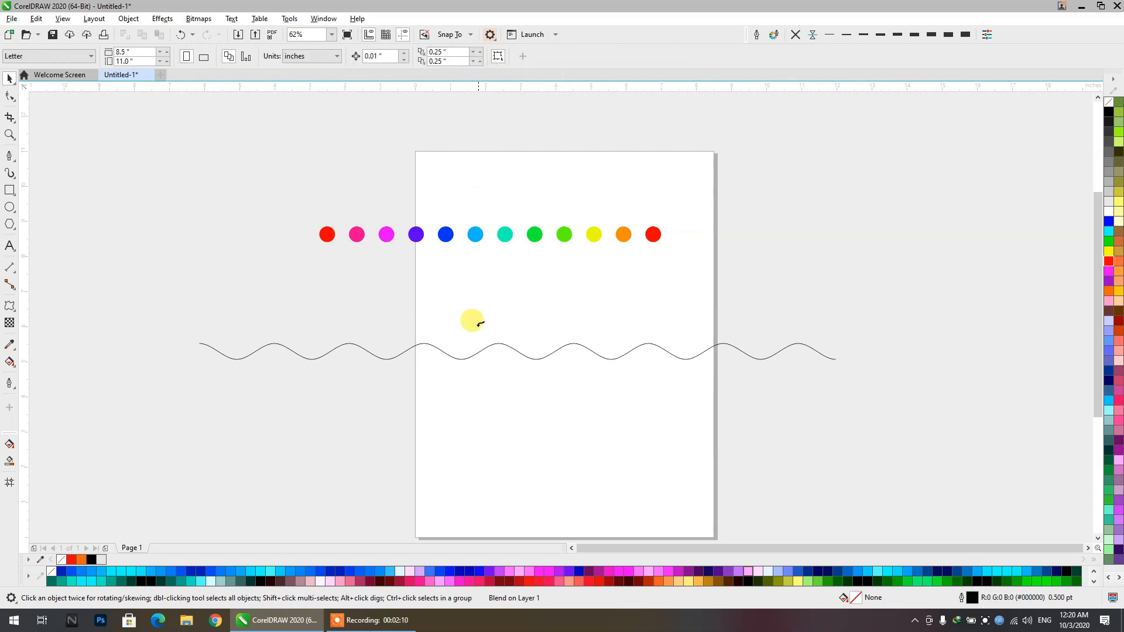
click(477, 350)
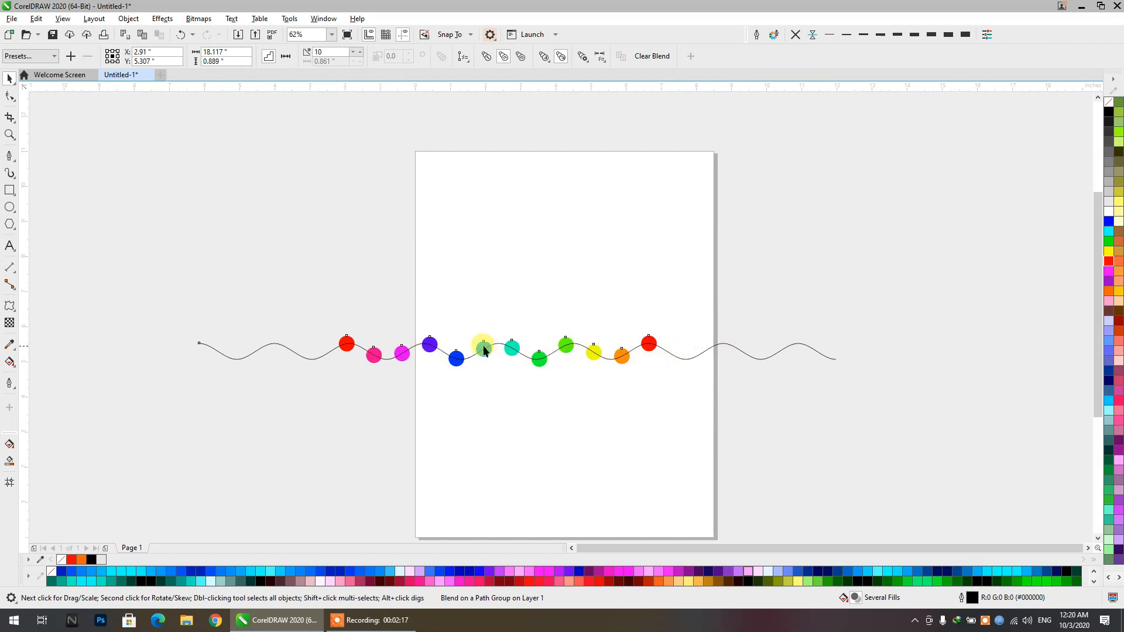
Spread the circle blend along the full length of its wavy path
click(599, 55)
click(582, 55)
click(582, 56)
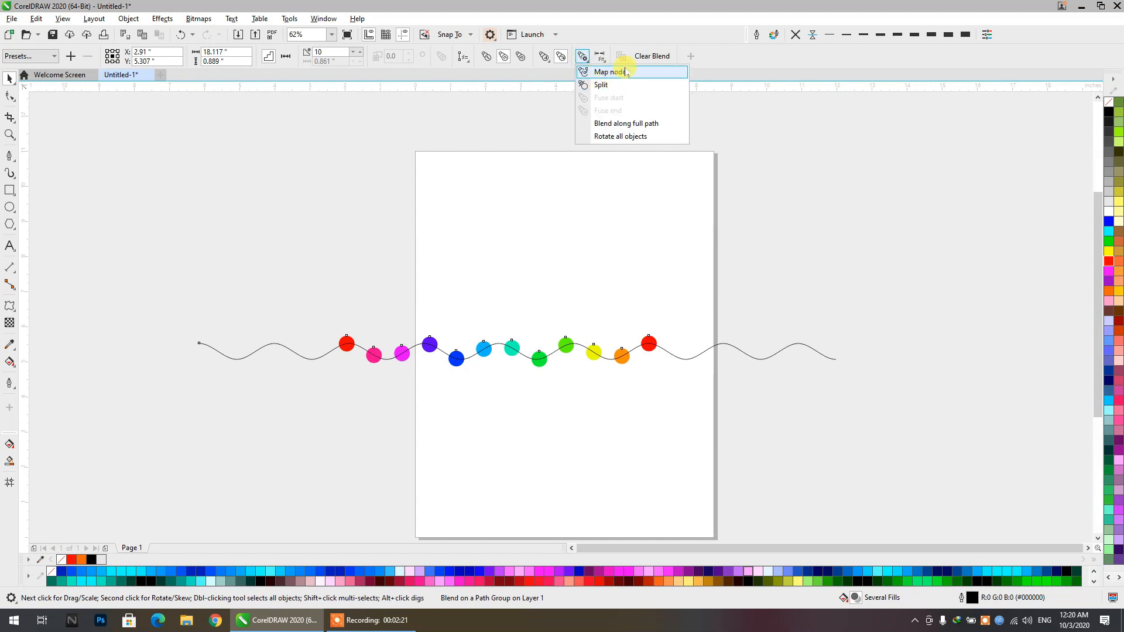
click(649, 124)
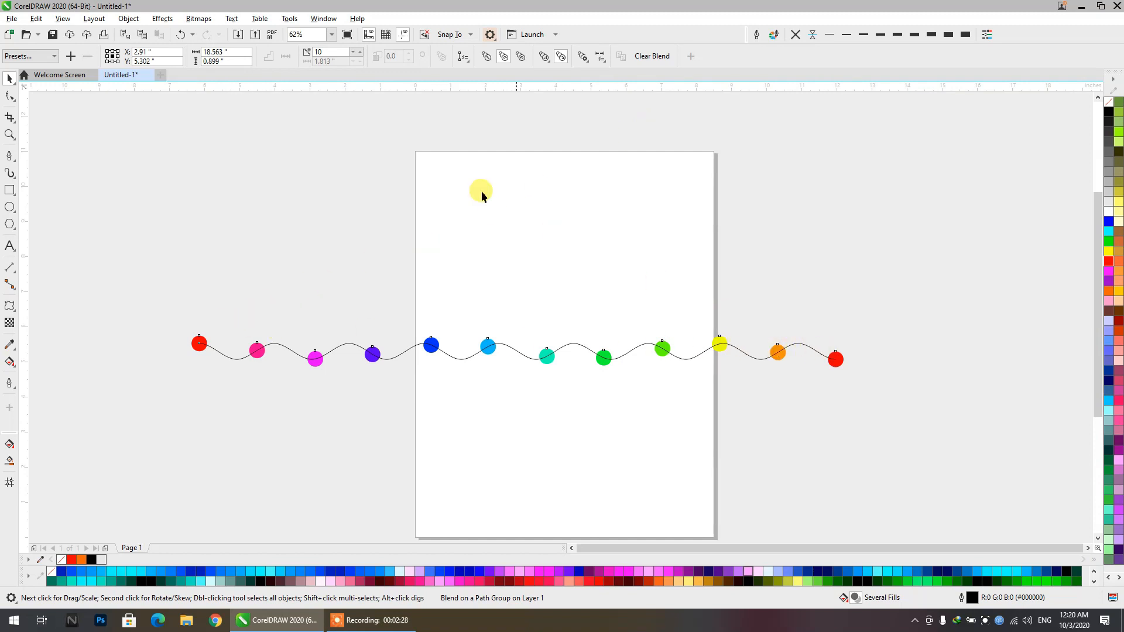
Increase the number of steps in the circle blend on the wavy path to 35, and deselect it
click(360, 53)
click(359, 53)
click(359, 53)
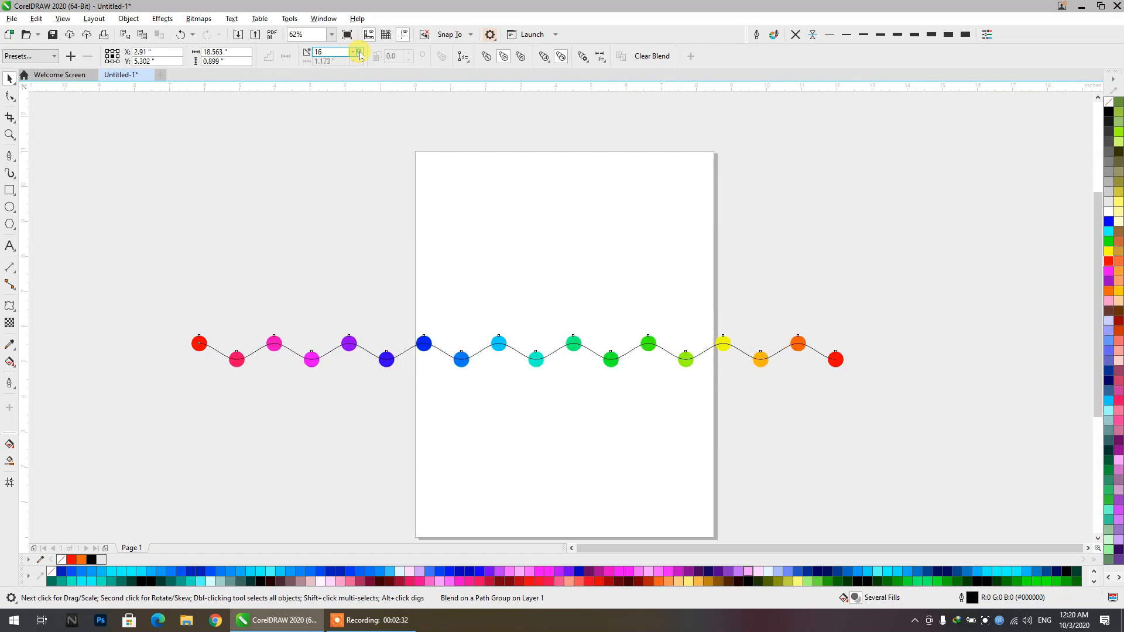
click(359, 52)
click(359, 52)
click(359, 52)
click(359, 51)
click(359, 51)
click(359, 51)
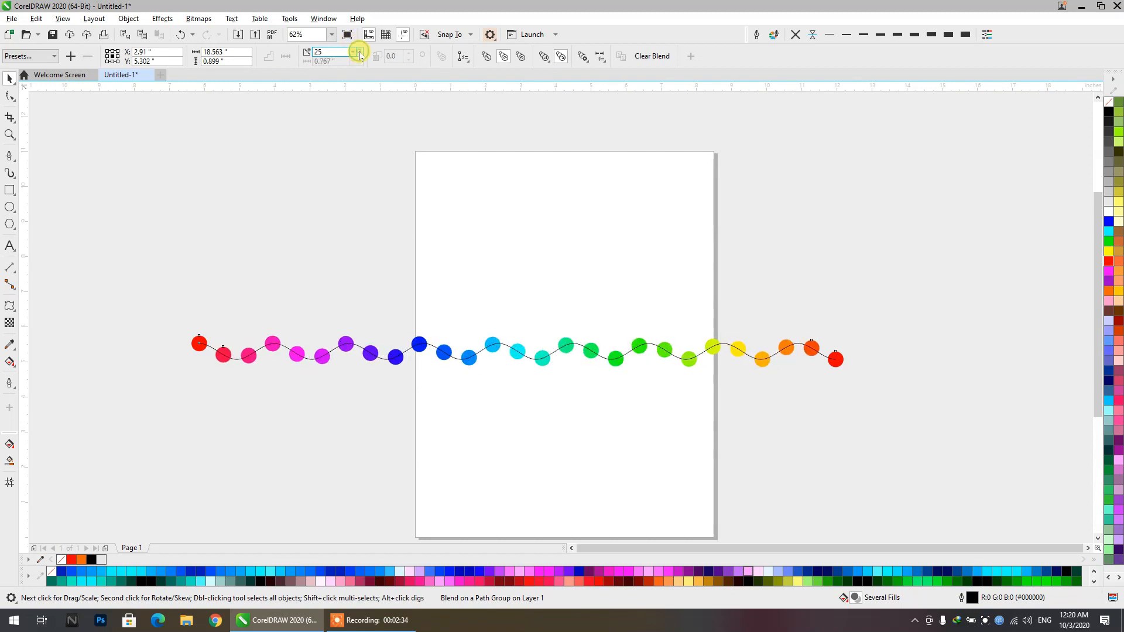
click(359, 52)
click(359, 52)
click(359, 52)
click(359, 52)
click(359, 51)
click(359, 51)
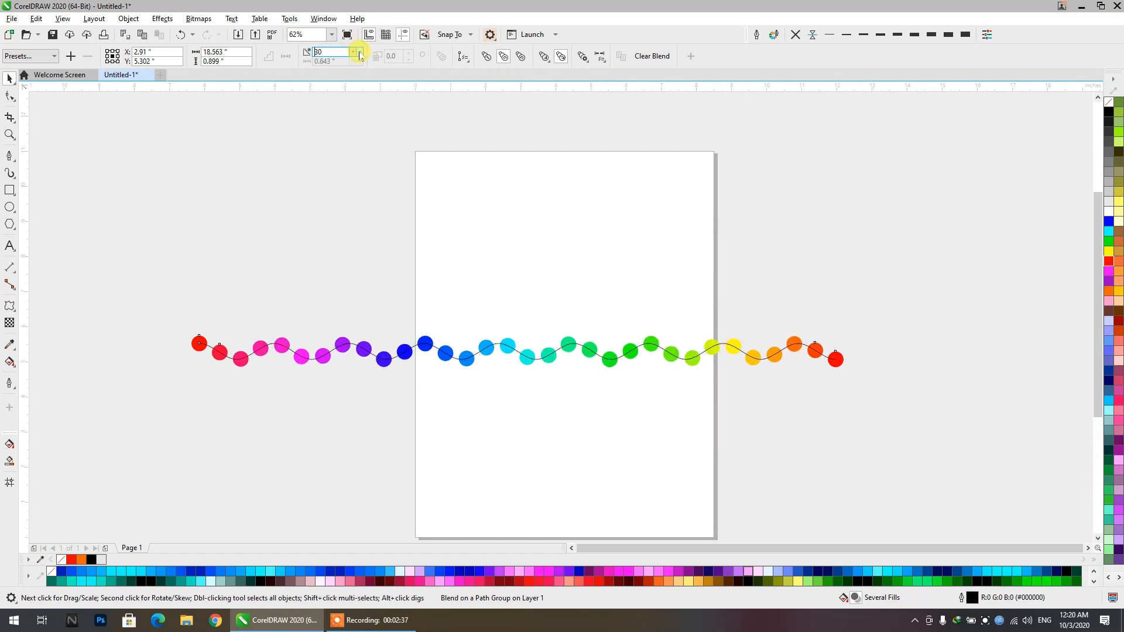
click(359, 52)
click(359, 52)
click(359, 51)
click(358, 51)
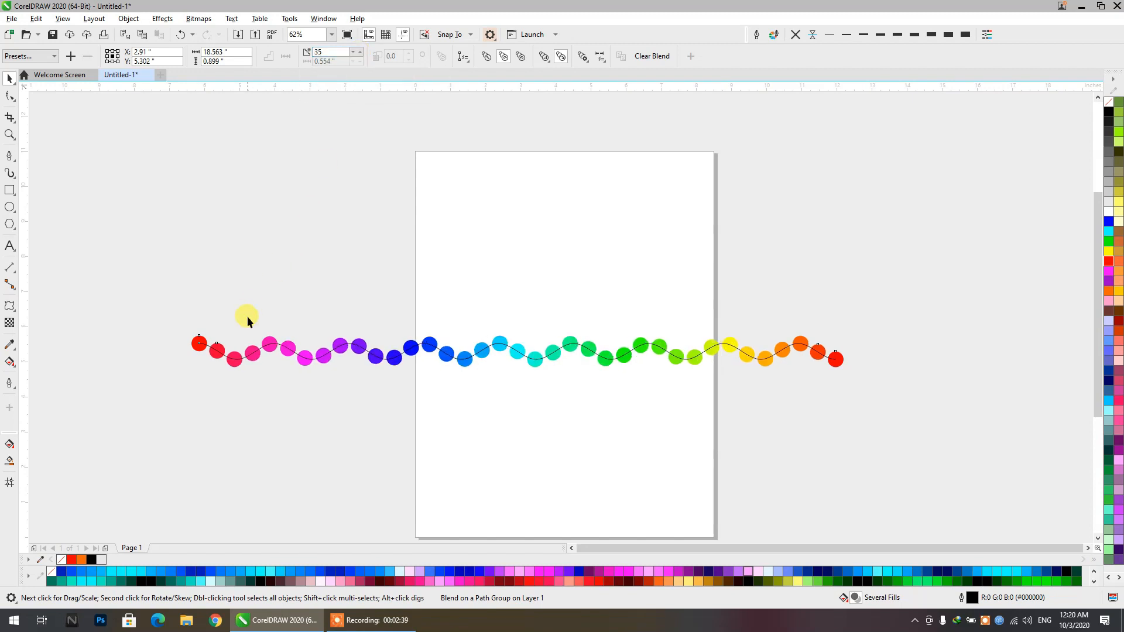
click(925, 332)
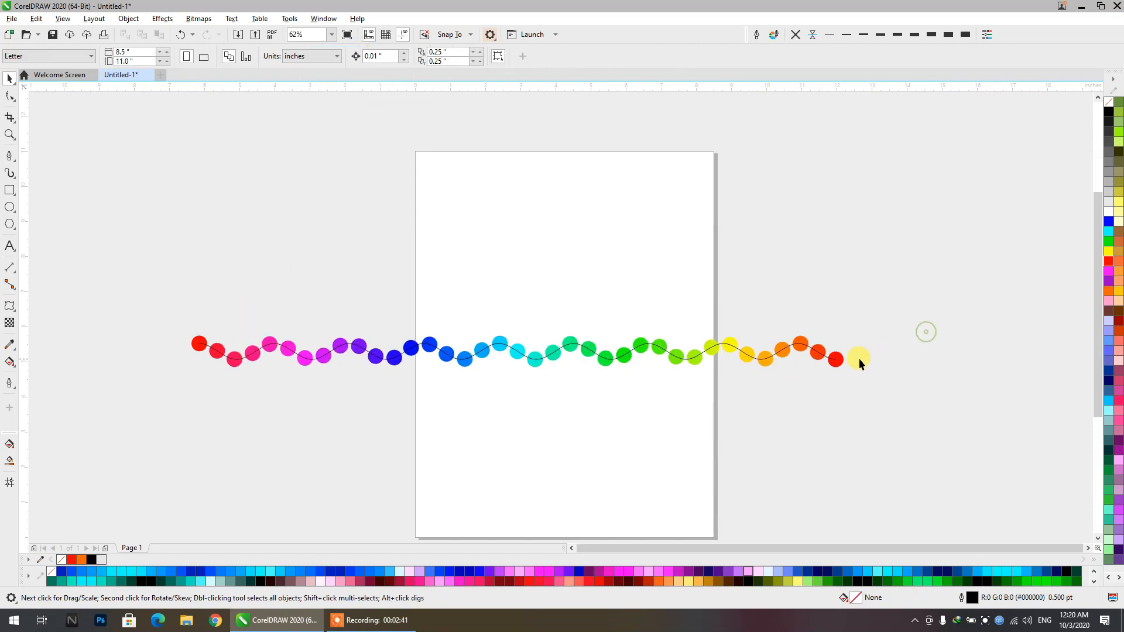
Move the circle blend together with its wavy path to the lower part of the page
click(359, 355)
drag(429, 347, 348, 333)
click(328, 519)
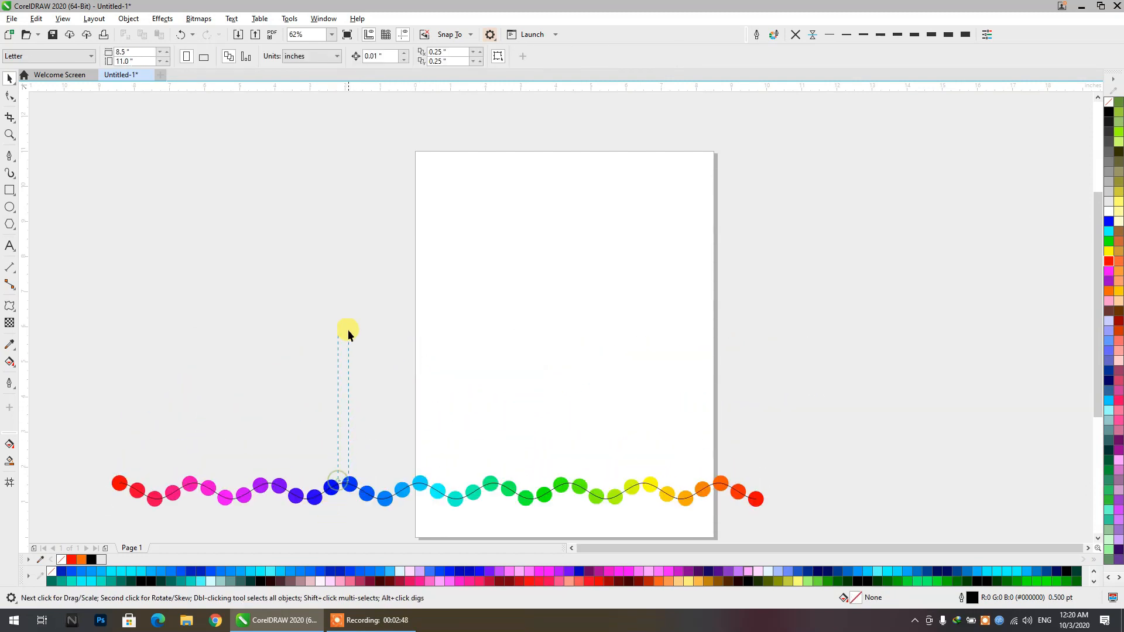
Place a copy of the blend's wavy control curve above the chain of circles
click(359, 489)
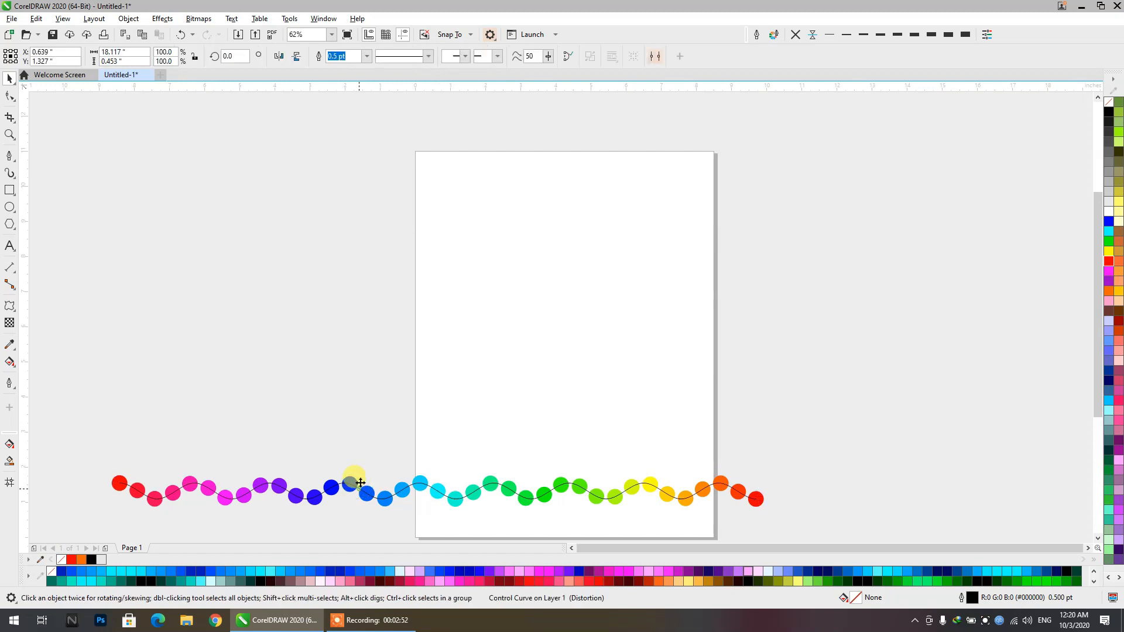
drag(357, 487, 370, 315)
right_click(370, 315)
Break the circle blend apart and move its original wavy line up, clear of the circles
click(483, 474)
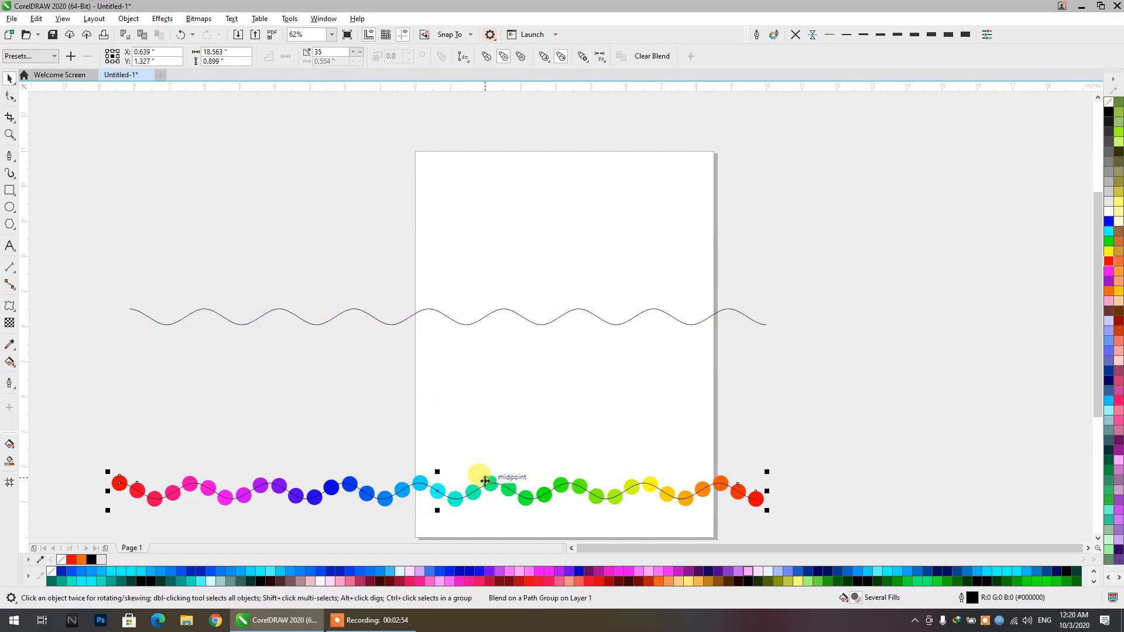
key(ctrl+k)
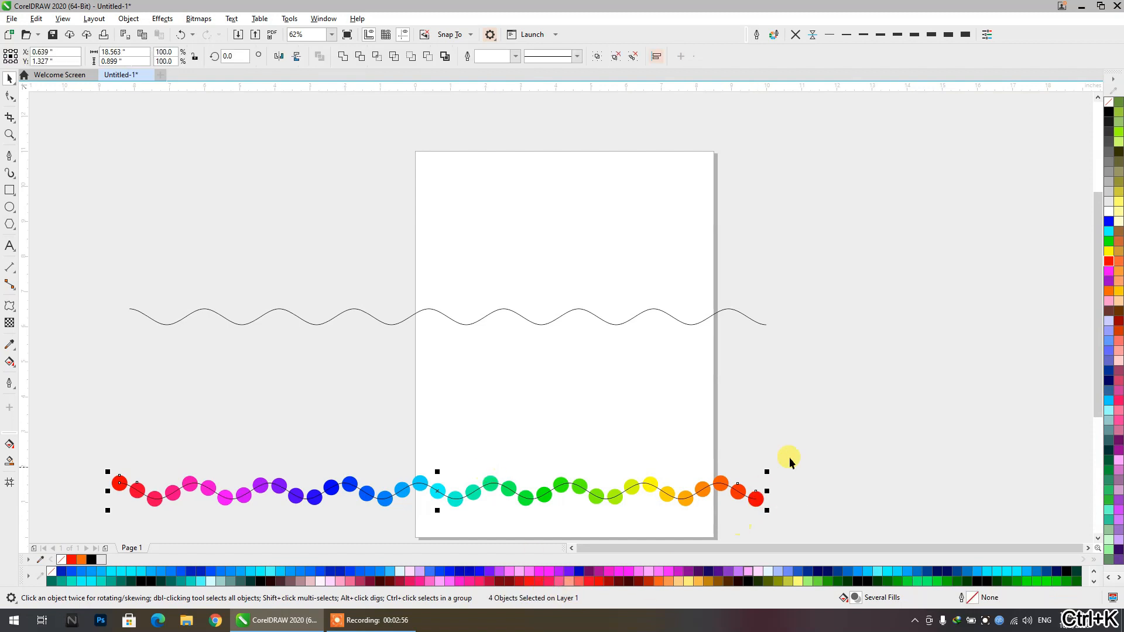
click(816, 401)
click(739, 493)
click(794, 442)
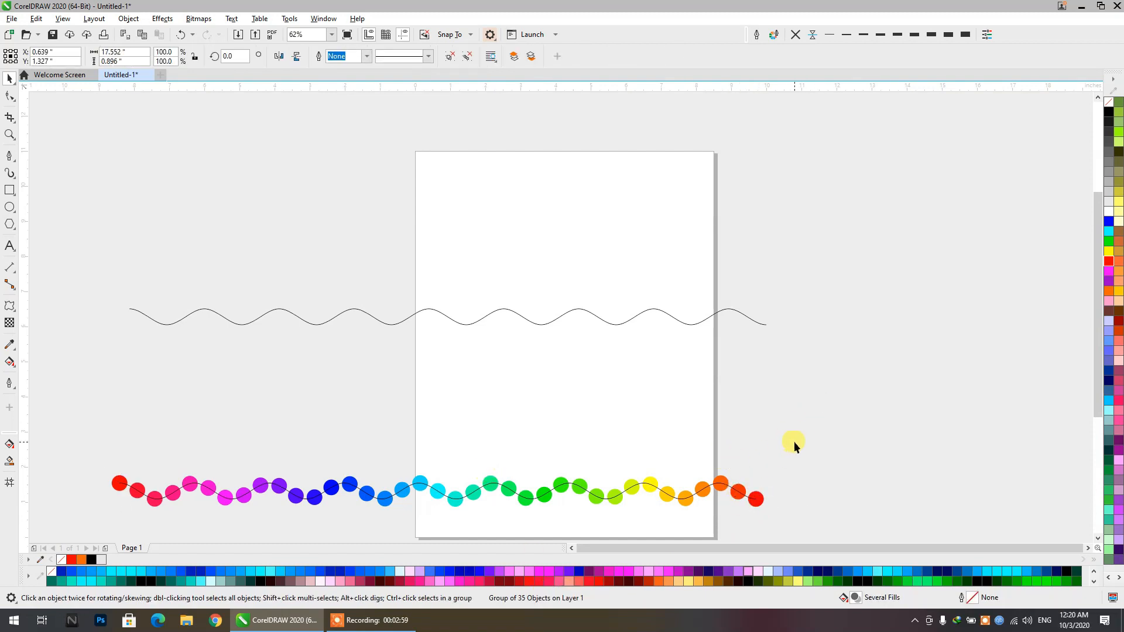
drag(736, 489, 770, 408)
click(844, 459)
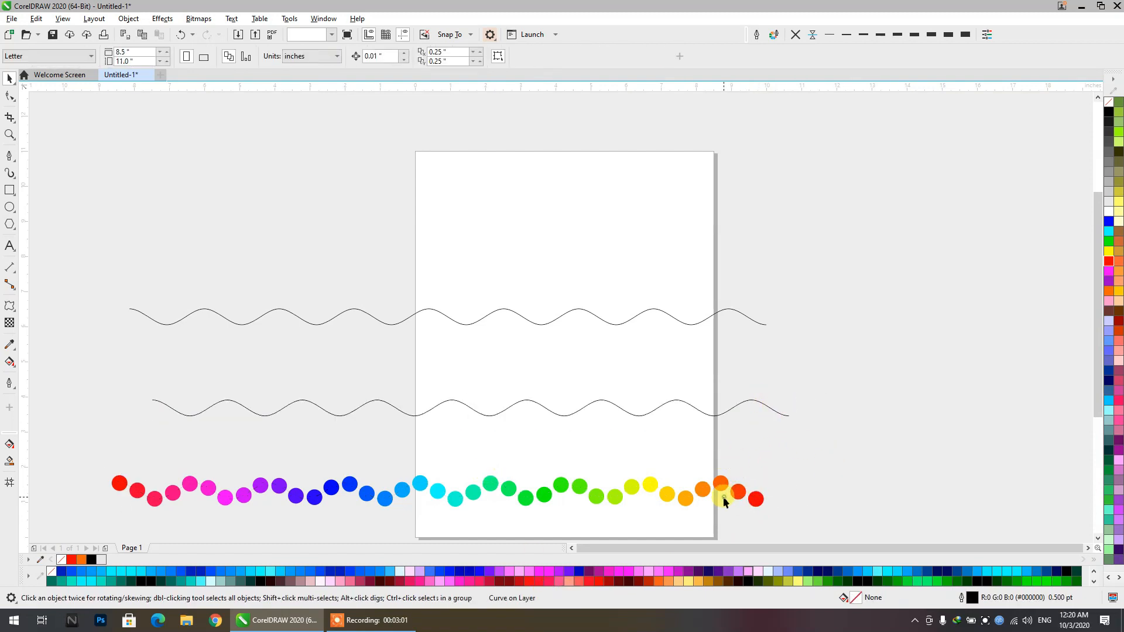
Draw a five-sided polygon about 6.07 inches wide and 5.77 inches high in the empty area beside the page
click(613, 503)
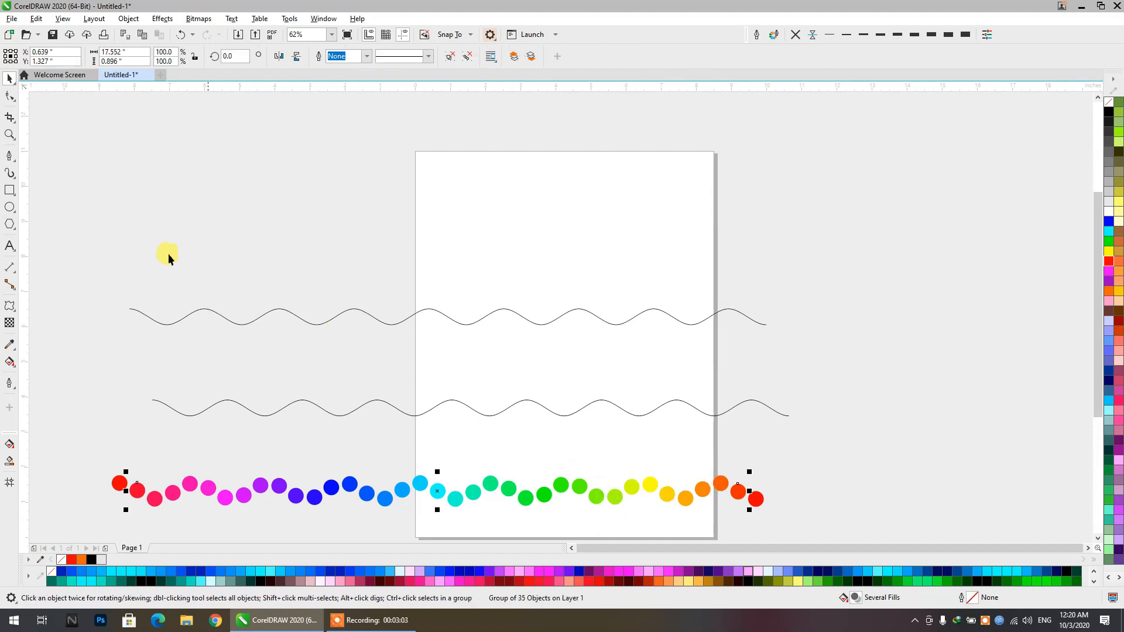
click(10, 225)
drag(819, 152, 1039, 362)
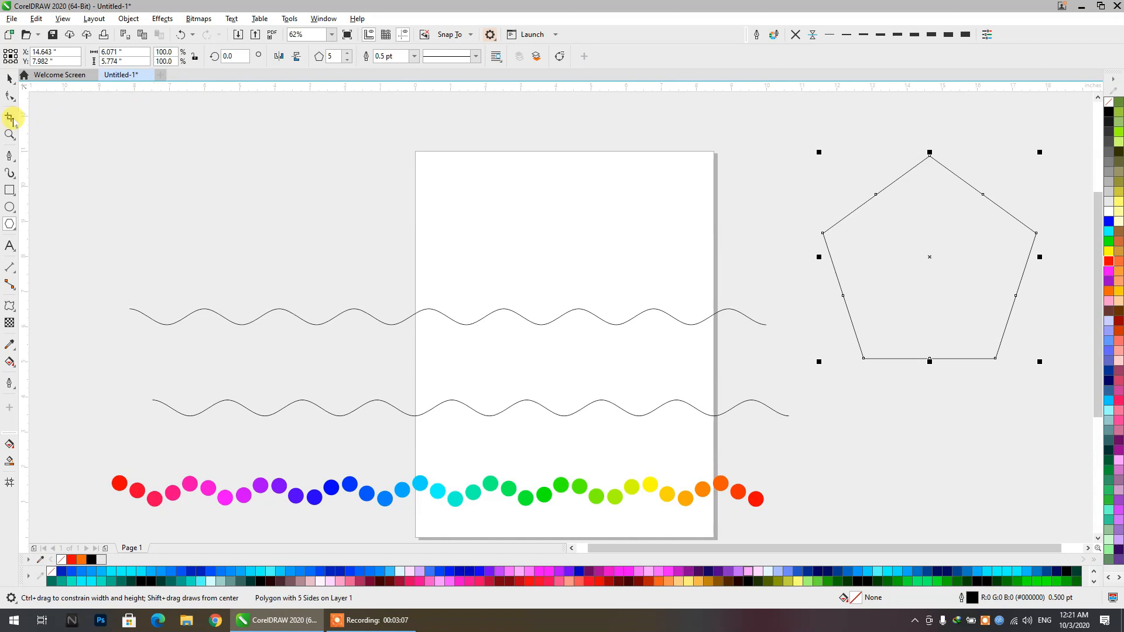
Convert the pentagon's sides to curves and reshape its edge nodes and handles into a wavy outline
click(10, 96)
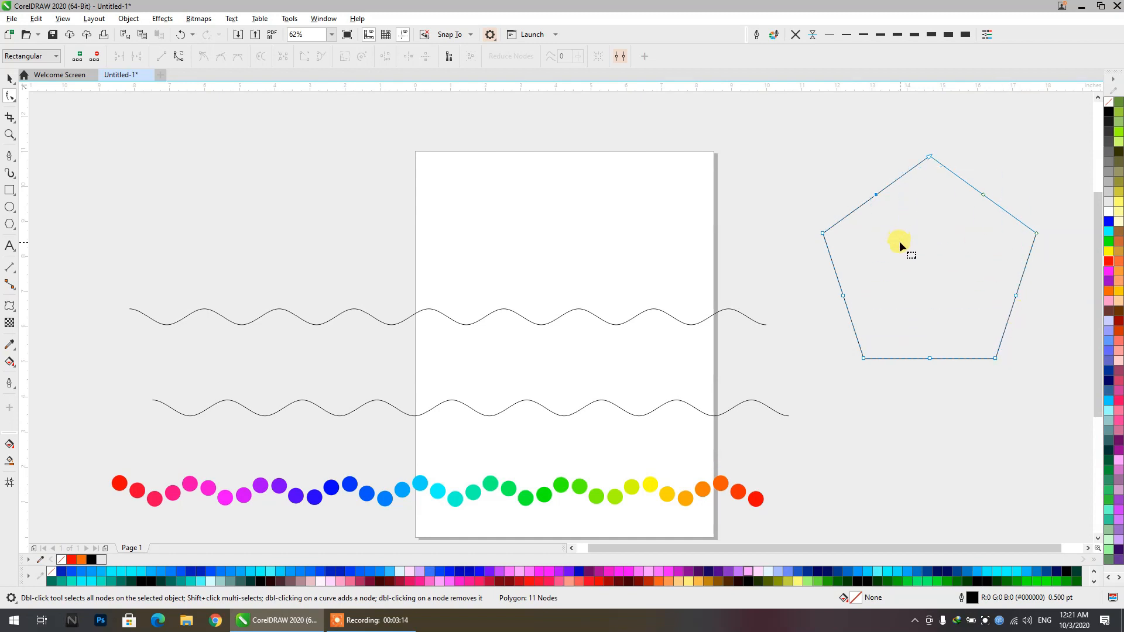
click(176, 56)
click(179, 57)
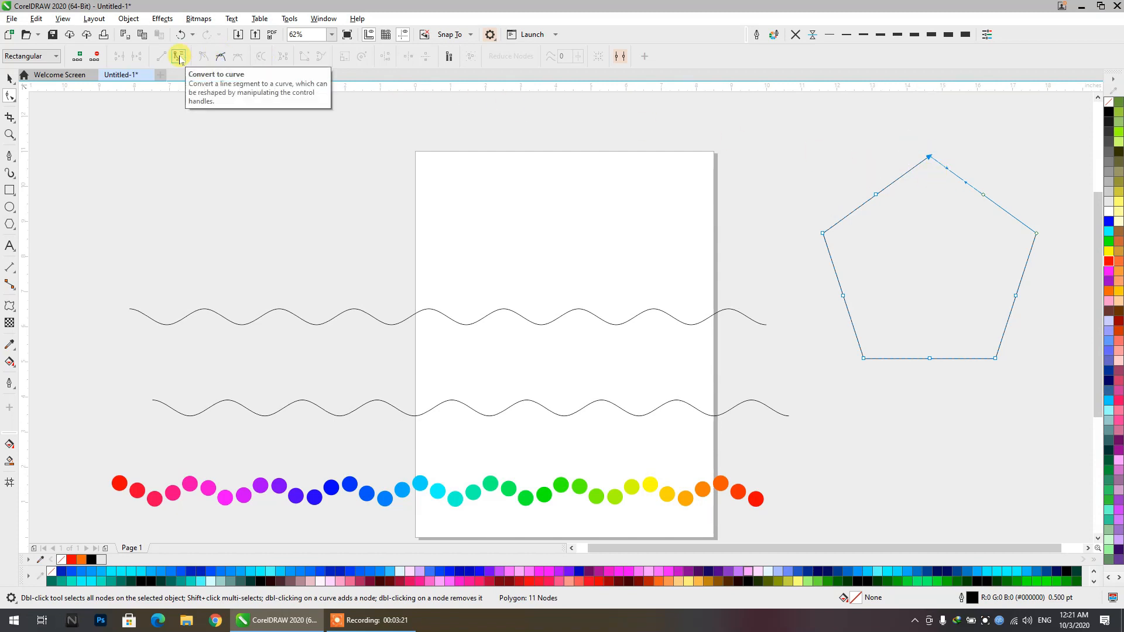
click(779, 153)
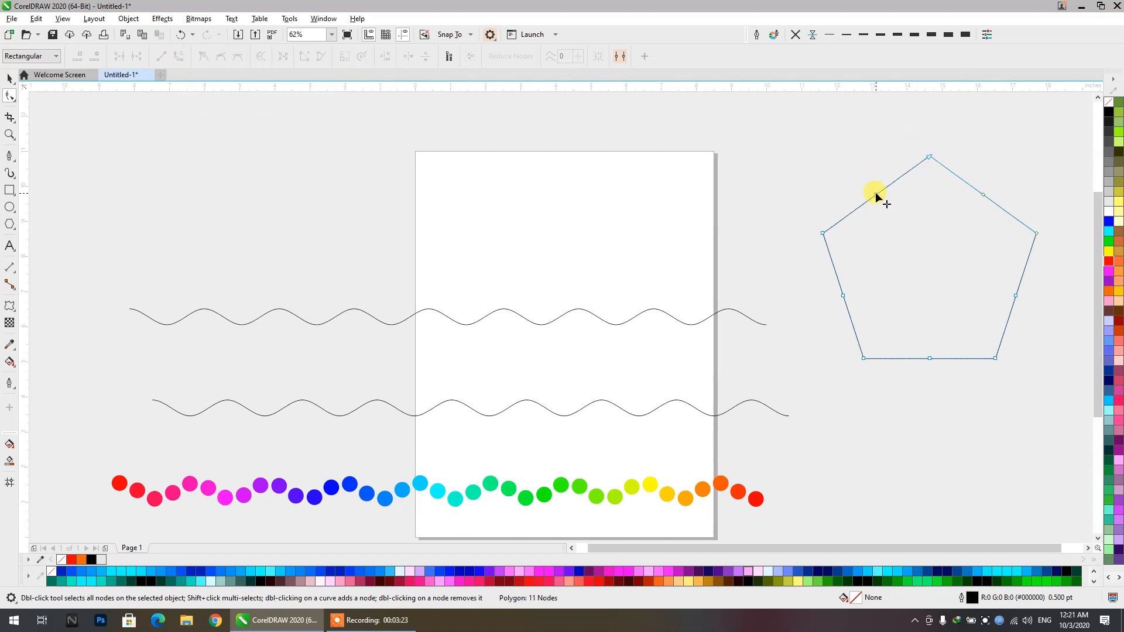
mouse_move(876, 194)
mouse_down()
mouse_move(861, 175)
mouse_move(890, 203)
mouse_move(873, 181)
mouse_move(873, 216)
mouse_up()
drag(912, 160, 919, 193)
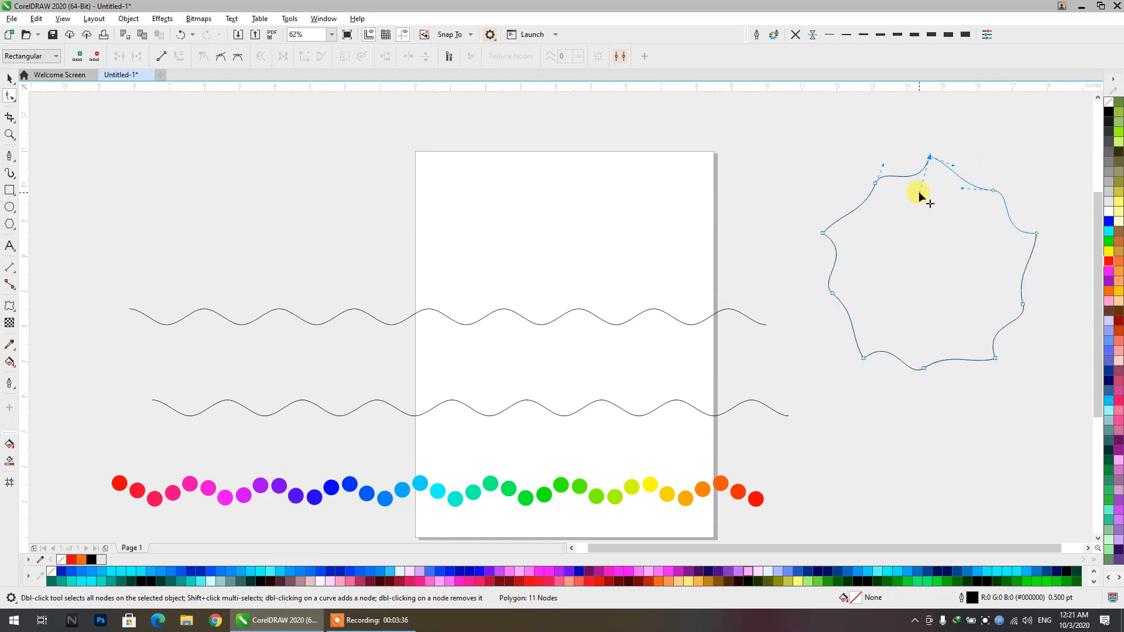
double_click(844, 216)
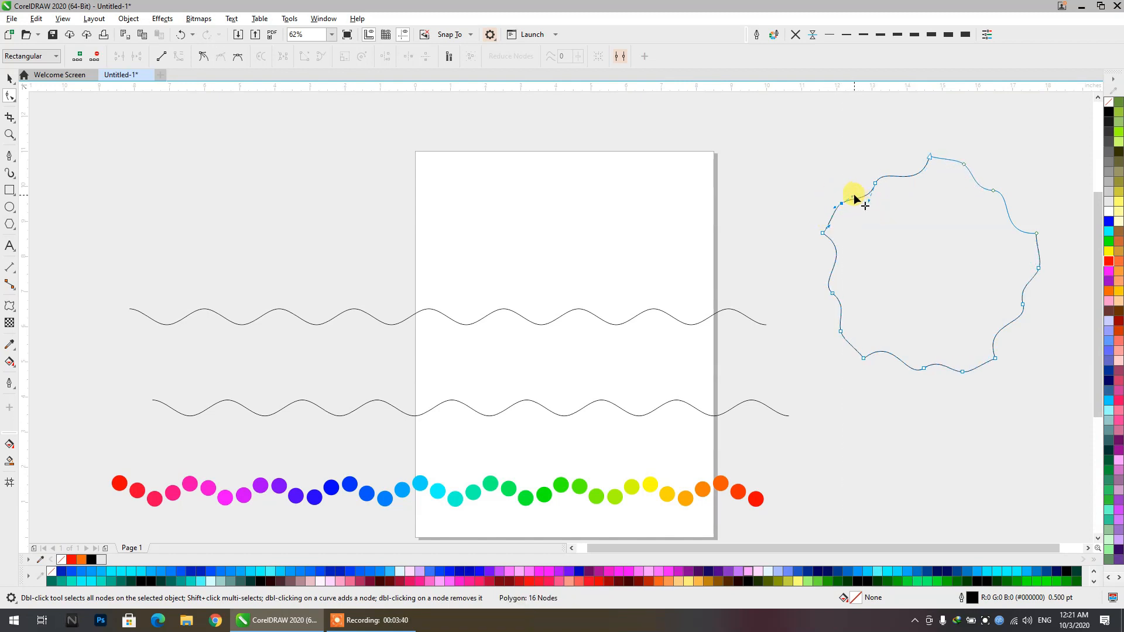
drag(856, 193, 873, 286)
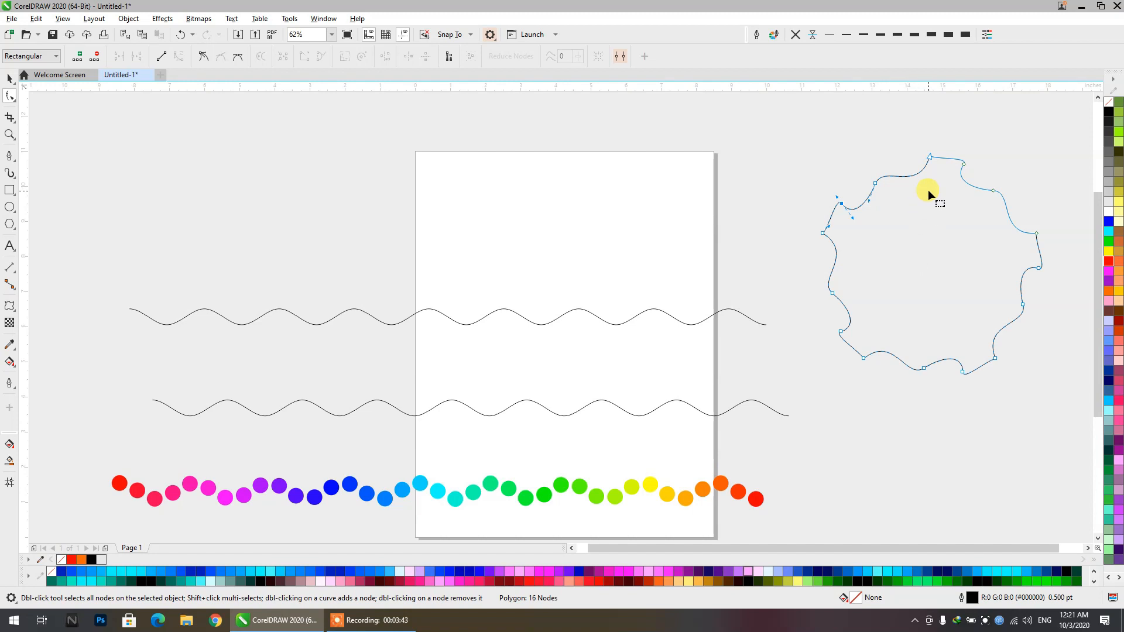
click(832, 292)
drag(815, 283, 859, 256)
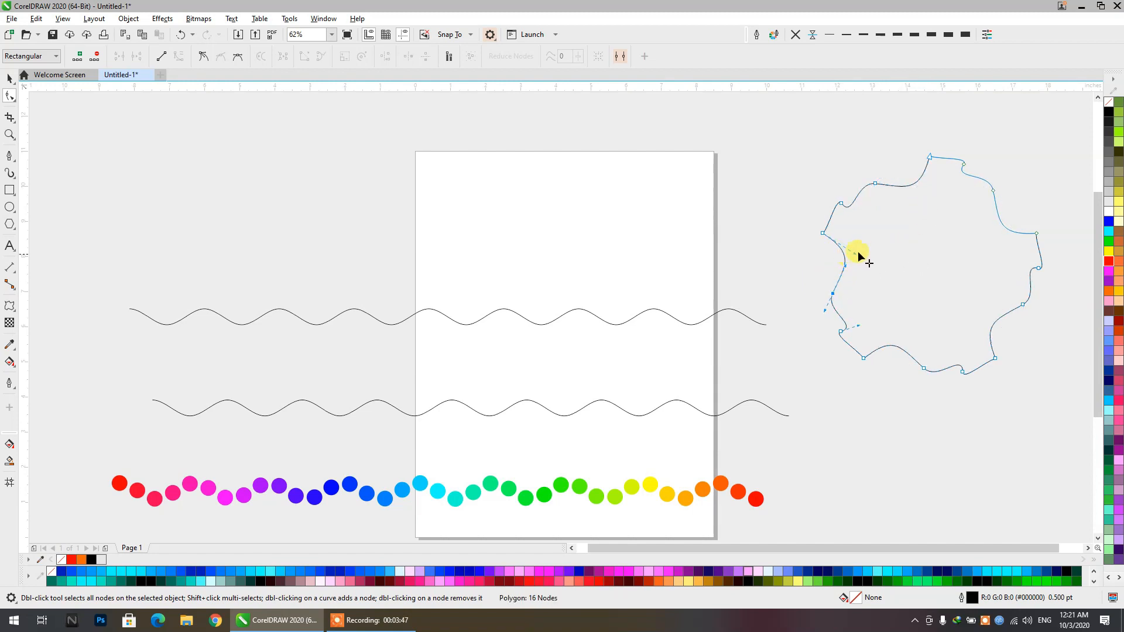
double_click(841, 201)
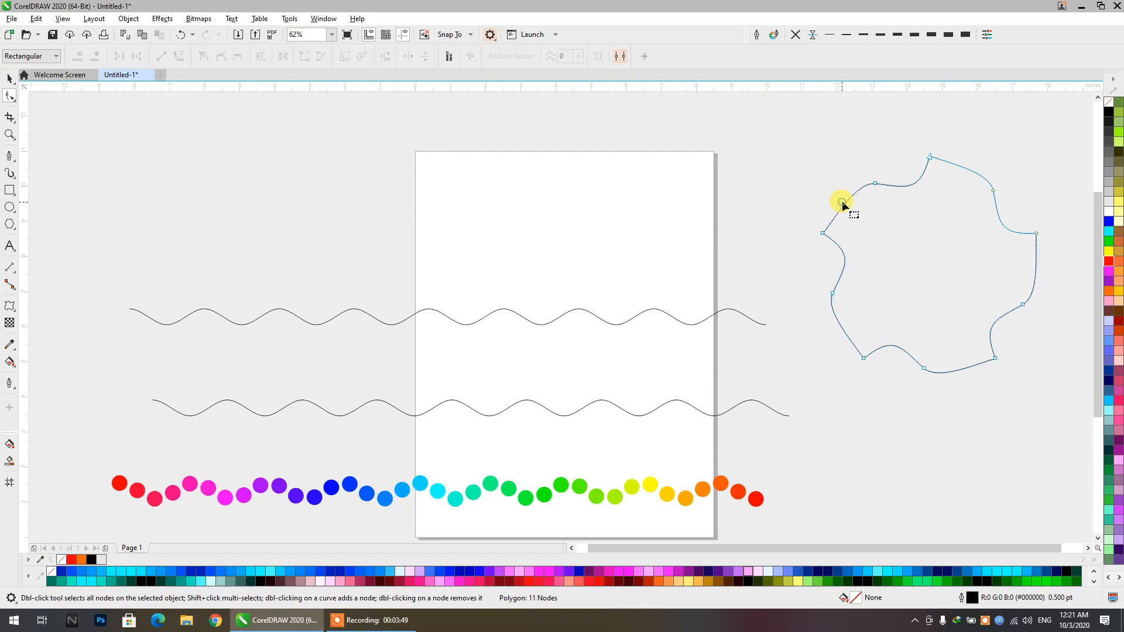
Adjust the curve handle at the polygon's upper-left edge node to smooth the long arcs, and finish node editing
click(876, 184)
drag(857, 183, 846, 203)
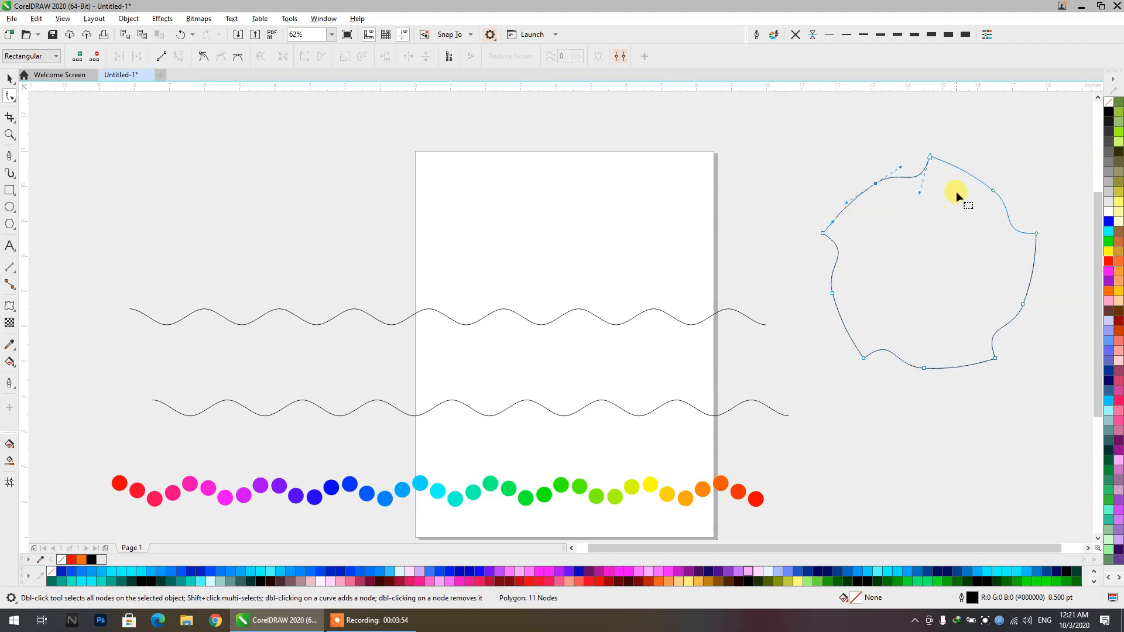
click(9, 78)
click(277, 184)
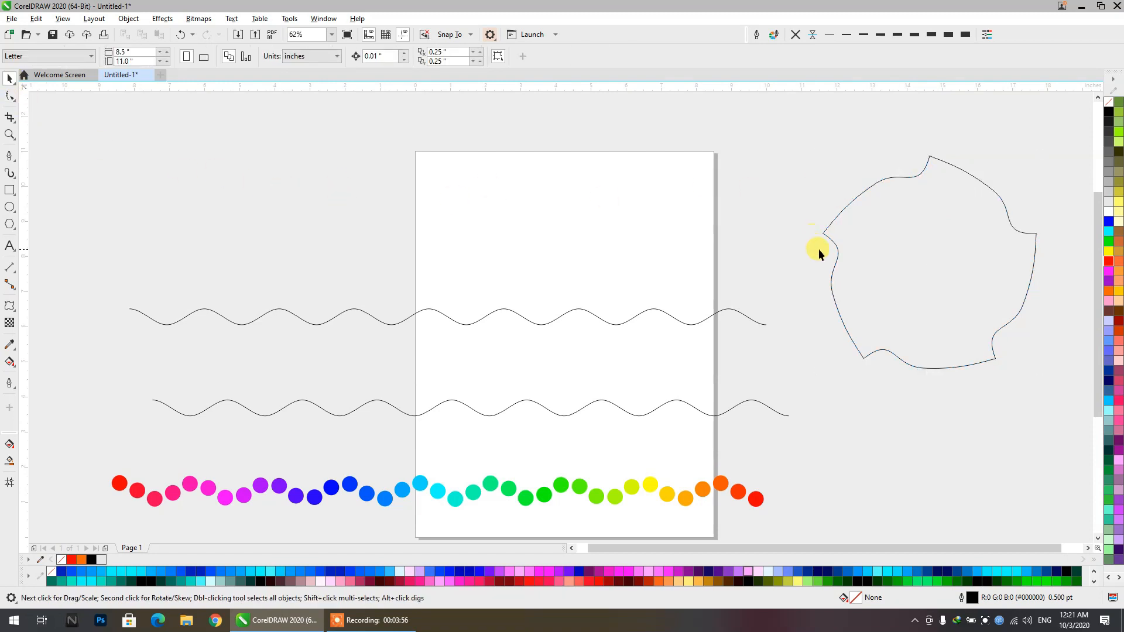
Give the curved polygon a thicker outline and deselect it
click(832, 235)
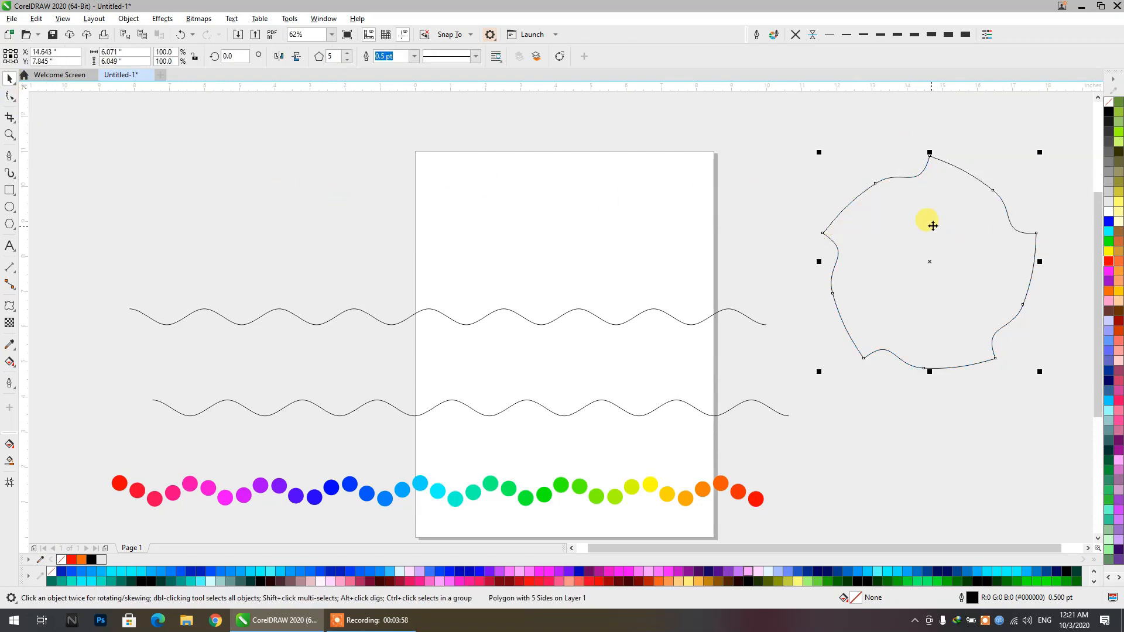
click(931, 34)
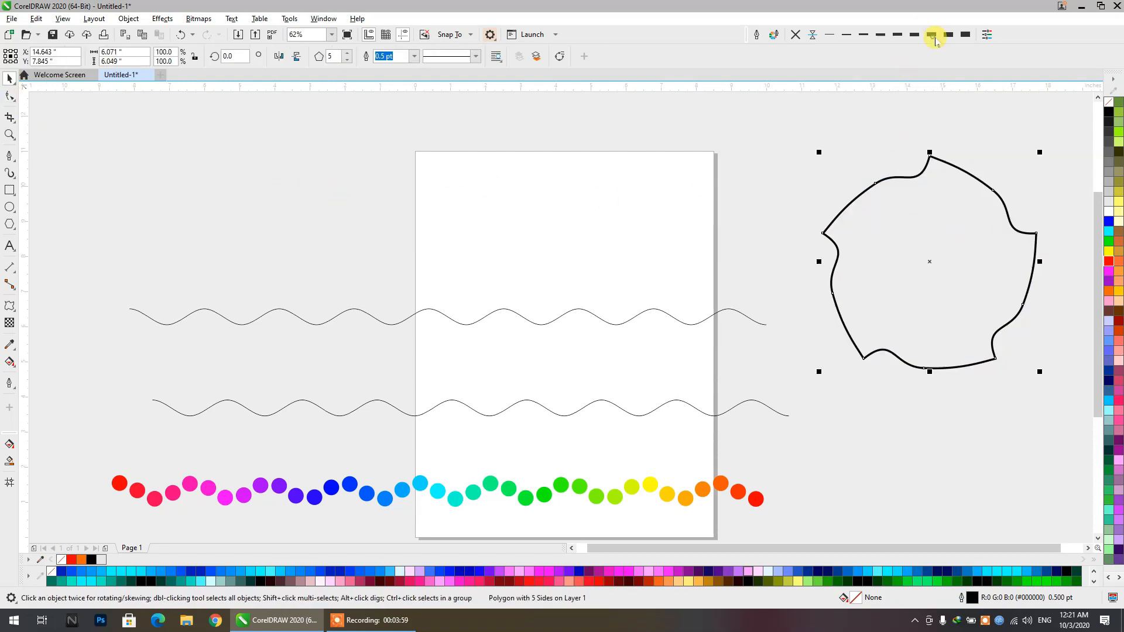
click(760, 215)
Place two copies of the chain's red end circle side by side in the upper-right part of the page
drag(739, 489, 642, 193)
click(795, 508)
right_click(587, 193)
right_click(643, 193)
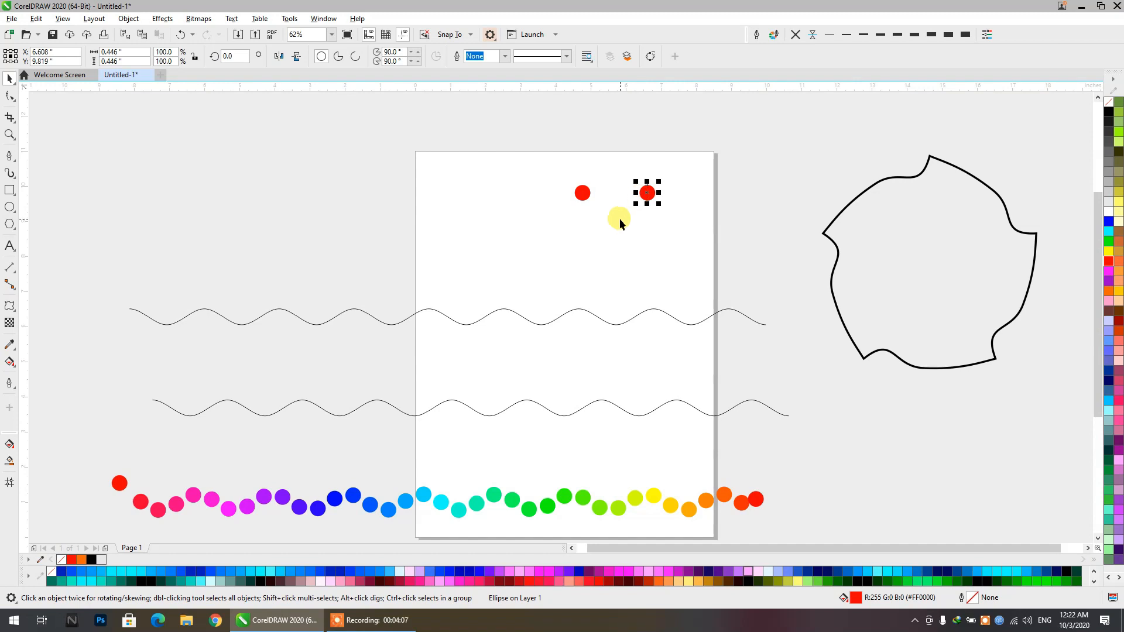
click(619, 219)
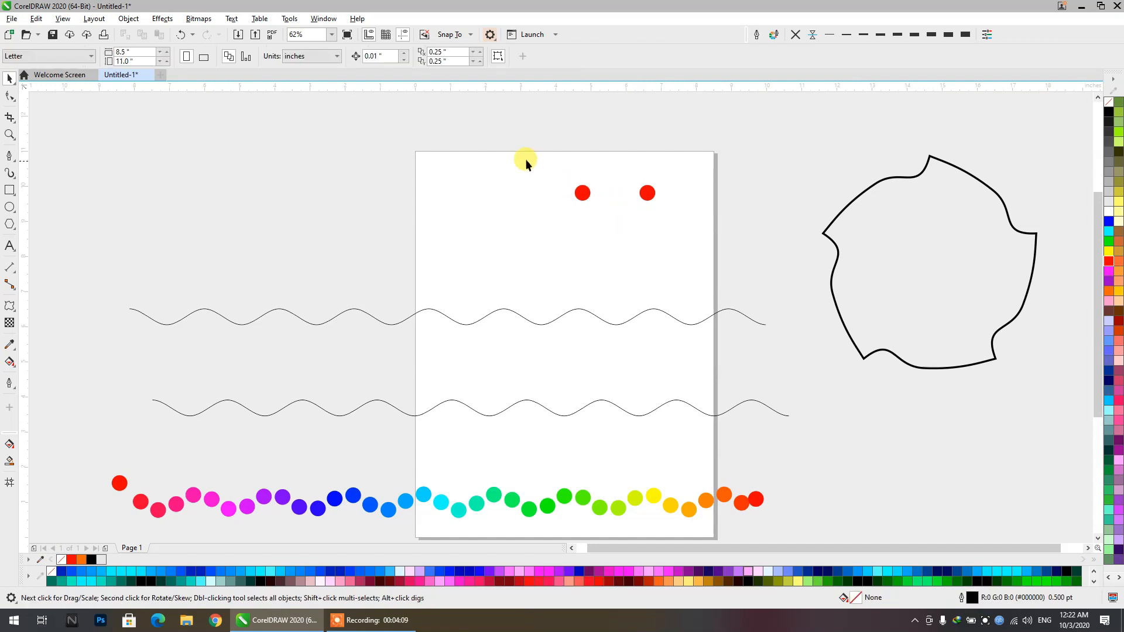
Blend the two red circles into each other with 10 intermediate steps
drag(531, 160, 666, 224)
click(13, 310)
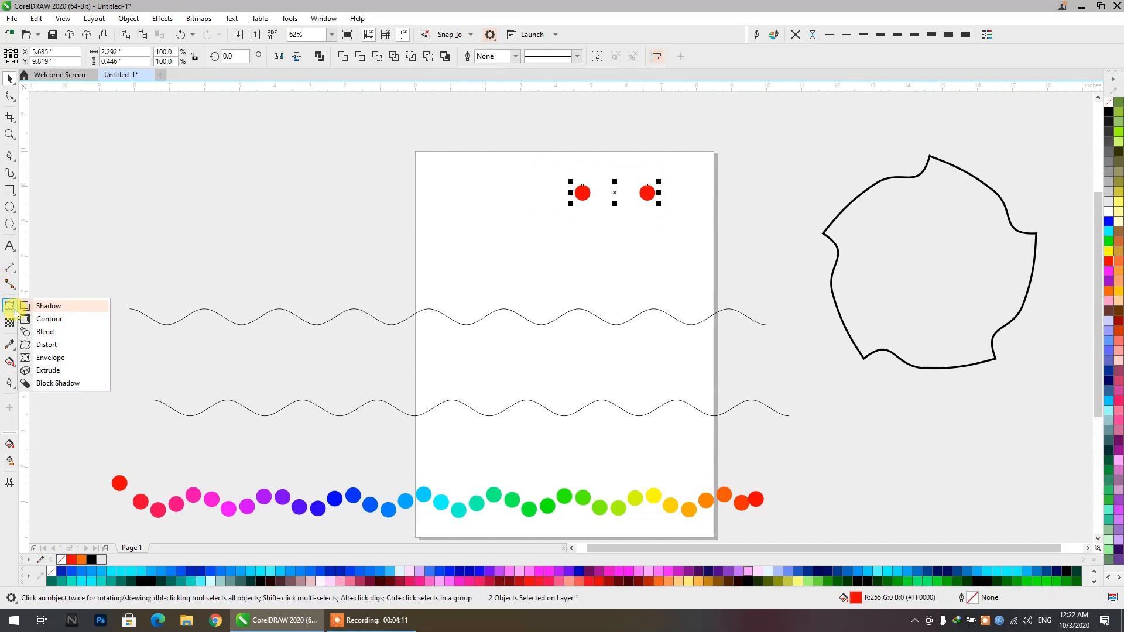
click(24, 336)
click(13, 314)
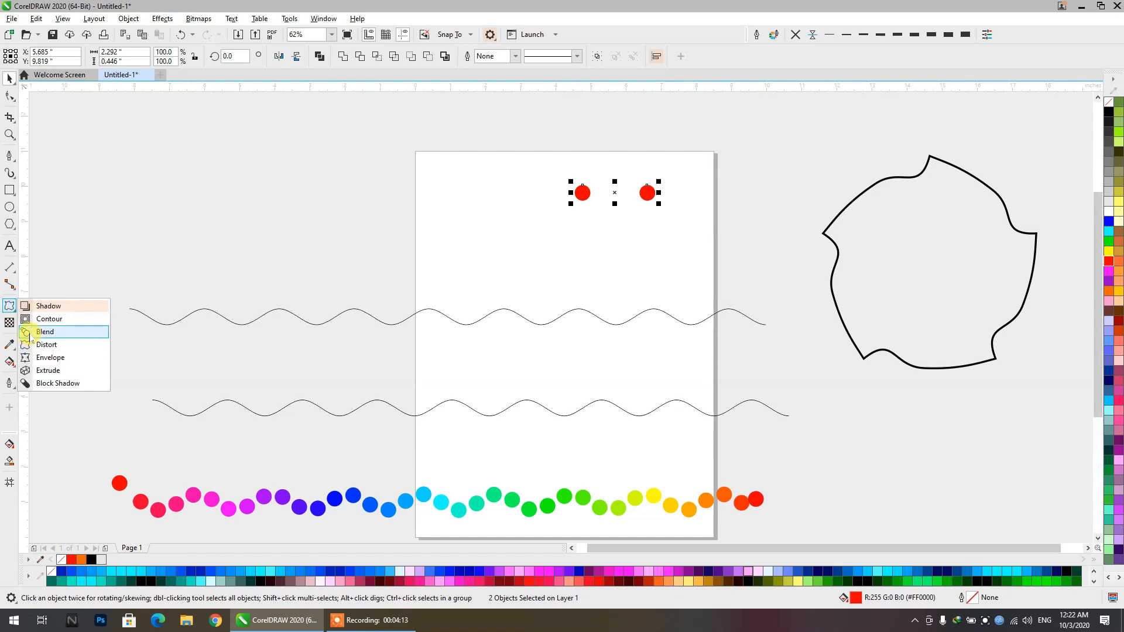
click(34, 334)
drag(583, 196, 653, 196)
double_click(329, 52)
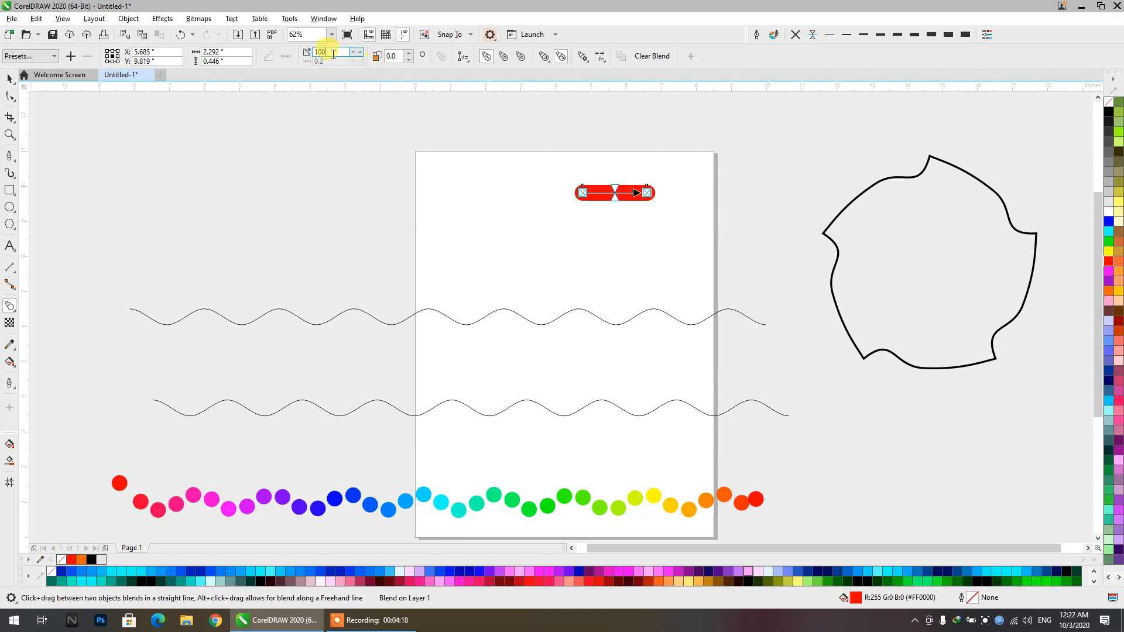
text(10)
key(Return)
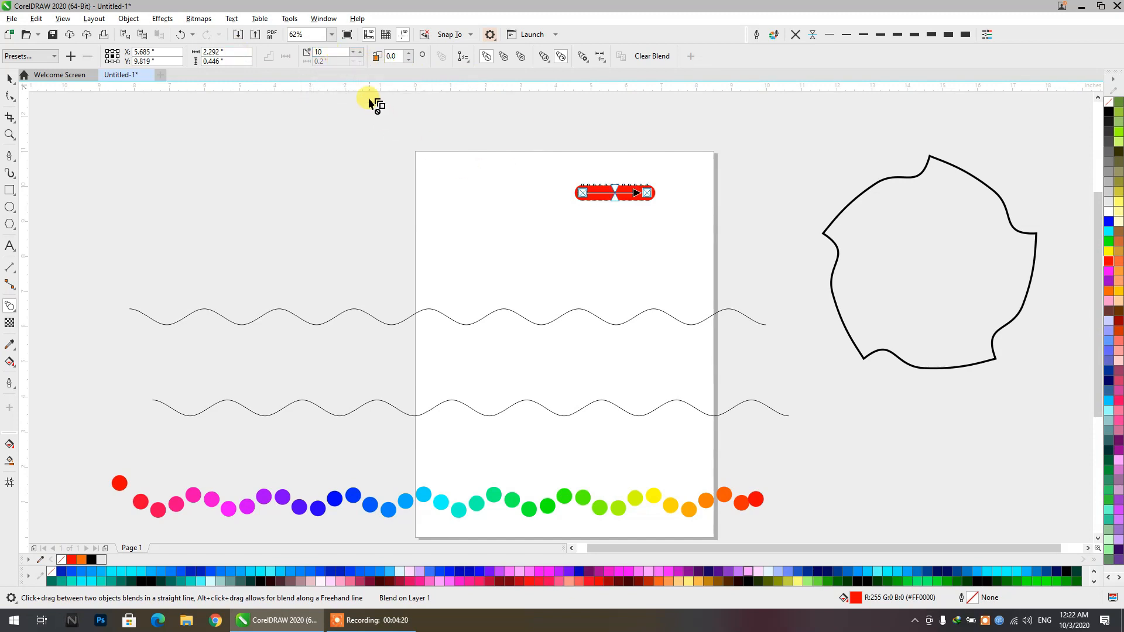
Reposition the blend's two end circles to spread the red chain nearly horizontally above the wavy lines
click(9, 78)
click(489, 157)
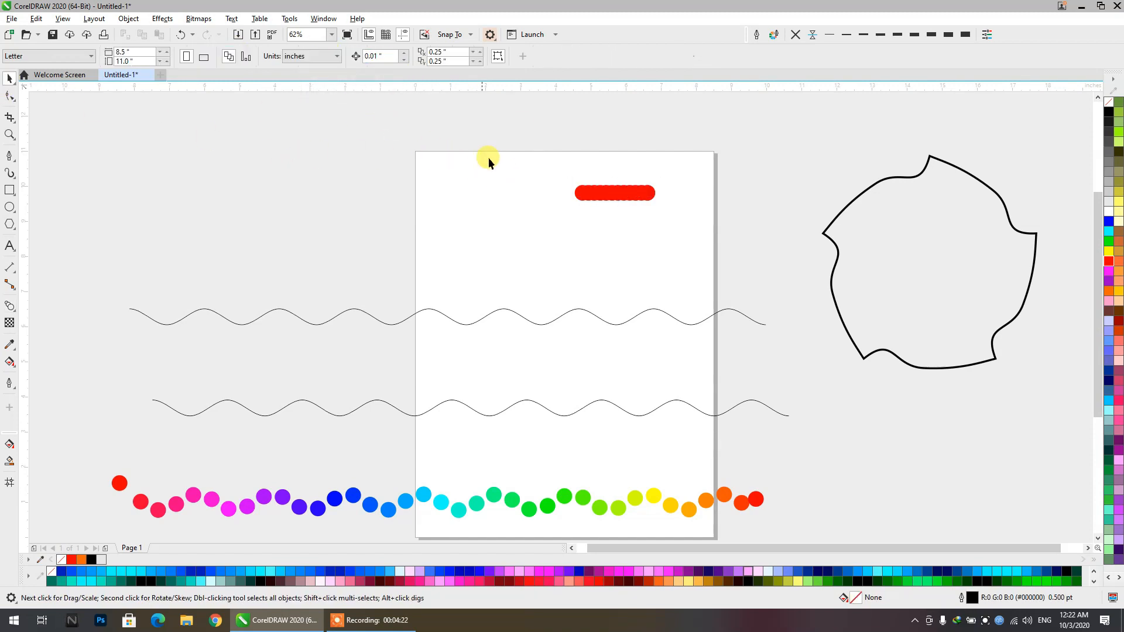
drag(583, 193, 233, 199)
drag(654, 199, 795, 184)
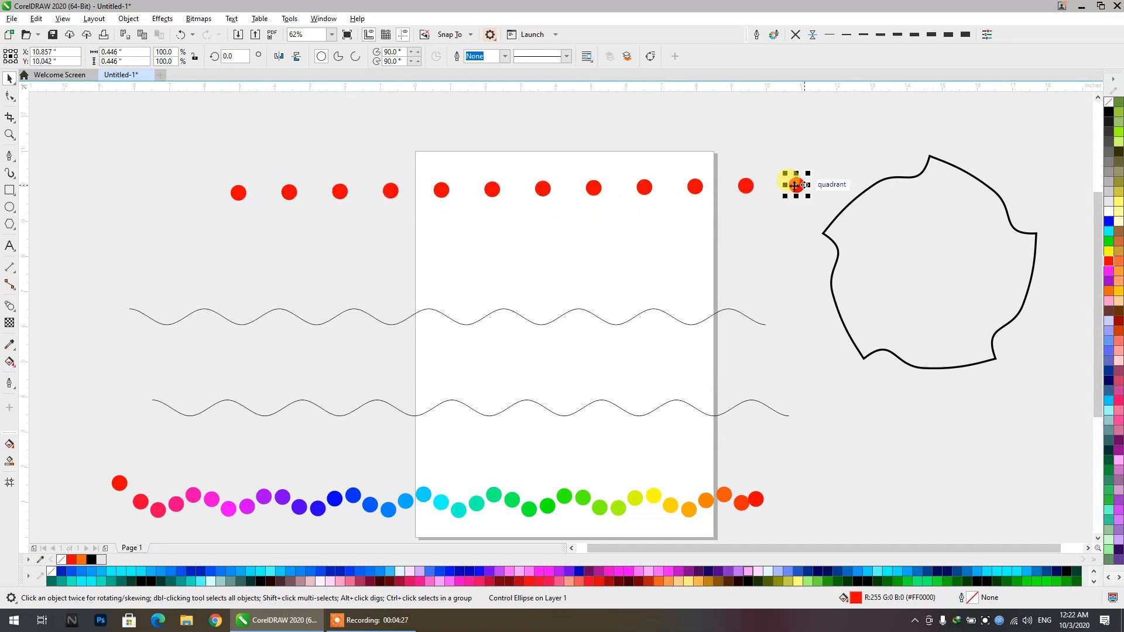
drag(463, 133, 383, 112)
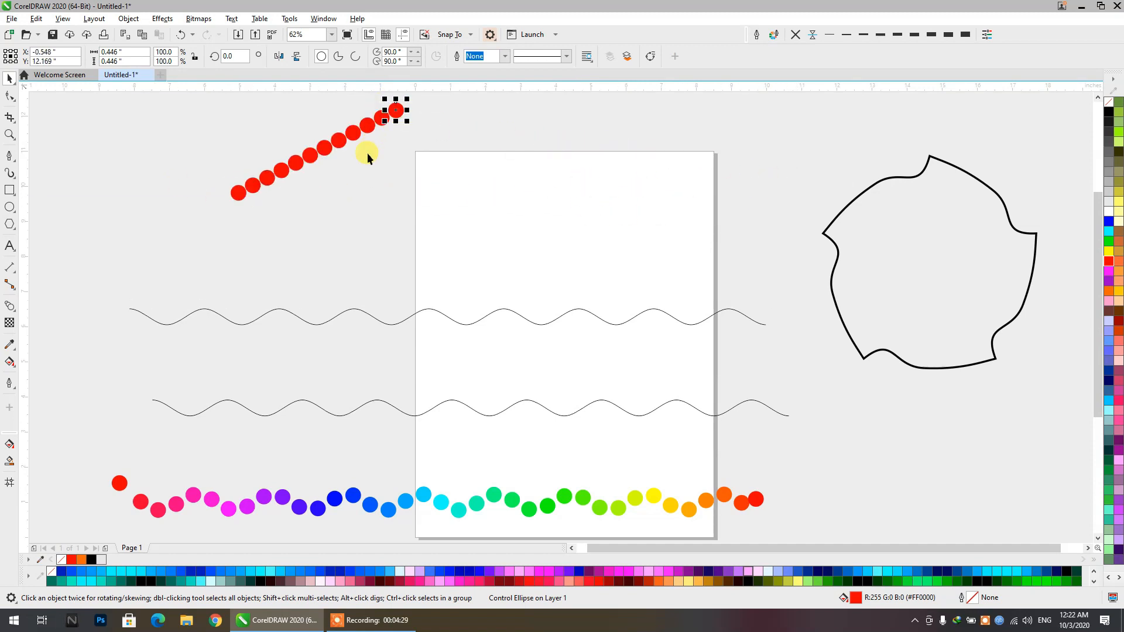
drag(239, 193, 322, 274)
click(375, 199)
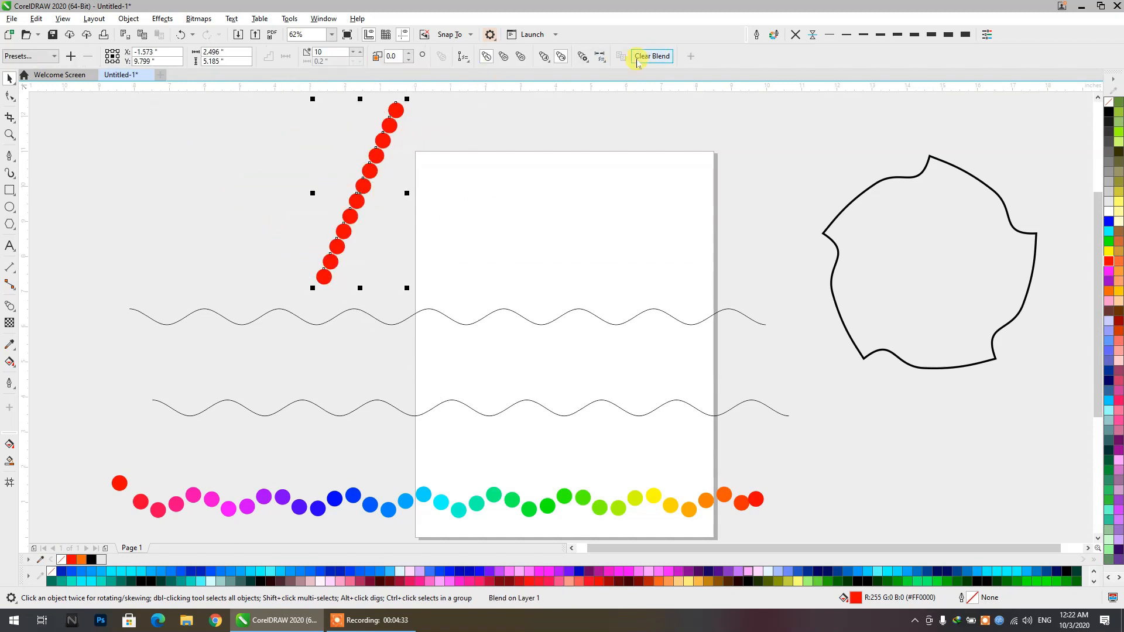
click(467, 115)
drag(396, 110, 702, 242)
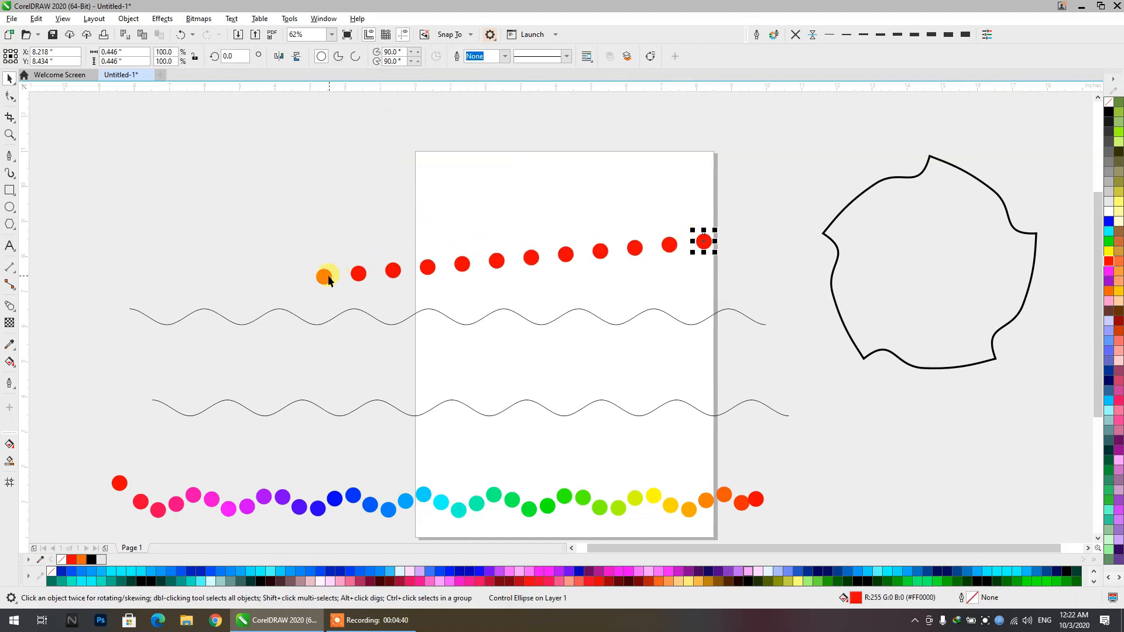
drag(324, 277, 323, 225)
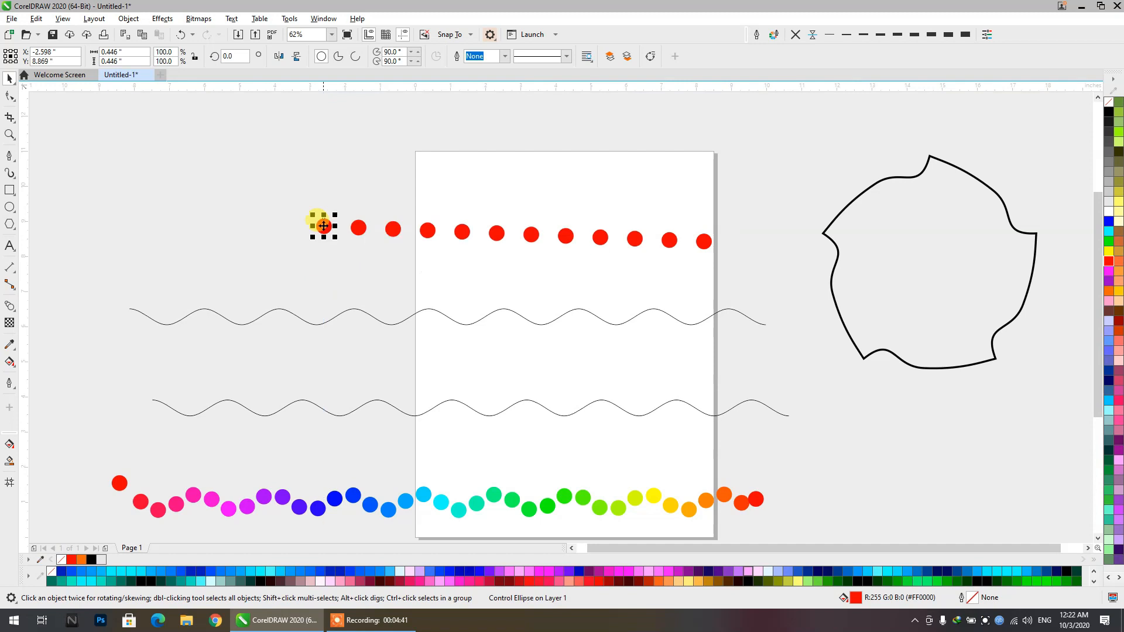
Attach the red circle blend to the curved polygon as its new path and blend along the full path
click(495, 232)
click(467, 56)
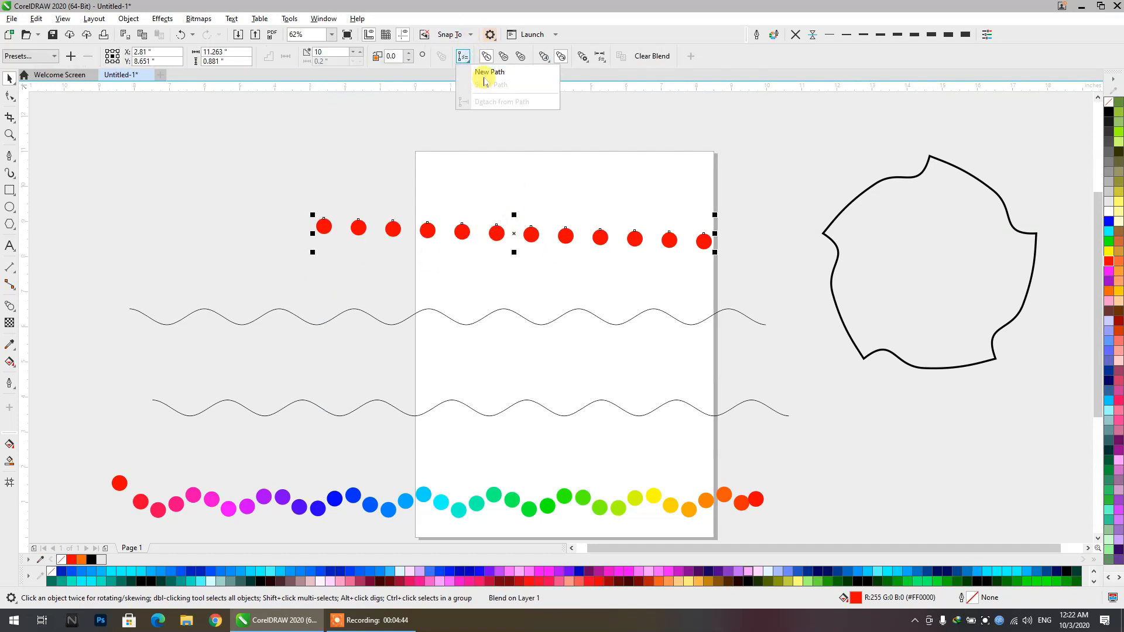
click(485, 72)
click(935, 157)
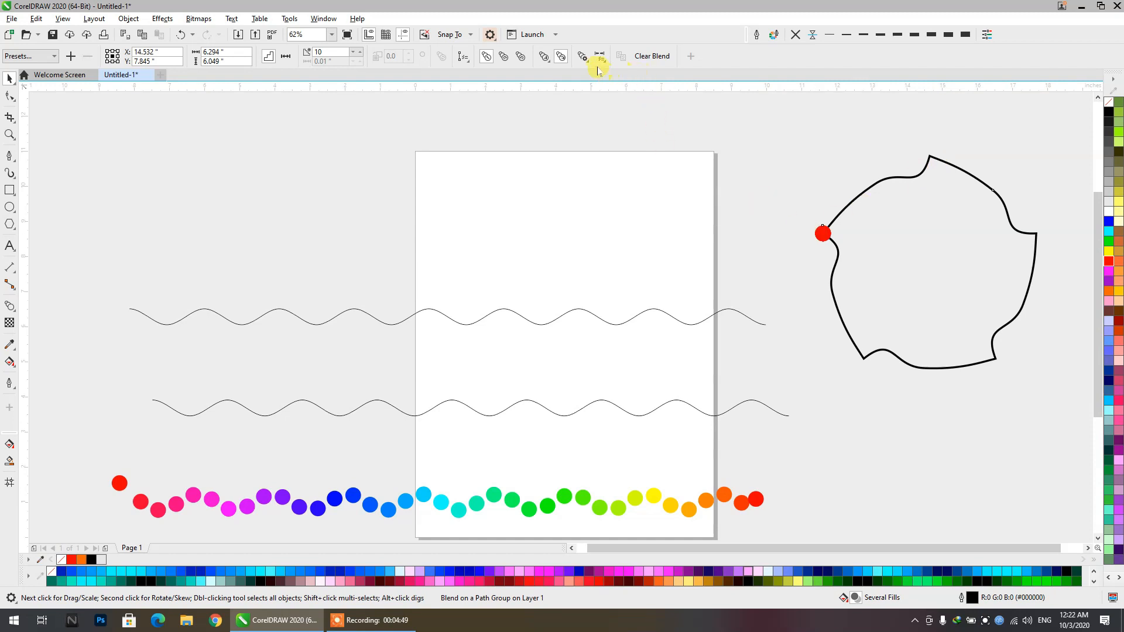
click(583, 56)
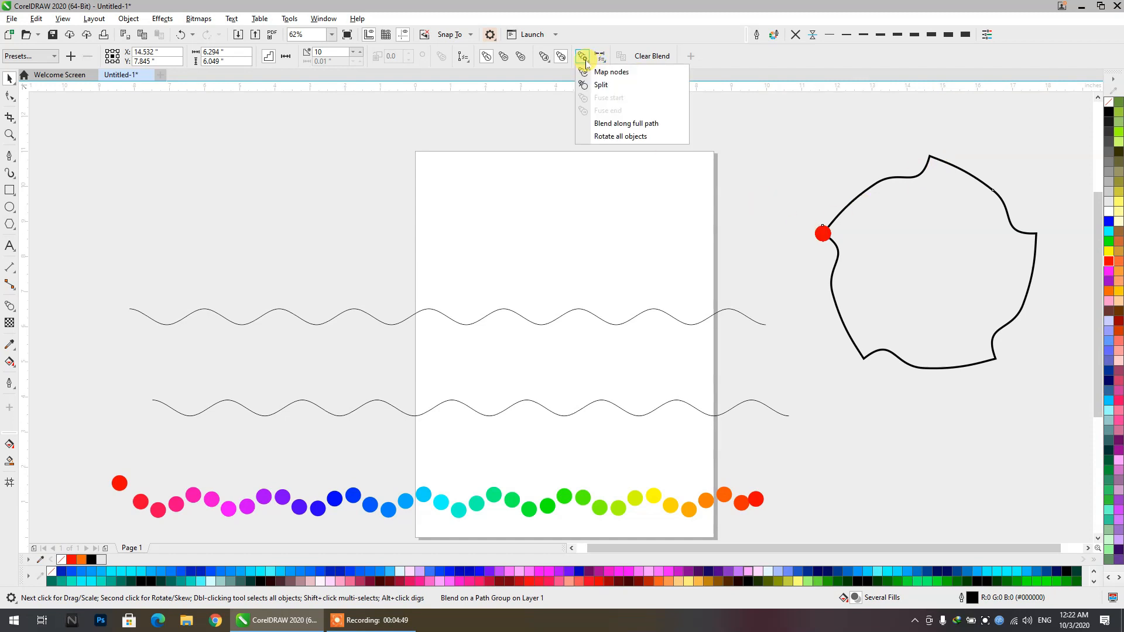
click(660, 124)
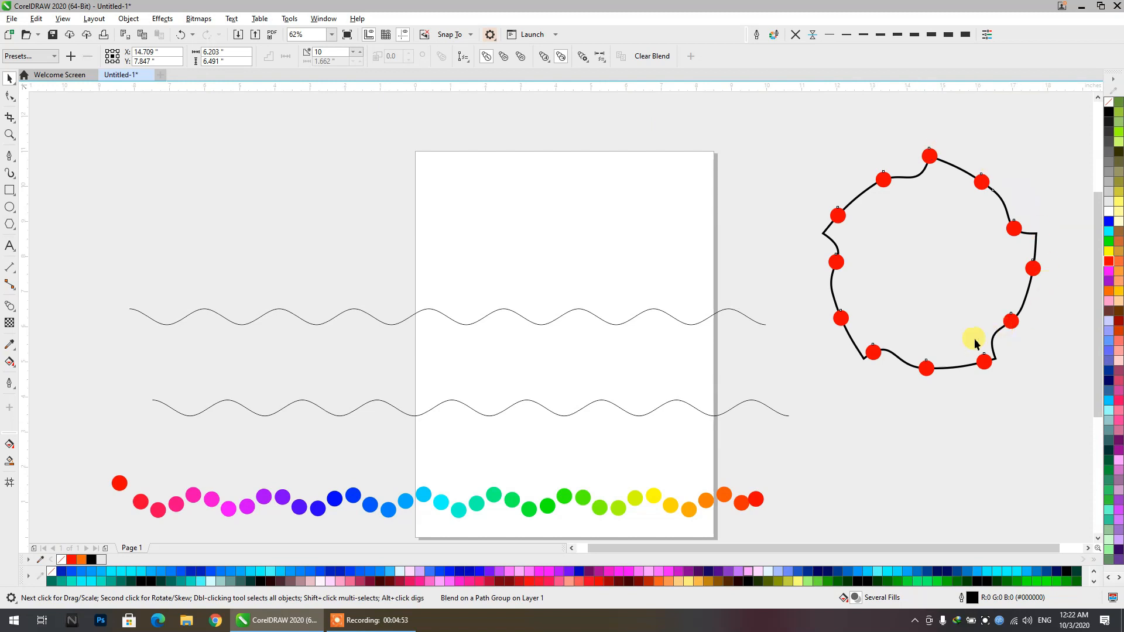
Set the number of blend steps around the polygon to 27
click(362, 52)
click(361, 53)
click(361, 53)
click(361, 52)
click(361, 52)
click(362, 52)
click(361, 52)
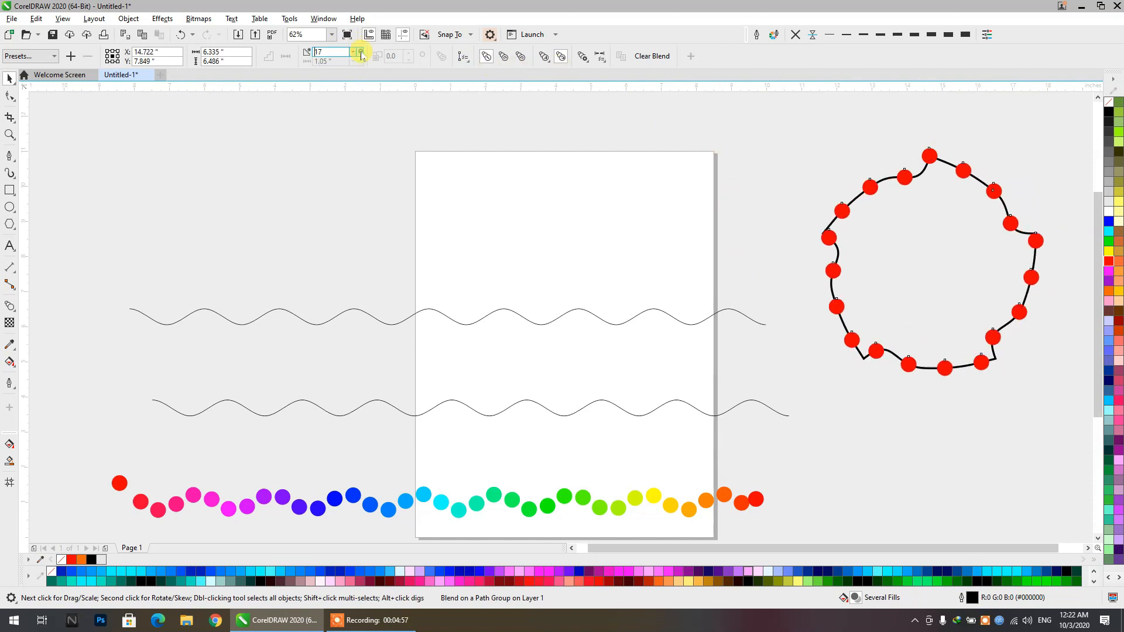
click(362, 52)
click(361, 53)
click(361, 53)
click(361, 53)
click(361, 53)
click(361, 53)
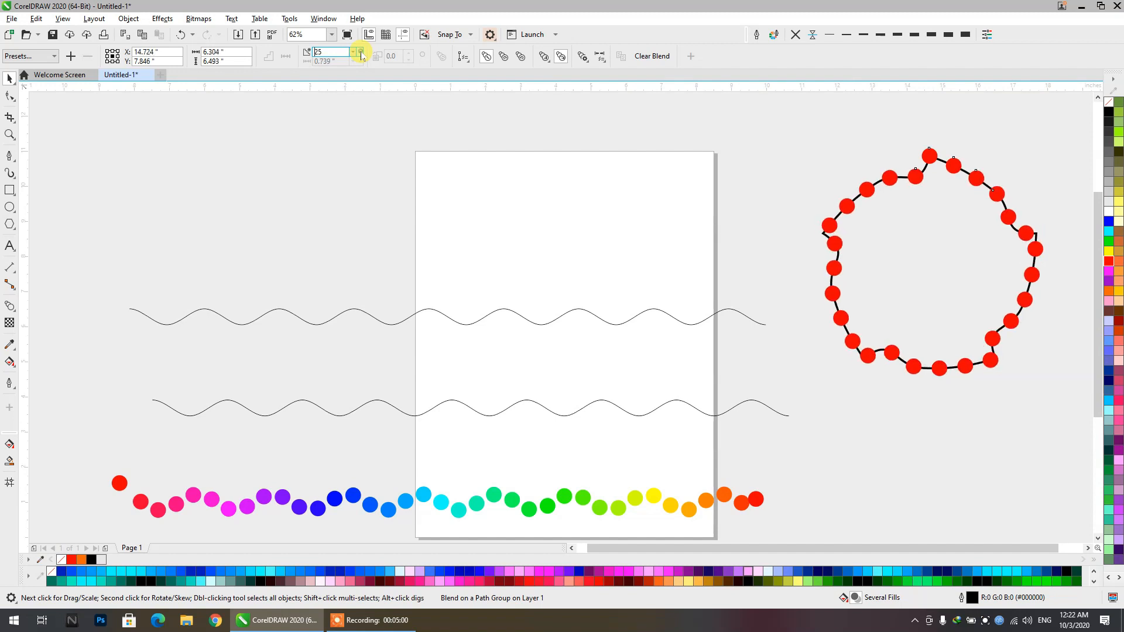
click(361, 52)
click(361, 52)
Apply the clockwise color blend to the circles around the polygon for a rainbow progression, and deselect
drag(745, 114, 978, 257)
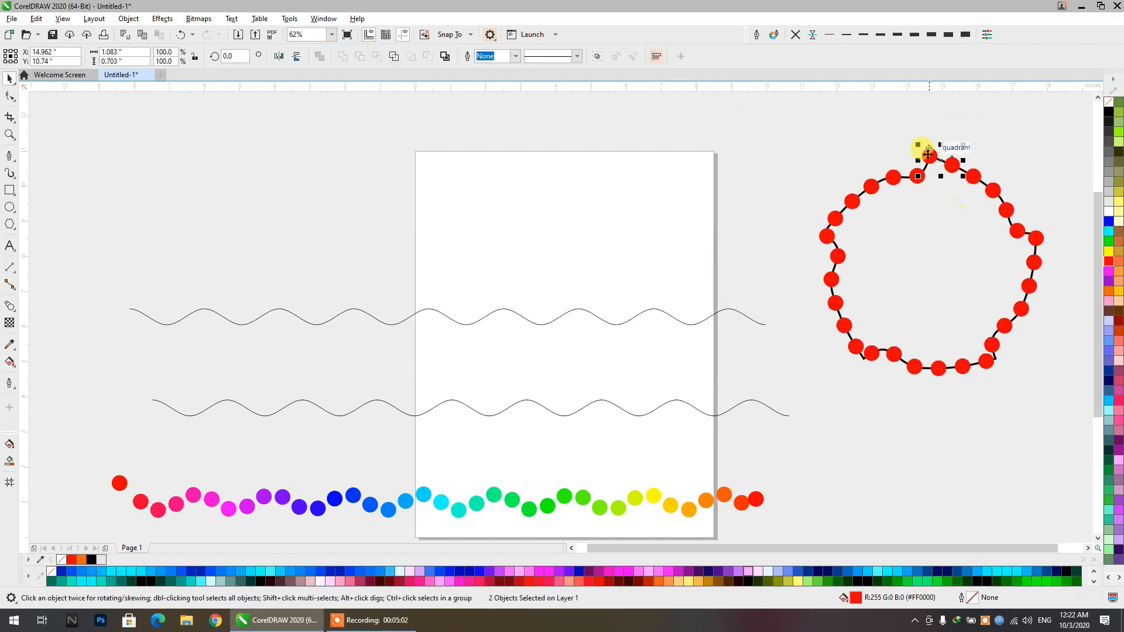
click(869, 196)
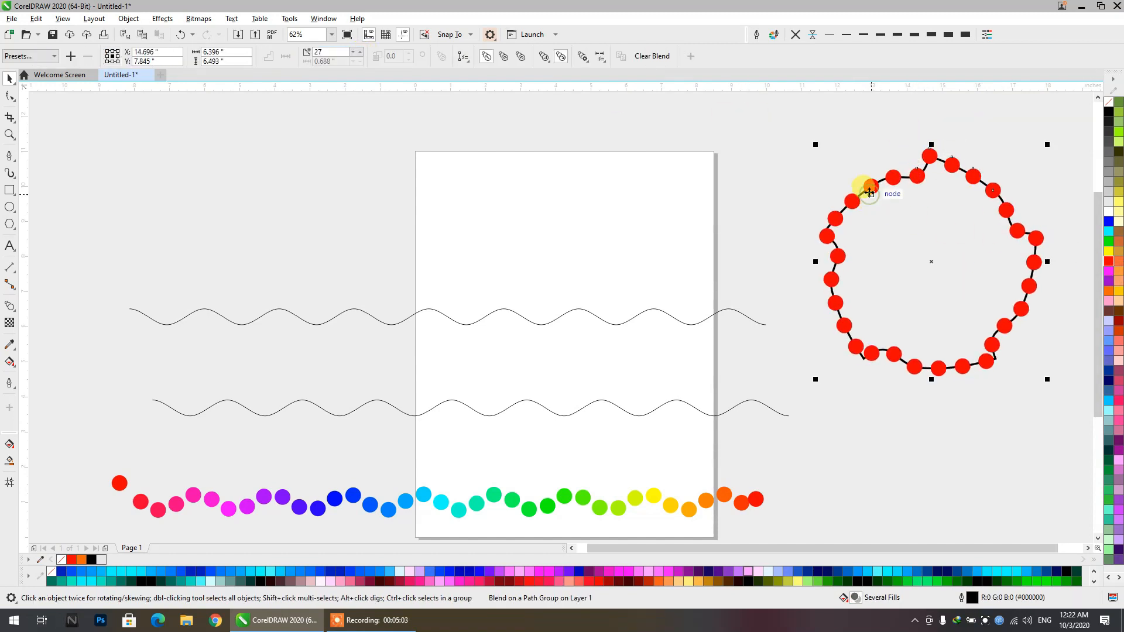
click(503, 56)
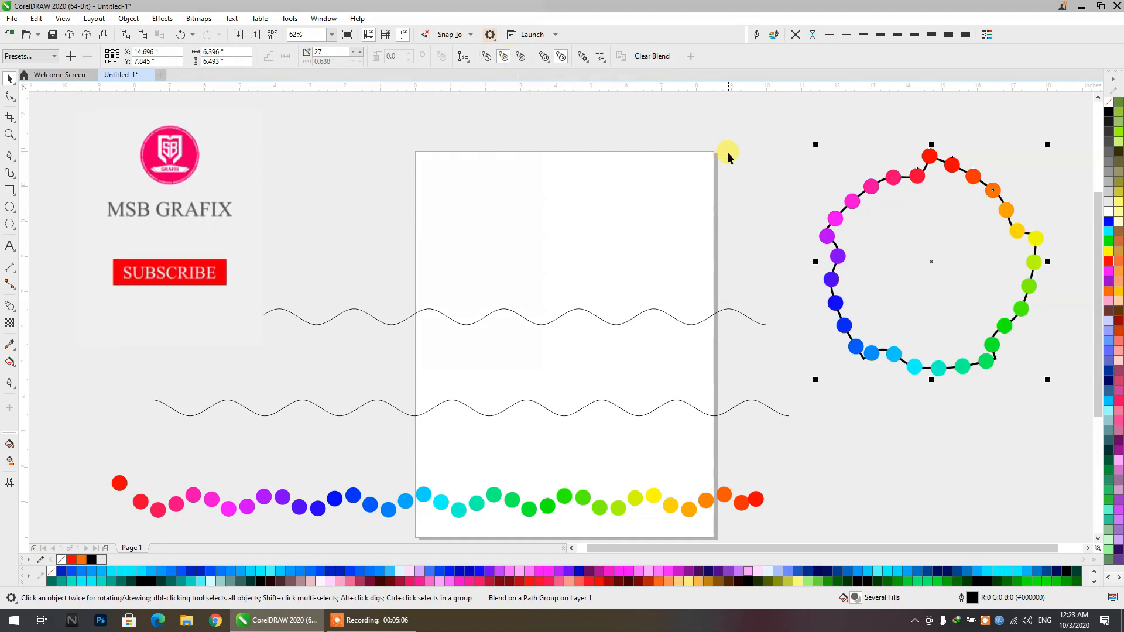
click(728, 152)
Remove the outline from the curved polygon path so only the rainbow circles show
click(905, 178)
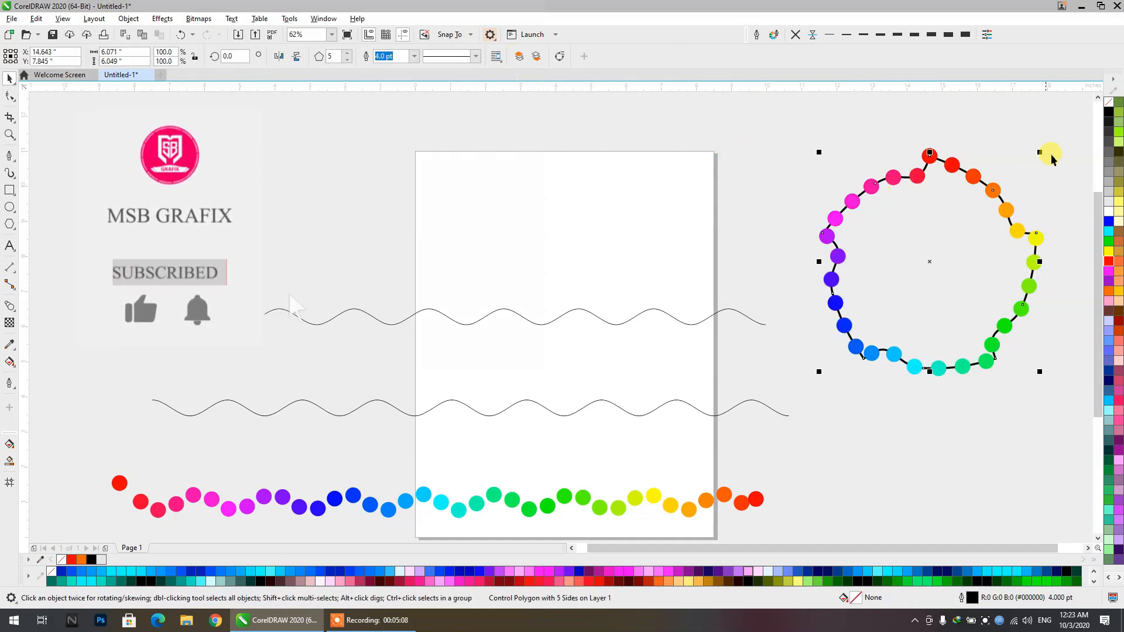
click(795, 34)
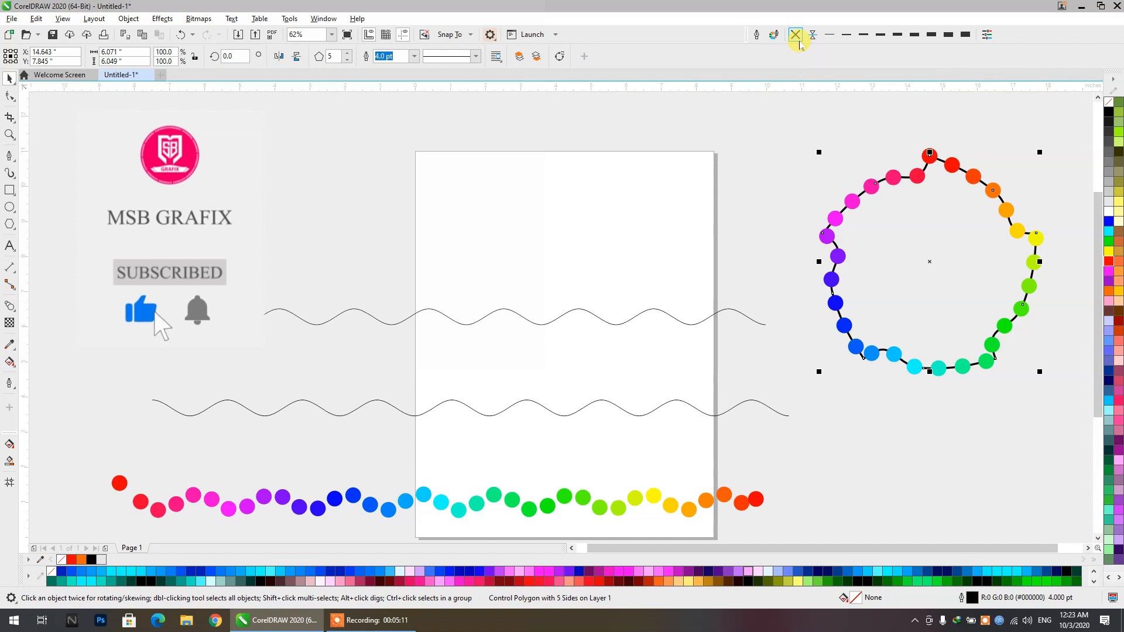
click(904, 271)
click(880, 346)
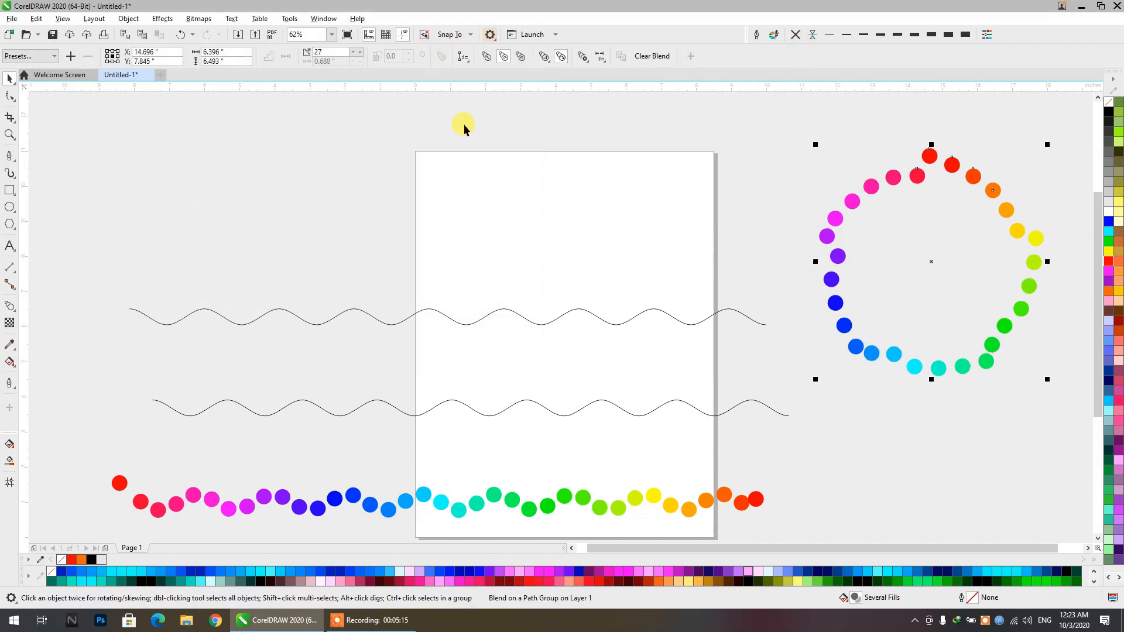
click(754, 151)
Increase the number of blend steps around the polygon until neighbouring rainbow circles almost touch
click(868, 185)
click(361, 53)
click(360, 52)
click(360, 52)
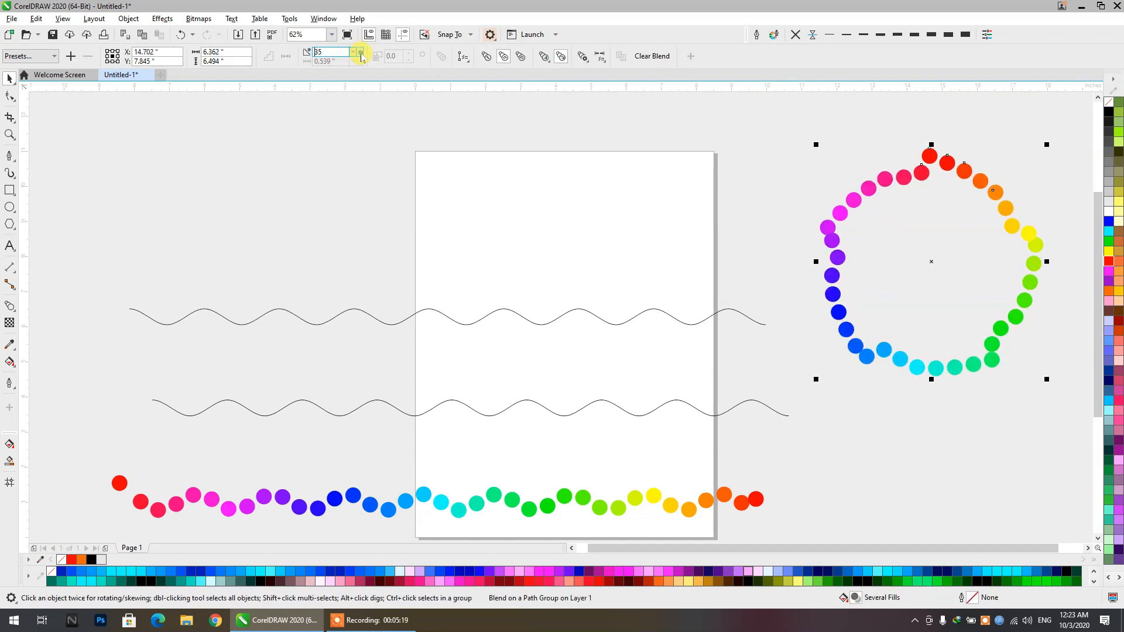
click(361, 53)
click(361, 52)
click(361, 53)
click(360, 53)
click(361, 52)
click(361, 53)
Shrink the blend's control circle beside the topmost red circle to a tiny dot so the ring tapers in size
drag(845, 115, 952, 191)
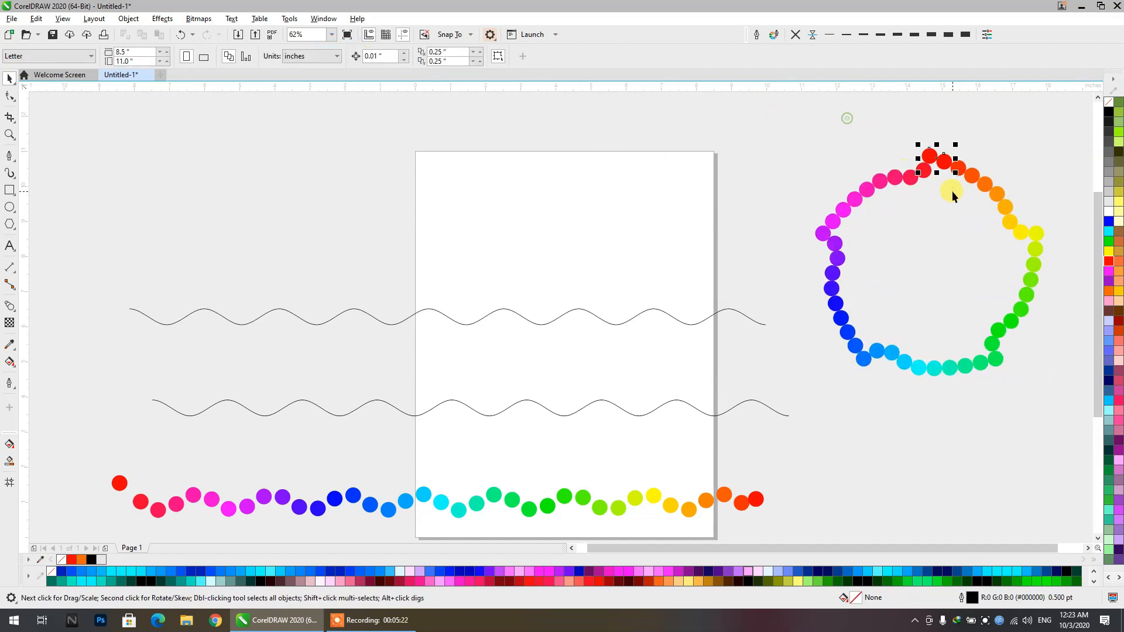
click(945, 158)
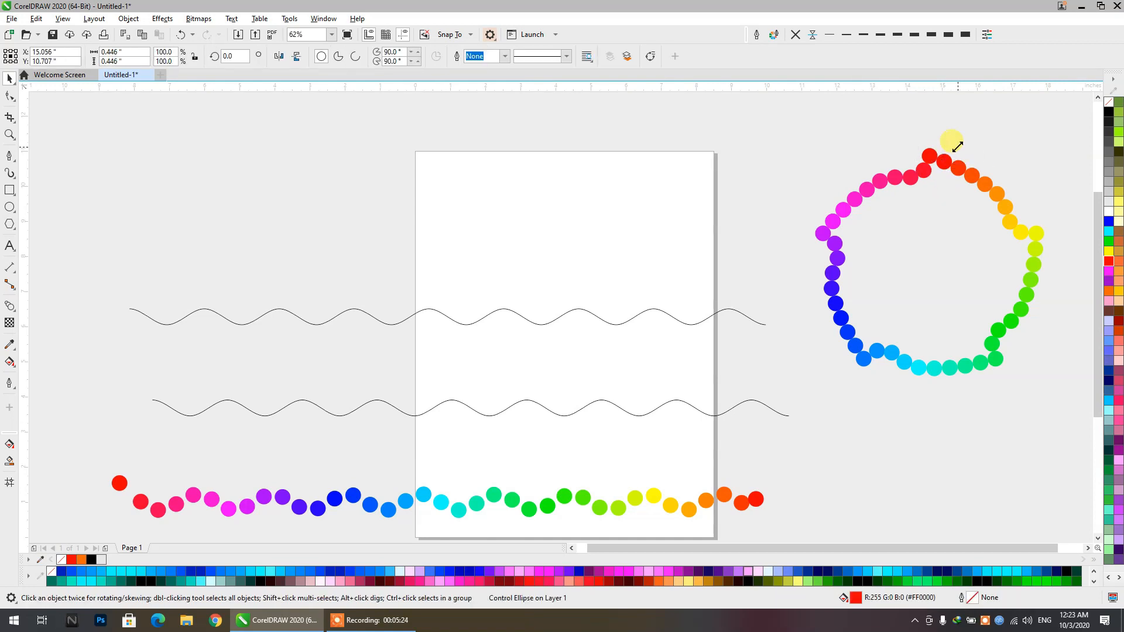
drag(956, 146, 956, 149)
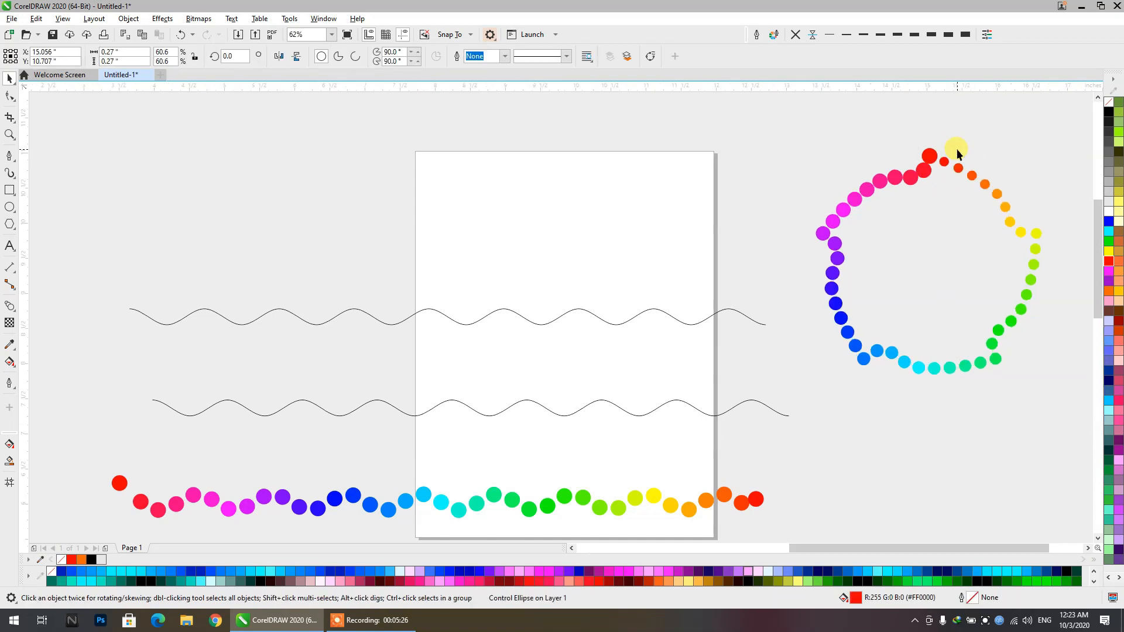
scroll(933, 181, up, 8)
drag(893, 164, 843, 214)
scroll(708, 152, down, 8)
scroll(705, 222, up, 1)
drag(705, 223, 732, 200)
scroll(732, 199, down, 1)
click(848, 245)
Select all the artwork, including the wavy lines and both rainbow blends, and delete it
scroll(850, 249, down, 1)
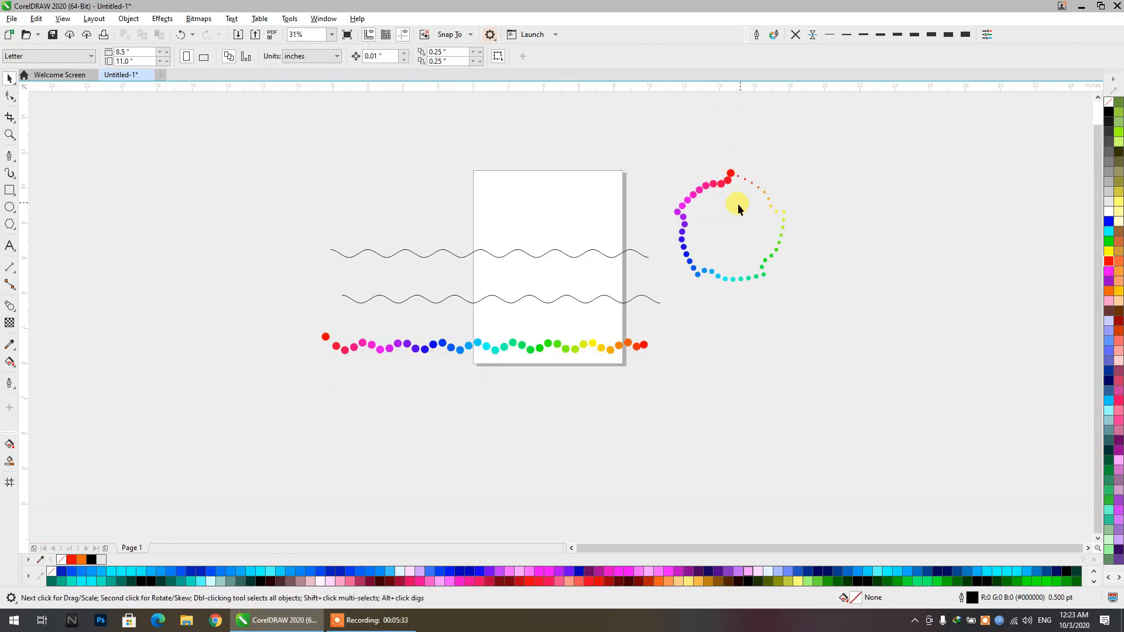
key(ctrl+a)
drag(928, 422, 275, 139)
key(Delete)
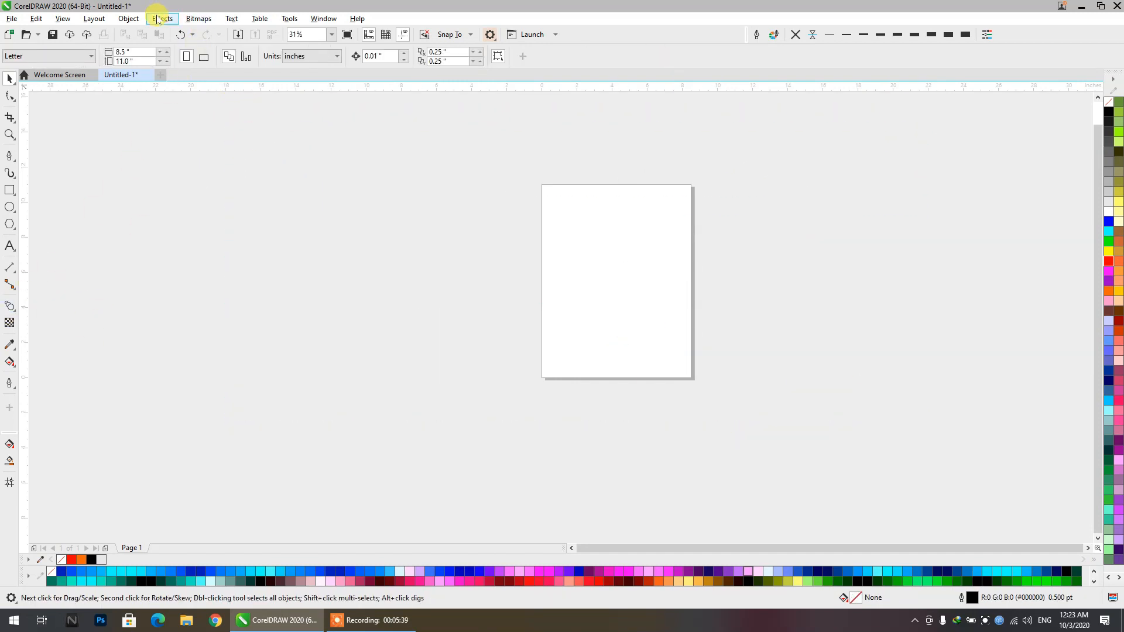
Open the Fit Objects to Path settings and widen their docker slightly
click(121, 19)
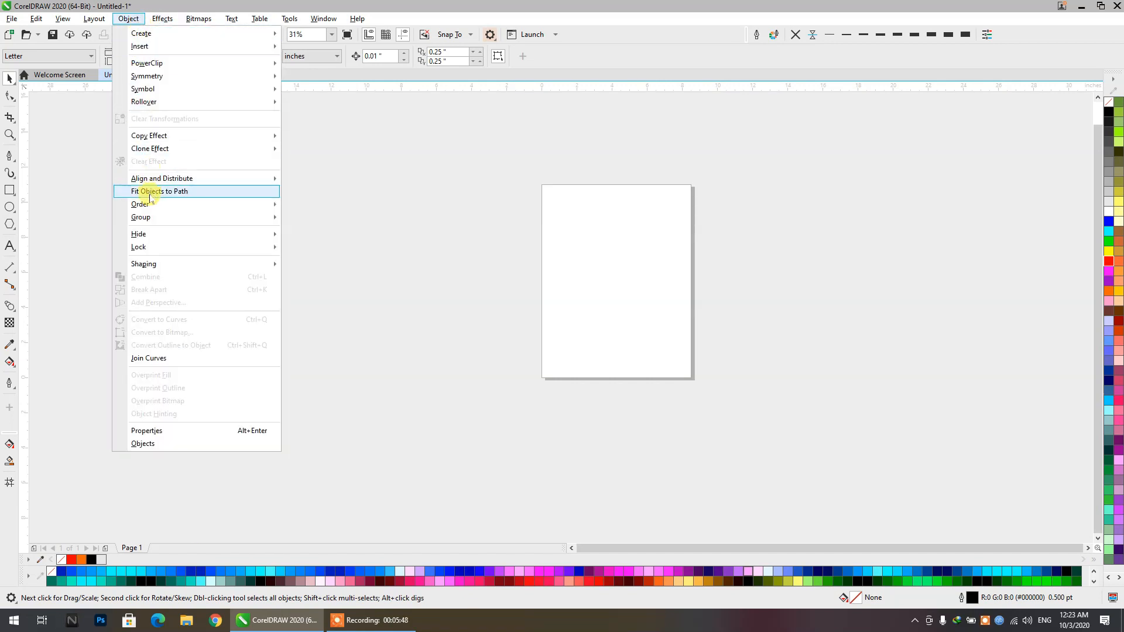
mouse_move(162, 19)
click(159, 193)
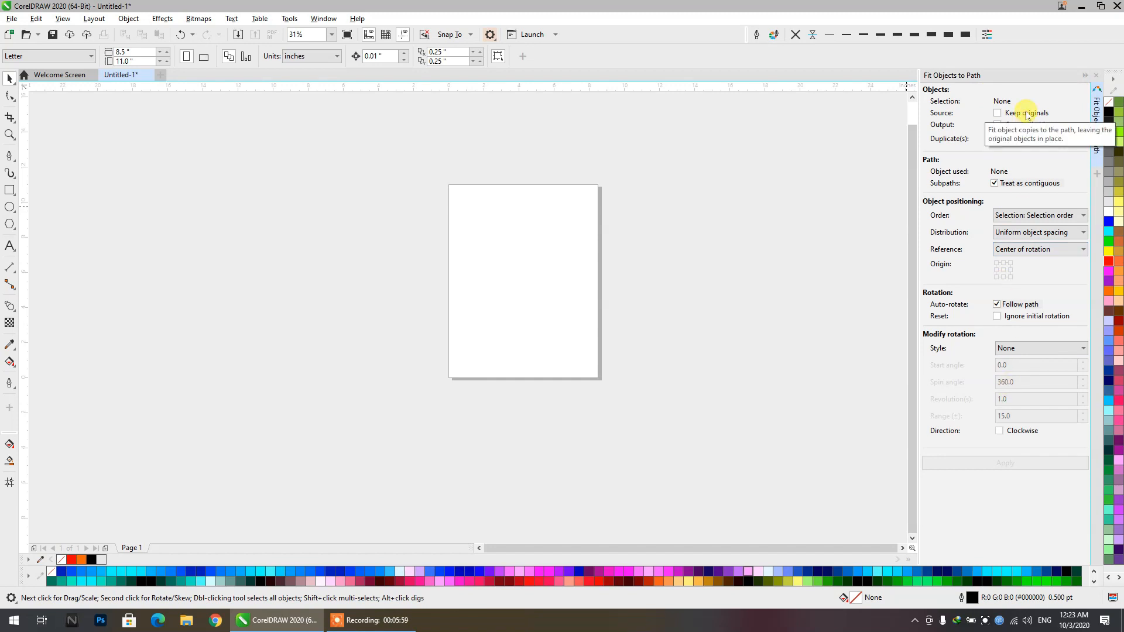
drag(915, 210, 900, 211)
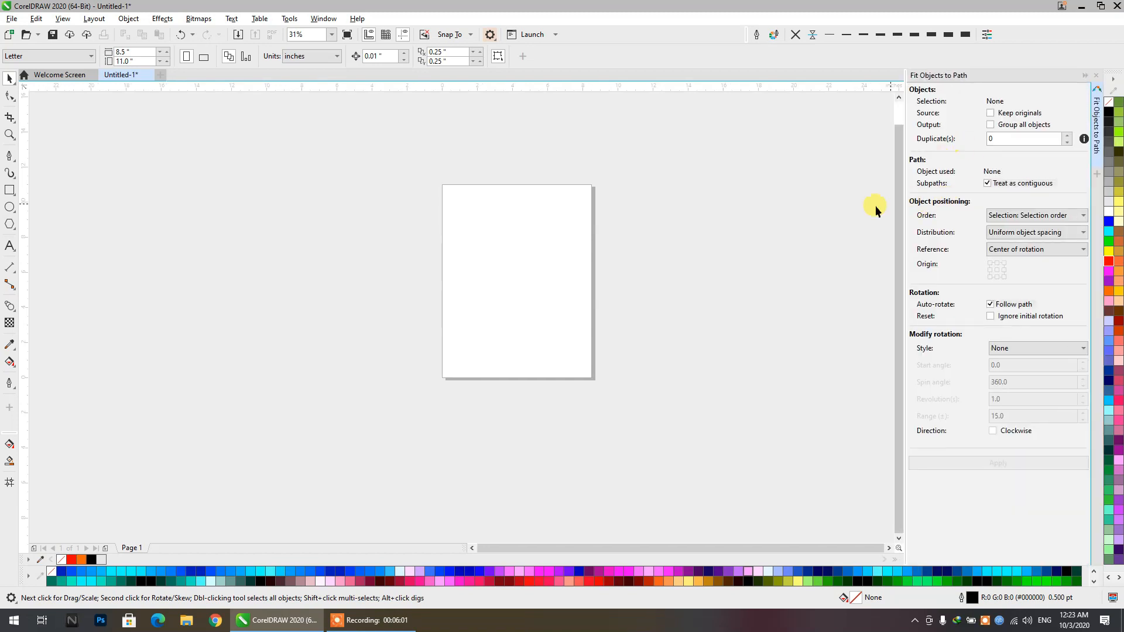
Draw a small square about 0.29 inches wide in the upper-left part of the page
scroll(566, 266, up, 5)
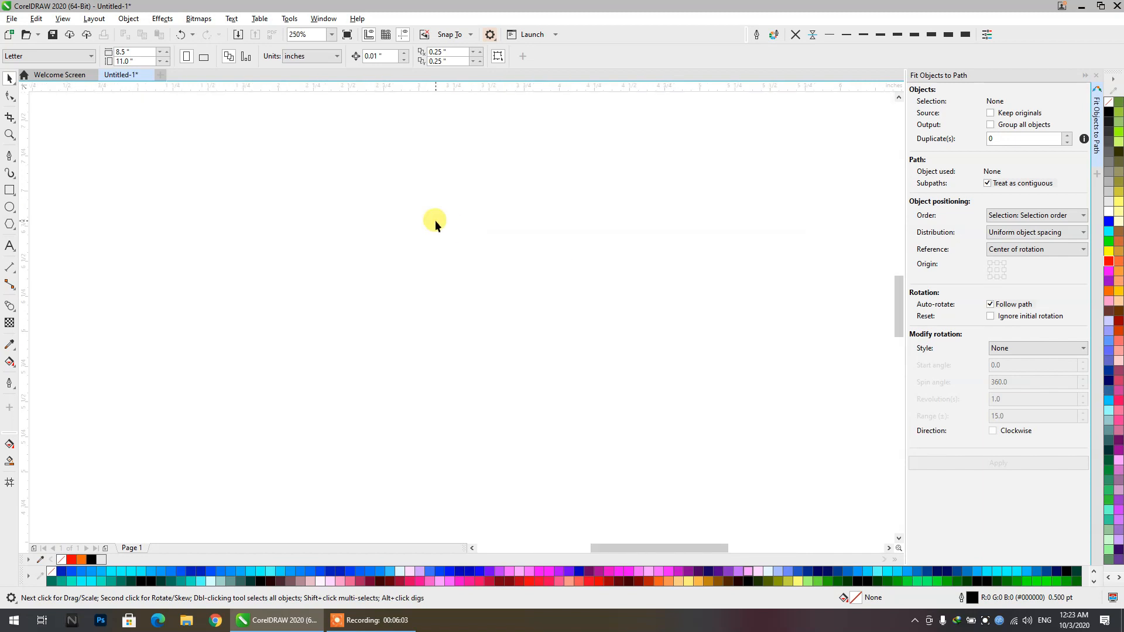
scroll(269, 234, down, 2)
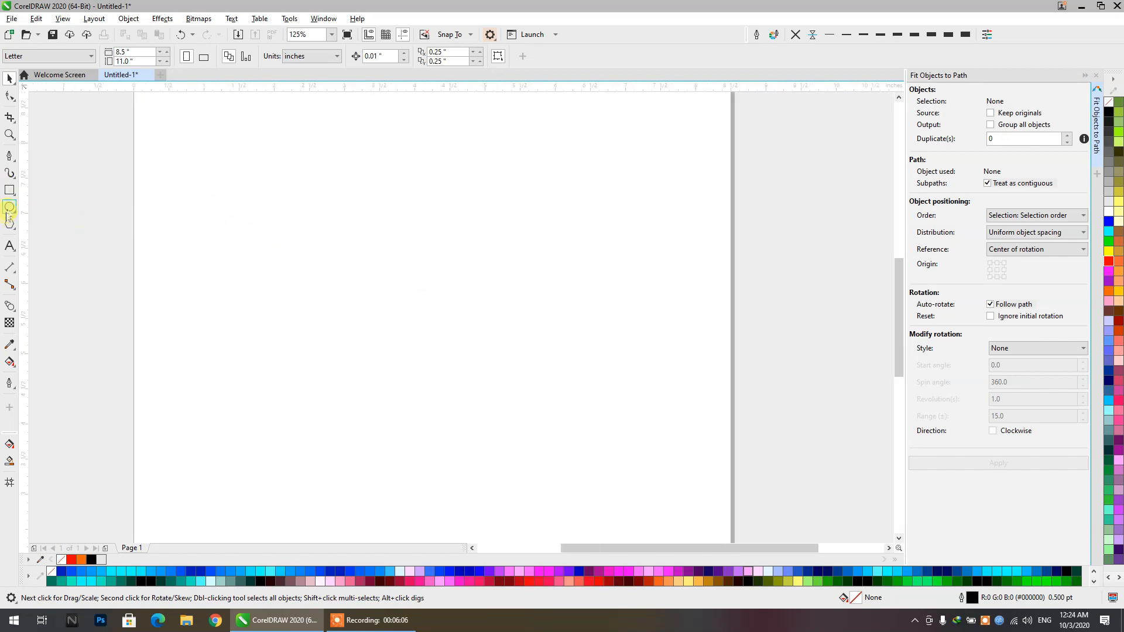
click(9, 189)
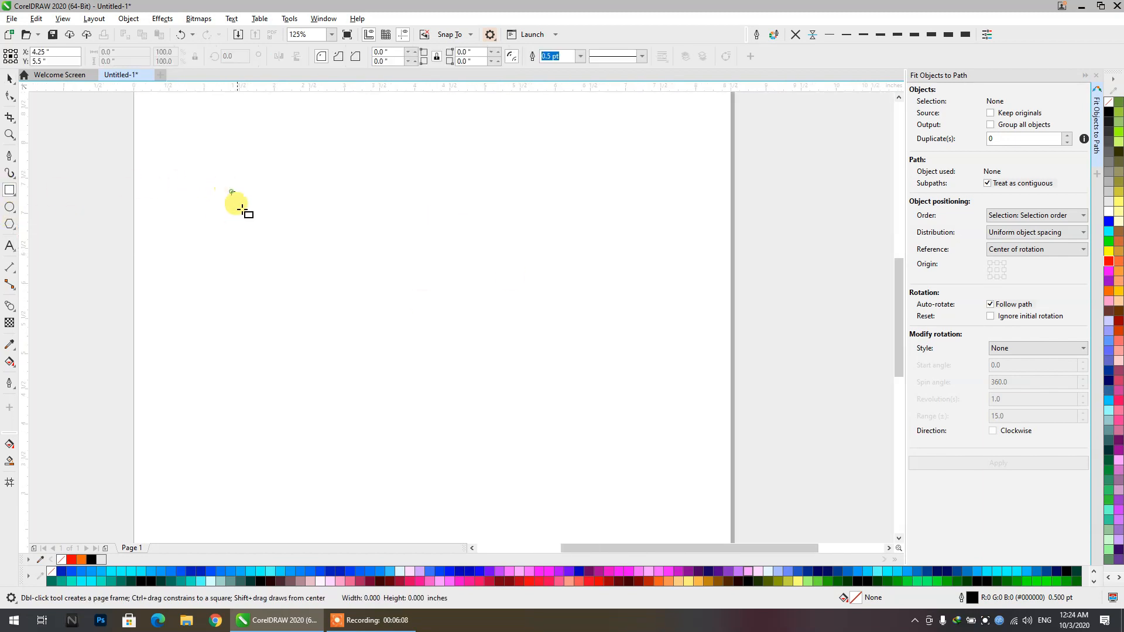
mouse_move(242, 209)
mouse_down()
mouse_move(268, 243)
mouse_move(253, 212)
mouse_up()
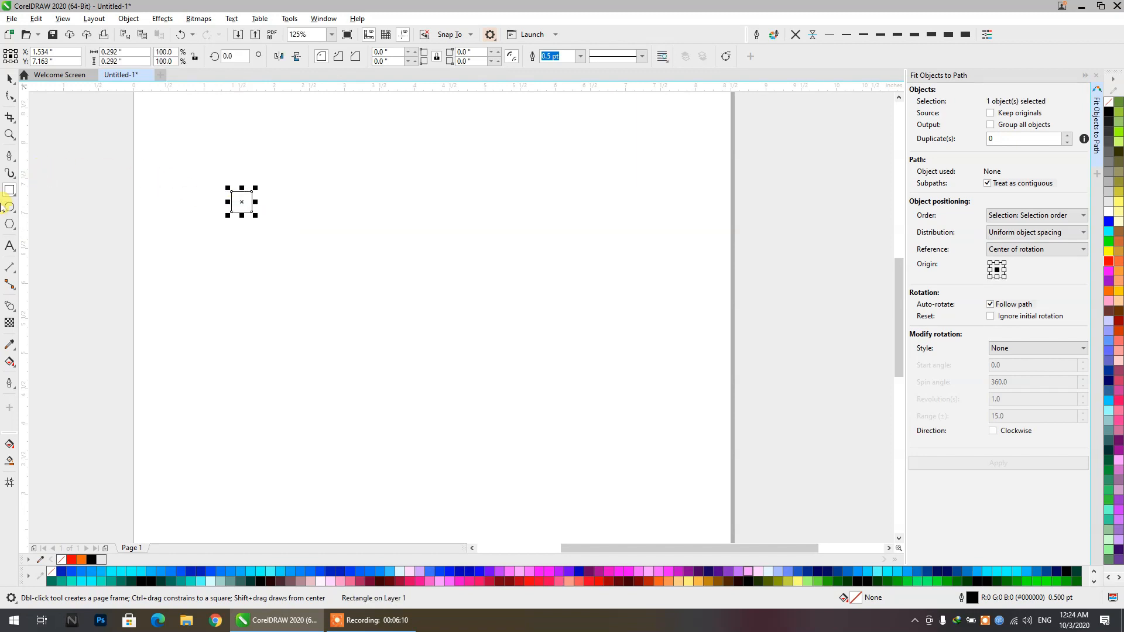
Draw a circle about 0.375 inches wide to the right of the small square
click(8, 207)
drag(347, 191, 370, 192)
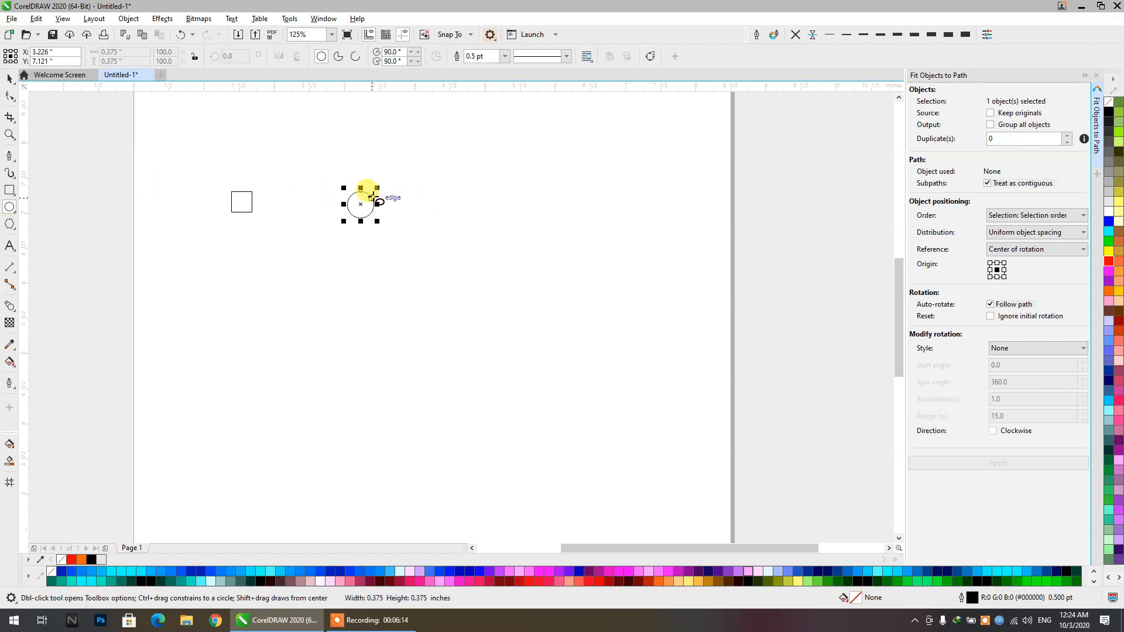
click(10, 78)
Fill the square and circle with pink, and recolour the square orange
drag(226, 151, 442, 321)
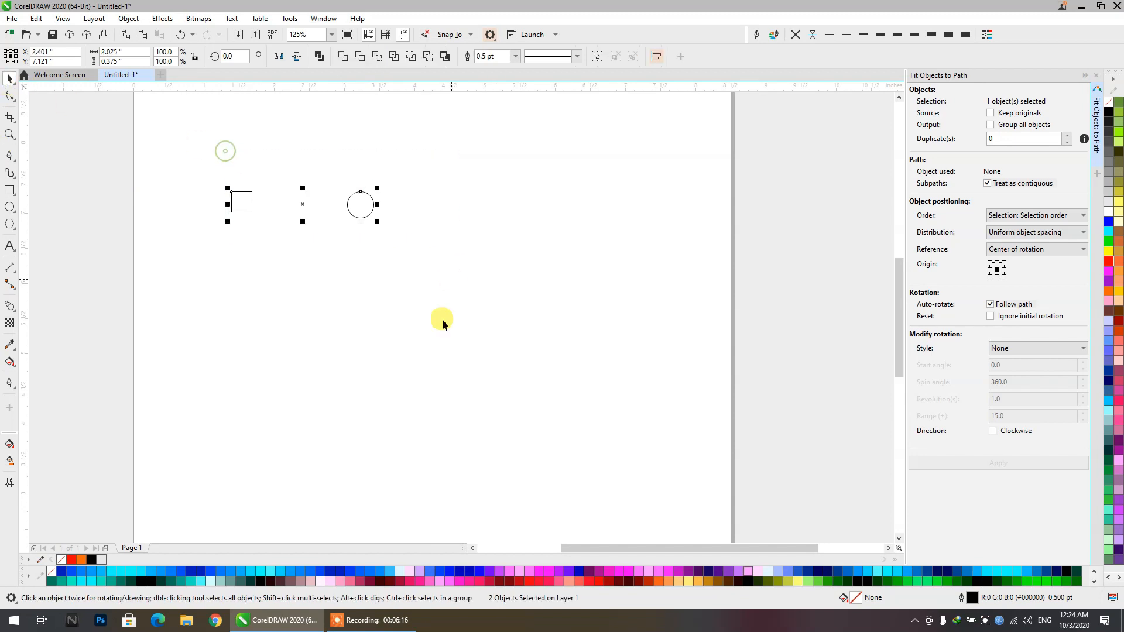
click(559, 582)
click(319, 272)
click(247, 199)
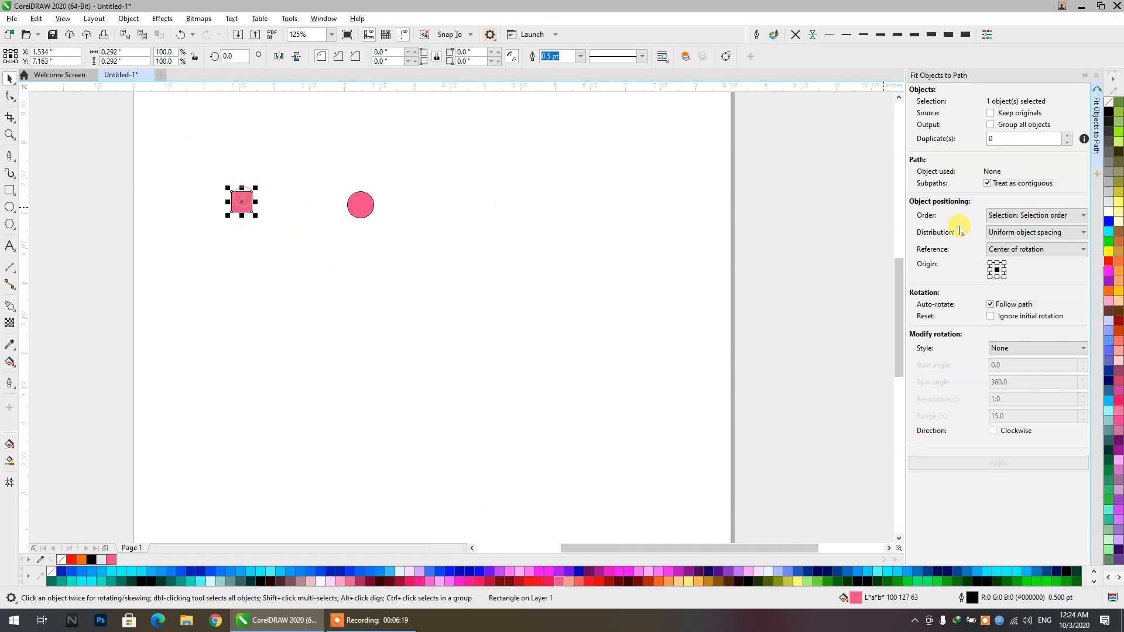
click(508, 138)
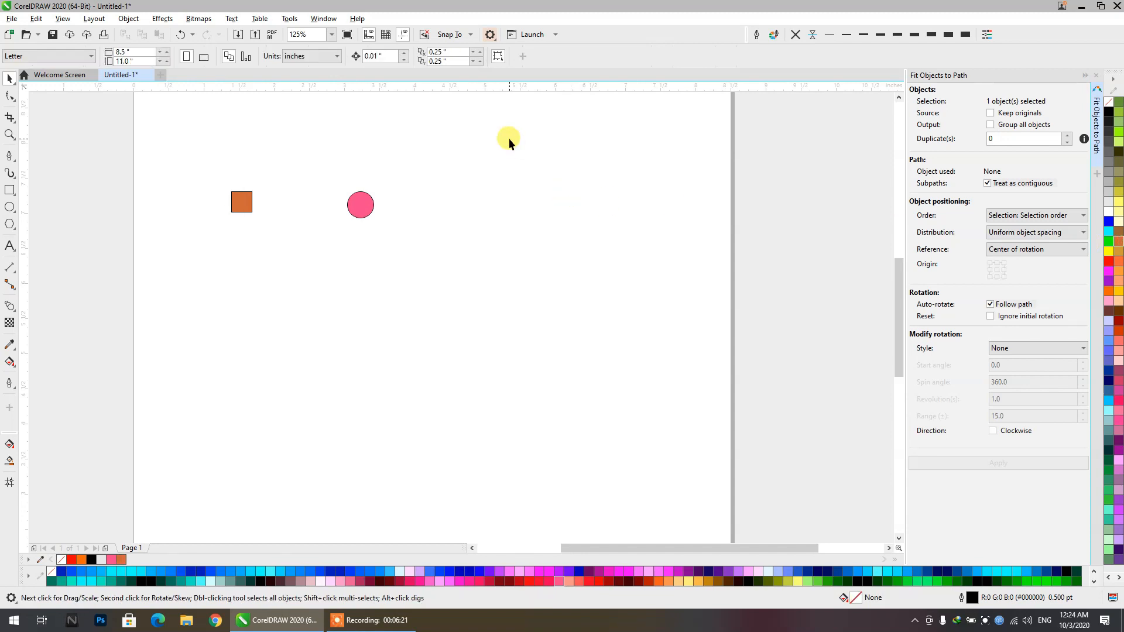
Remove the outlines from the orange square and the pink circle
drag(508, 138, 133, 256)
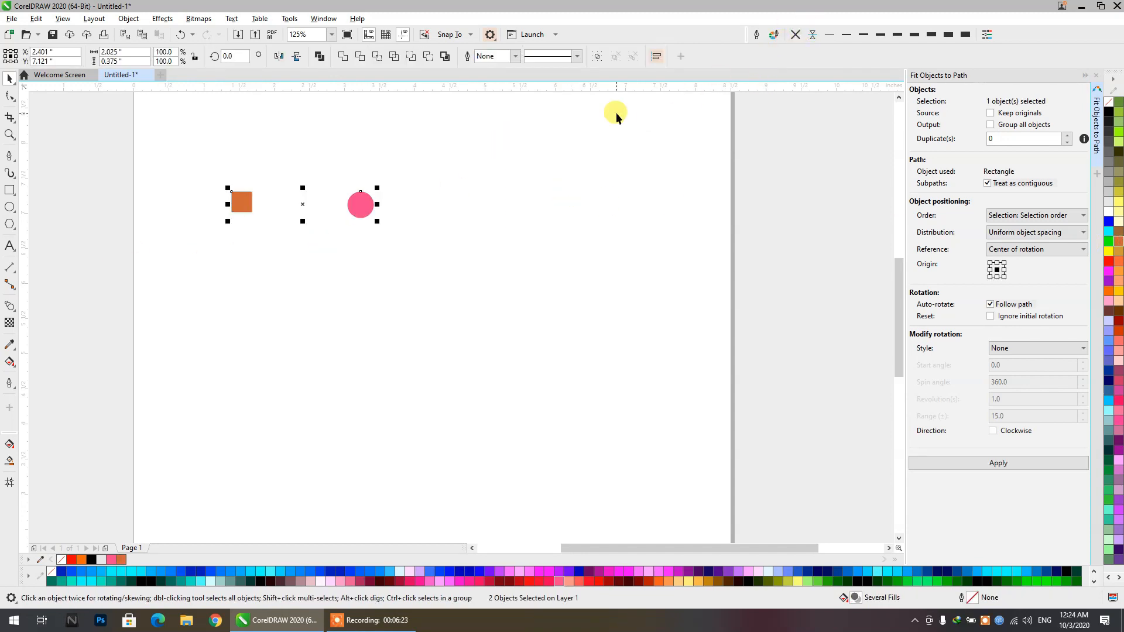
click(579, 146)
drag(429, 150, 227, 271)
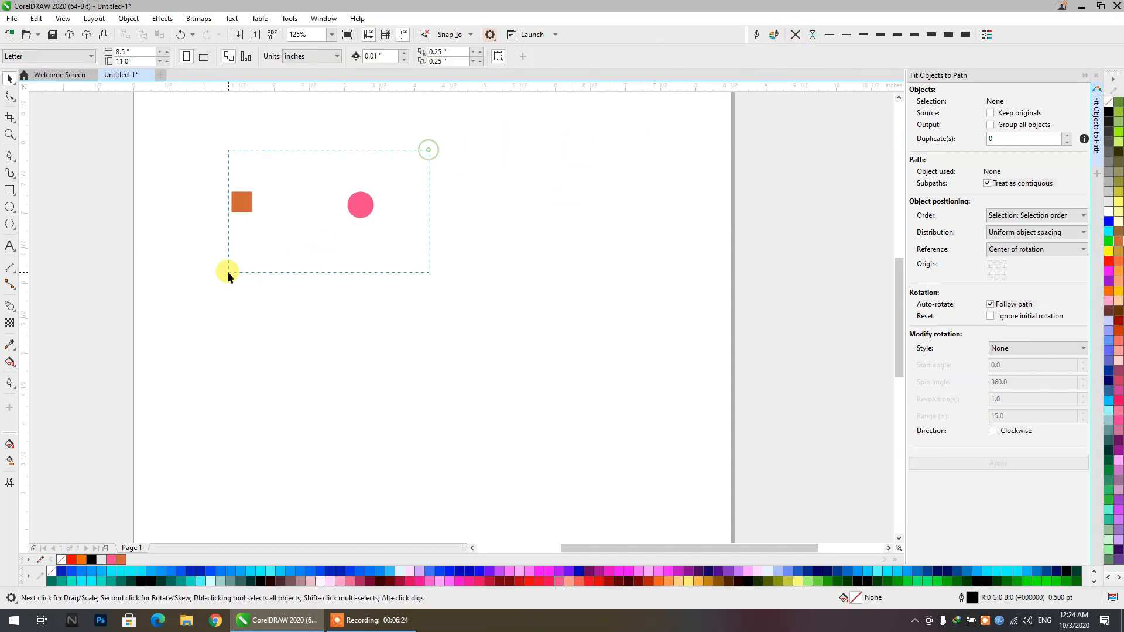
click(244, 203)
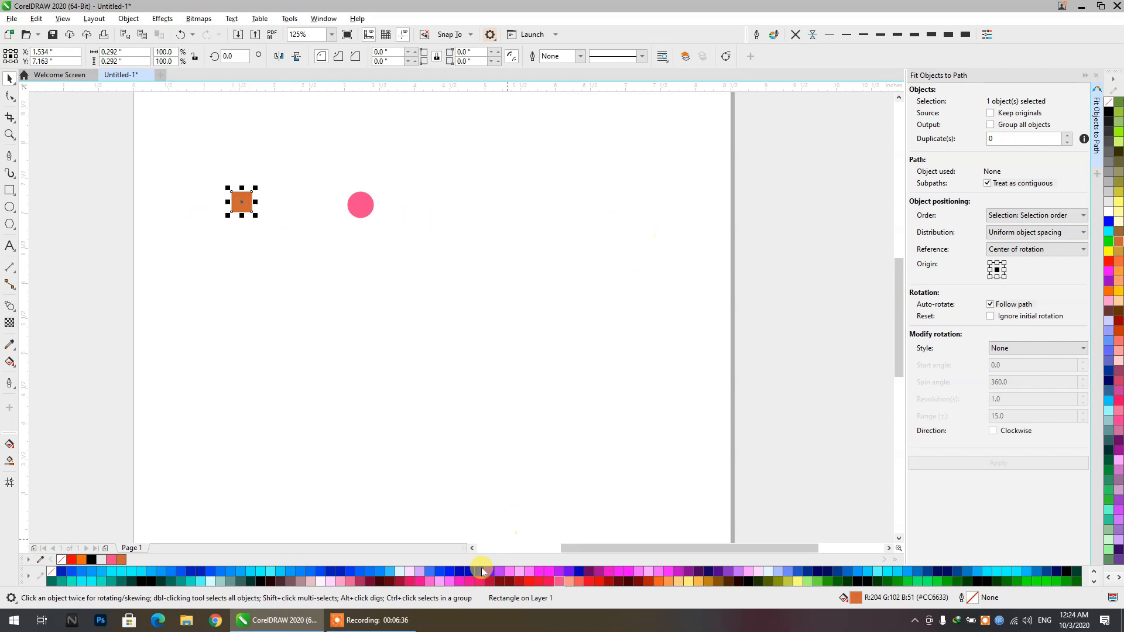
click(372, 620)
click(749, 602)
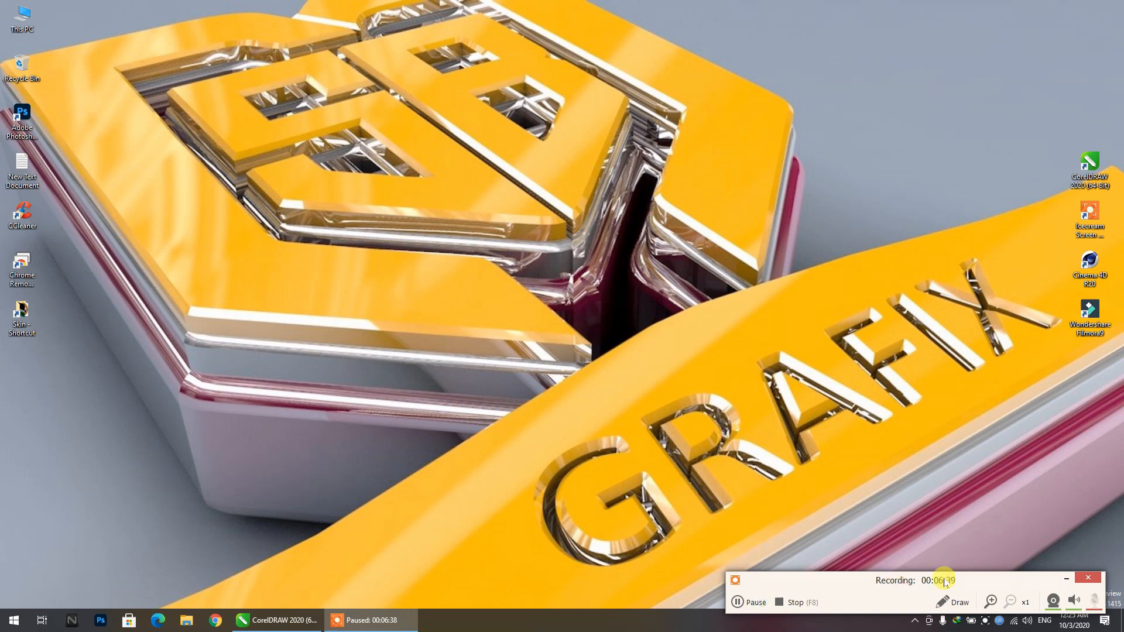
click(1066, 579)
click(269, 620)
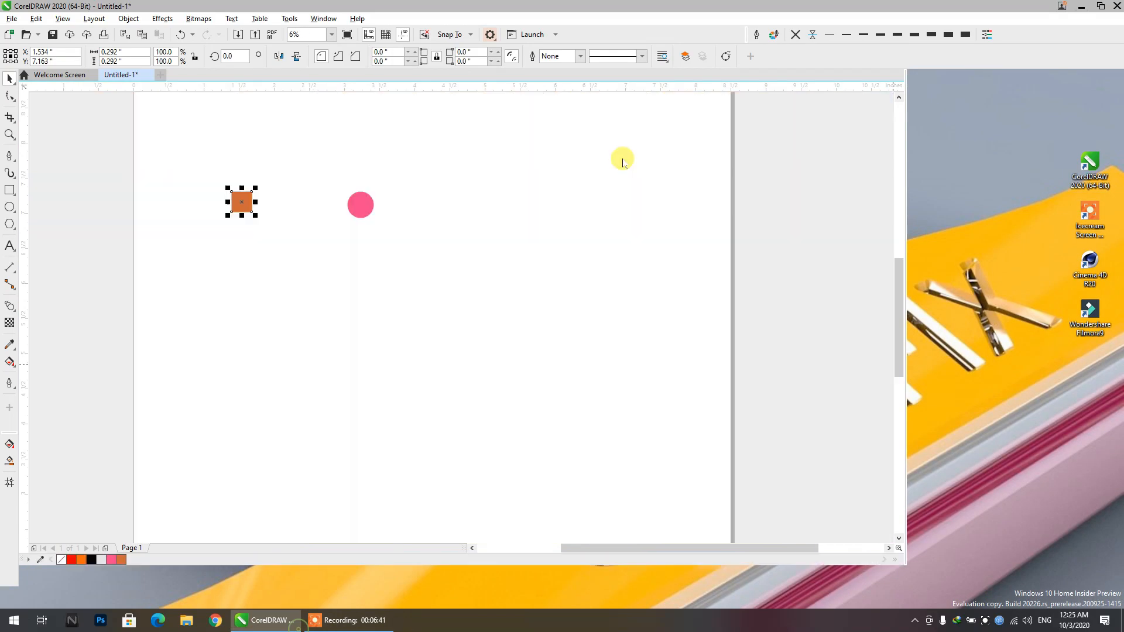
Draw an open curve with the Pen tool, about 6.08 by 2.51 inches, running below both shapes and rising at its right end
click(490, 159)
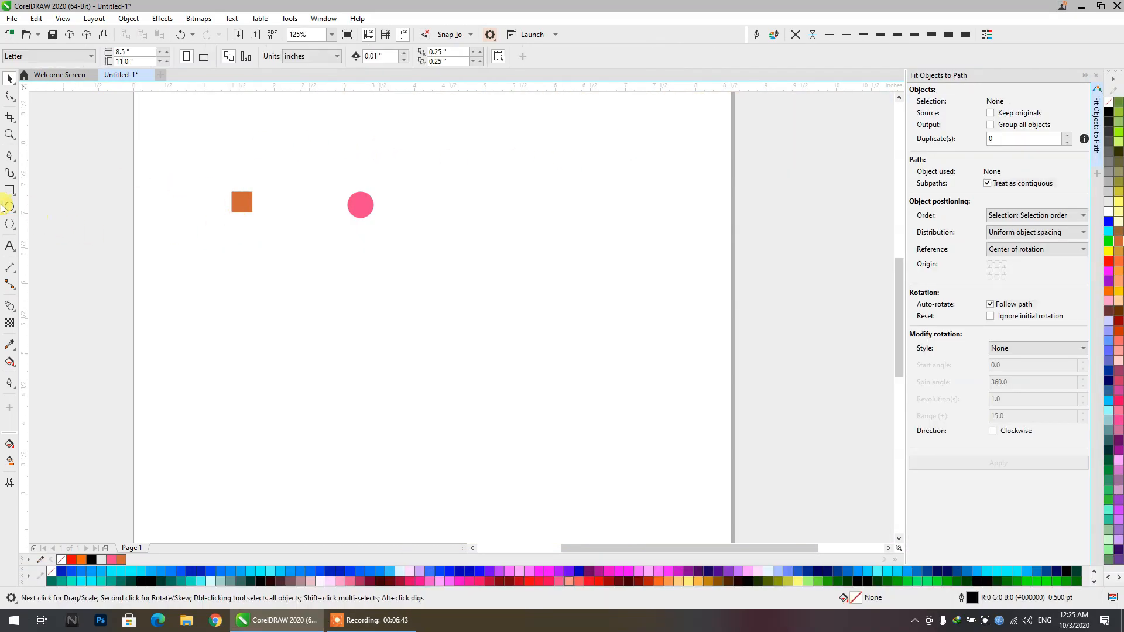
click(9, 155)
drag(186, 311, 670, 307)
click(599, 245)
click(611, 136)
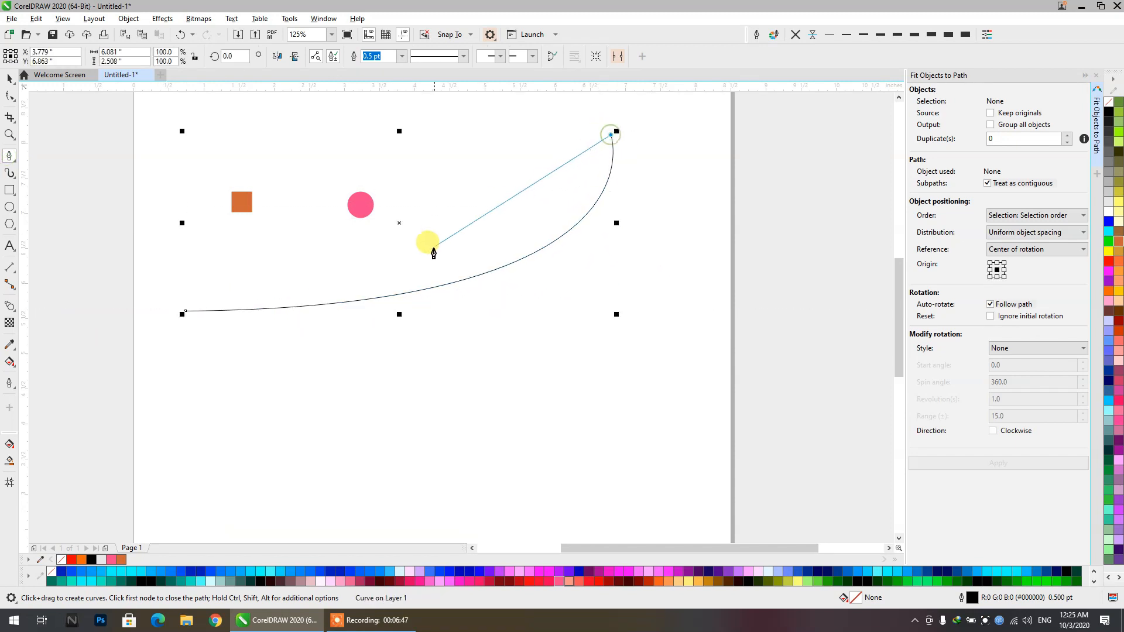
key(space)
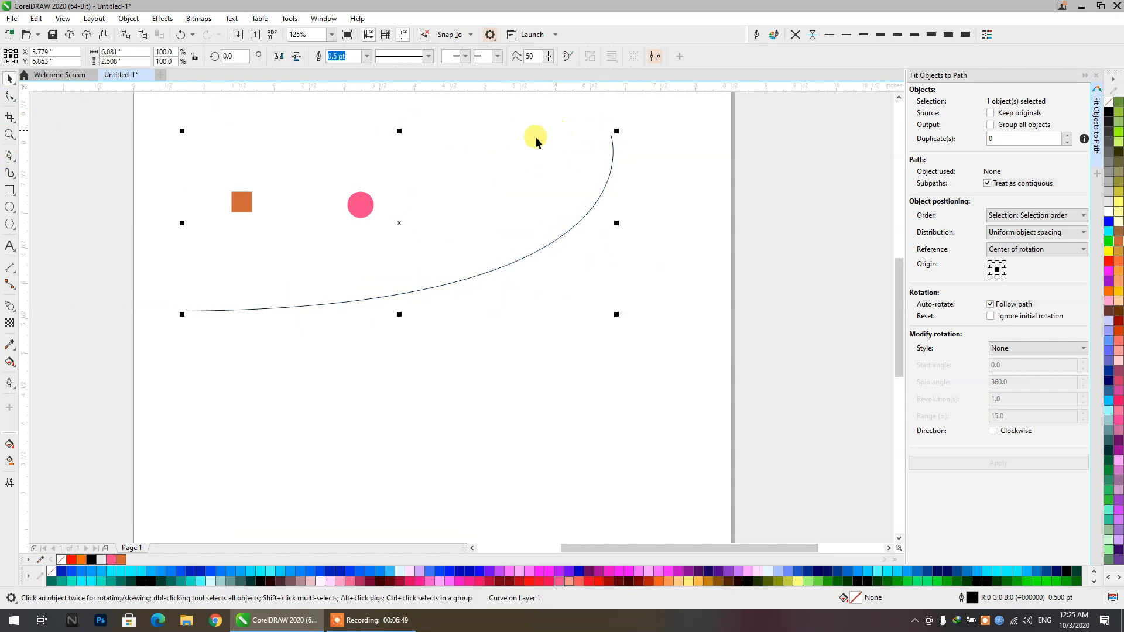
Select the pink circle together with the curve and set the Fit Objects to Path duplicates to 12
click(347, 210)
click(358, 206)
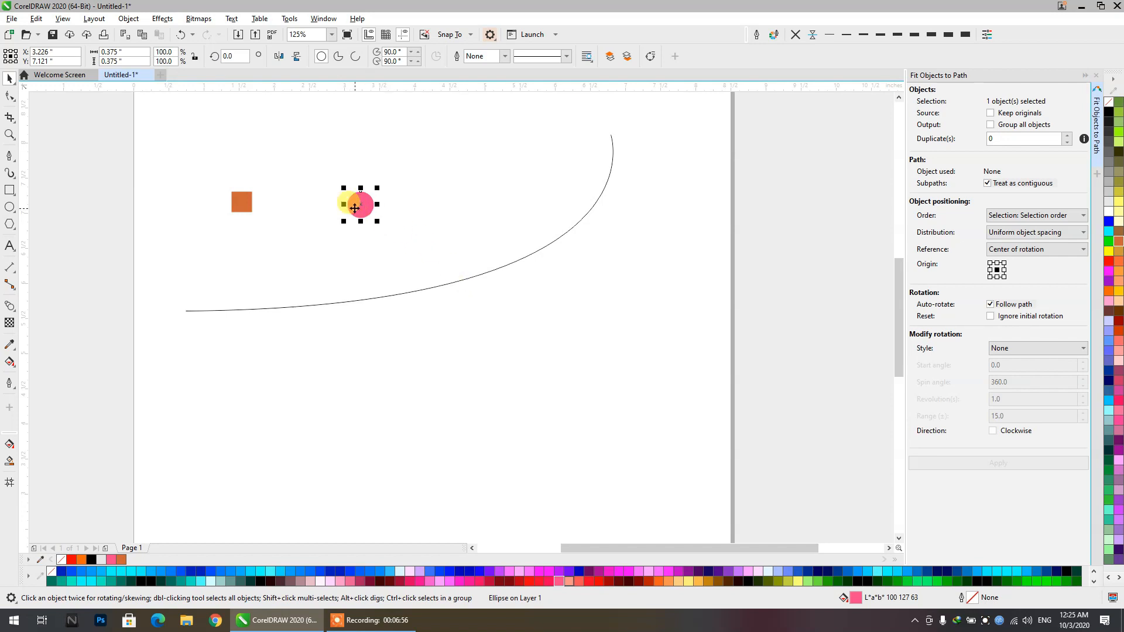
shift+click(497, 269)
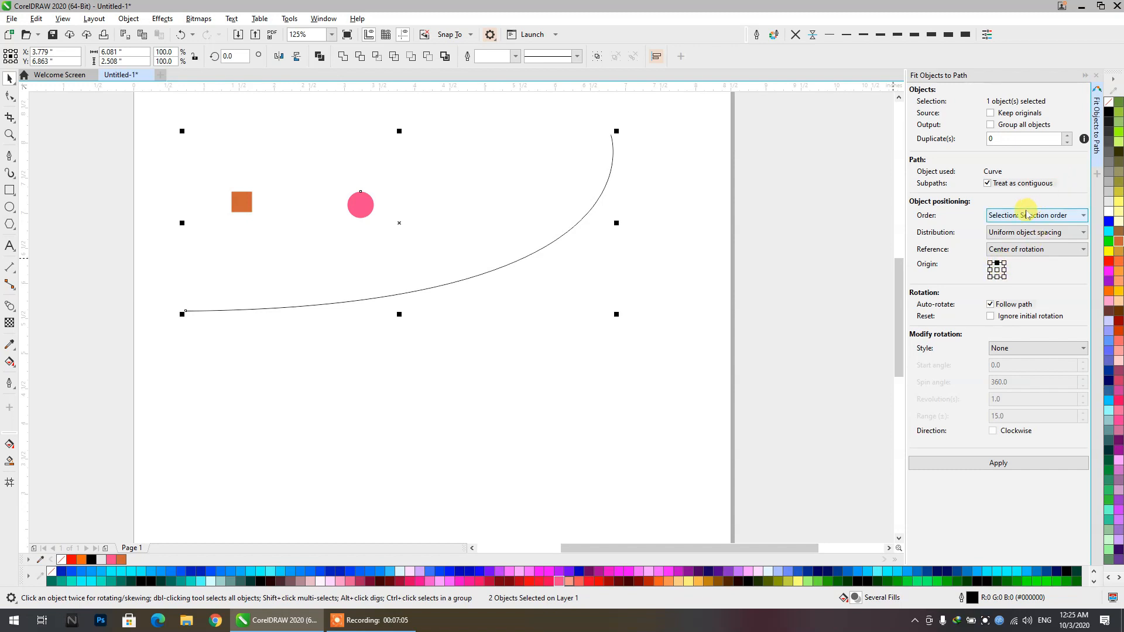
triple_click(1064, 135)
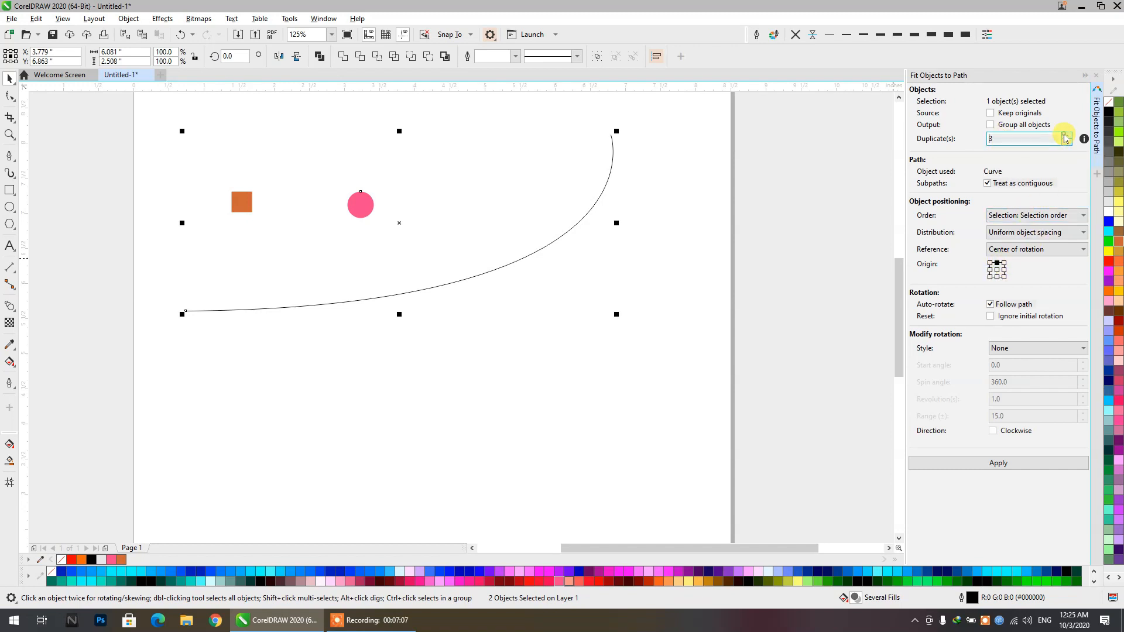
click(1065, 135)
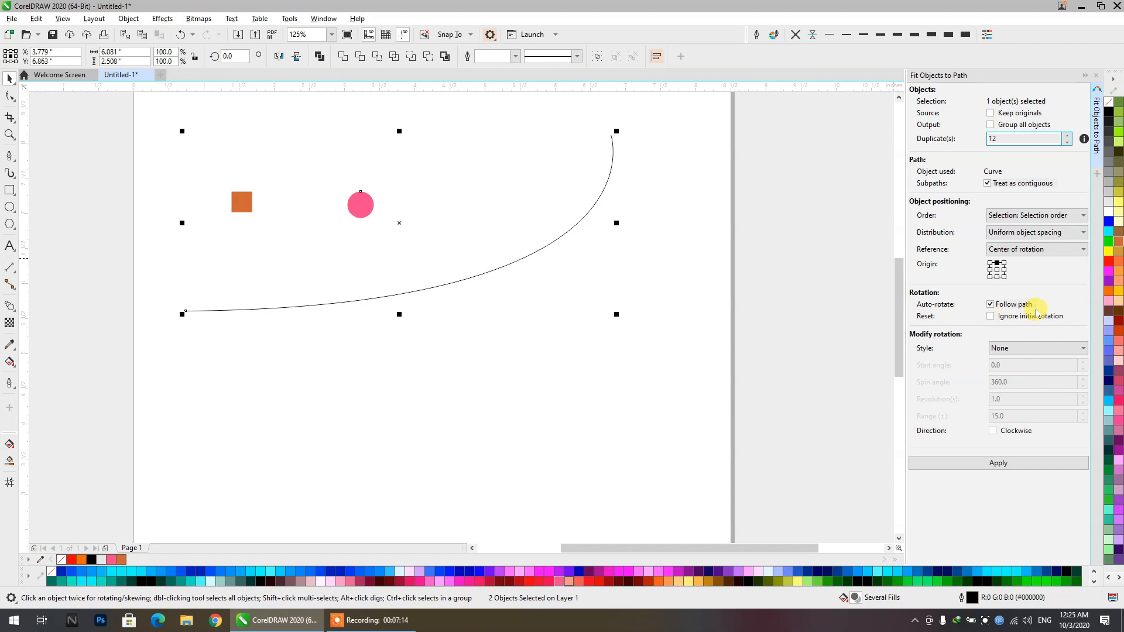
Fit the circle and its duplicates to the curve using Selection order, with all output objects grouped
click(1030, 216)
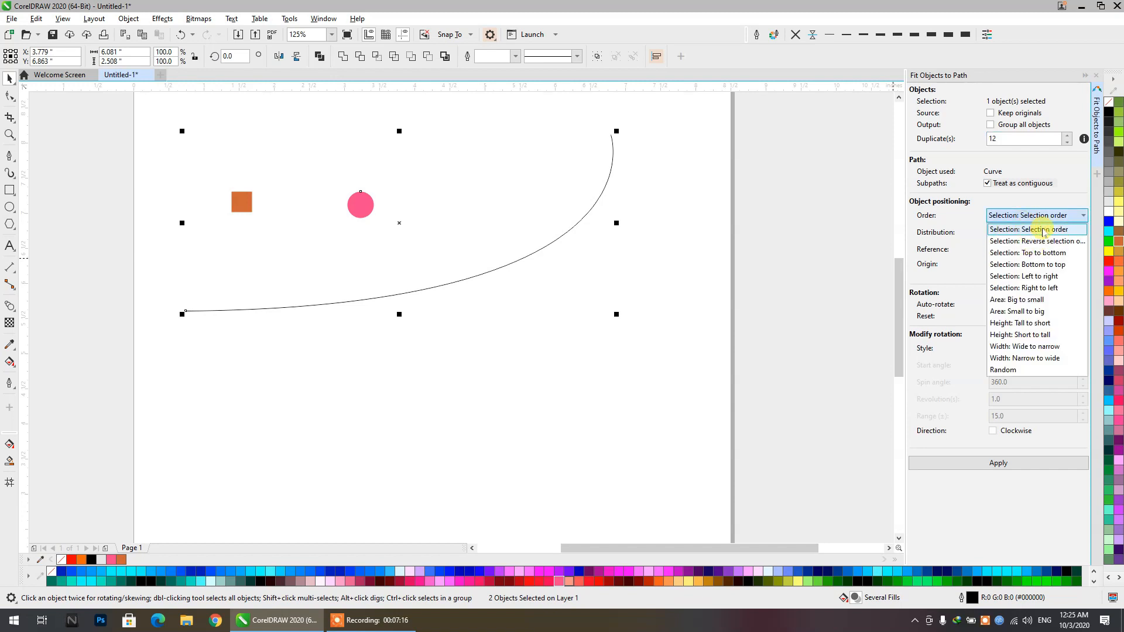
click(1063, 230)
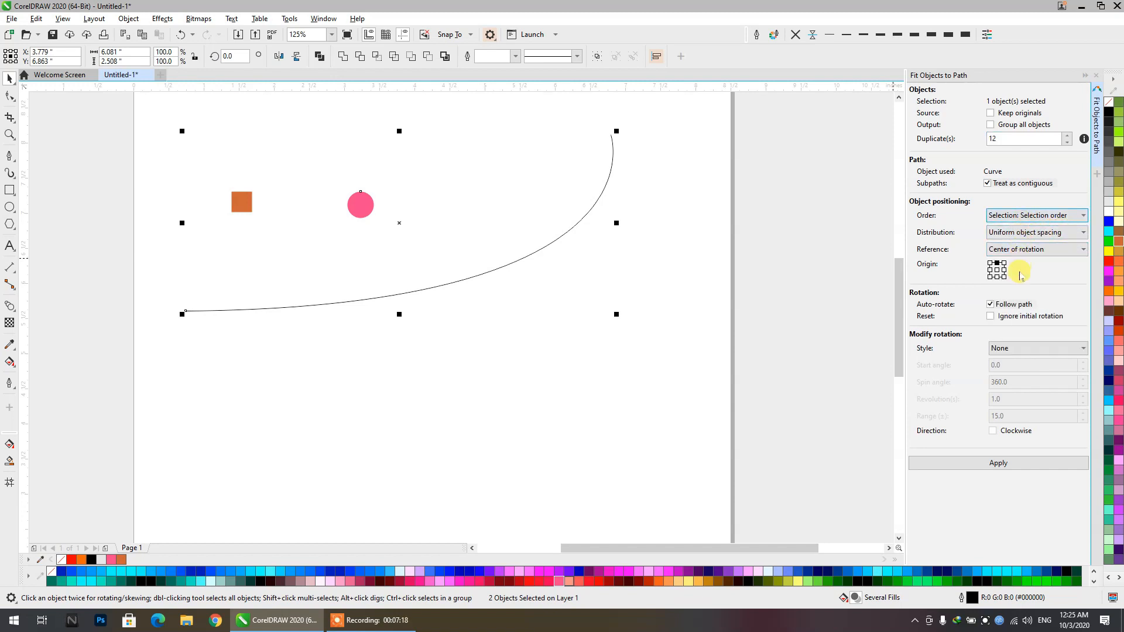
click(990, 125)
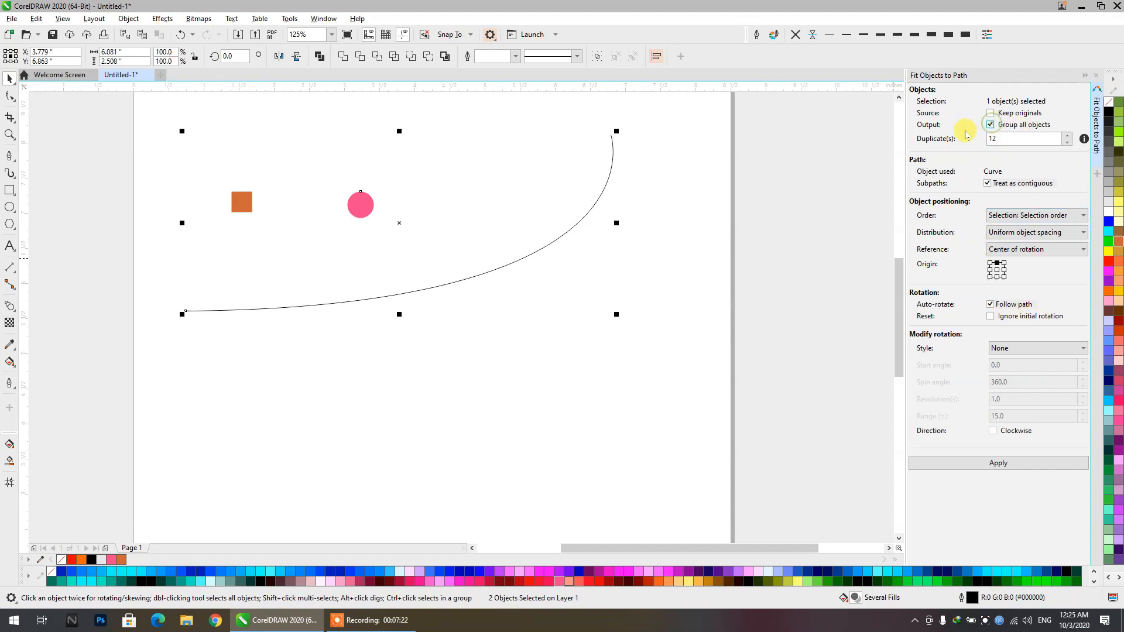
click(997, 462)
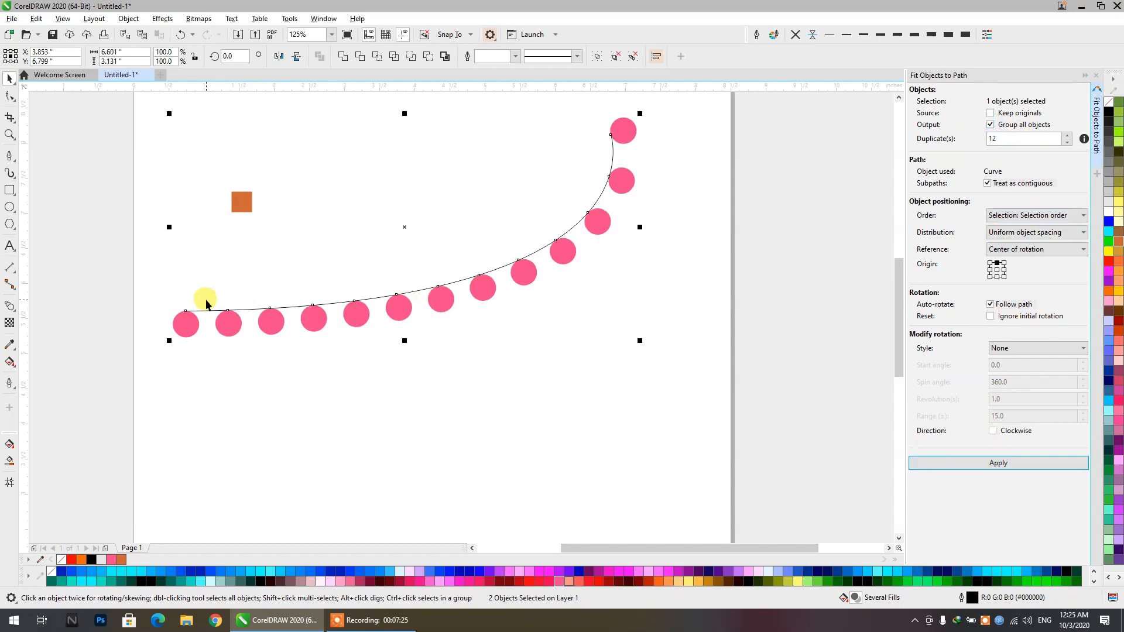
Place a copy of the bare curve below the row of pink circles
click(585, 137)
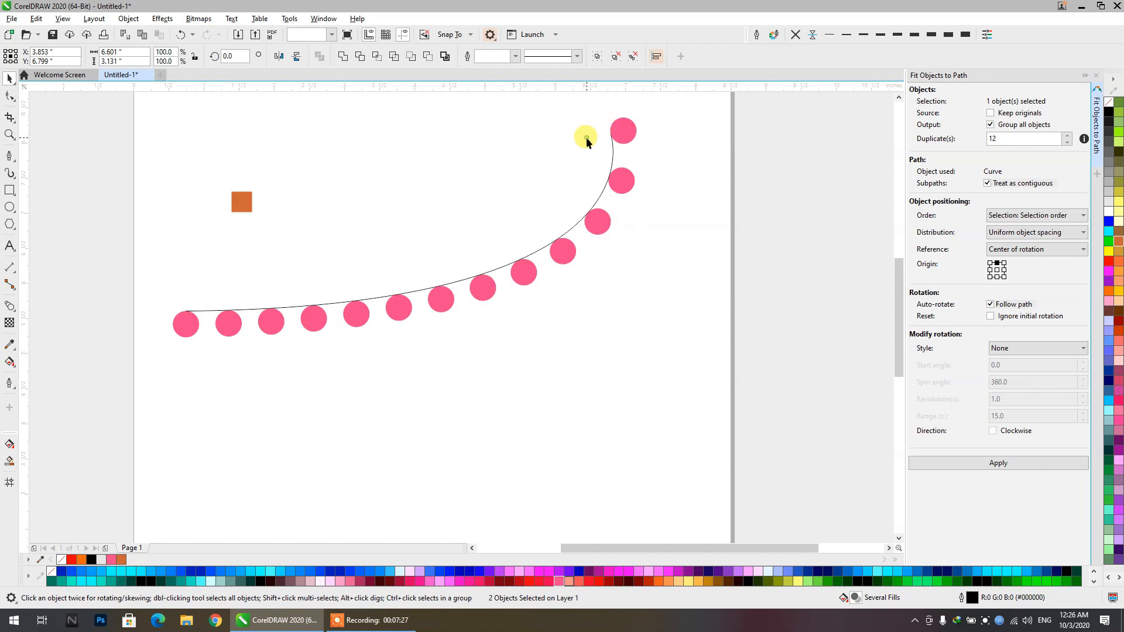
click(623, 174)
click(626, 237)
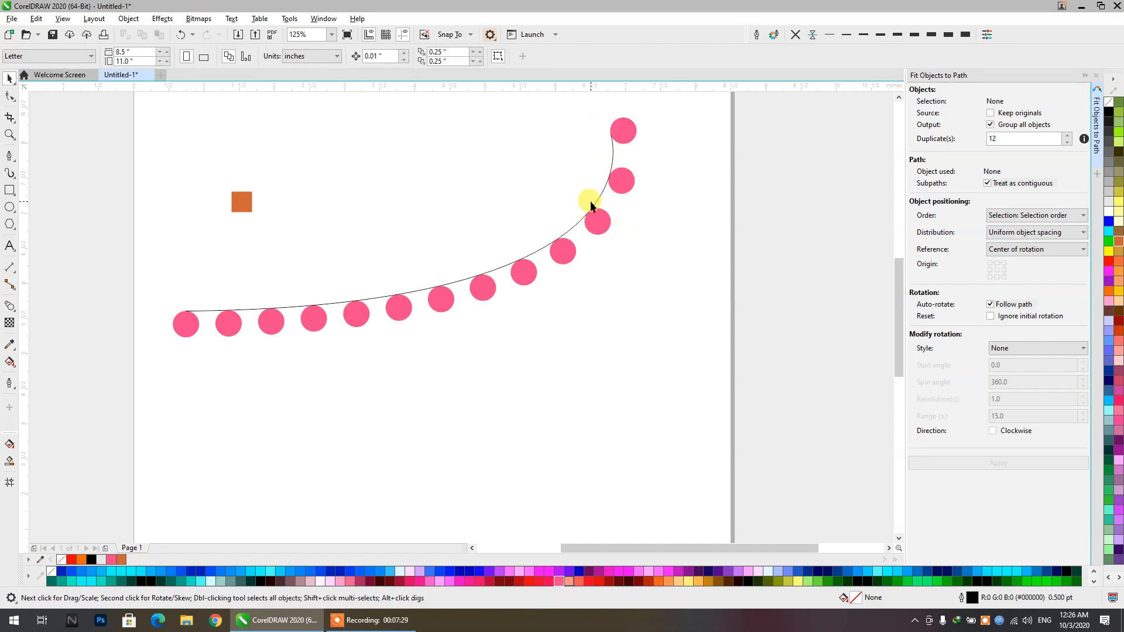
drag(597, 201, 627, 384)
right_click(628, 385)
drag(613, 357, 668, 239)
click(623, 237)
click(624, 237)
click(564, 360)
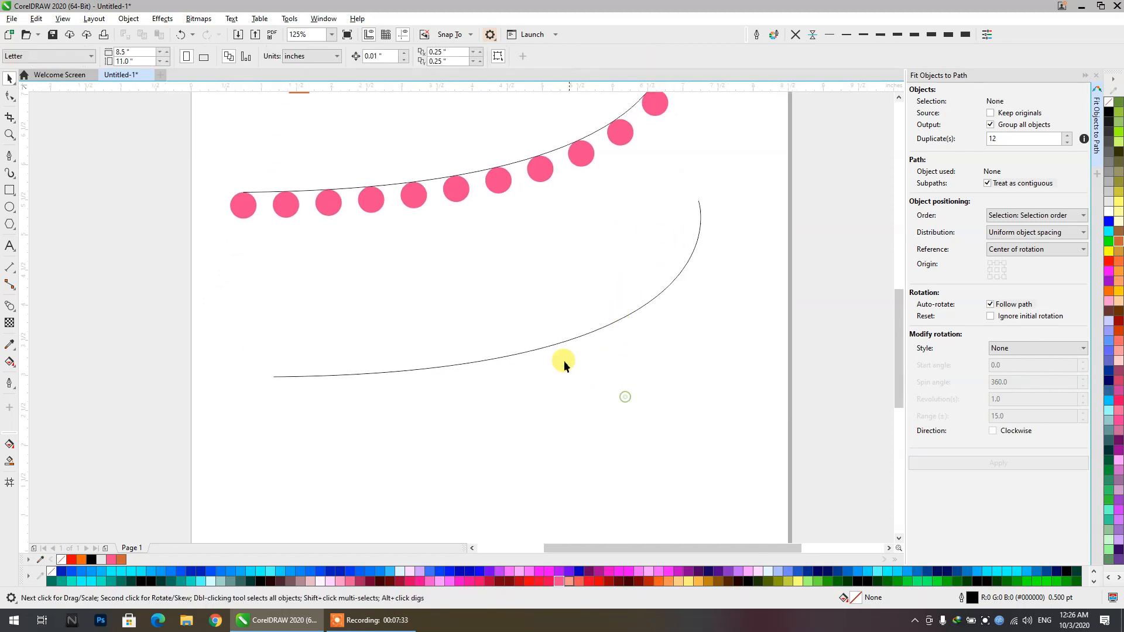
Select the orange square together with the lower curve and use Selection order for object positioning
scroll(556, 354, down, 2)
click(428, 220)
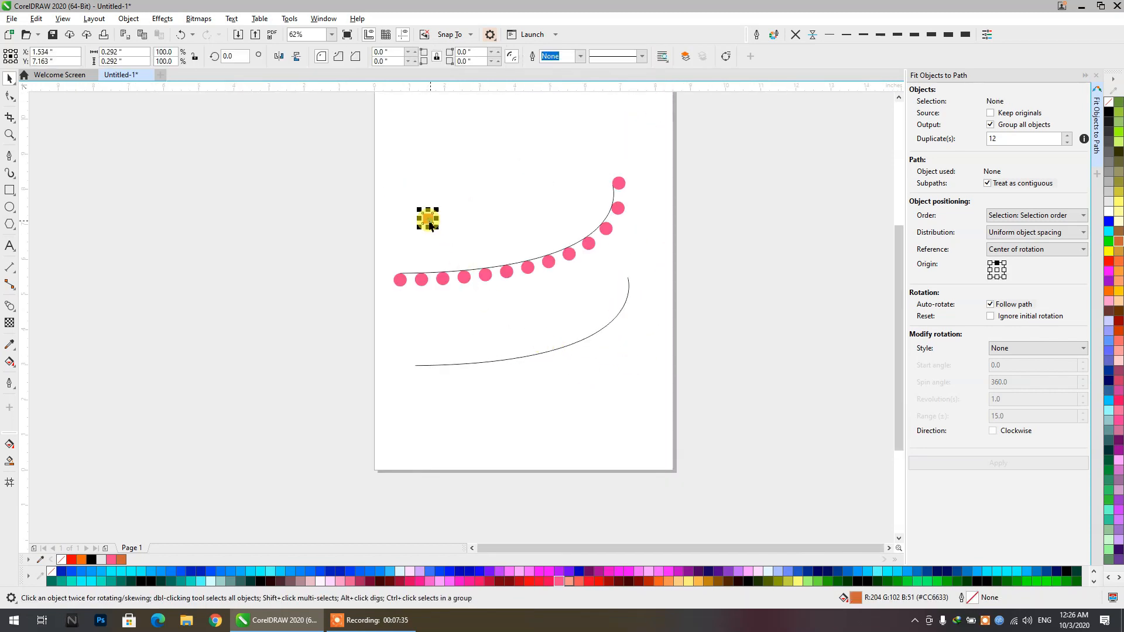
shift+click(525, 356)
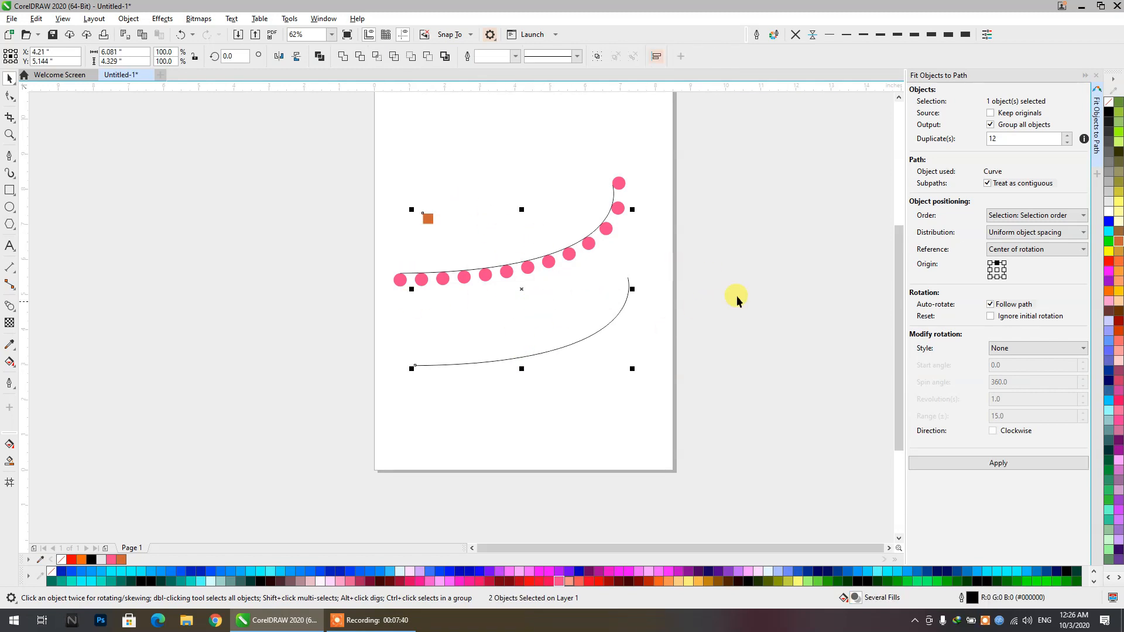
click(1012, 215)
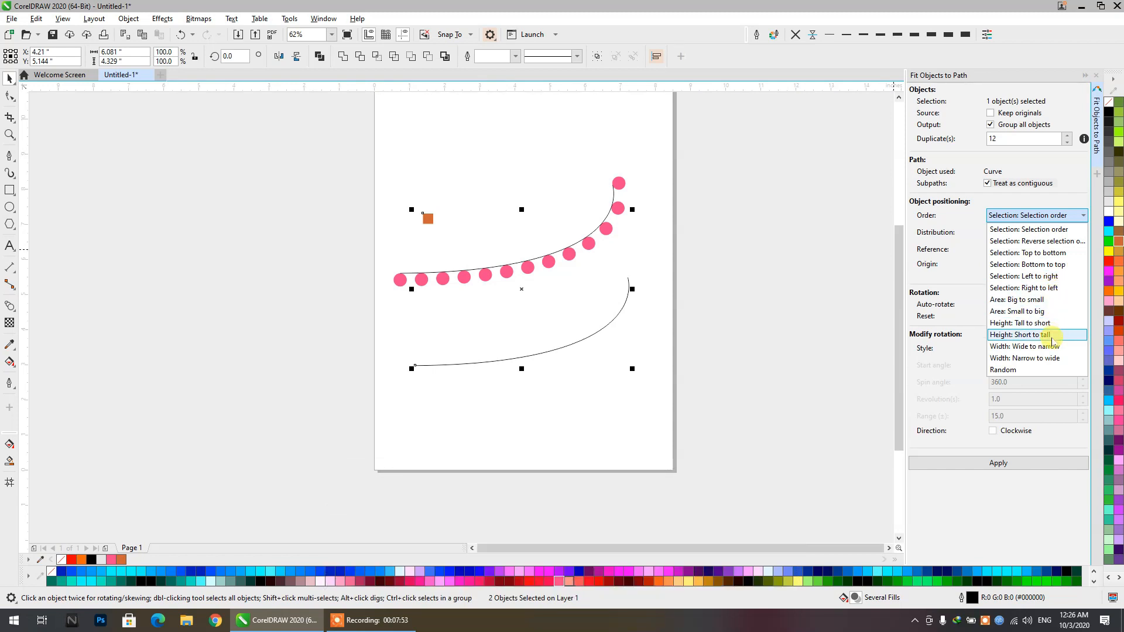
click(1036, 231)
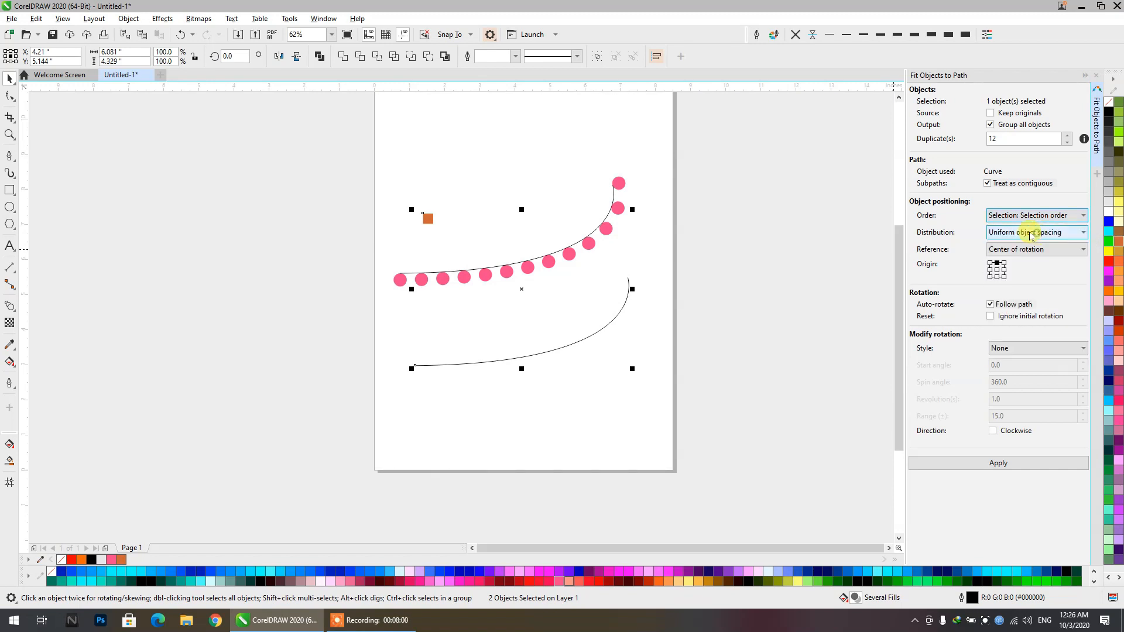
Fit 12 duplicates of the square to the lower curve with Uniform object spacing and Center of rotation as reference
click(1036, 232)
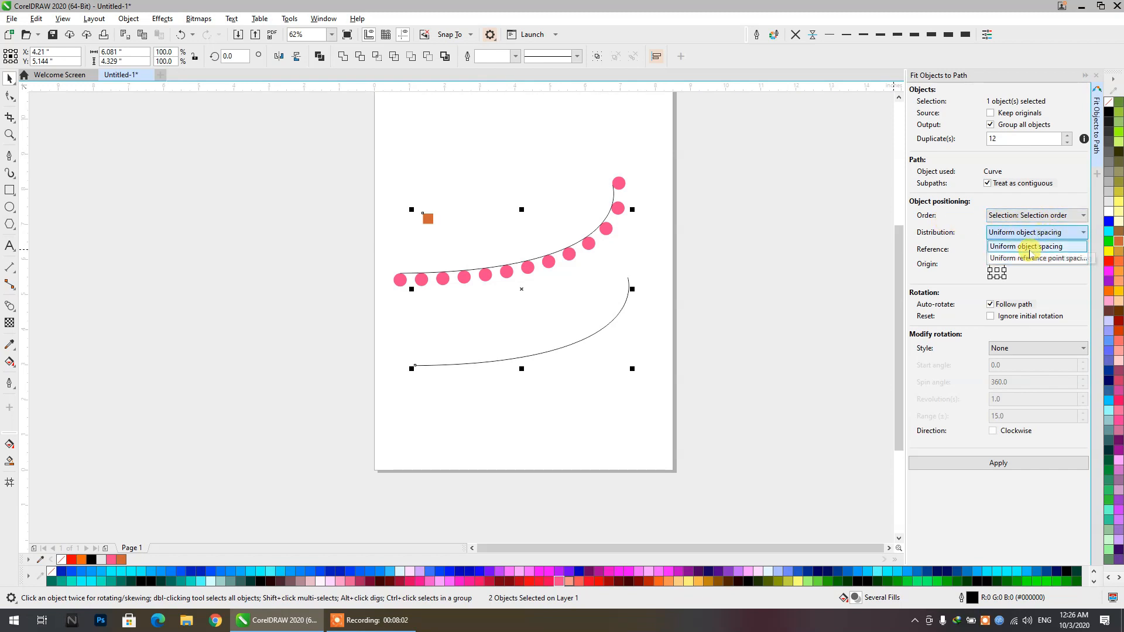
click(1041, 246)
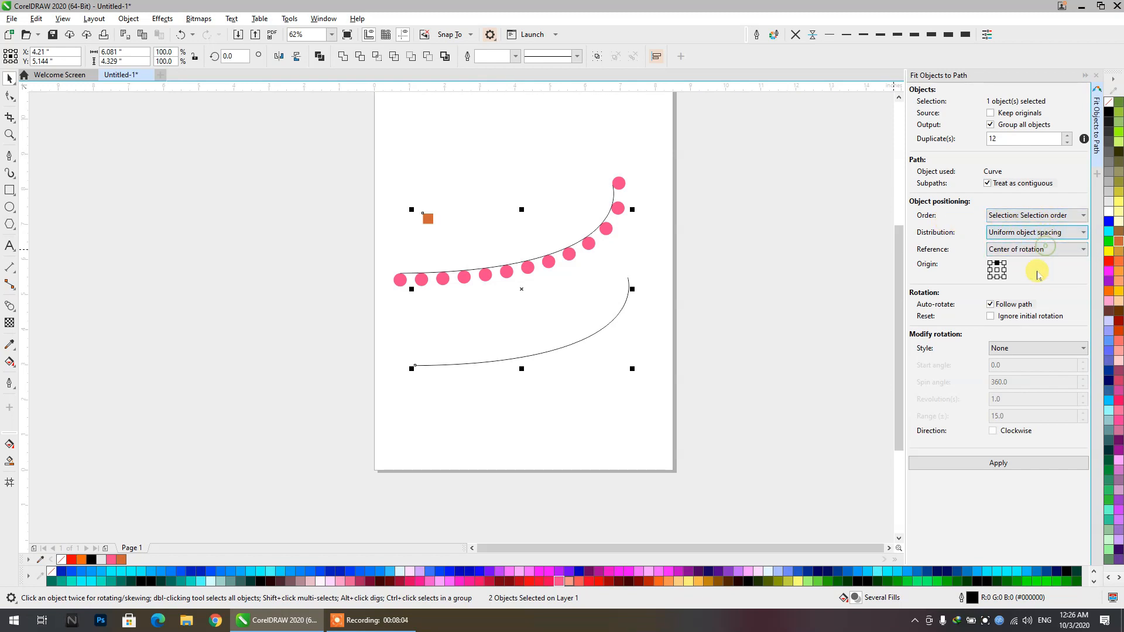
click(1029, 250)
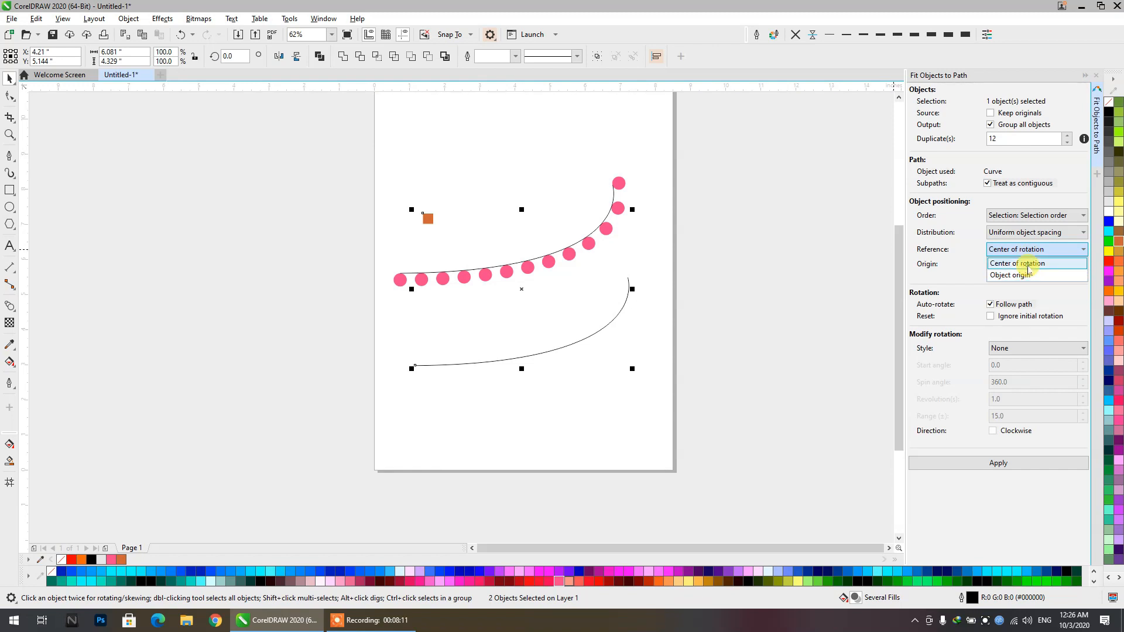
click(1028, 265)
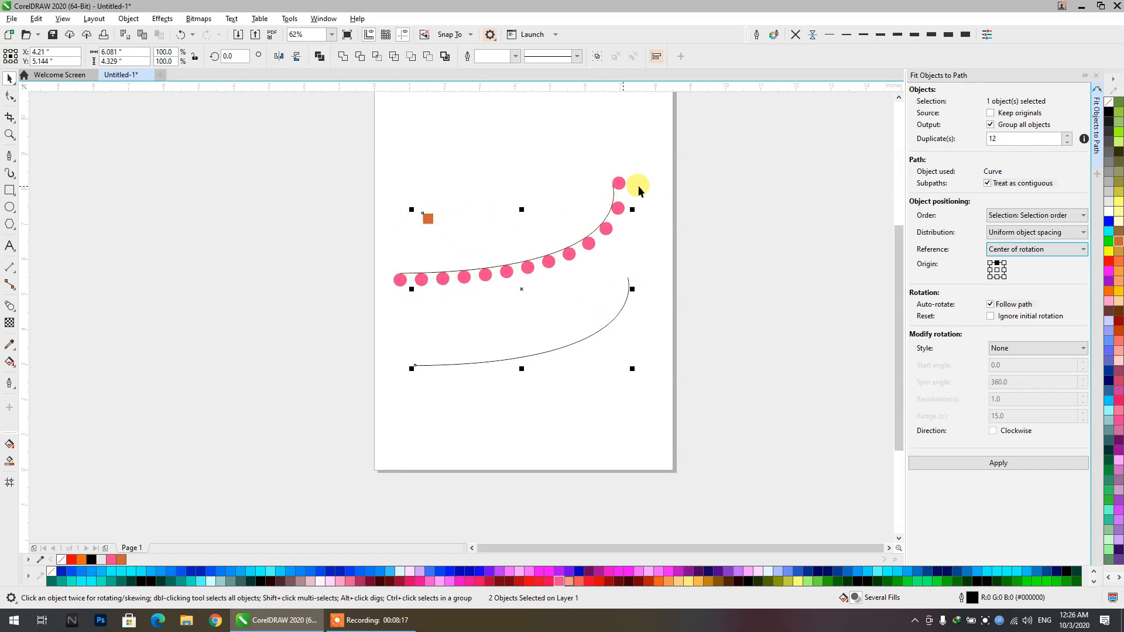
click(1002, 468)
click(465, 389)
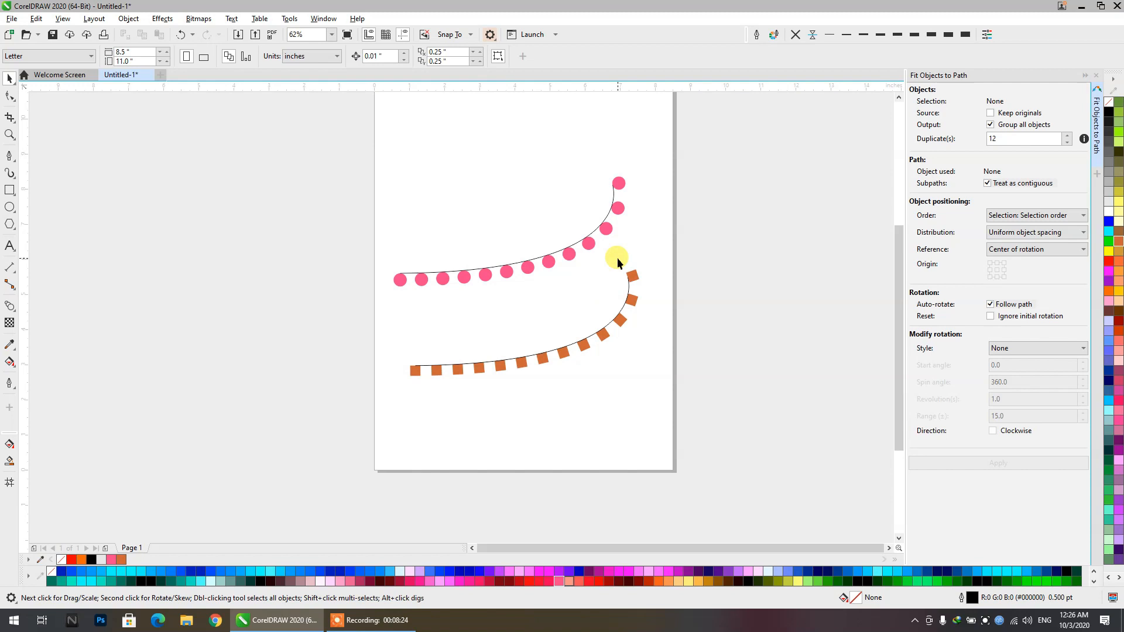
Place a copy of the lower curve above the pink circles and move the orange squares off their own curve
drag(613, 318, 520, 140)
drag(471, 201, 470, 283)
drag(559, 431, 522, 439)
Ungroup the orange squares and move the topmost one just beneath the uppermost curve
click(609, 395)
click(594, 366)
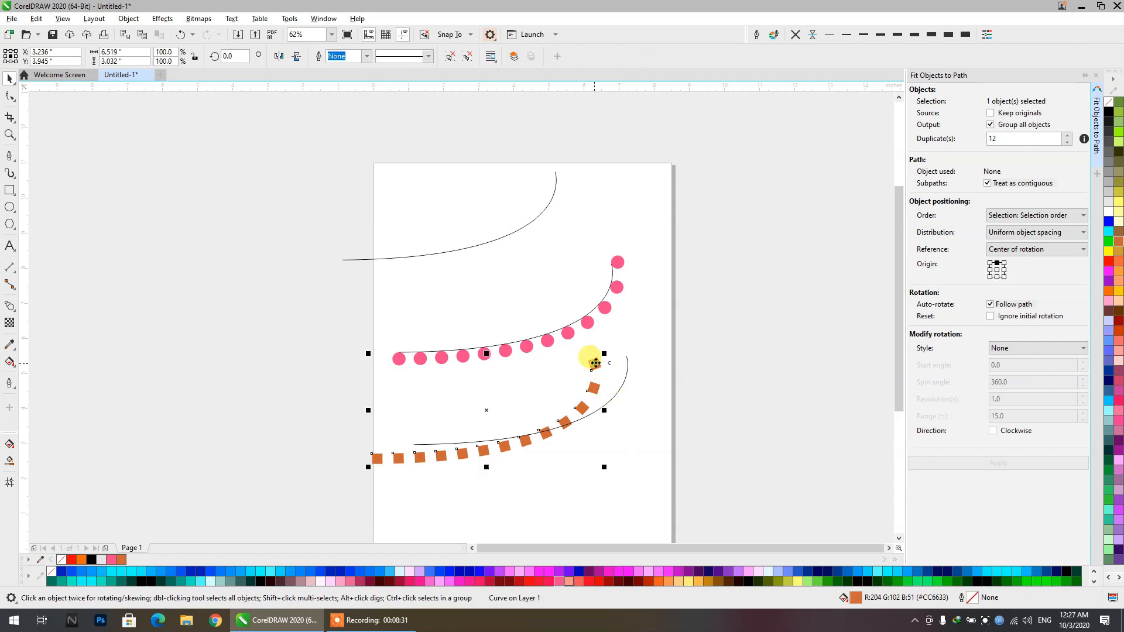
click(449, 56)
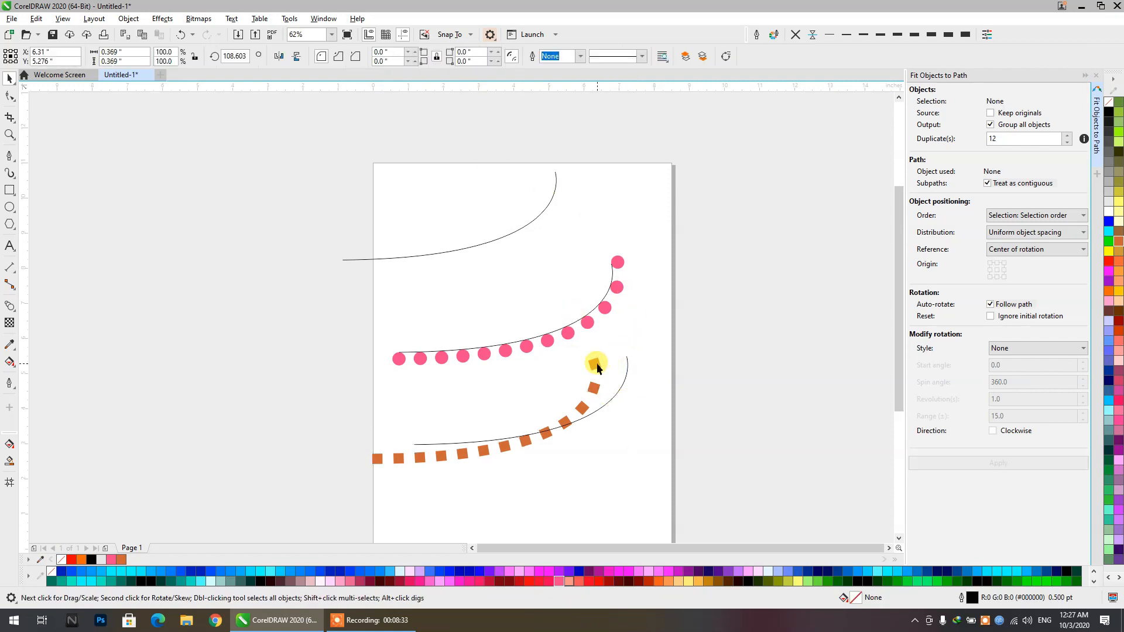
drag(594, 365, 512, 258)
scroll(500, 229, up, 4)
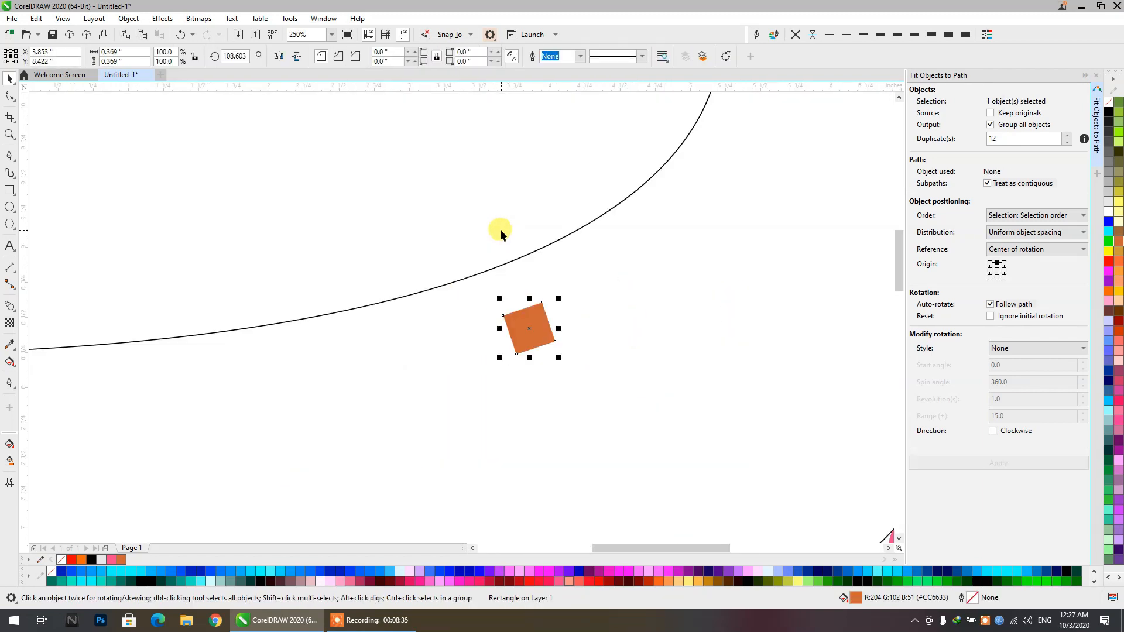
Select the orange square with the uppermost curve and set the reference to Object origin and the rotation style to Progressive
shift+click(500, 229)
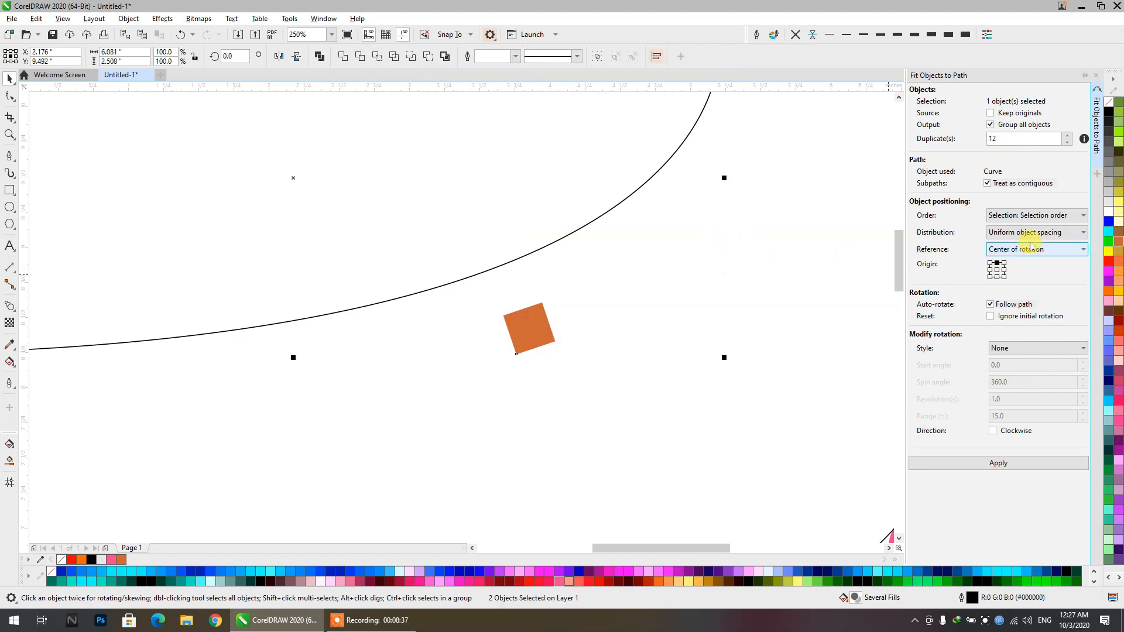
click(1047, 251)
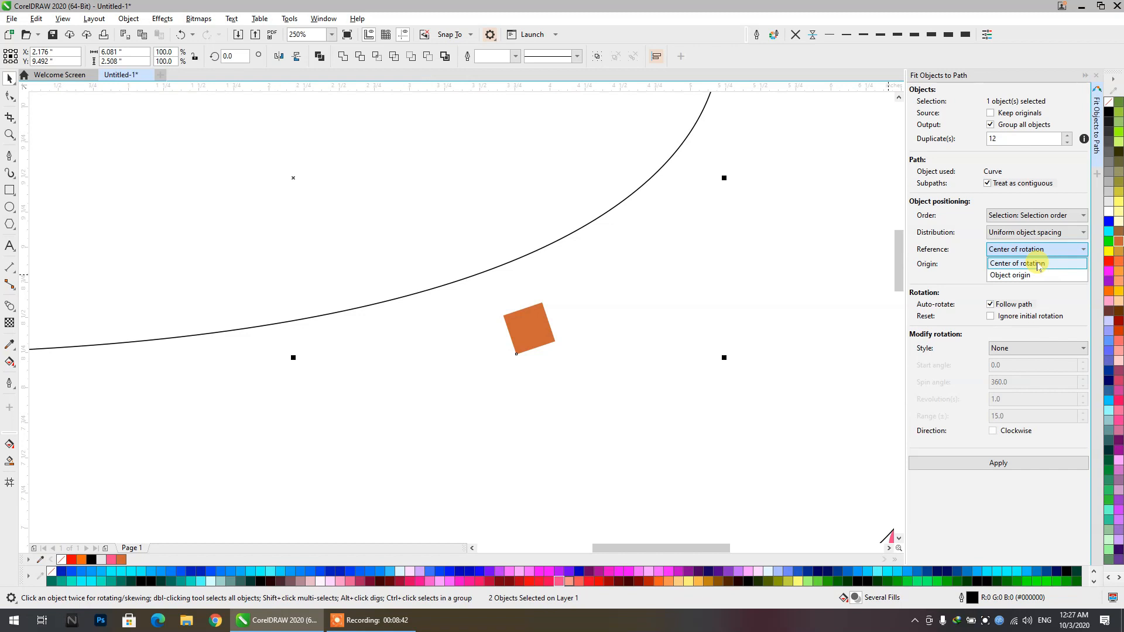
click(1014, 276)
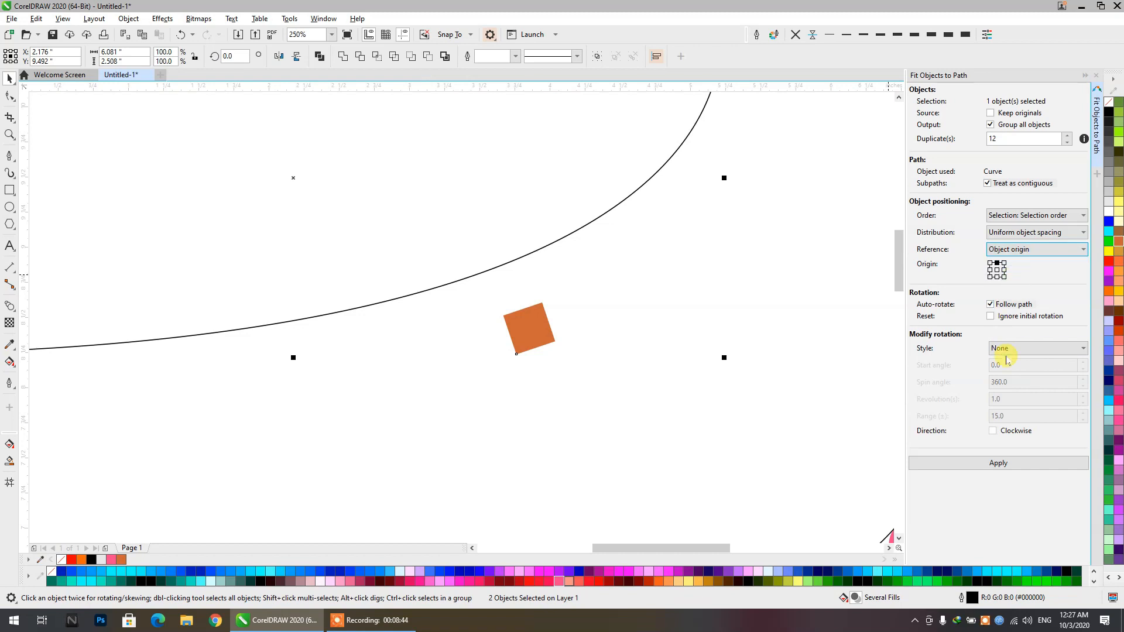
click(1007, 350)
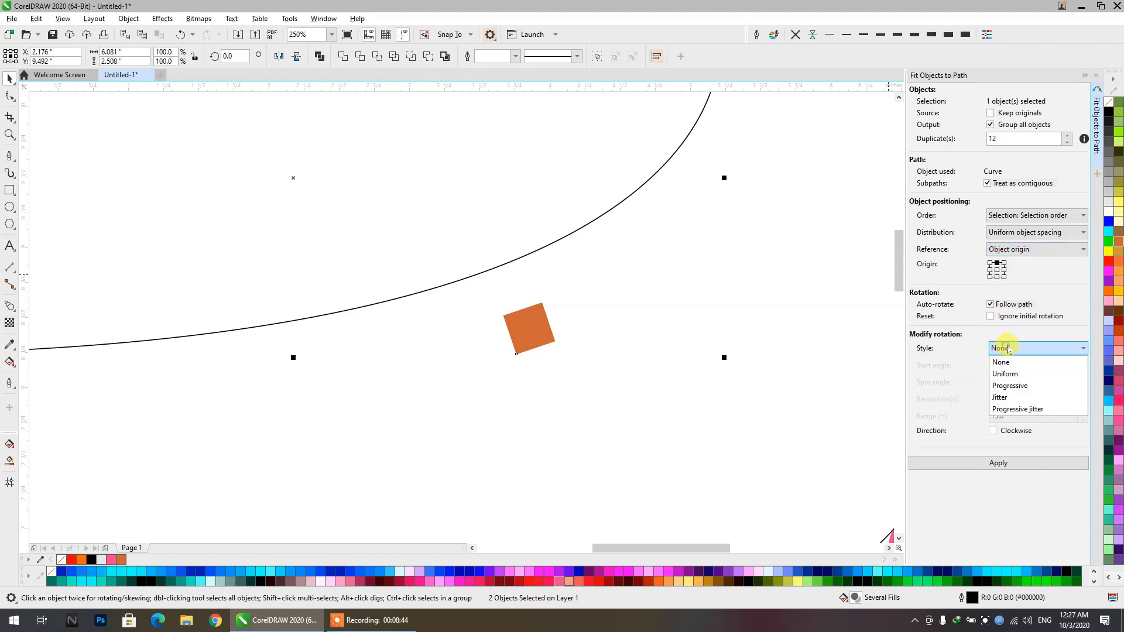
click(1029, 387)
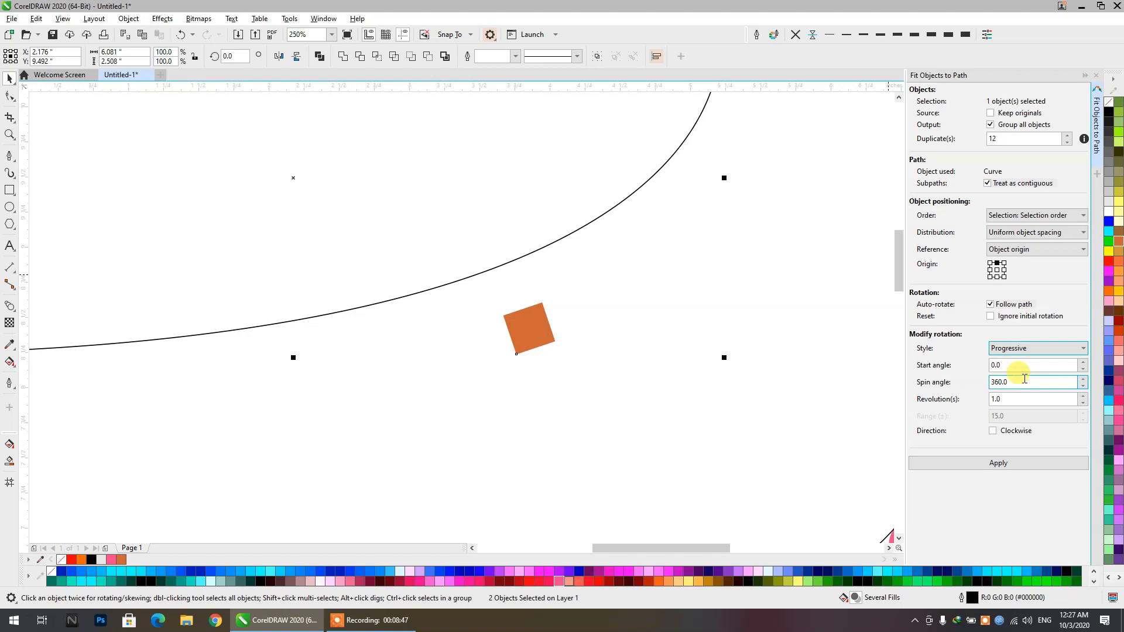
Fit 12 duplicates of the square to the uppermost curve with a progressive start angle of 12
click(1082, 364)
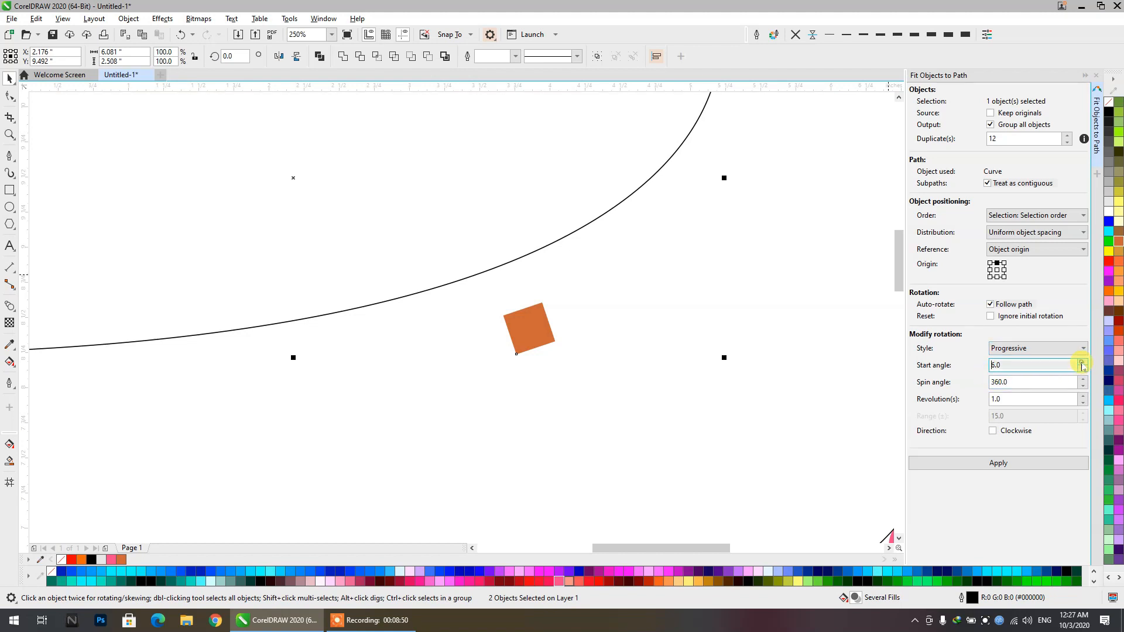
click(995, 462)
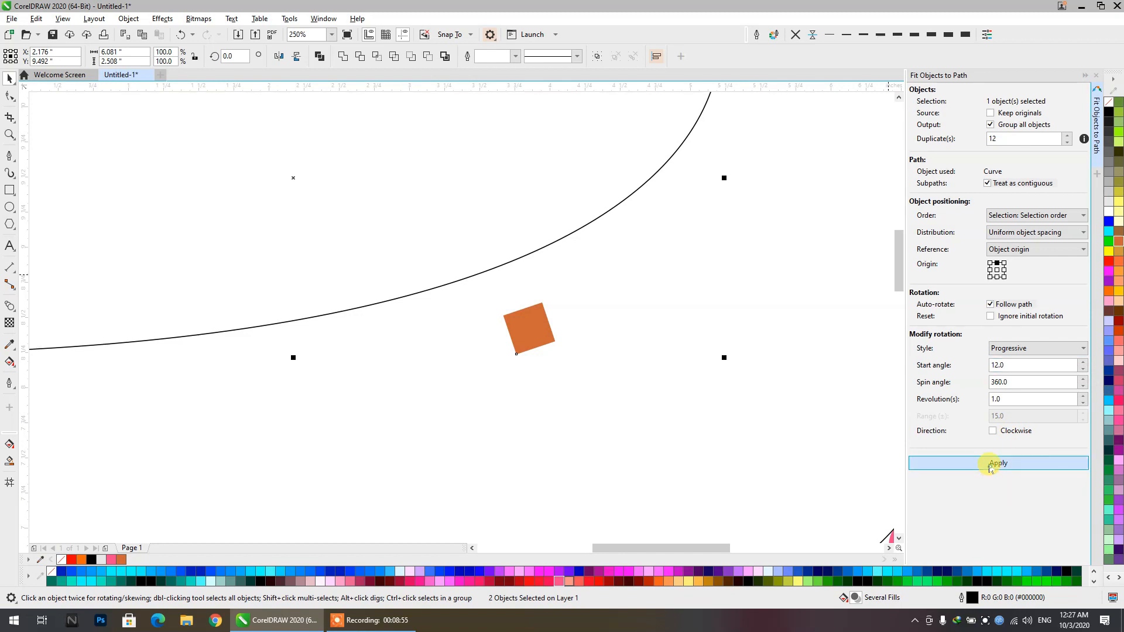
scroll(653, 224, down, 3)
scroll(676, 246, up, 2)
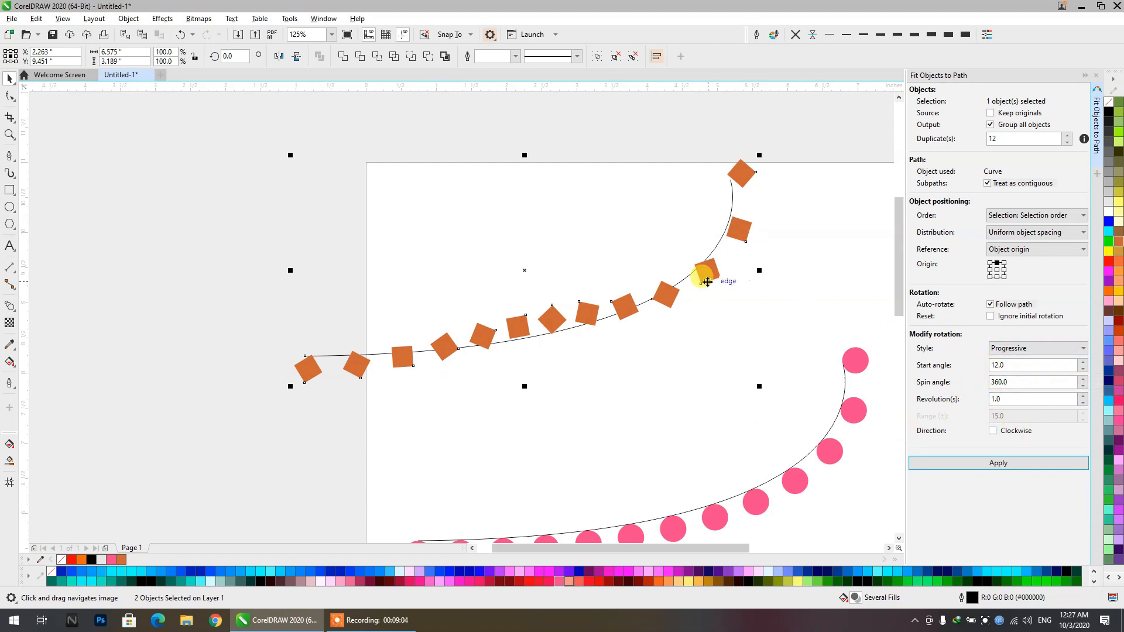
click(803, 191)
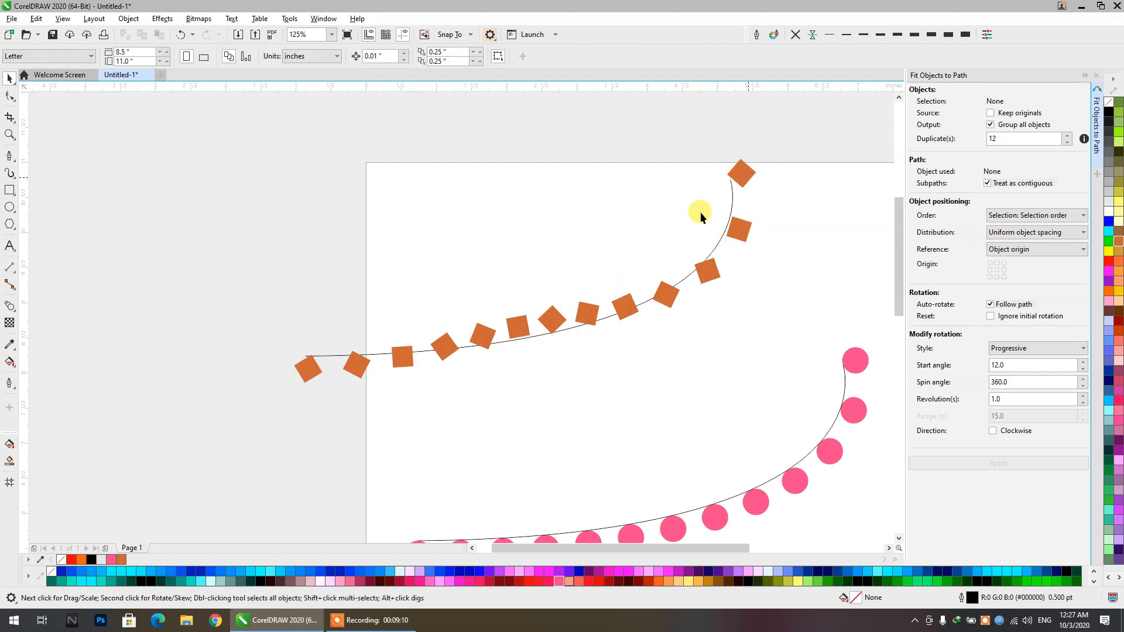
Move the group of progressively rotated squares off the uppermost curve to the empty area outside the page
click(313, 364)
scroll(585, 197, down, 2)
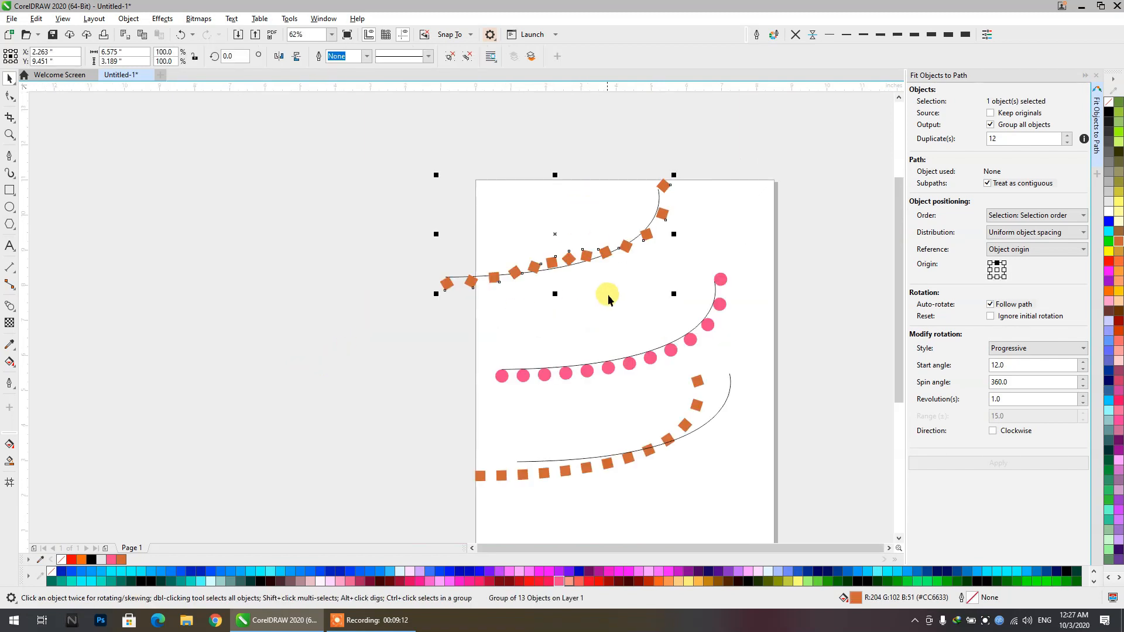
click(610, 303)
drag(585, 263, 640, 117)
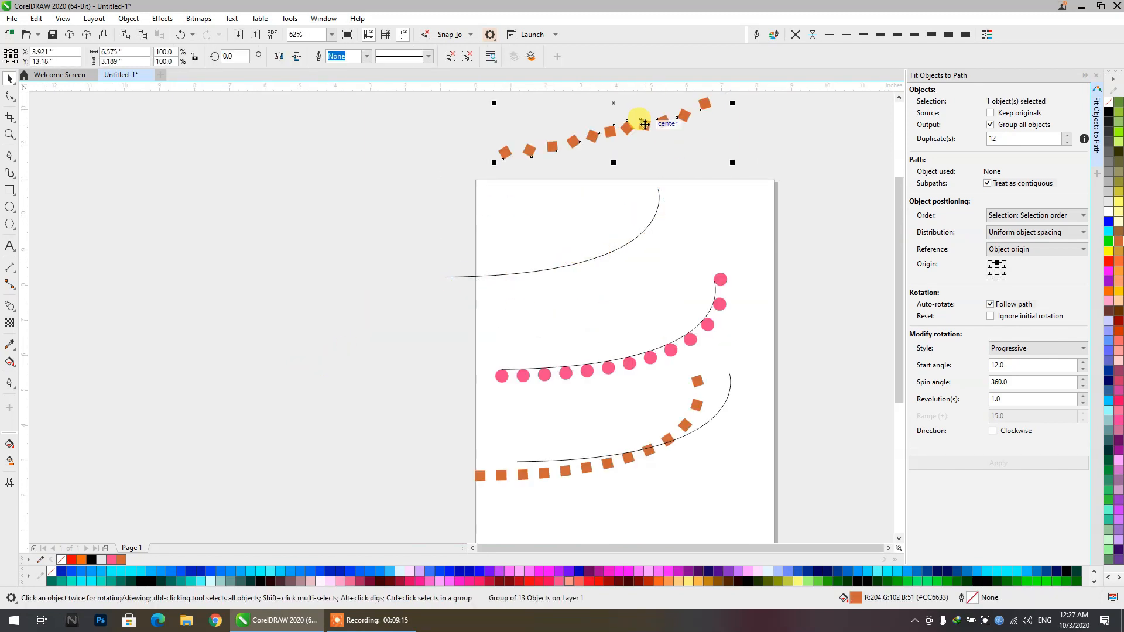
drag(510, 151, 275, 119)
Move the topmost square of the lowest row beneath the uppermost curve and set its rotation angle to 0
click(695, 381)
drag(695, 381, 511, 301)
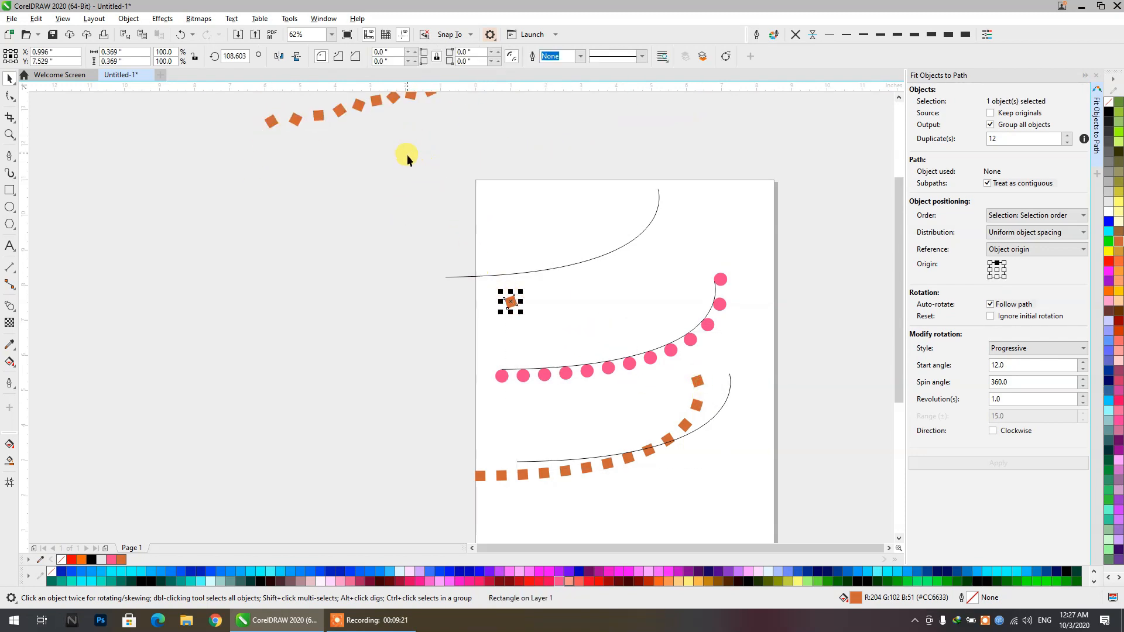
click(246, 57)
key(BackSpace)
text(0)
key(Return)
Fit 12 duplicates of the straightened square to the uppermost curve with the start angle set to 0
drag(674, 144, 396, 312)
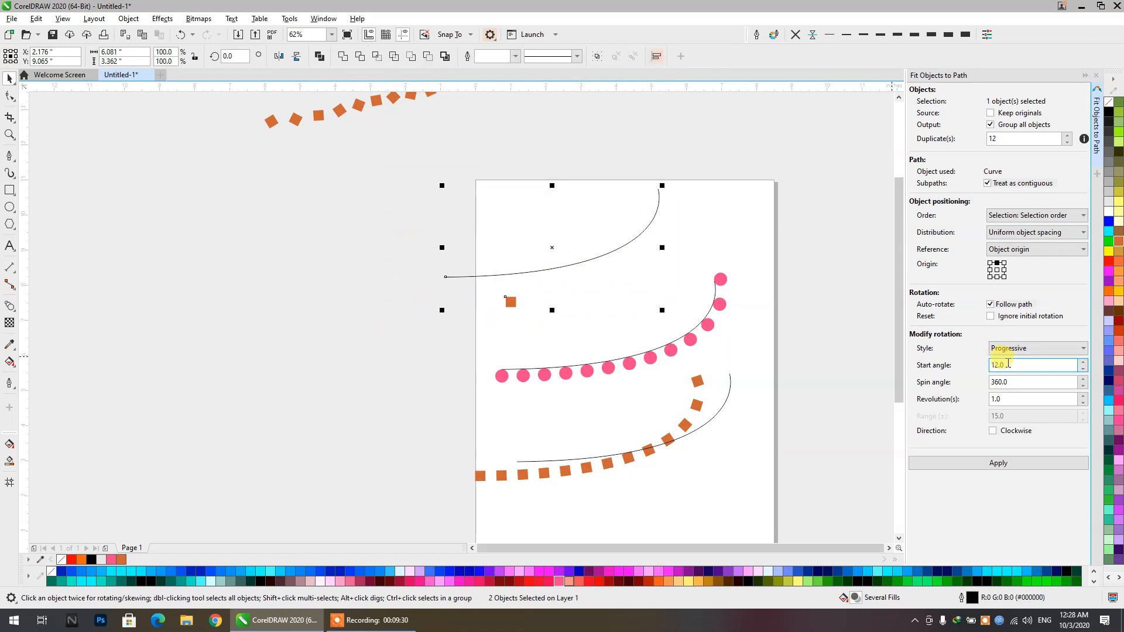
drag(1008, 364, 963, 376)
text(0)
click(998, 463)
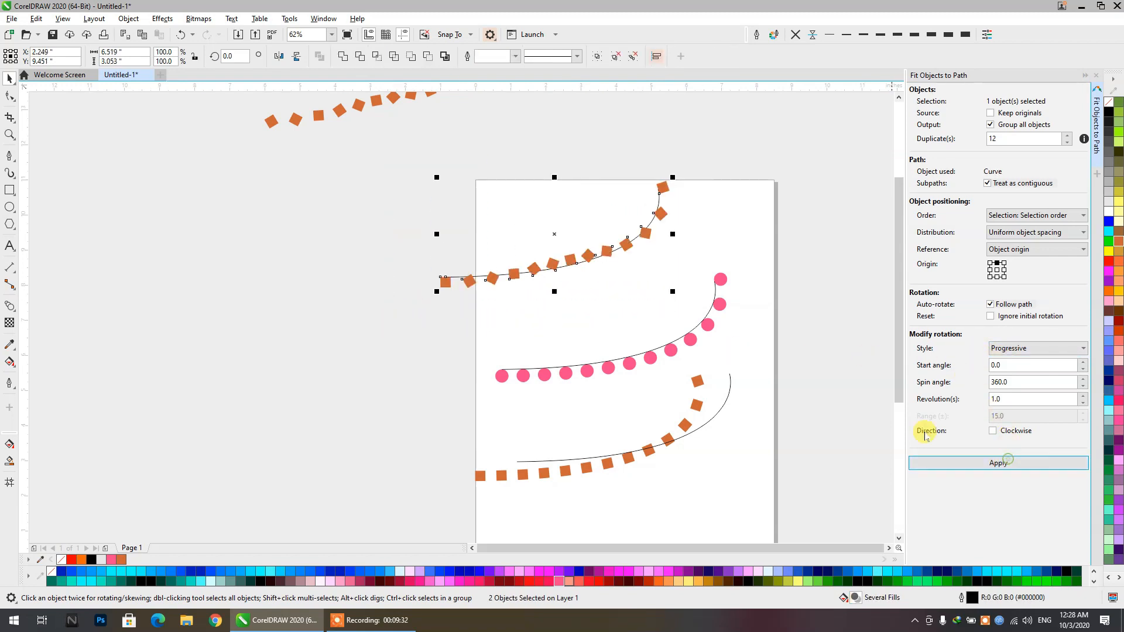
click(445, 297)
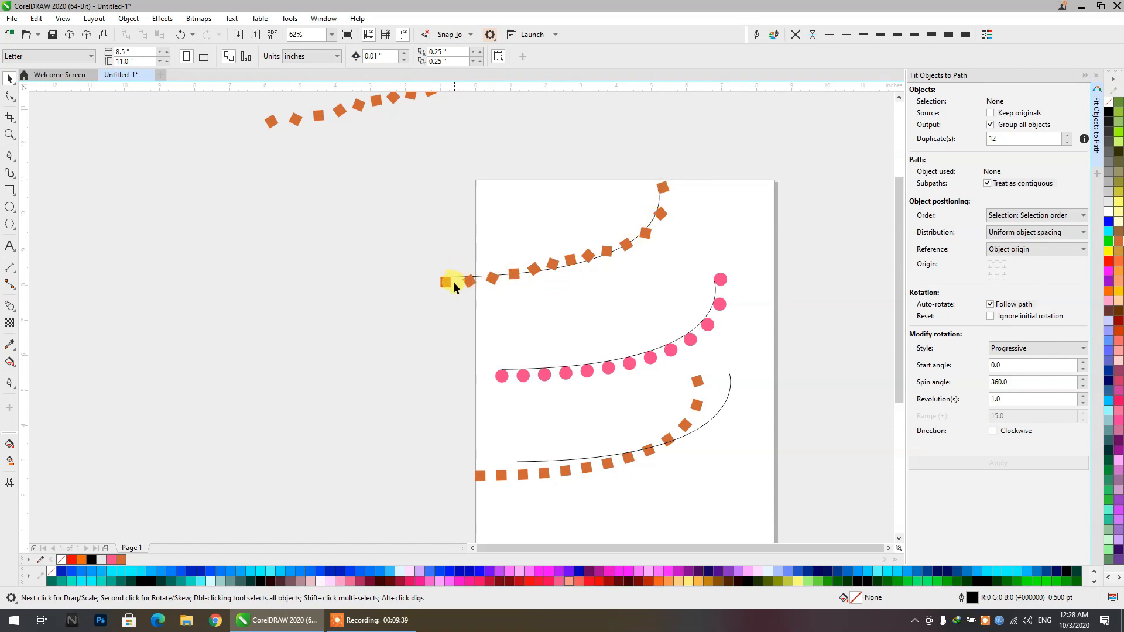
scroll(454, 287, up, 2)
Undo the last fit and give the single square a vertical fountain fill from yellow at its top to red at its bottom
key(ctrl+z)
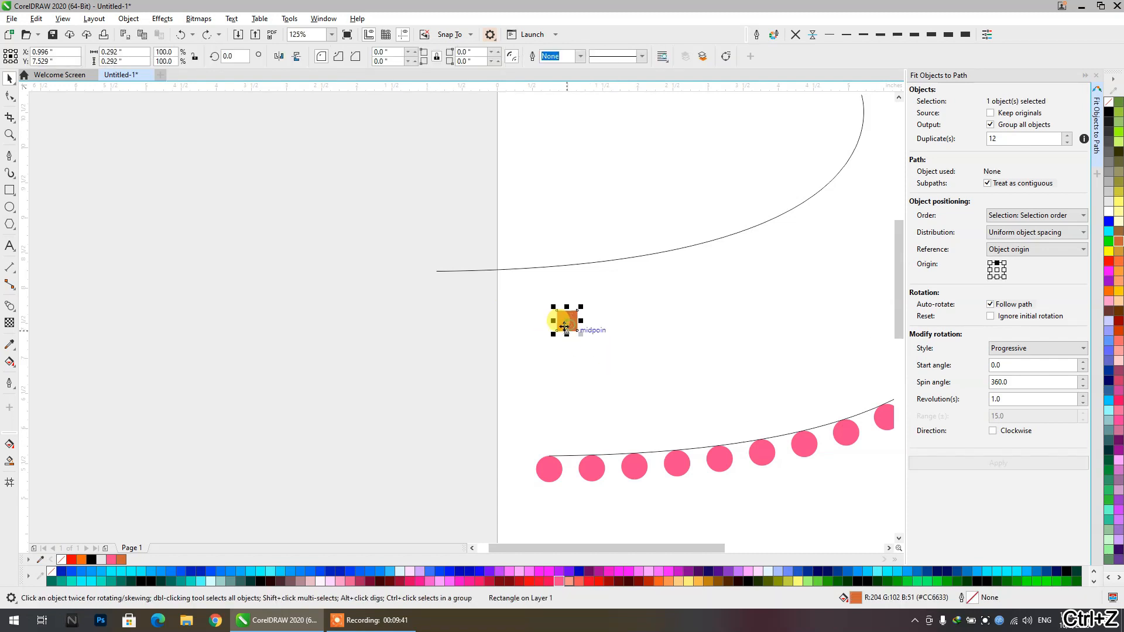
scroll(563, 326, up, 6)
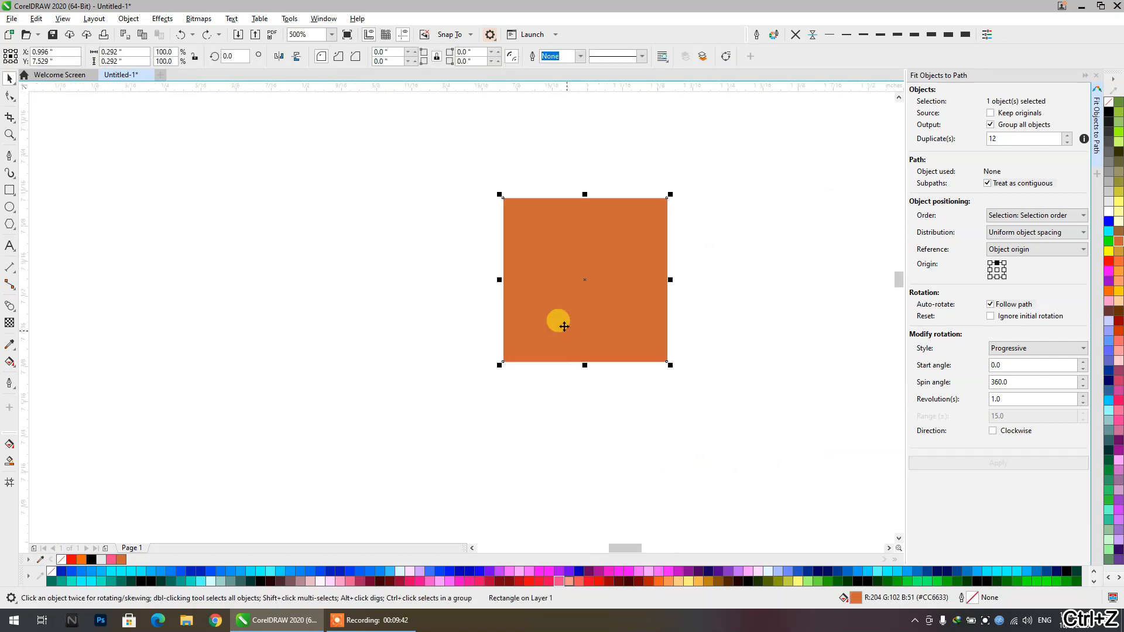
click(9, 365)
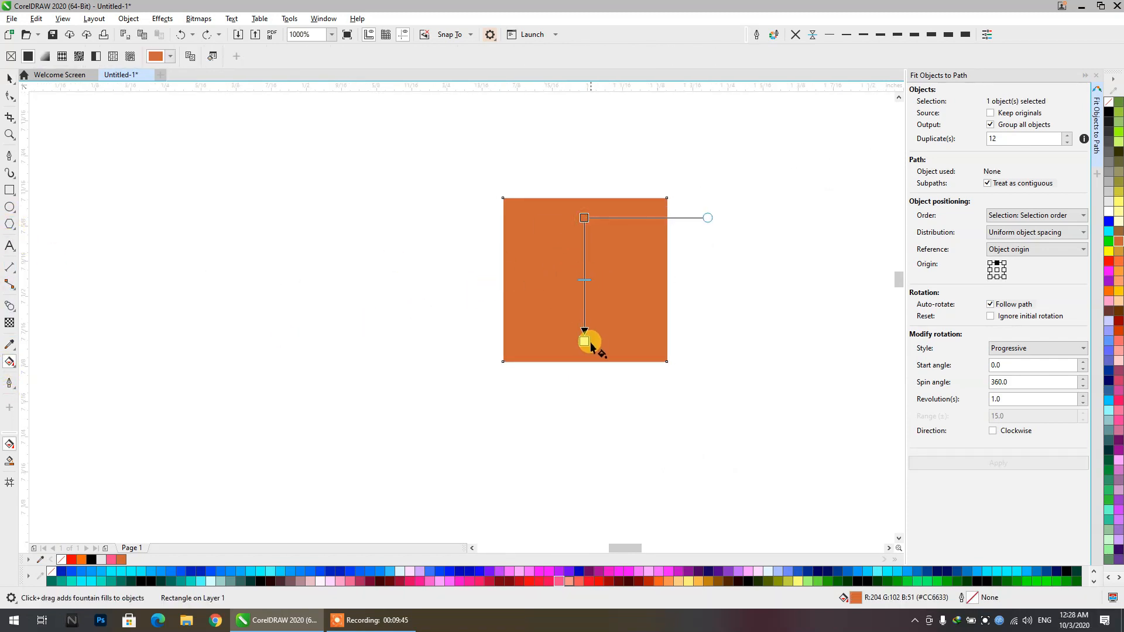
drag(590, 342, 586, 349)
click(1108, 291)
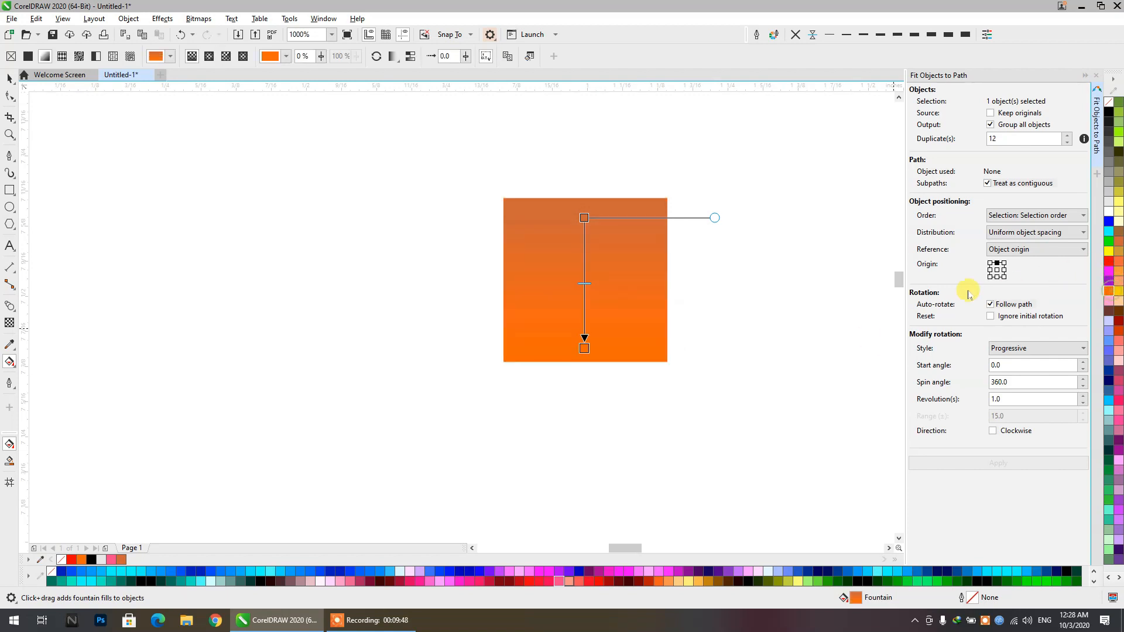
click(1109, 261)
click(593, 217)
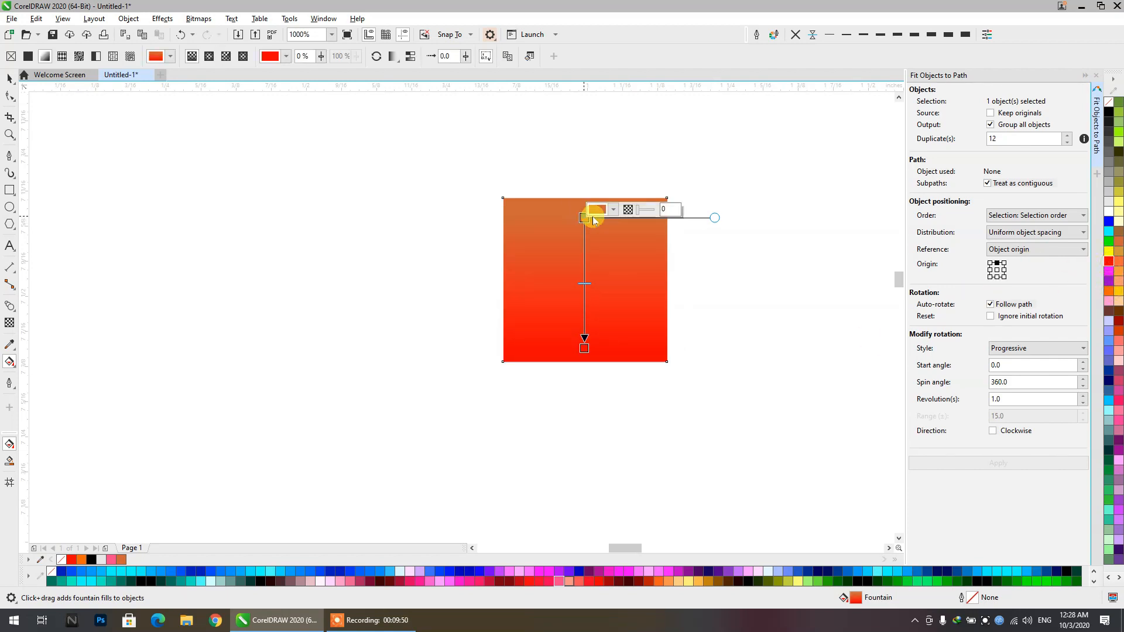
click(1108, 252)
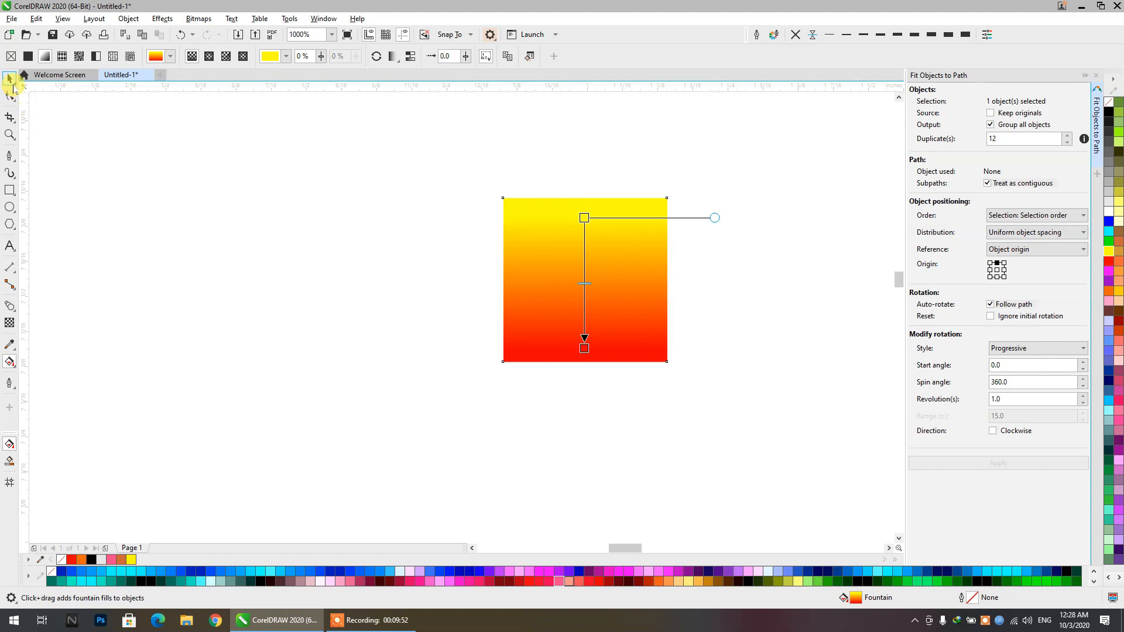
Fit 12 duplicates of the yellow-to-red square to the uppermost curve with Progressive rotation
click(9, 78)
scroll(359, 226, down, 5)
shift+click(524, 194)
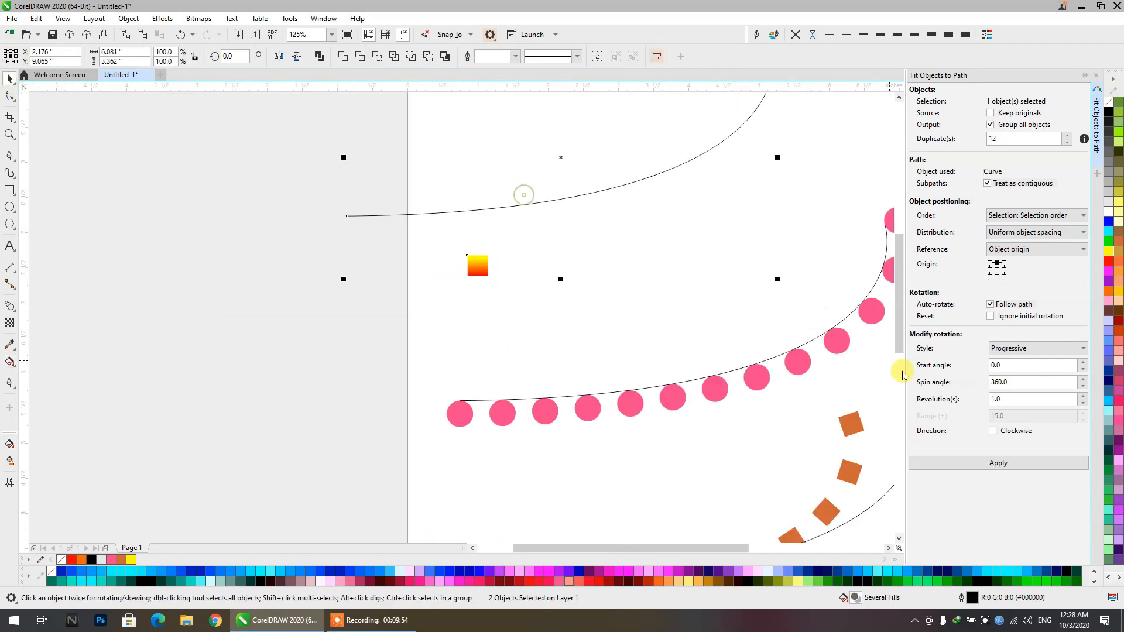
click(998, 462)
scroll(569, 319, down, 2)
click(630, 282)
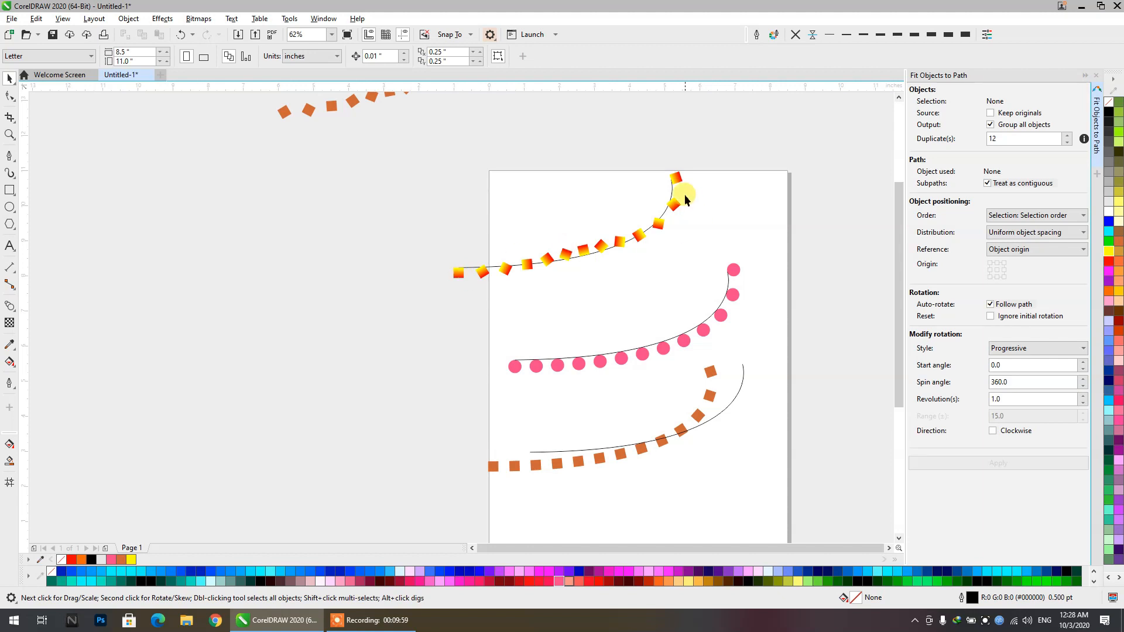
scroll(684, 180, up, 2)
Delete all curves and fitted objects and change the page to landscape orientation
scroll(684, 180, down, 6)
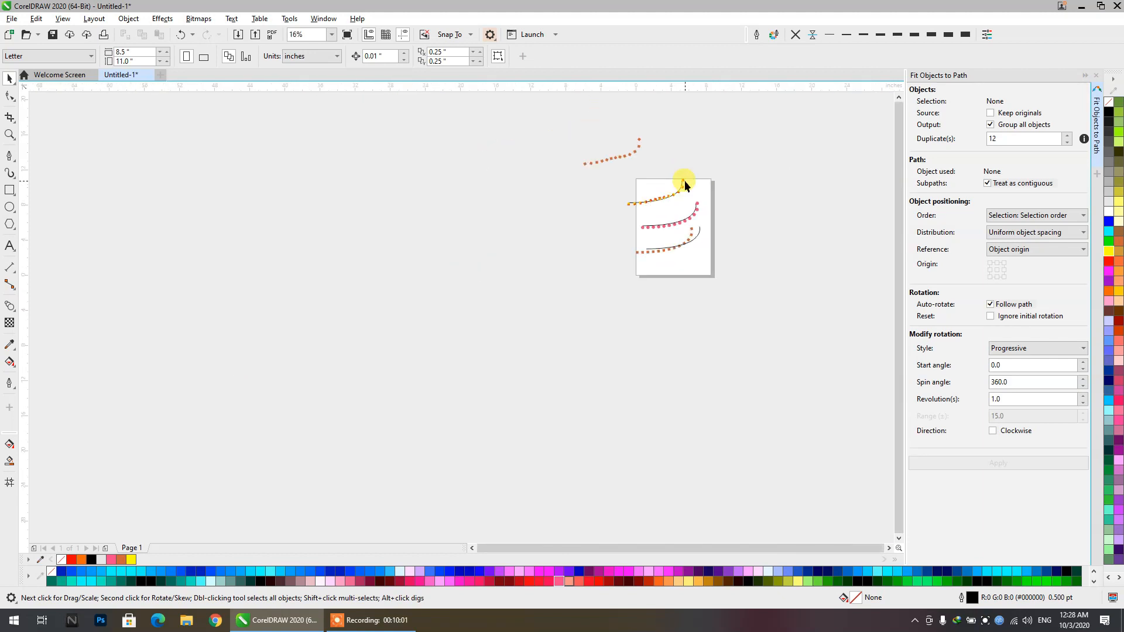
scroll(642, 299, up, 4)
scroll(632, 272, down, 2)
drag(700, 400, 336, 106)
key(Delete)
scroll(606, 315, up, 2)
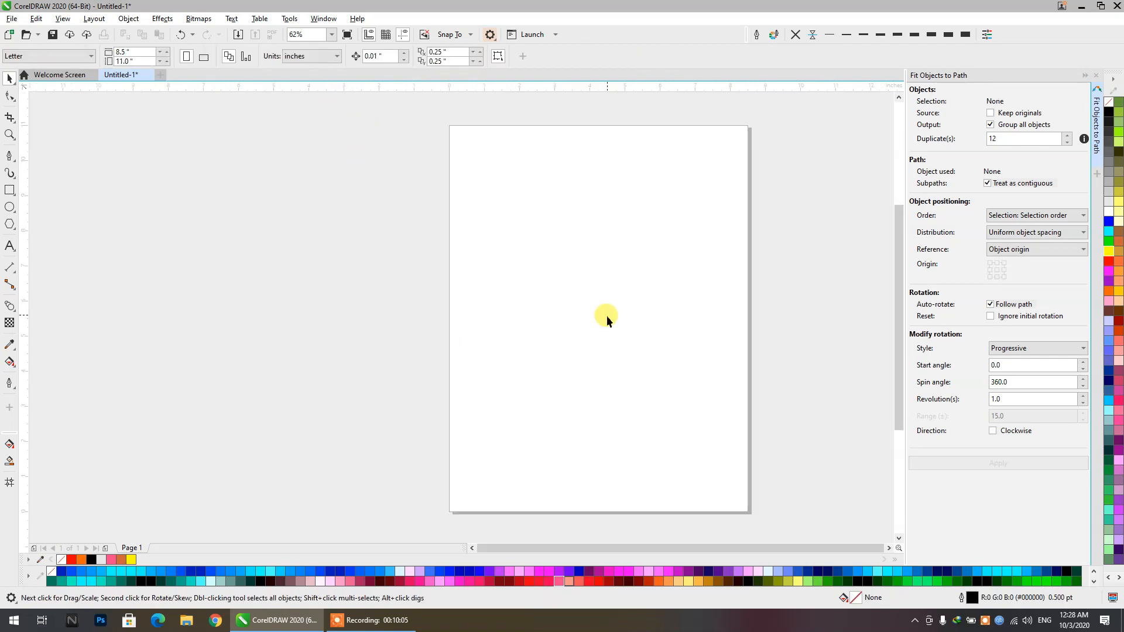
click(204, 57)
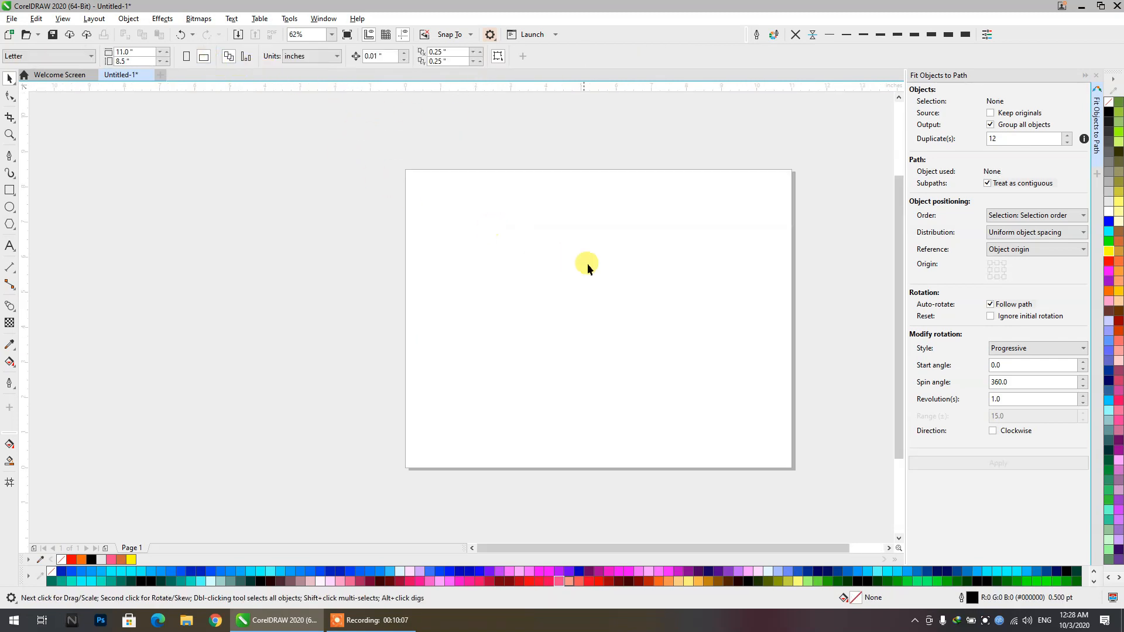
Draw an open angular path of ten nodes with the Pen tool, looping clockwise around the middle of the page
scroll(588, 264, up, 2)
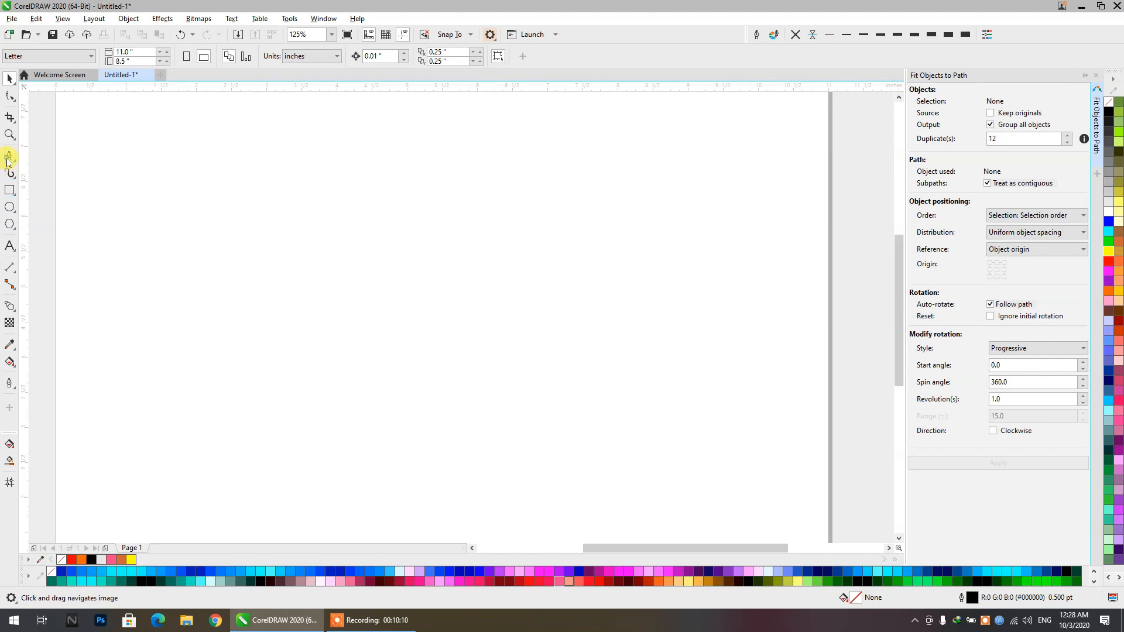
click(9, 156)
click(185, 238)
click(395, 238)
click(459, 179)
click(654, 192)
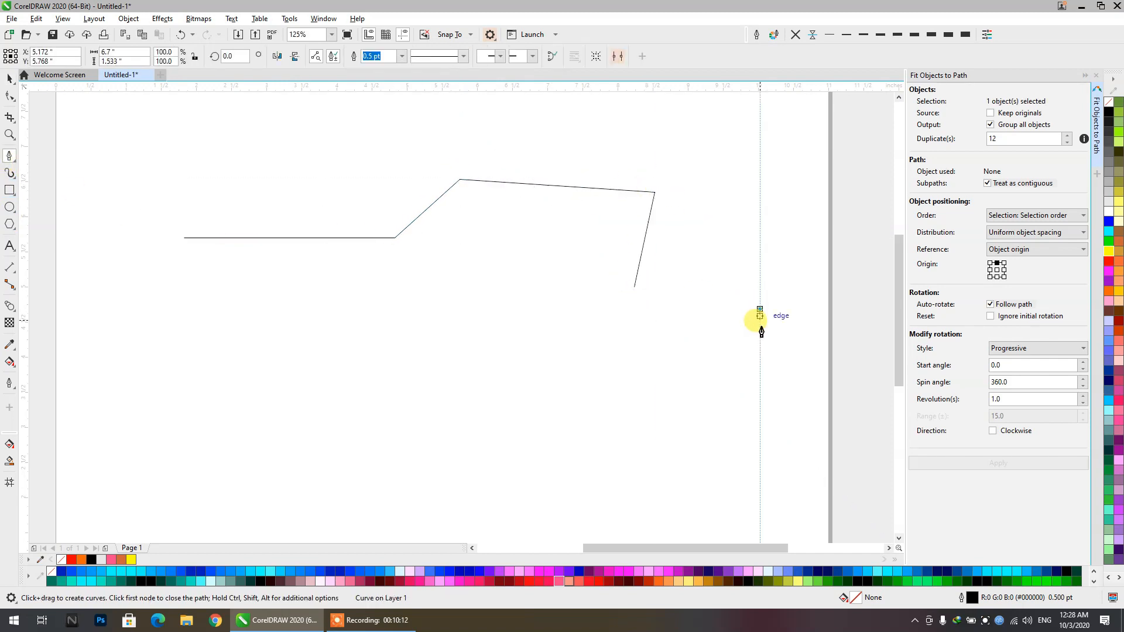
click(760, 309)
click(753, 406)
click(611, 459)
click(420, 430)
click(412, 374)
Make every node of the path smooth except its start node, turning the angular outline into a curve
click(8, 97)
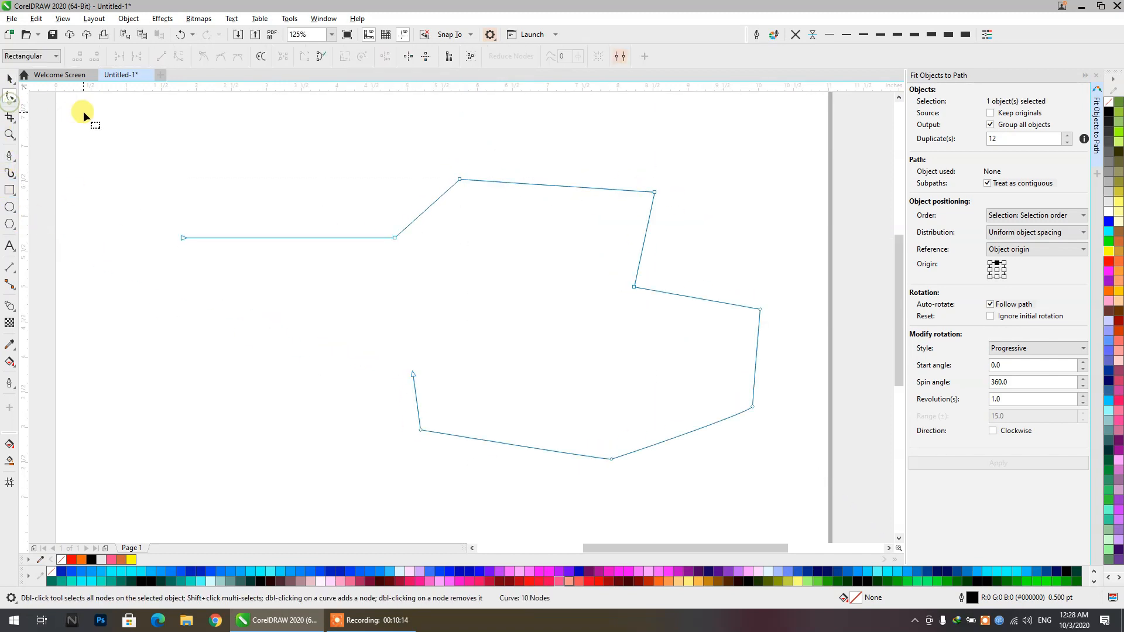
drag(716, 346, 716, 346)
drag(363, 143, 761, 468)
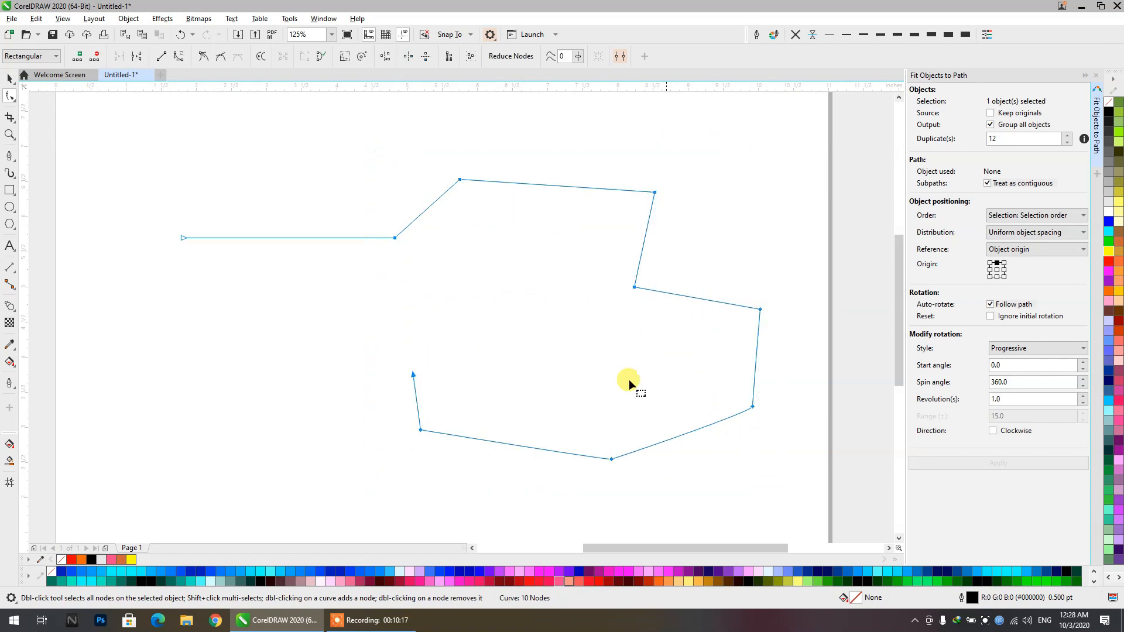
click(221, 56)
Delete the two rightmost nodes of the curve to form one rounded bulge
drag(779, 271, 738, 346)
key(Delete)
drag(748, 404, 747, 405)
key(Delete)
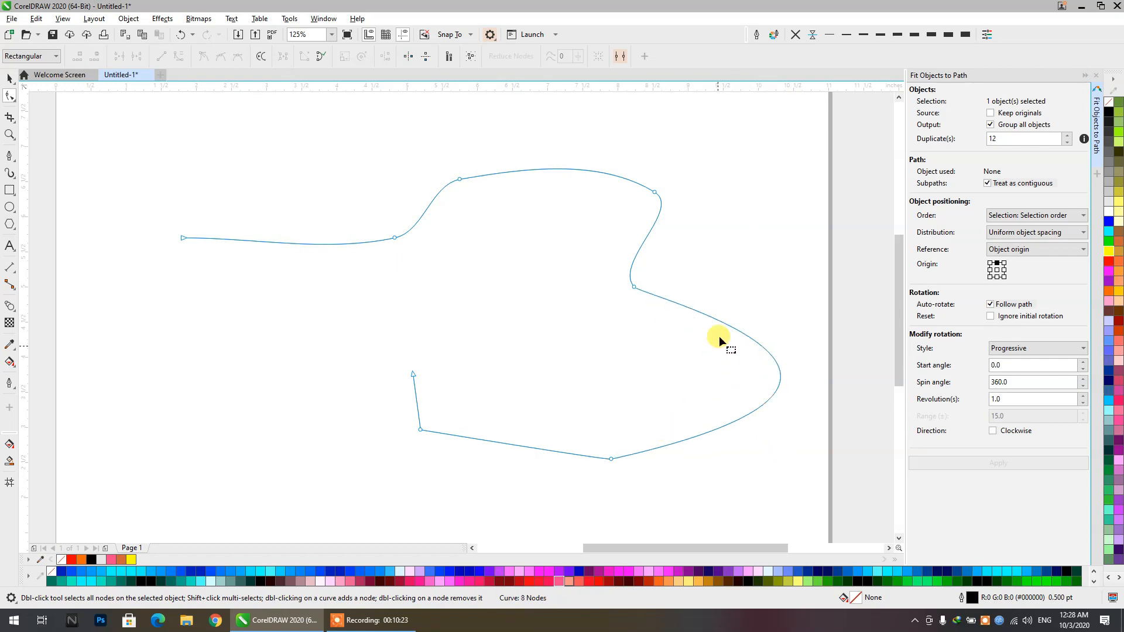
Add a node on the upper part of the right bulge and replace the bottom node with one on the smoothed segment
double_click(728, 326)
drag(629, 470, 600, 450)
key(Delete)
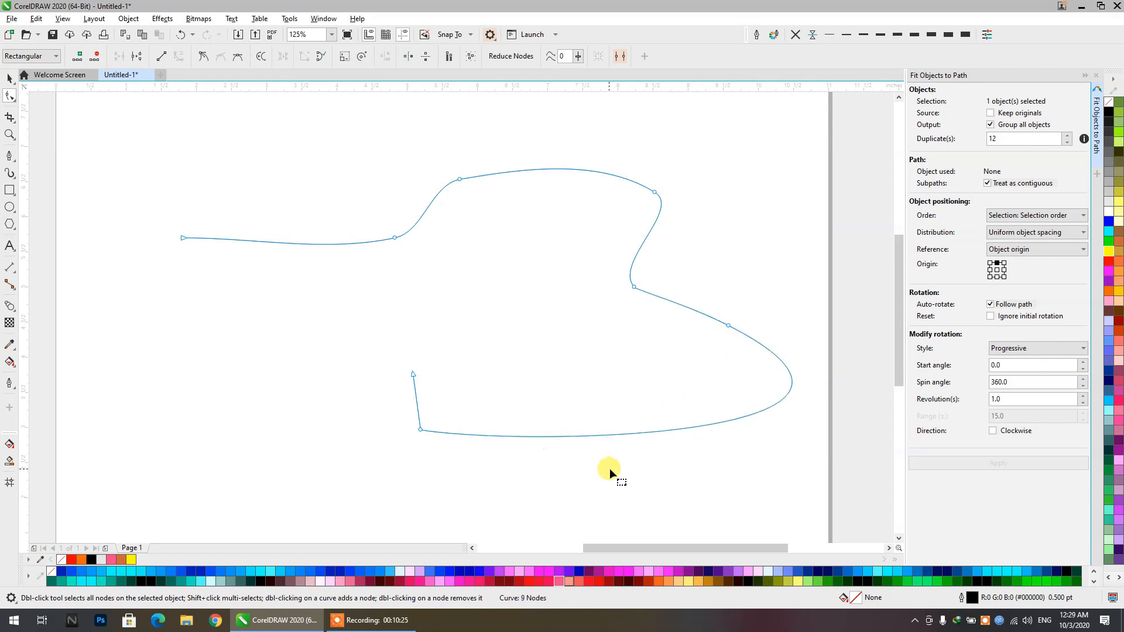
double_click(611, 433)
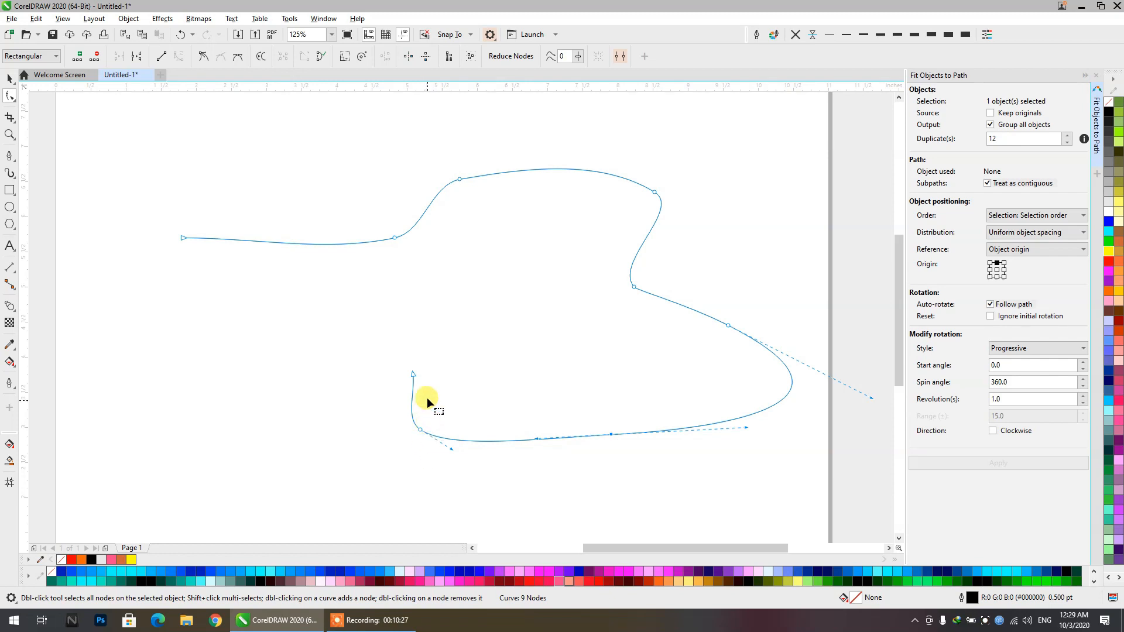
Reshape the curve's inner end into a wide arc, lower its bottom-left node and reposition the node on the top arc
drag(420, 396, 304, 389)
drag(417, 379, 419, 273)
drag(418, 432, 404, 477)
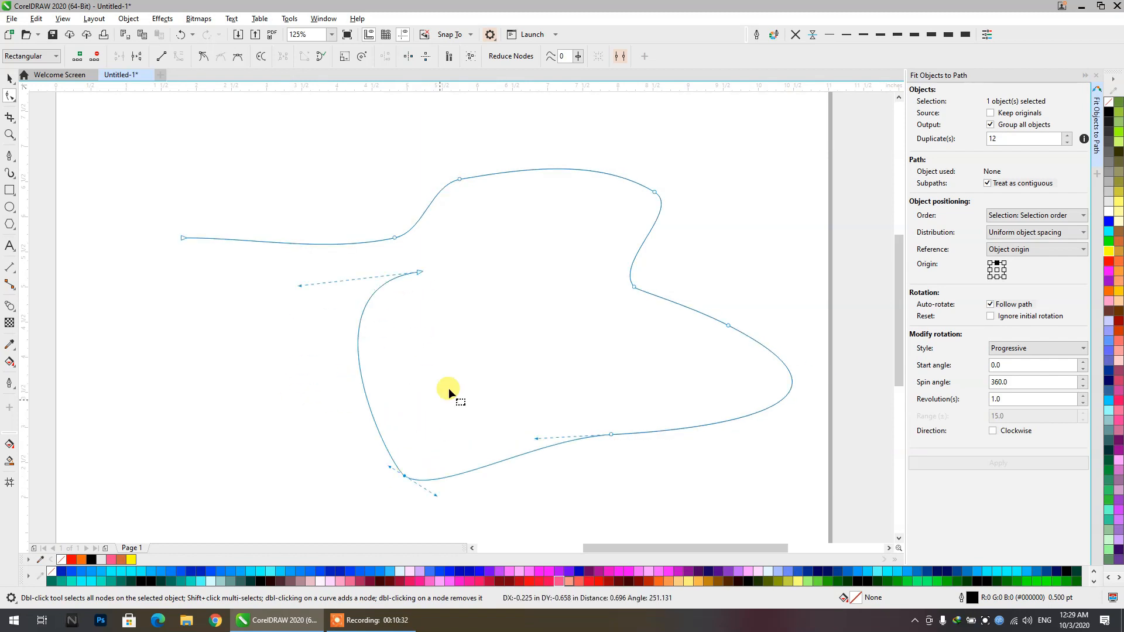
double_click(525, 170)
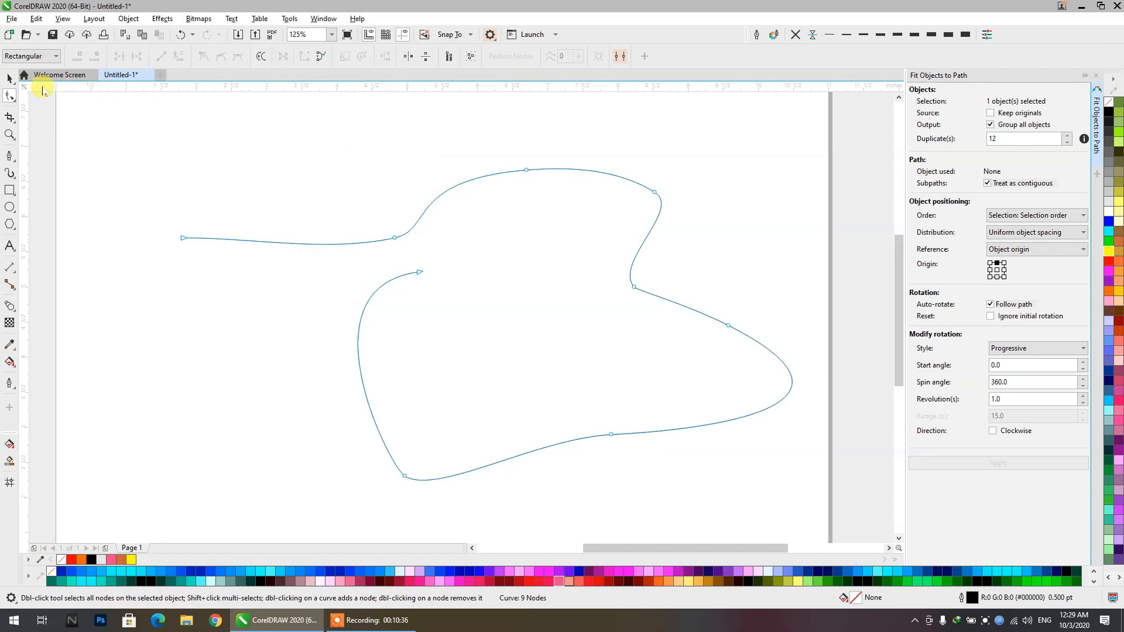
Draw a square about 0.46 inch wide above the curve's start and copy it into a row of four
click(9, 79)
click(9, 192)
mouse_move(196, 169)
mouse_down()
mouse_move(229, 201)
mouse_move(301, 180)
mouse_move(359, 183)
mouse_move(239, 188)
mouse_up()
click(9, 78)
click(166, 171)
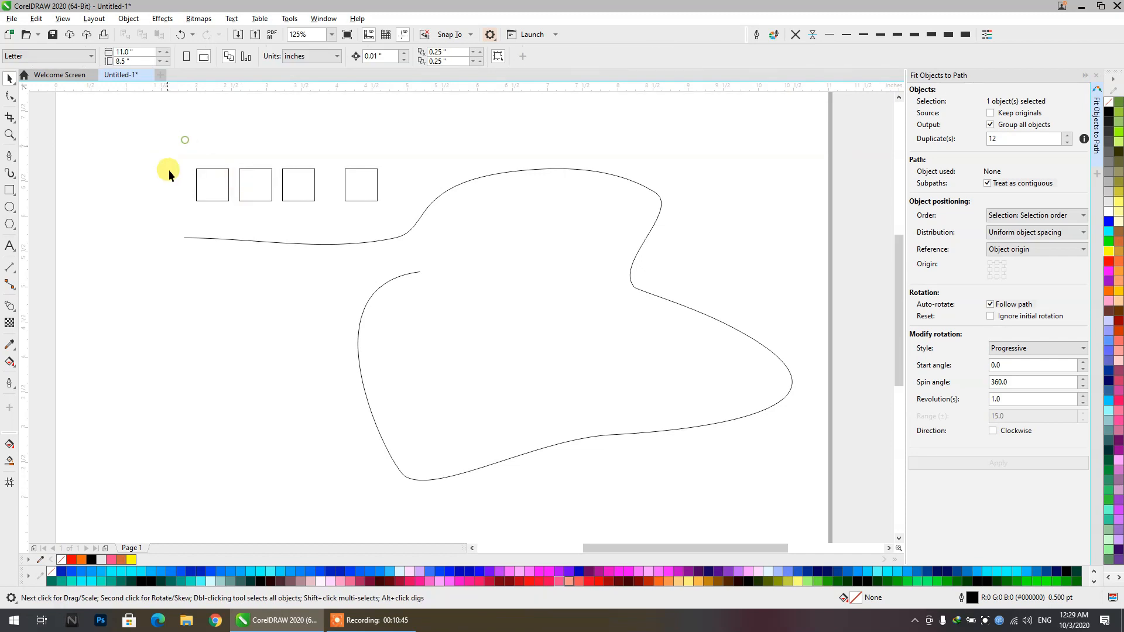
Stretch the second square from its centre to about 0.849 inch tall and scallop its corners fully
click(245, 180)
scroll(234, 184, up, 4)
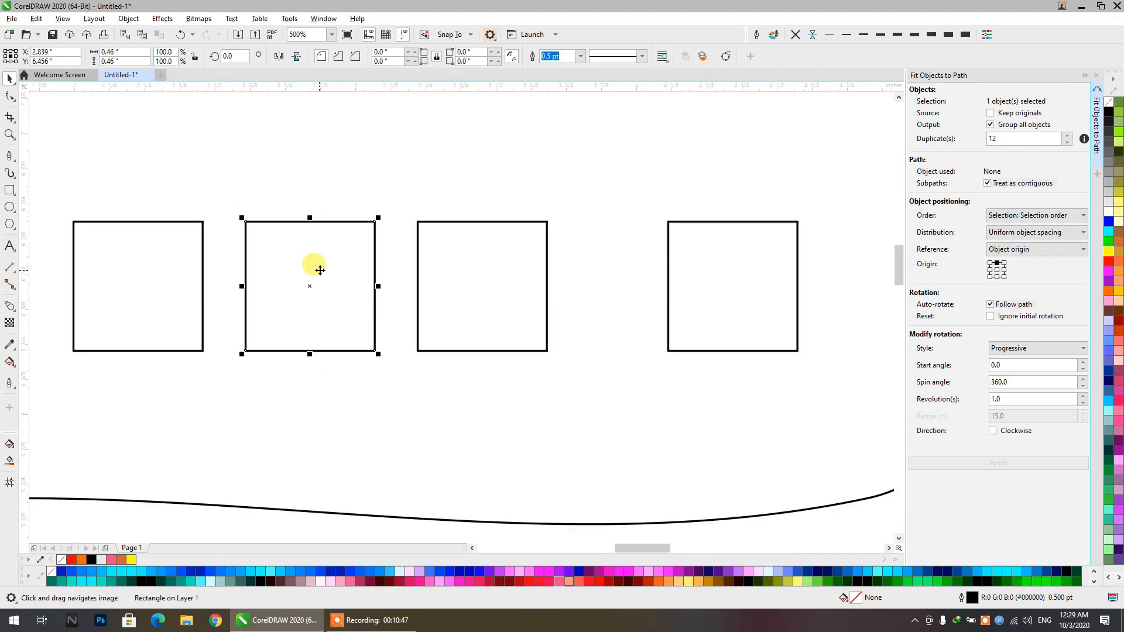
drag(310, 219, 305, 166)
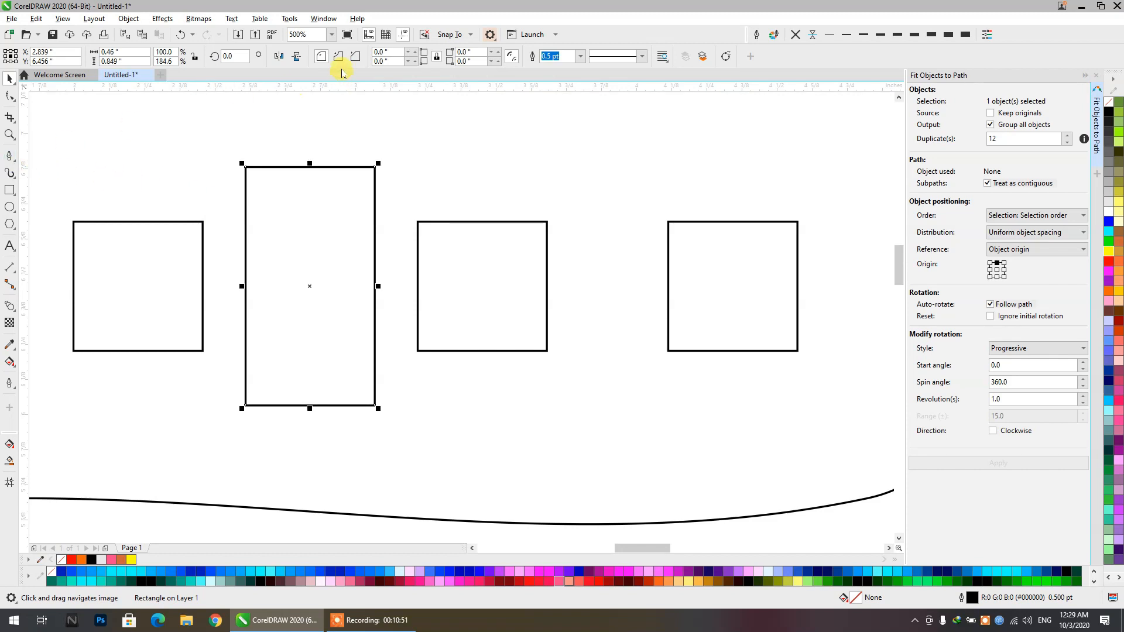
key(F10)
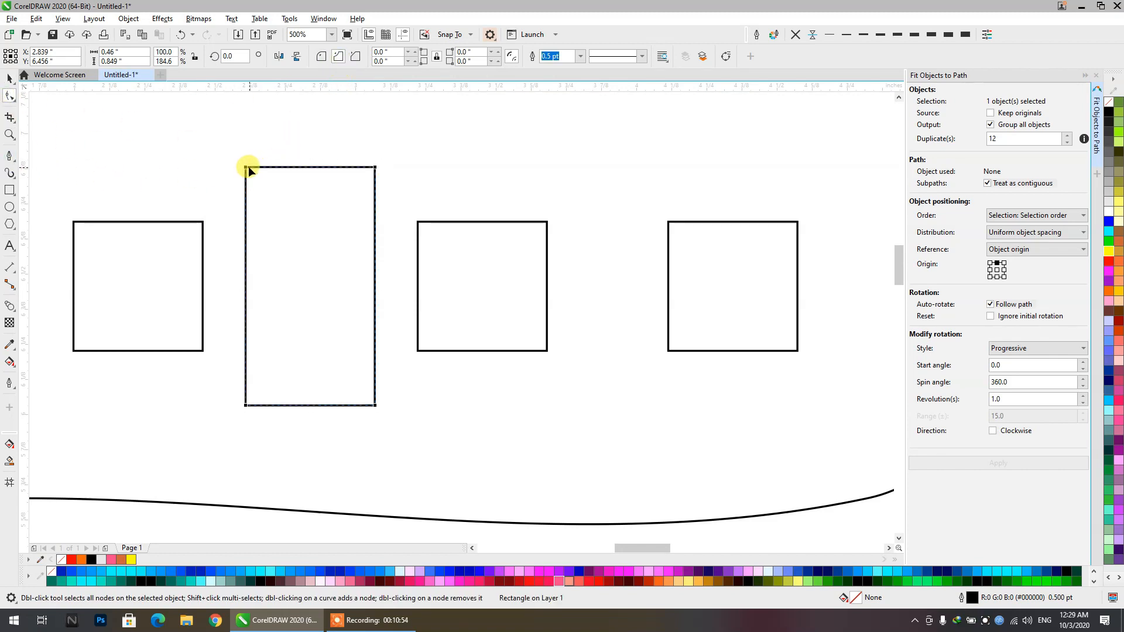
drag(247, 167, 314, 282)
Round the third square's corners to about 0.145 inch and chamfer the fourth square's corners to 0.23 inch, forming a diamond
click(449, 221)
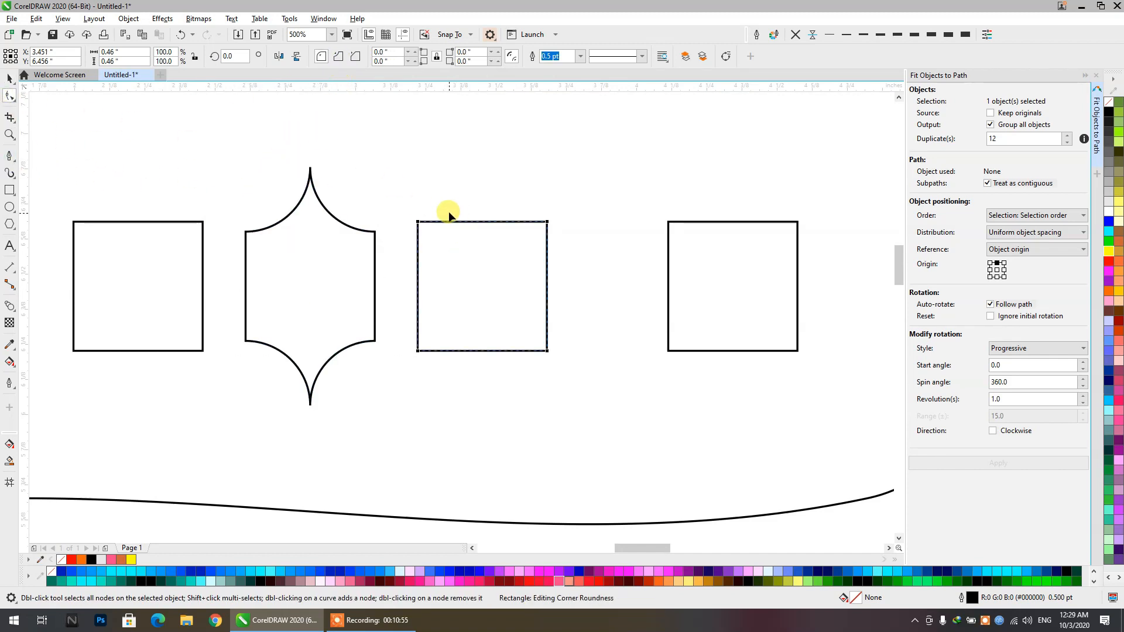
click(321, 61)
drag(419, 221, 460, 264)
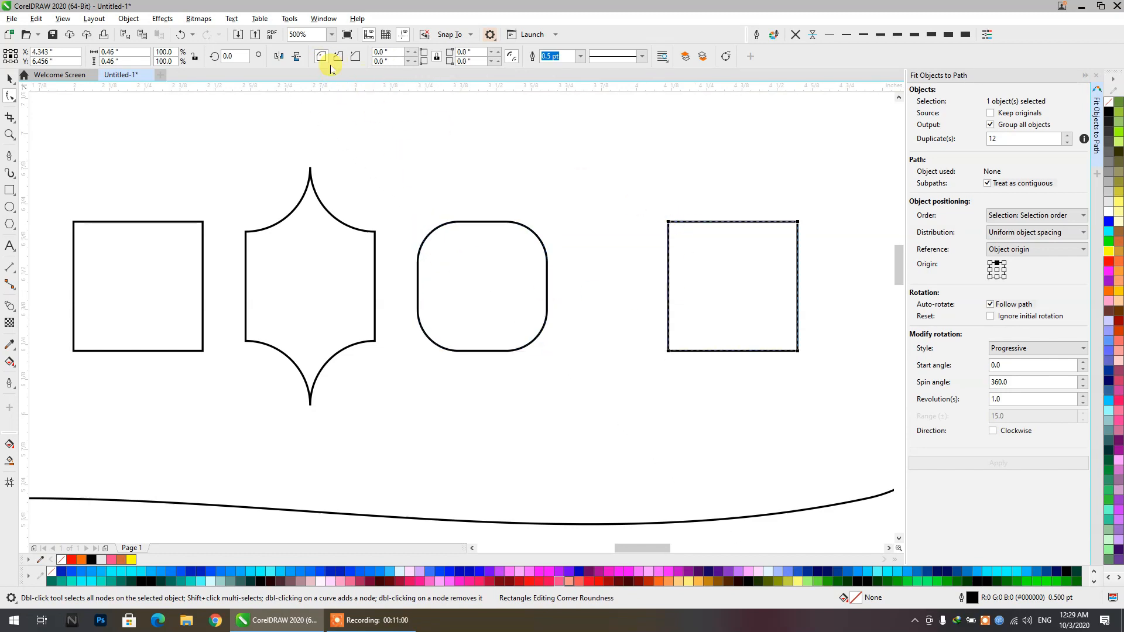
drag(666, 222, 668, 287)
scroll(378, 234, down, 2)
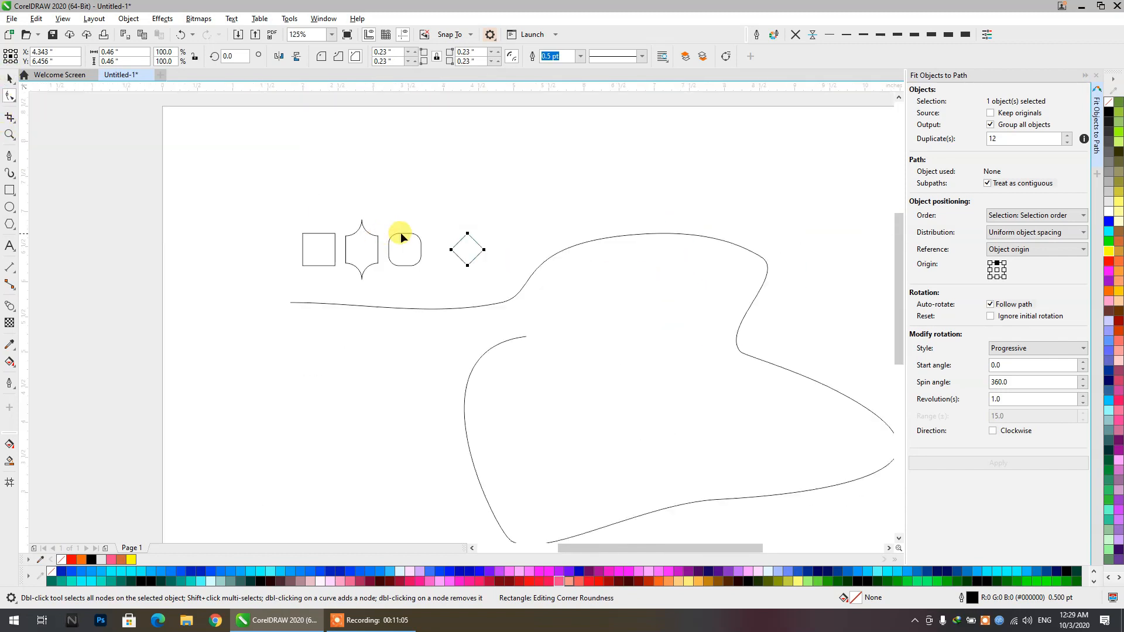
Fill the diamond with blue and the rounded square with pinkish red
click(10, 79)
click(283, 192)
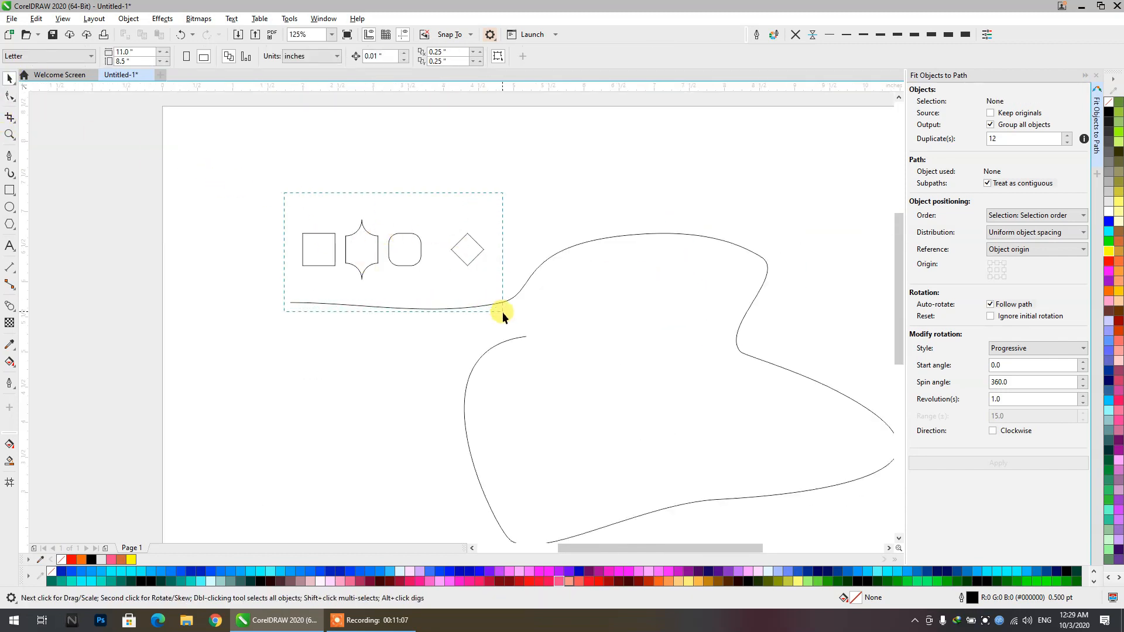
drag(502, 312, 502, 312)
click(480, 255)
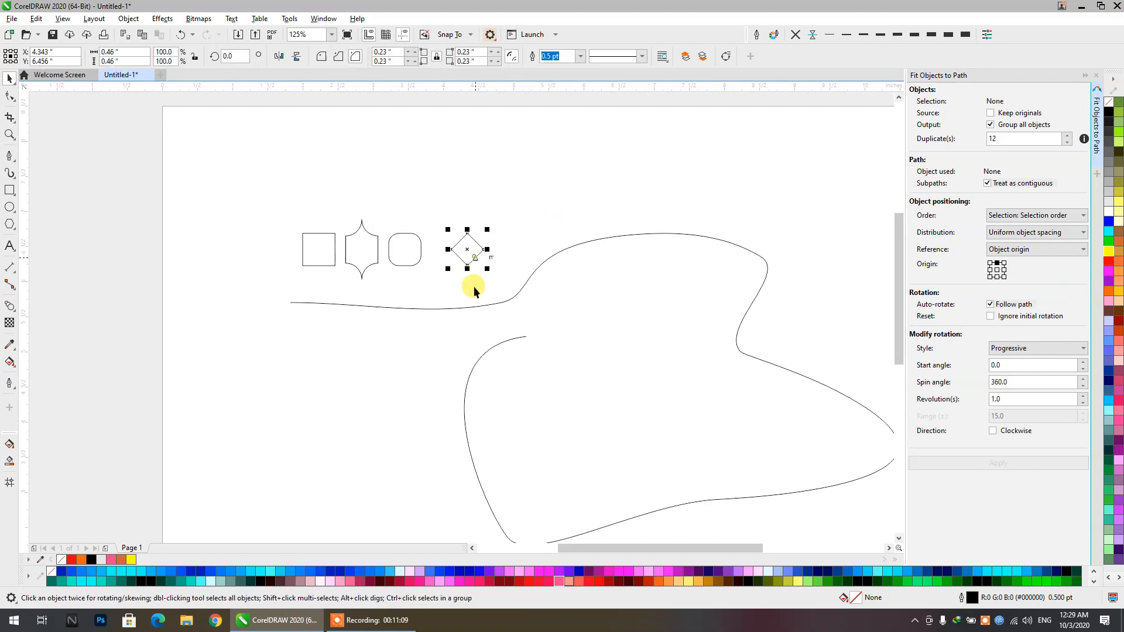
click(479, 573)
click(421, 250)
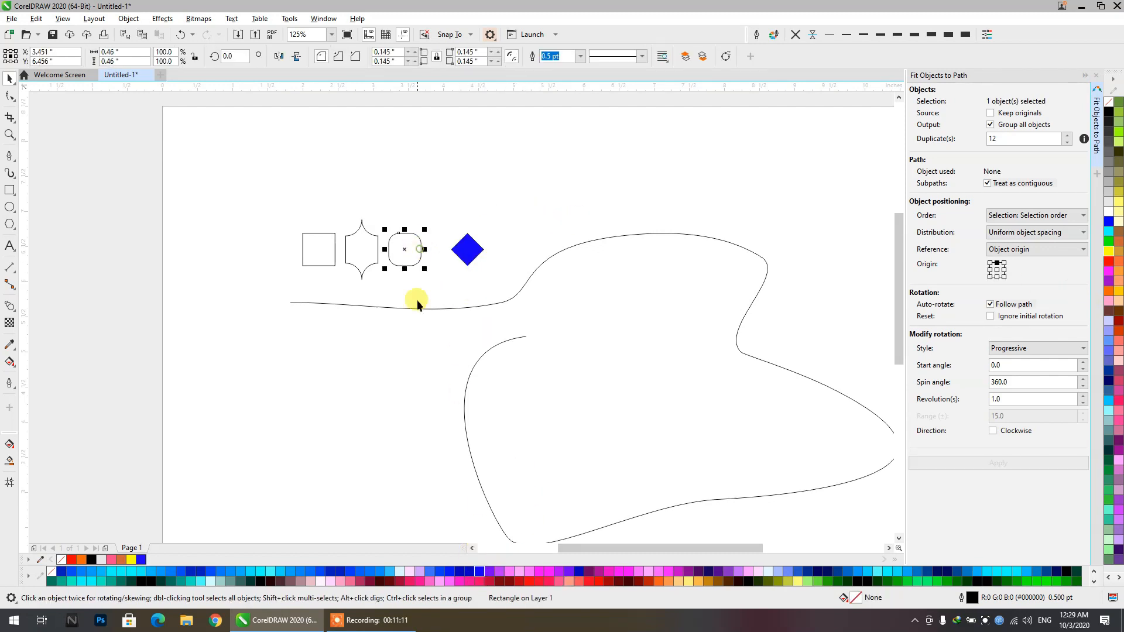
click(411, 583)
Fill the scalloped shape dark green and the plain square red, and remove the outlines of all four shapes
click(363, 247)
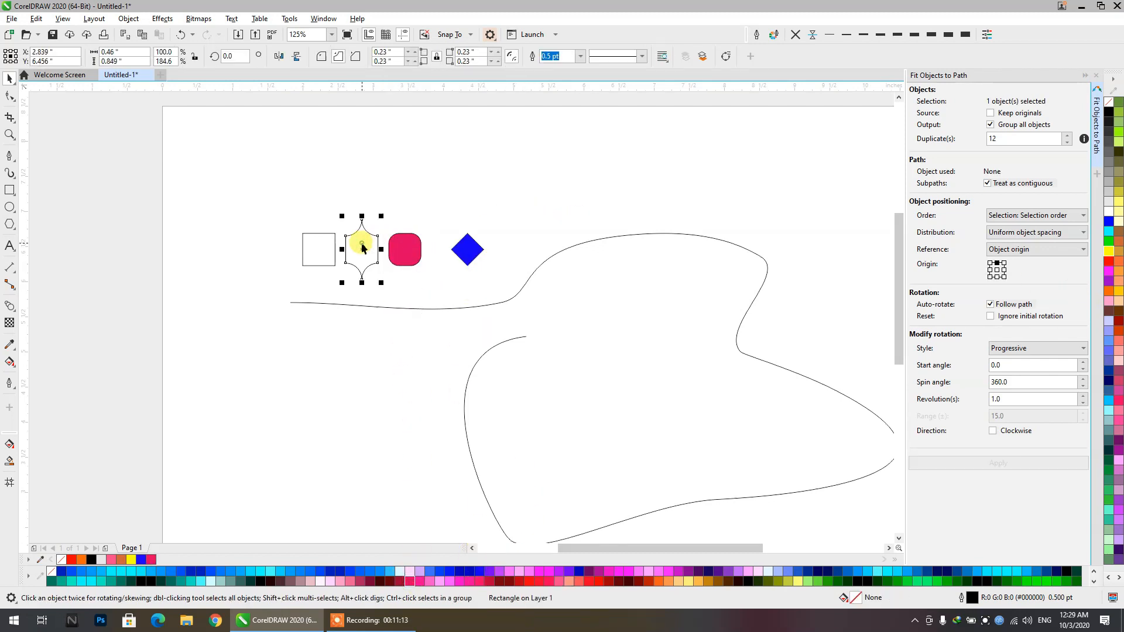
click(127, 581)
click(322, 251)
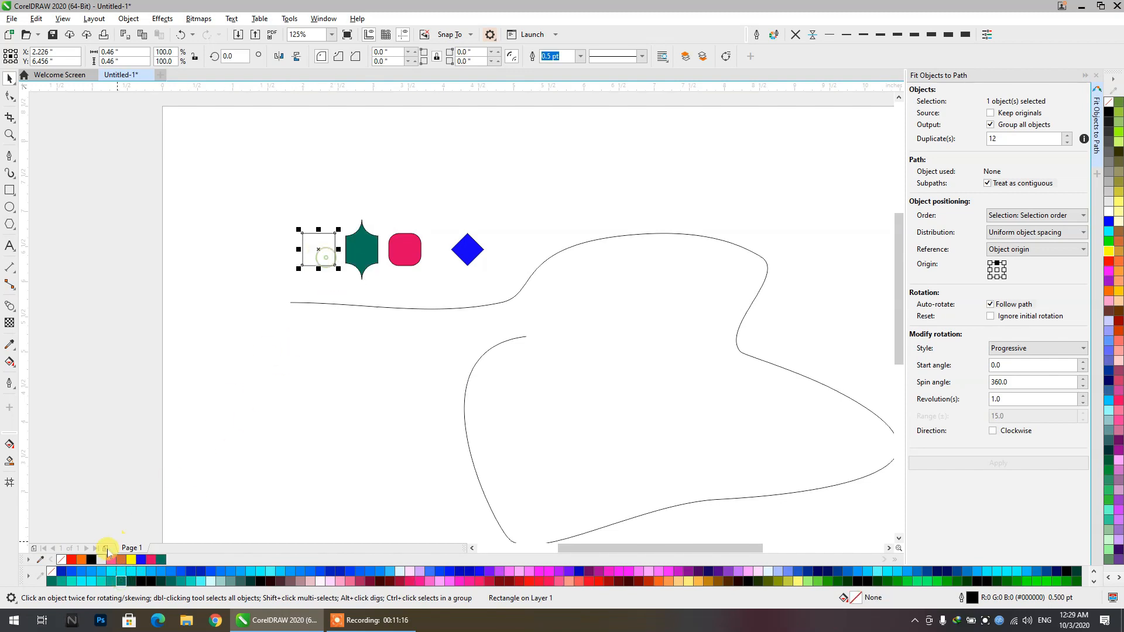
click(73, 573)
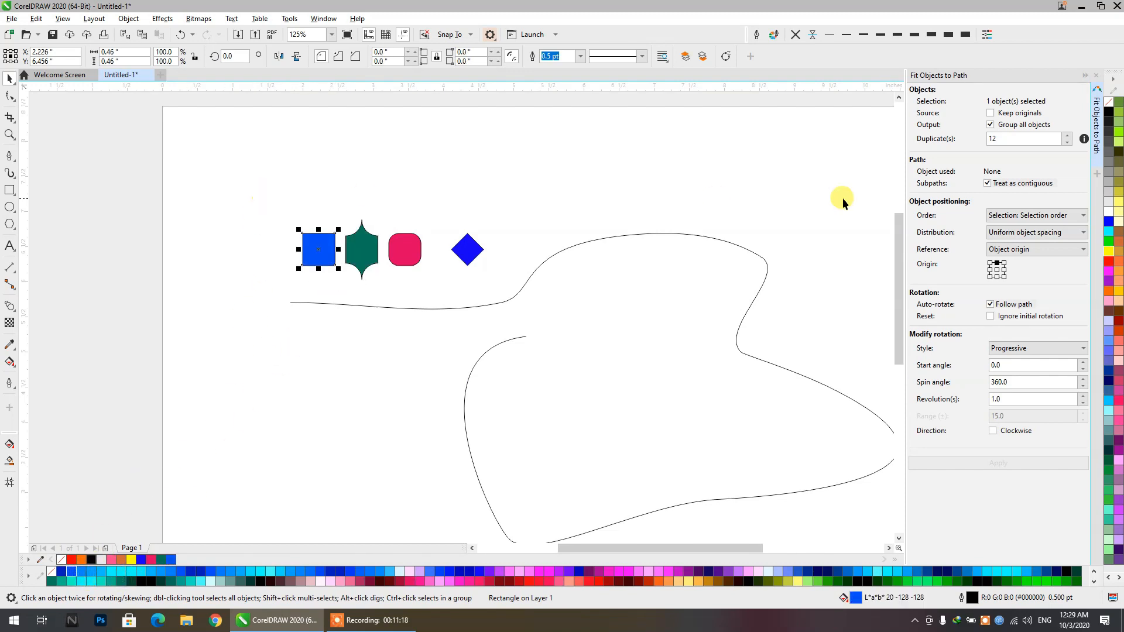
click(1108, 262)
drag(531, 164, 290, 289)
click(795, 41)
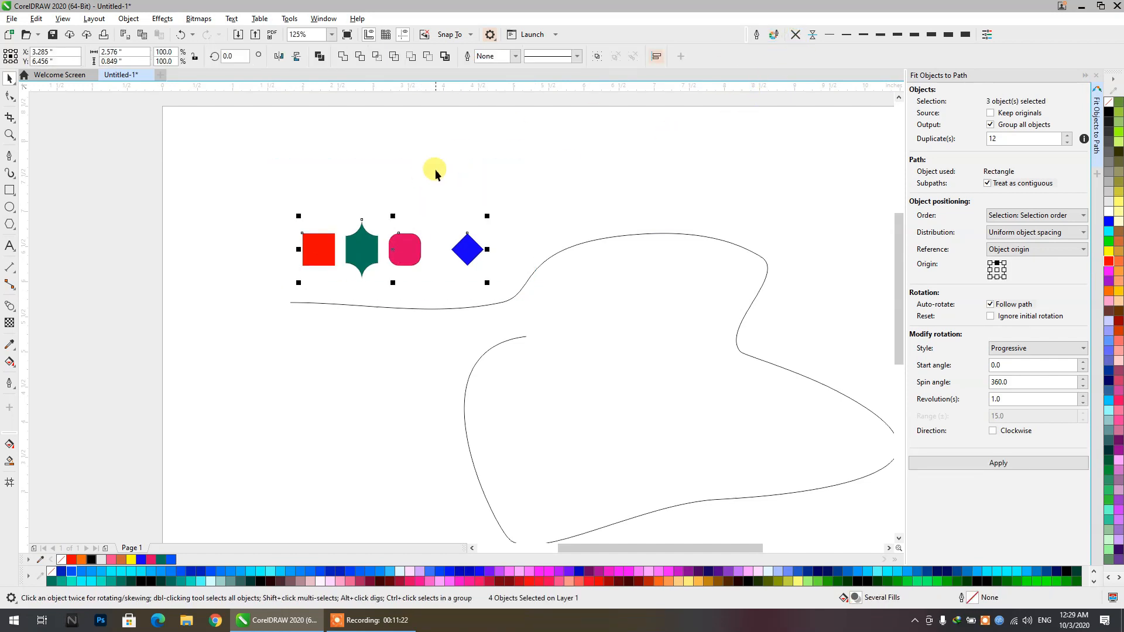
Try fitting the four shapes along the freeform curve with 12 duplicates, and undo it
scroll(531, 174, down, 2)
shift+click(619, 238)
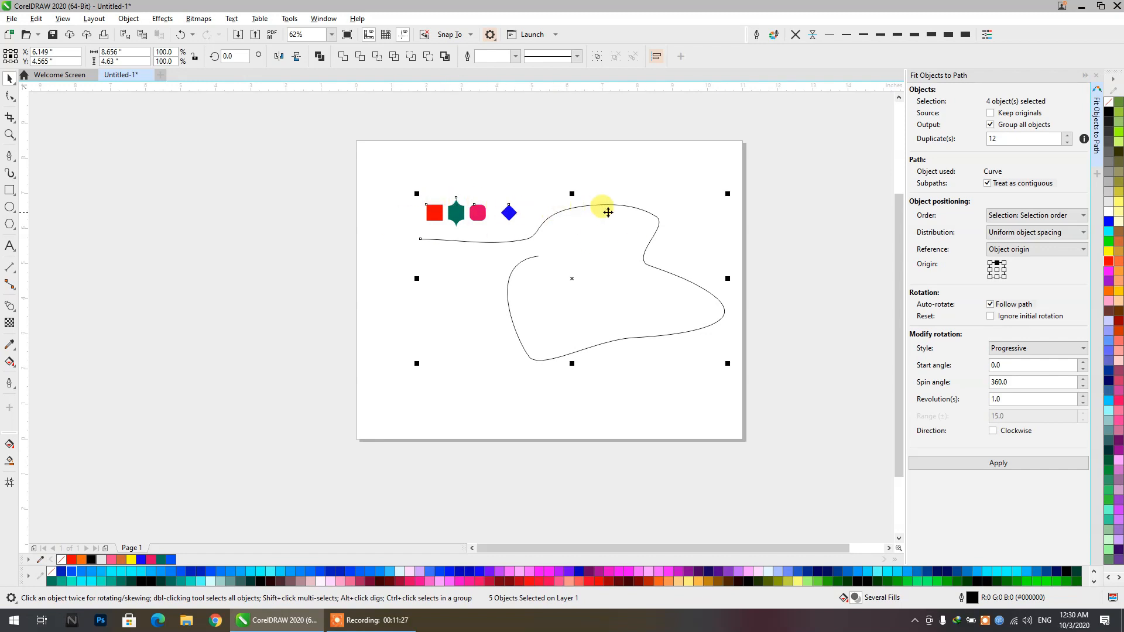
click(969, 464)
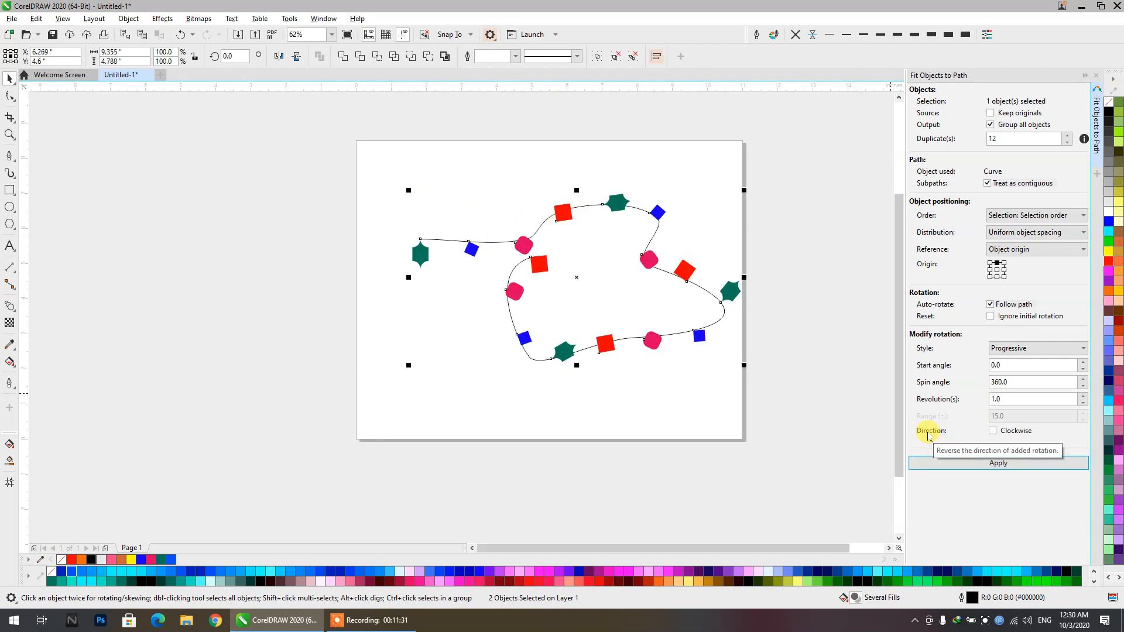
key(ctrl+z)
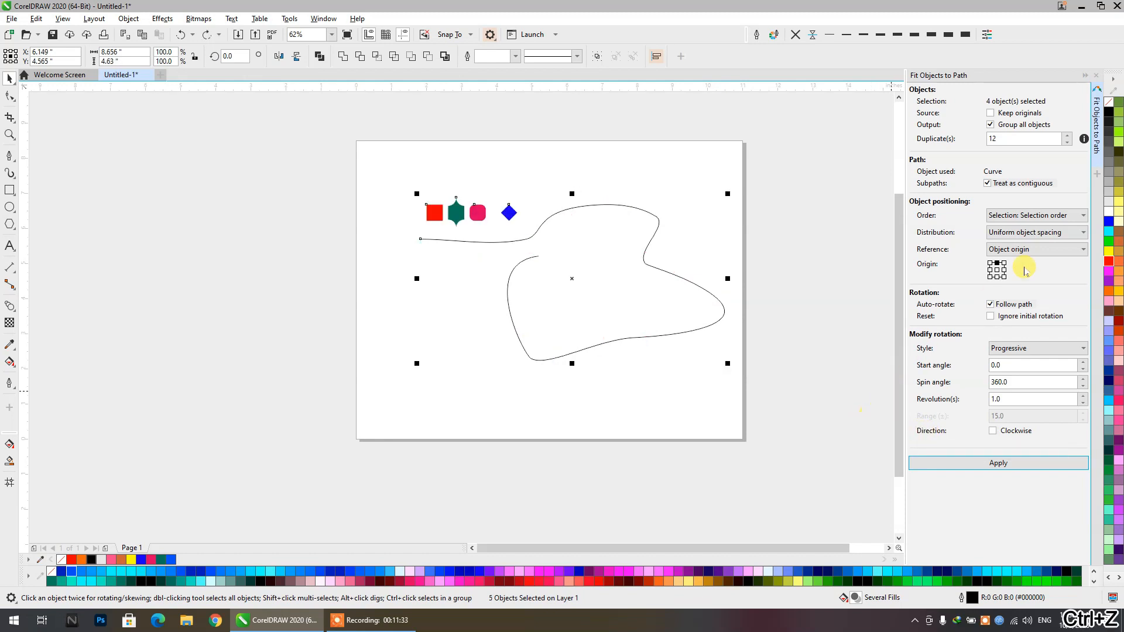
Try fitting the four shapes along the curve with 50 duplicates, and undo it
double_click(1023, 138)
text(5)
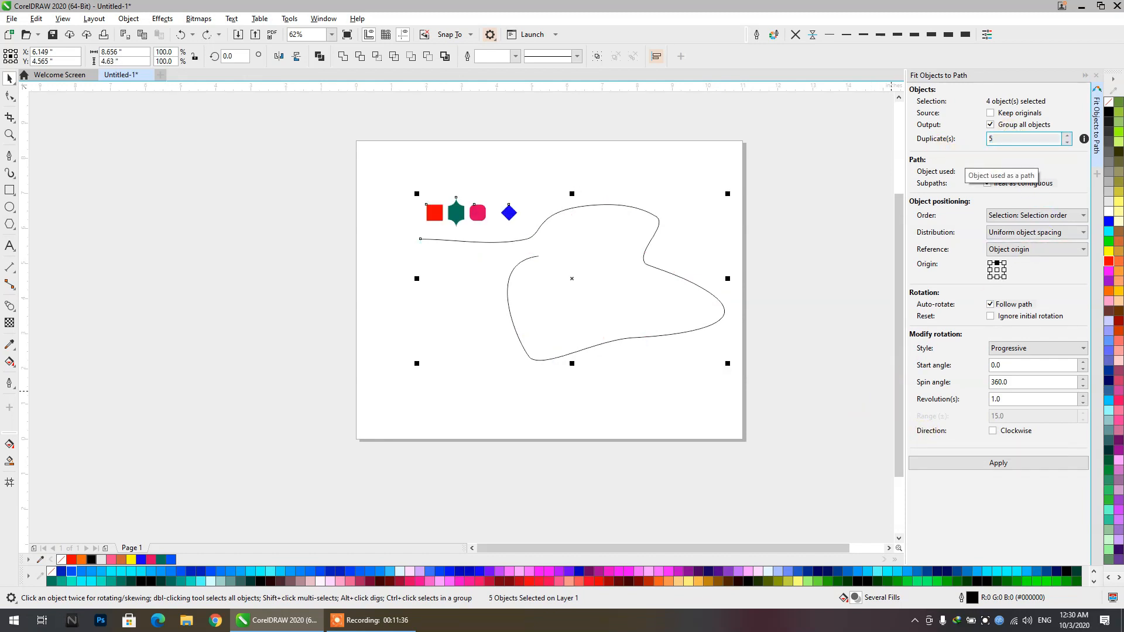
text(0)
click(998, 463)
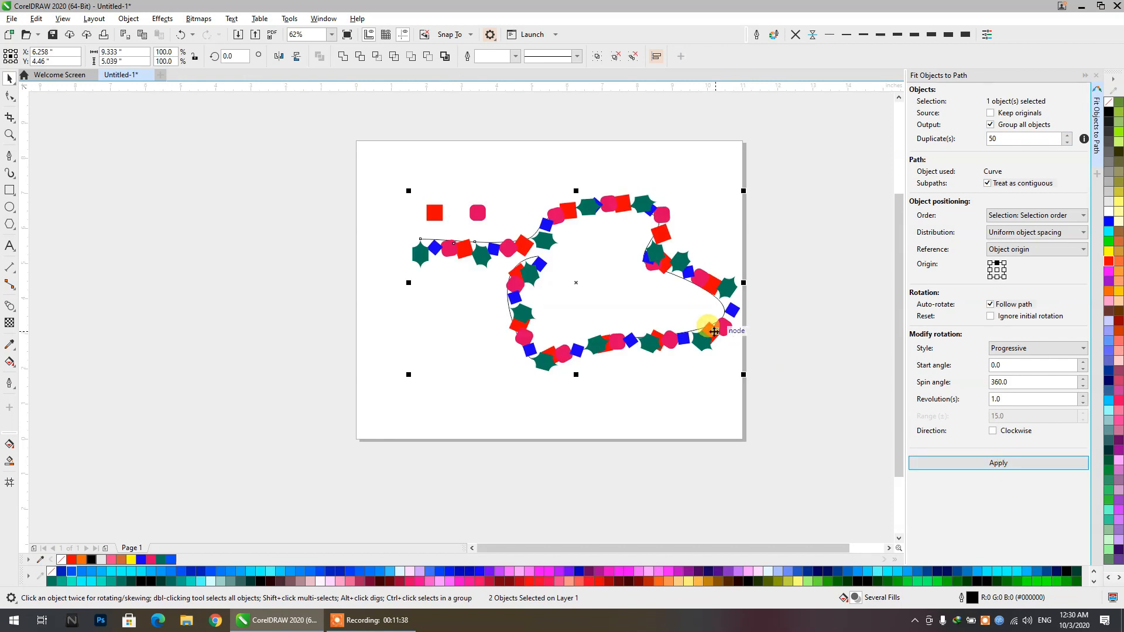
key(ctrl+z)
Try fitting the four shapes along the curve with 30 duplicates, and undo it
drag(382, 160, 752, 419)
double_click(995, 138)
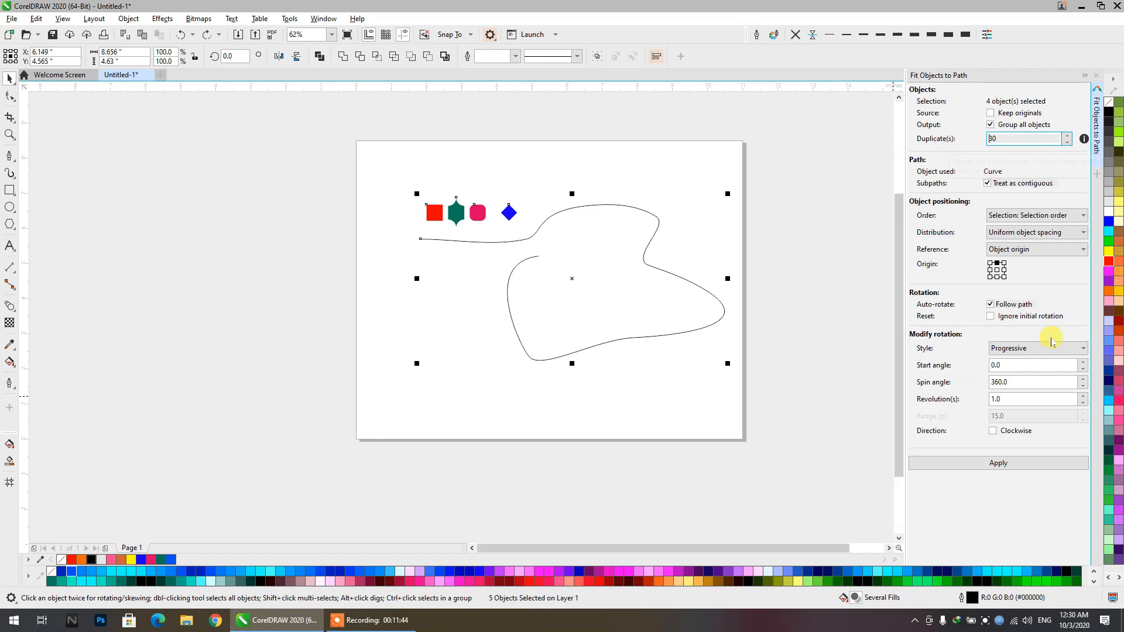
click(1015, 462)
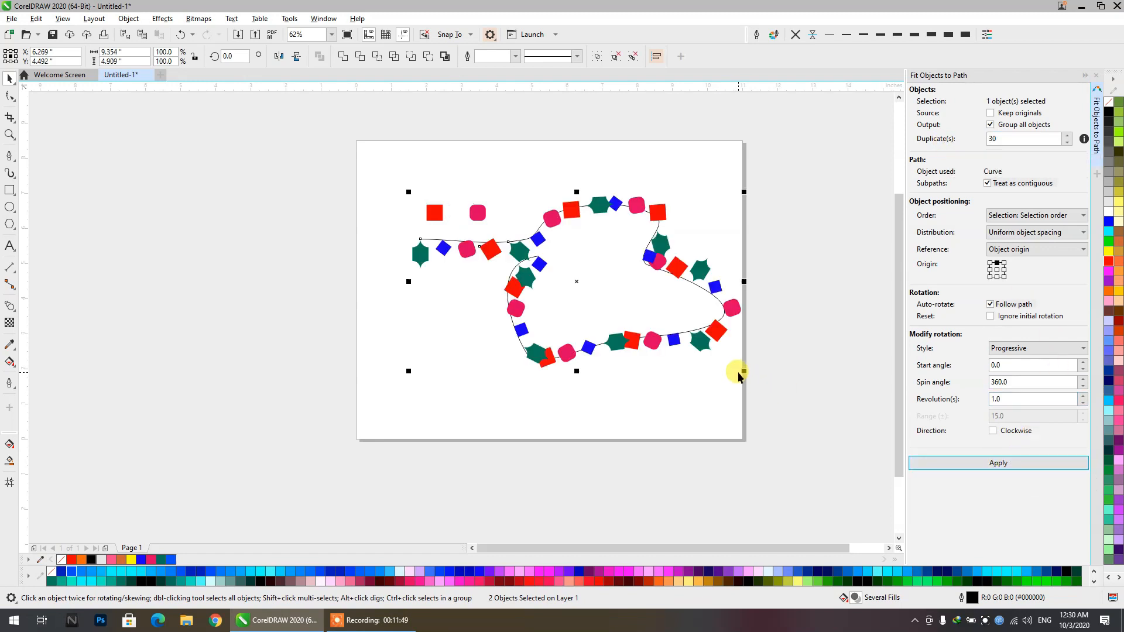
key(ctrl+z)
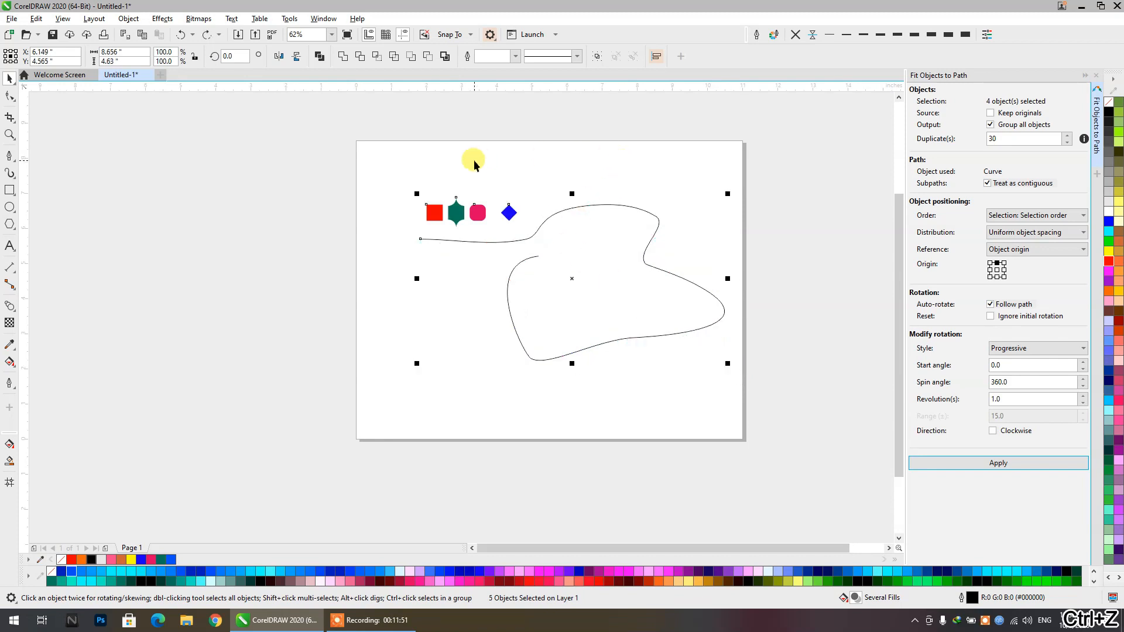
Move the blue diamond closer to the rounded square so the four shapes are evenly spaced
click(420, 163)
scroll(462, 210, up, 4)
drag(647, 230, 615, 231)
Shrink each of the four shapes about its own centre to about 27 % of its size
click(427, 195)
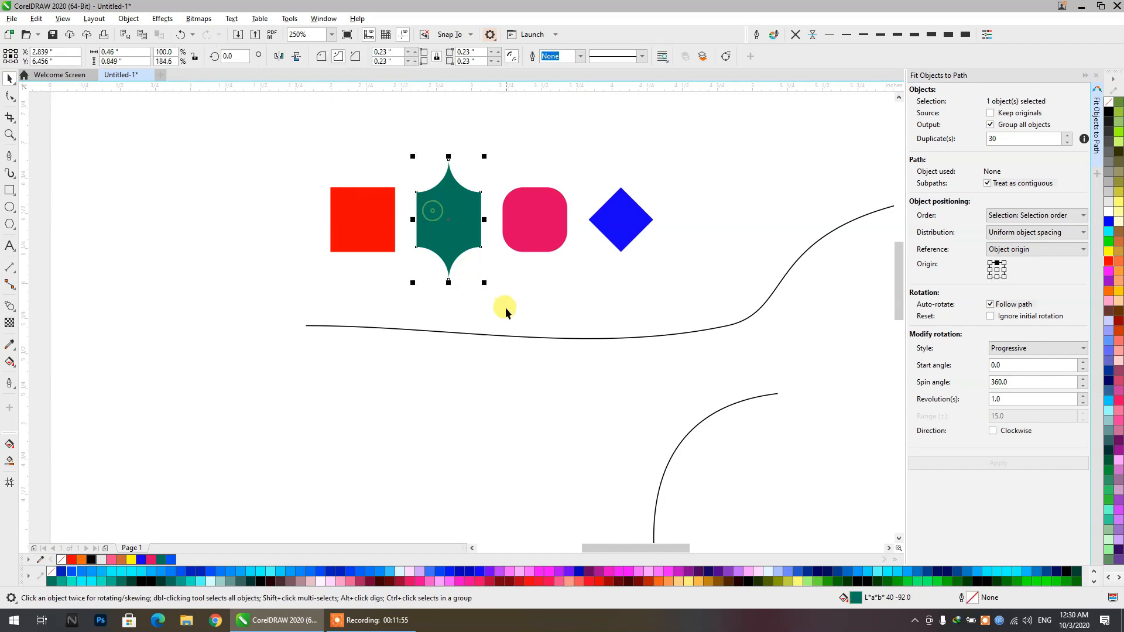
drag(483, 283, 458, 235)
click(505, 220)
key(ctrl+r)
click(385, 222)
key(ctrl+r)
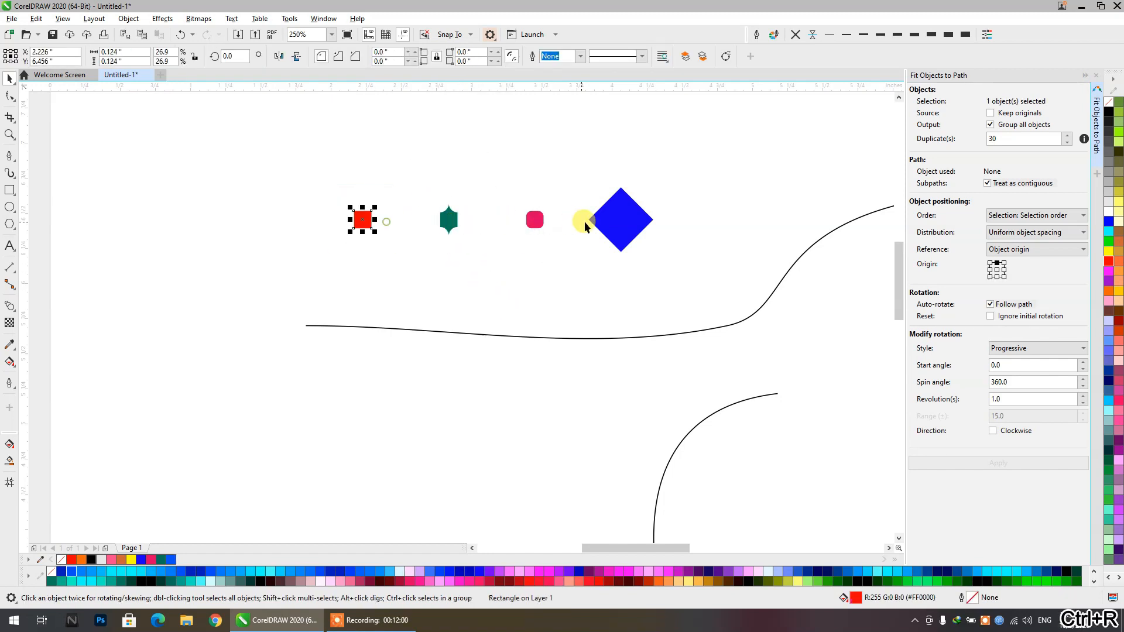
click(595, 220)
key(ctrl+r)
click(668, 168)
Fit the four small shapes along the freeform curve with 80 duplicates
drag(284, 253, 283, 253)
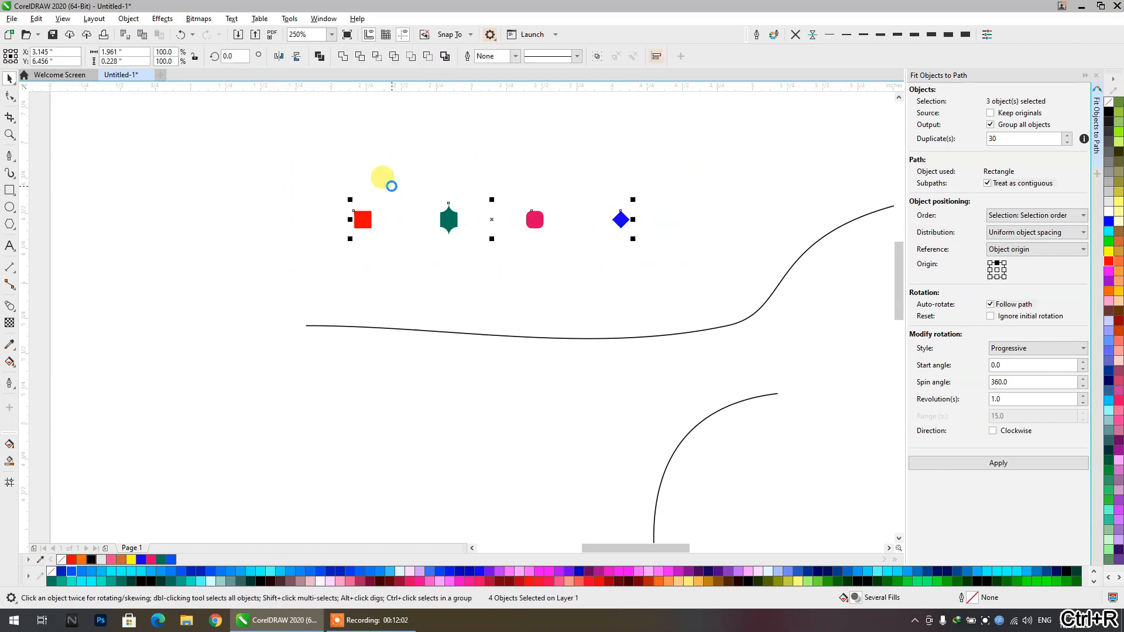
scroll(381, 175, down, 5)
shift+click(594, 215)
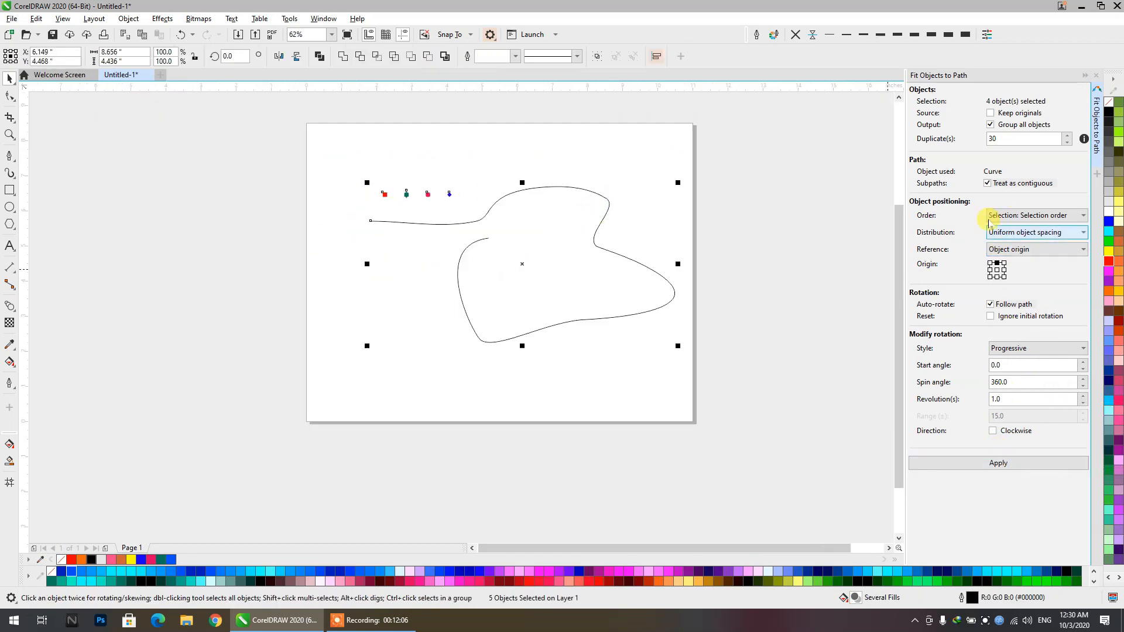
double_click(1002, 140)
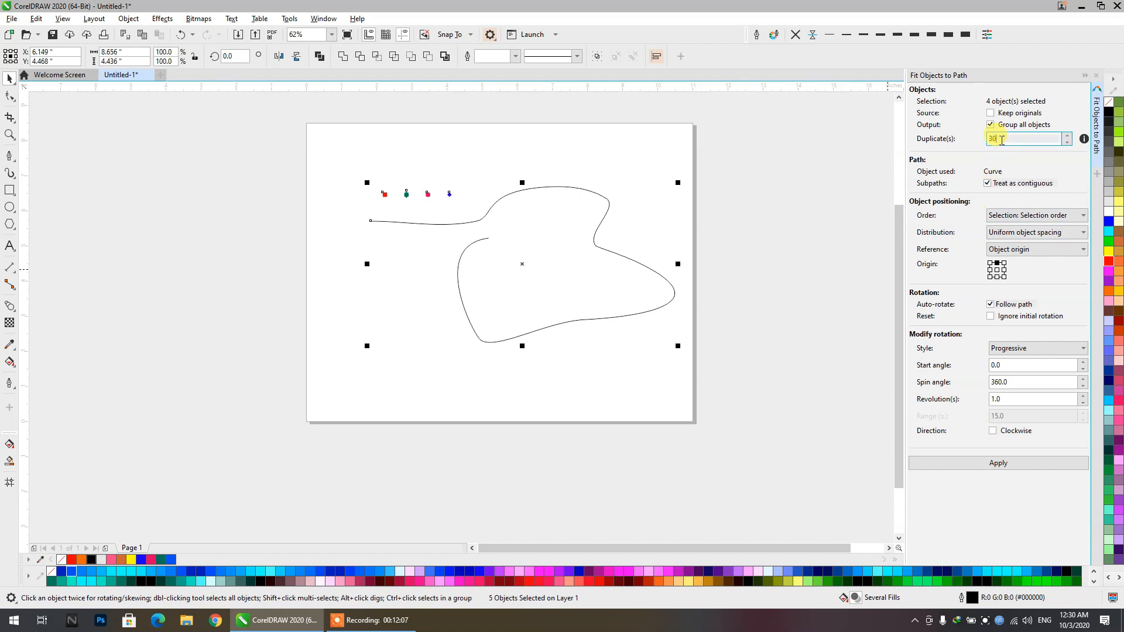
click(1011, 463)
scroll(616, 190, up, 3)
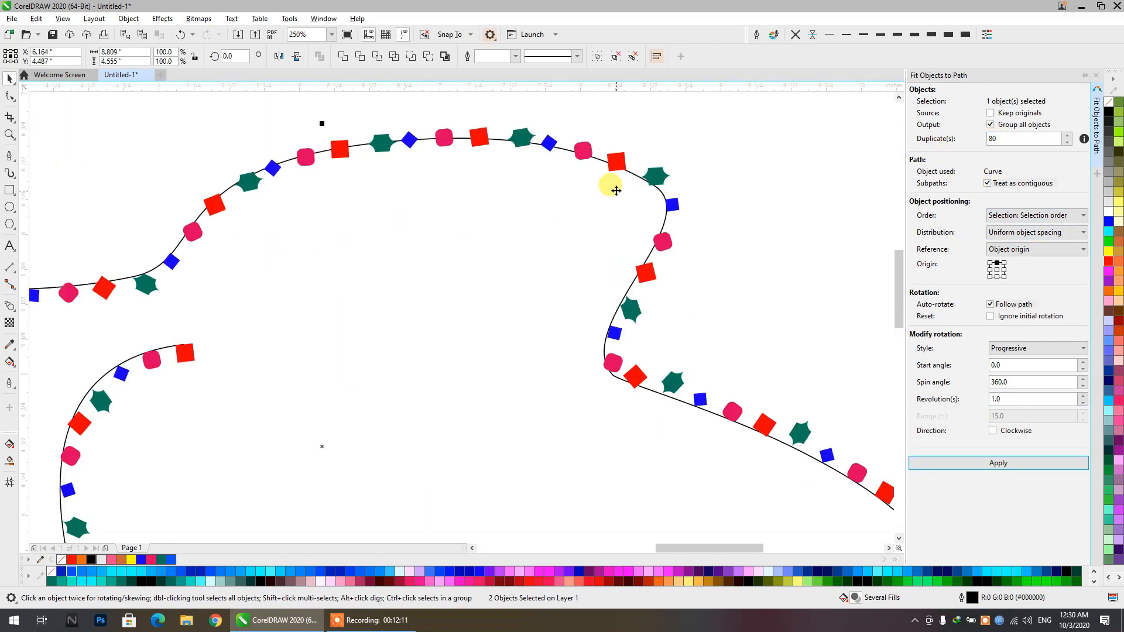
scroll(616, 190, down, 2)
click(509, 239)
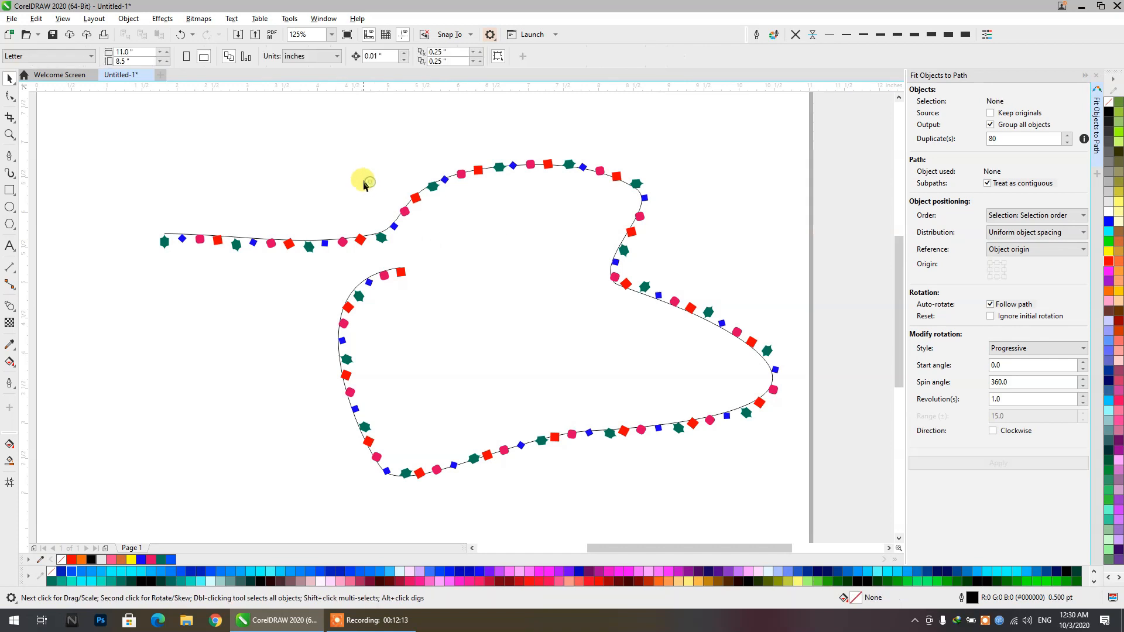
scroll(334, 177, up, 3)
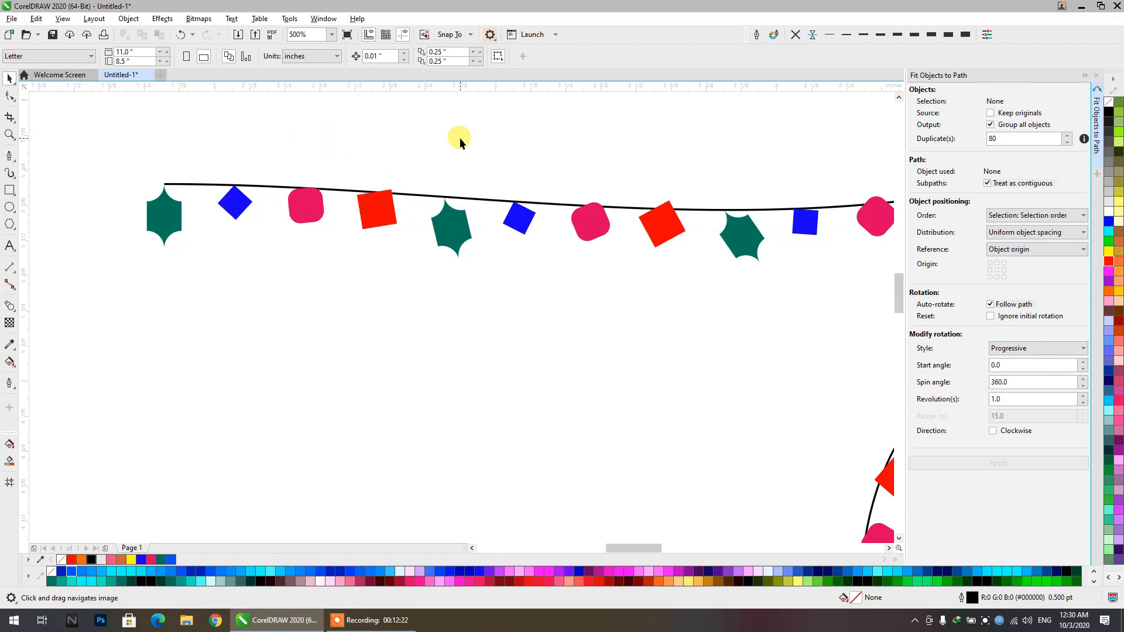
scroll(676, 219, down, 5)
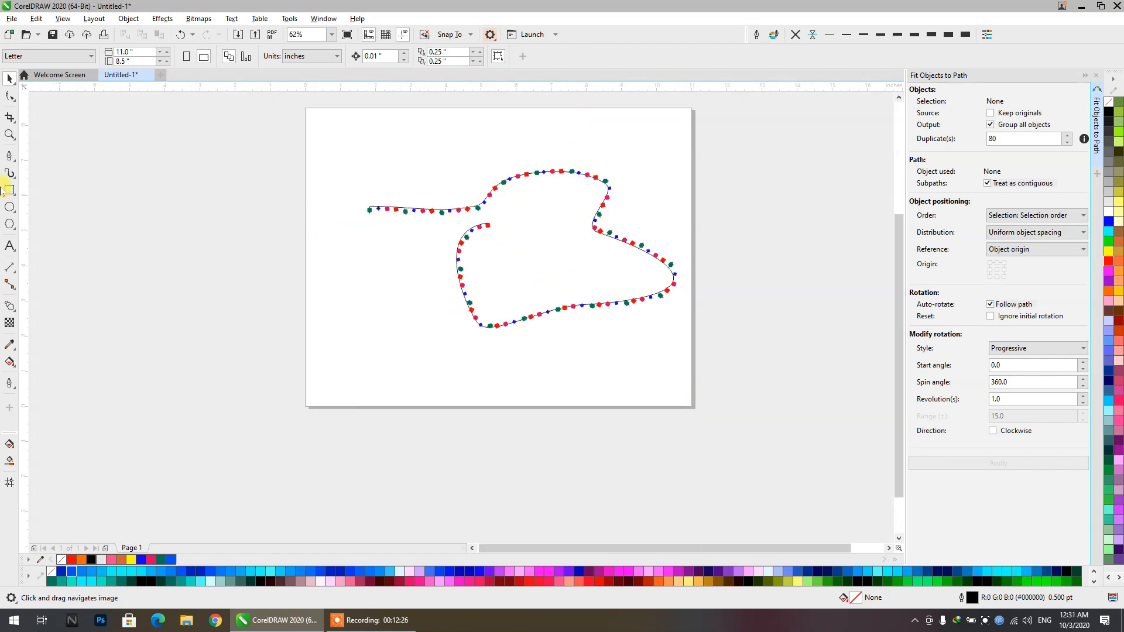
Draw an upright ellipse about 0.733 by 1.806 inches in the empty area beside the page
drag(260, 204, 721, 244)
click(10, 208)
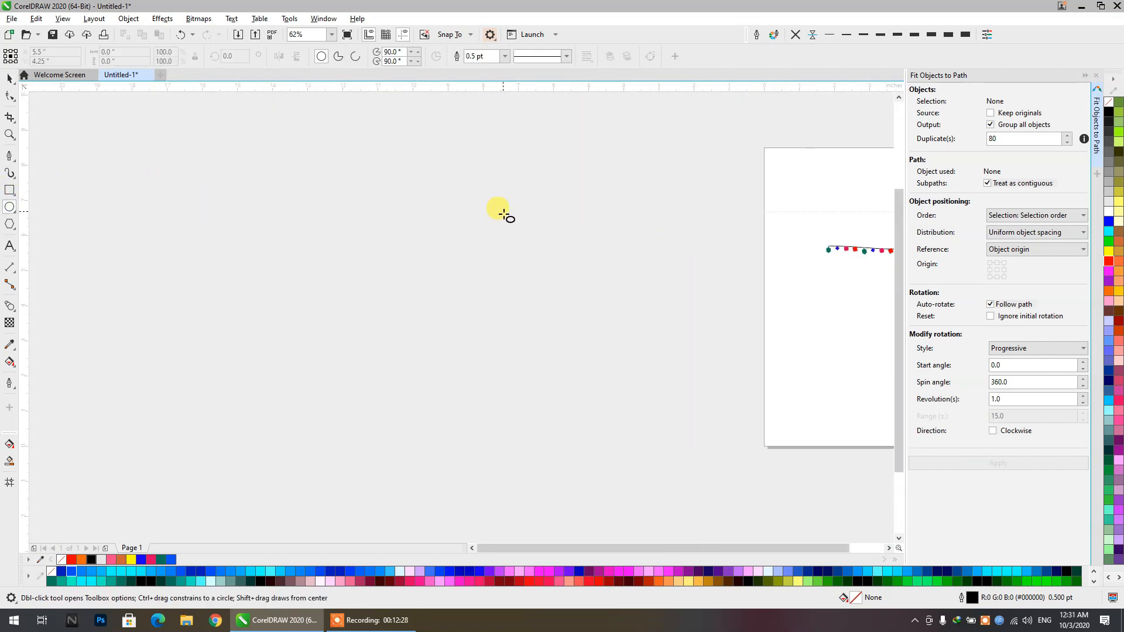
drag(499, 208, 532, 279)
Draw a rectangle about 0.45 by 0.775 inch overlapping the top of the ellipse
click(9, 189)
scroll(465, 222, up, 1)
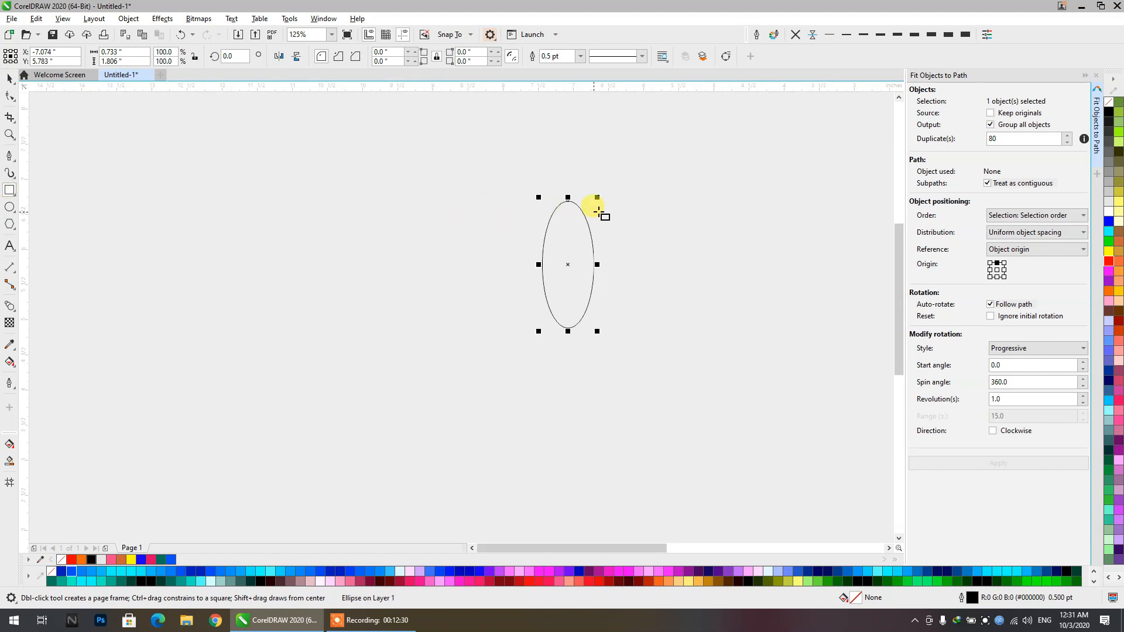
drag(597, 209, 493, 232)
scroll(437, 210, up, 1)
mouse_move(456, 186)
mouse_down()
mouse_move(529, 295)
mouse_move(520, 295)
mouse_up()
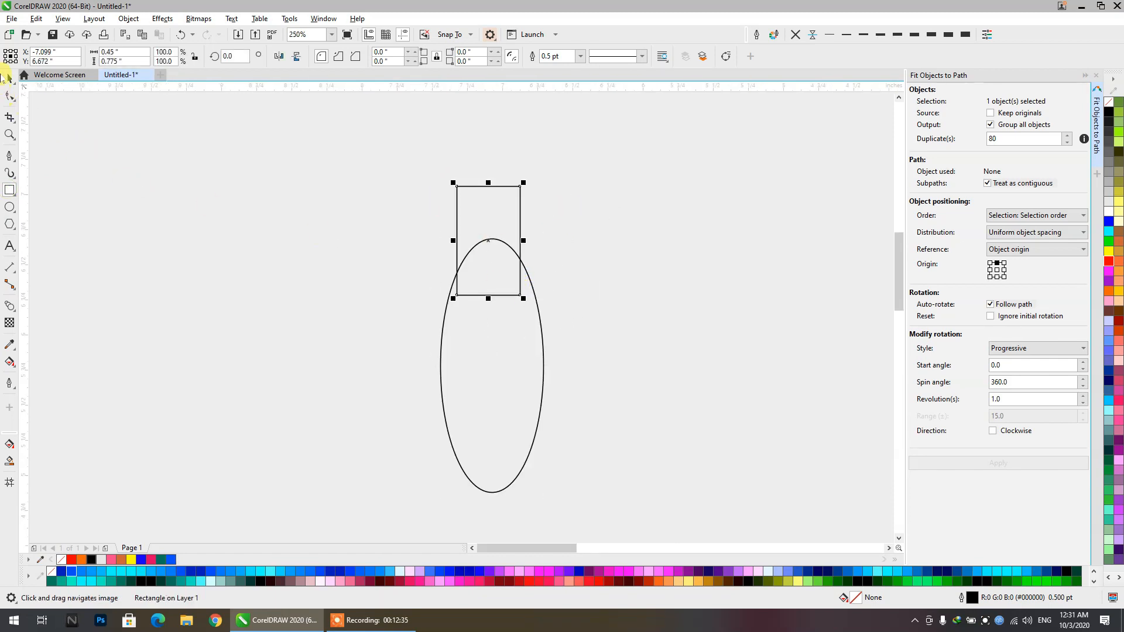
Centre the rectangle horizontally on the ellipse
click(11, 78)
shift+click(473, 347)
key(c)
click(607, 320)
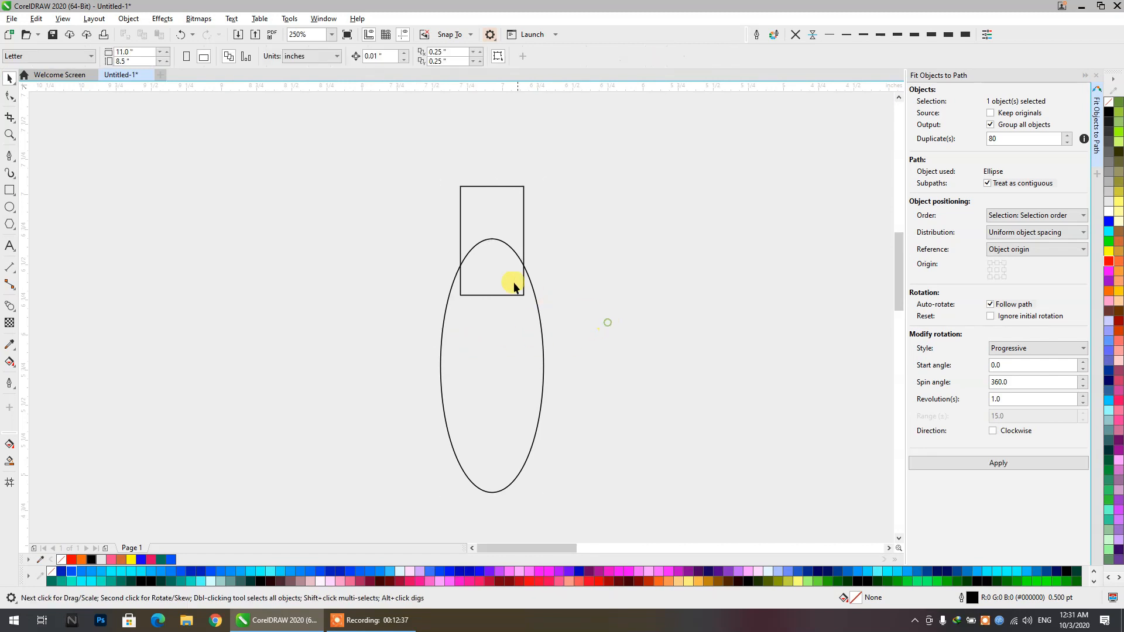
Fill the rectangle with 20% grey (#CCCCCC) and apply a horizontal linear fountain fill across it
click(480, 238)
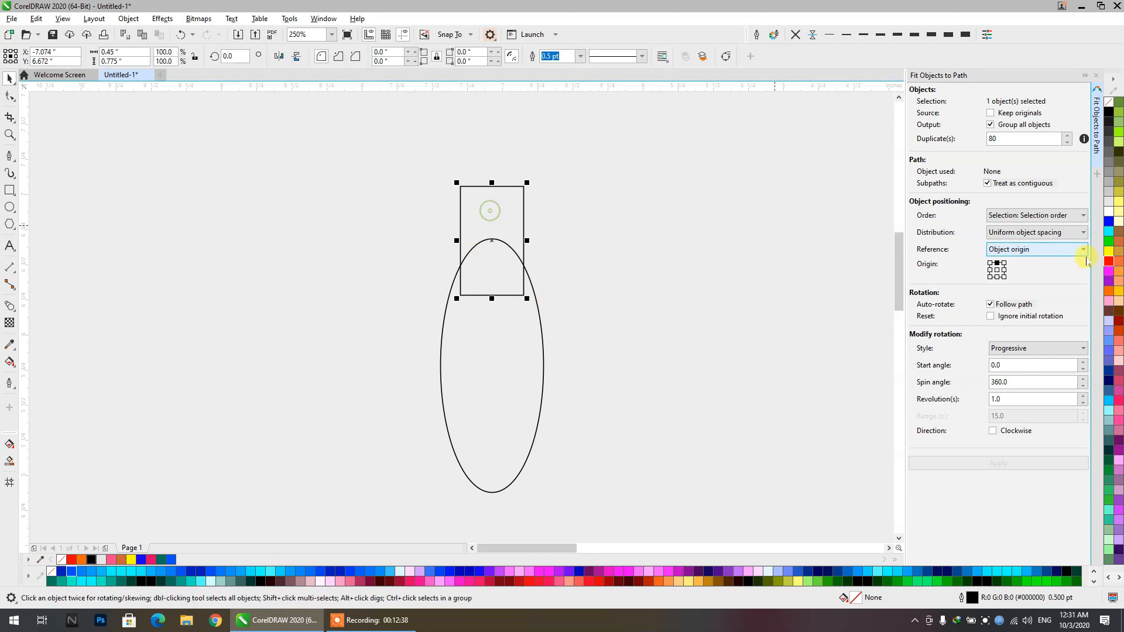
click(1112, 192)
click(10, 361)
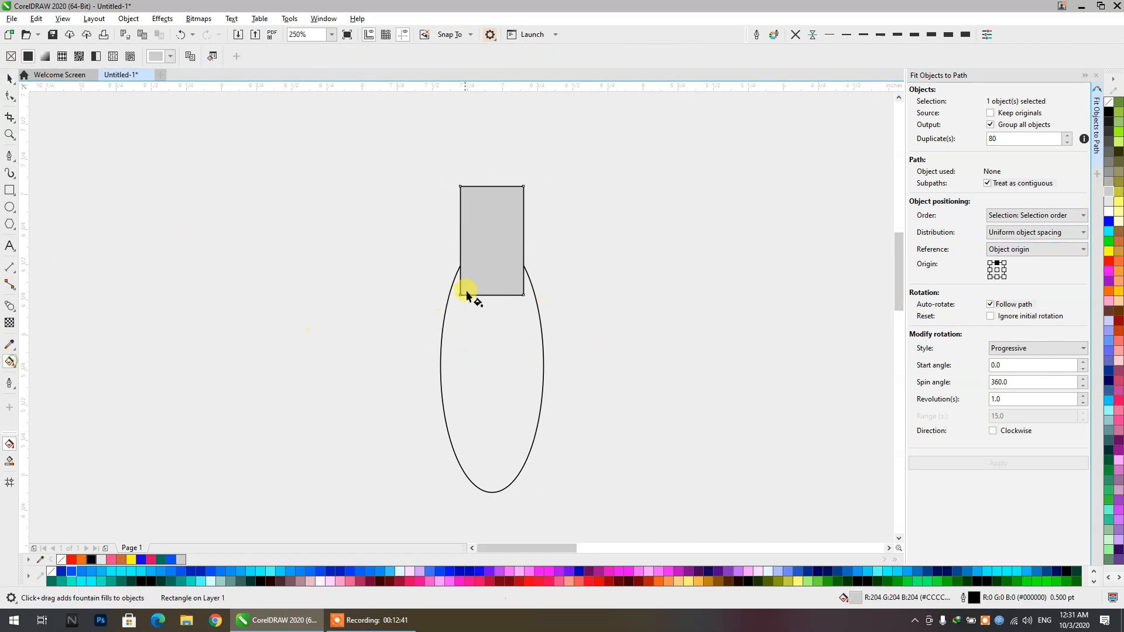
scroll(466, 291, up, 2)
drag(446, 219, 517, 220)
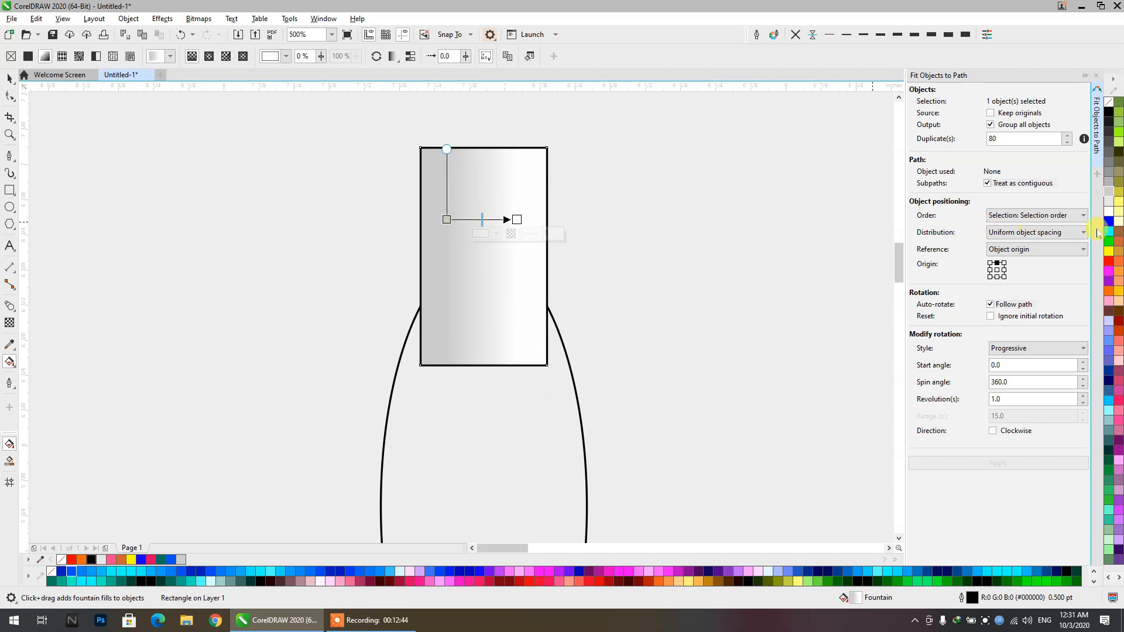
Set the rectangle gradient's end colour to the same light grey and add a lighter grey stop near its middle
click(1112, 192)
click(479, 219)
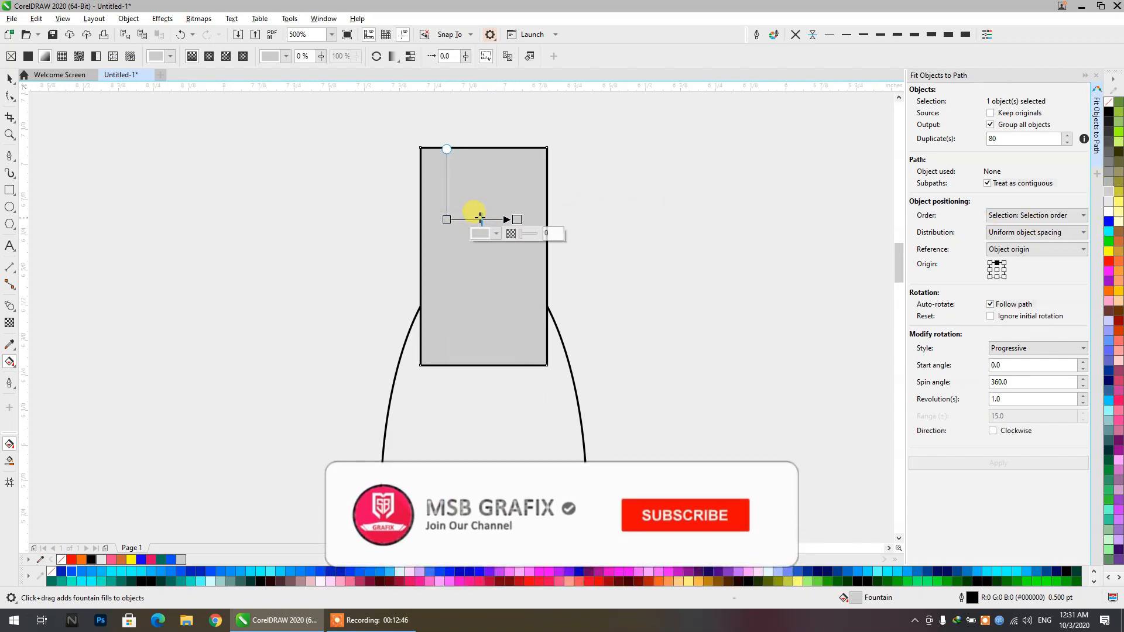
double_click(477, 220)
click(1109, 202)
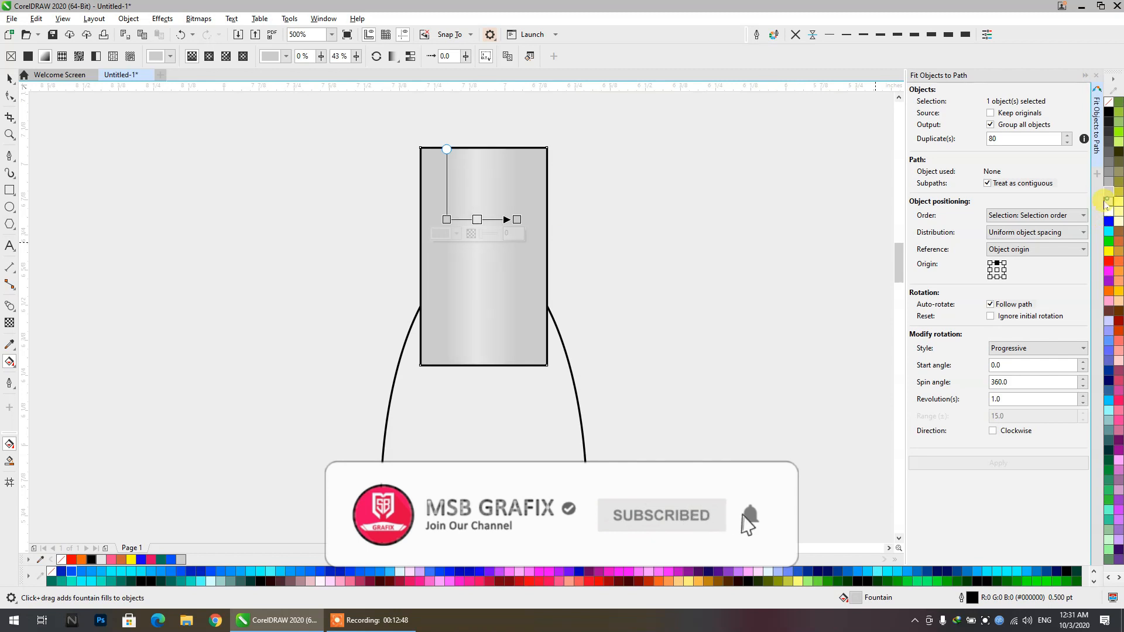
click(9, 79)
Fill the ellipse below the rectangle with red (#FF0000)
scroll(313, 126, down, 2)
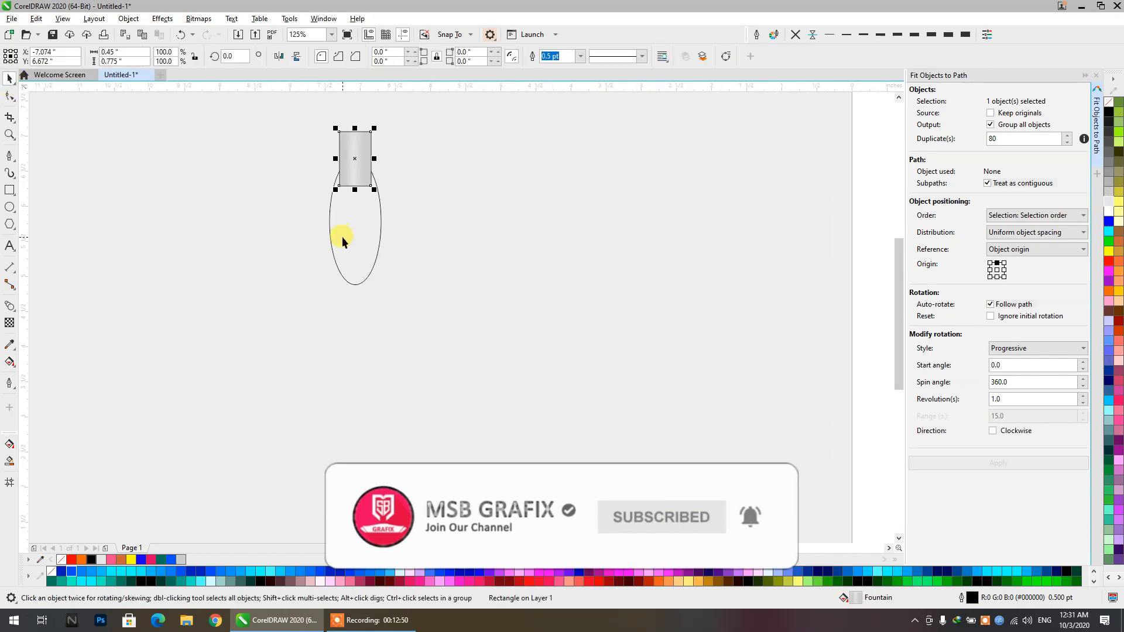
click(342, 237)
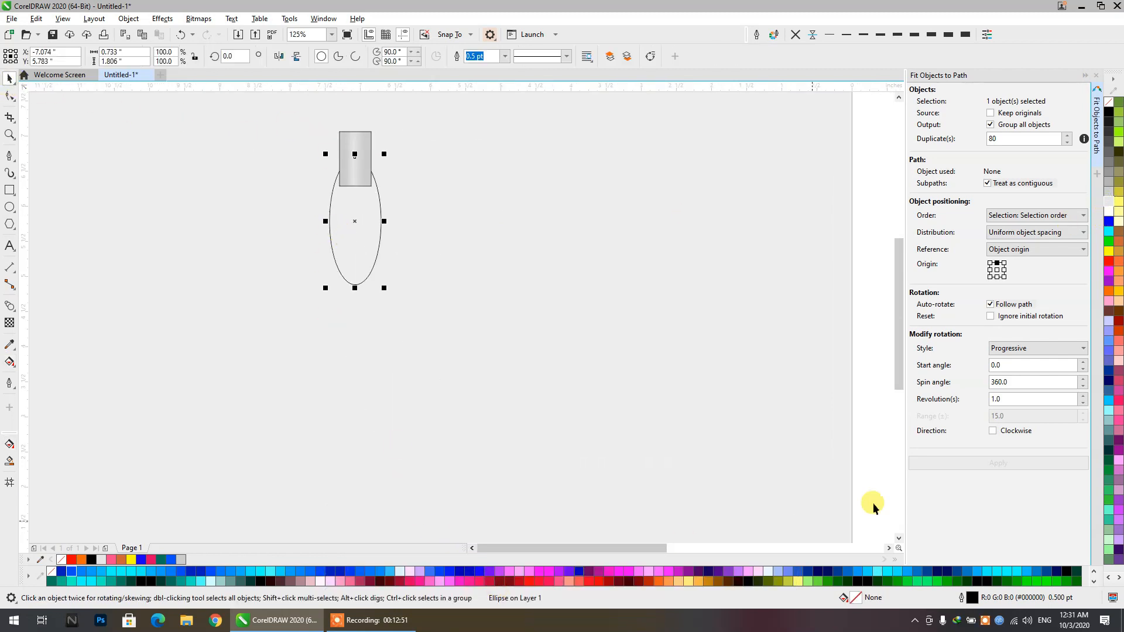
click(1108, 261)
scroll(352, 196, up, 1)
Apply an elliptical fountain fill between red and white to the ellipse
click(10, 361)
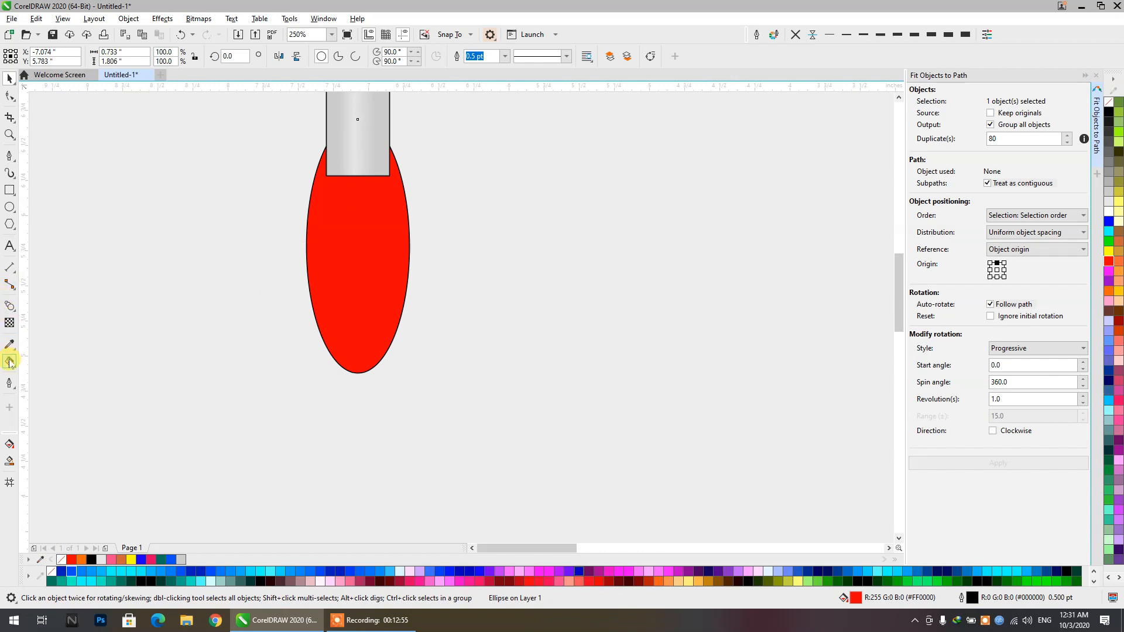
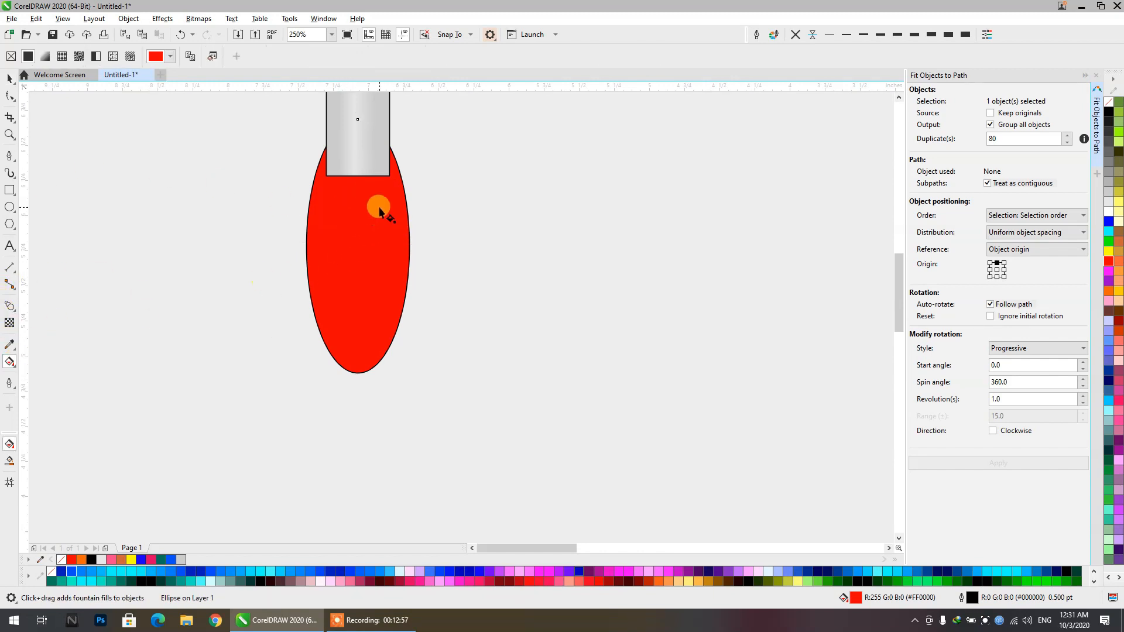
drag(379, 207, 335, 297)
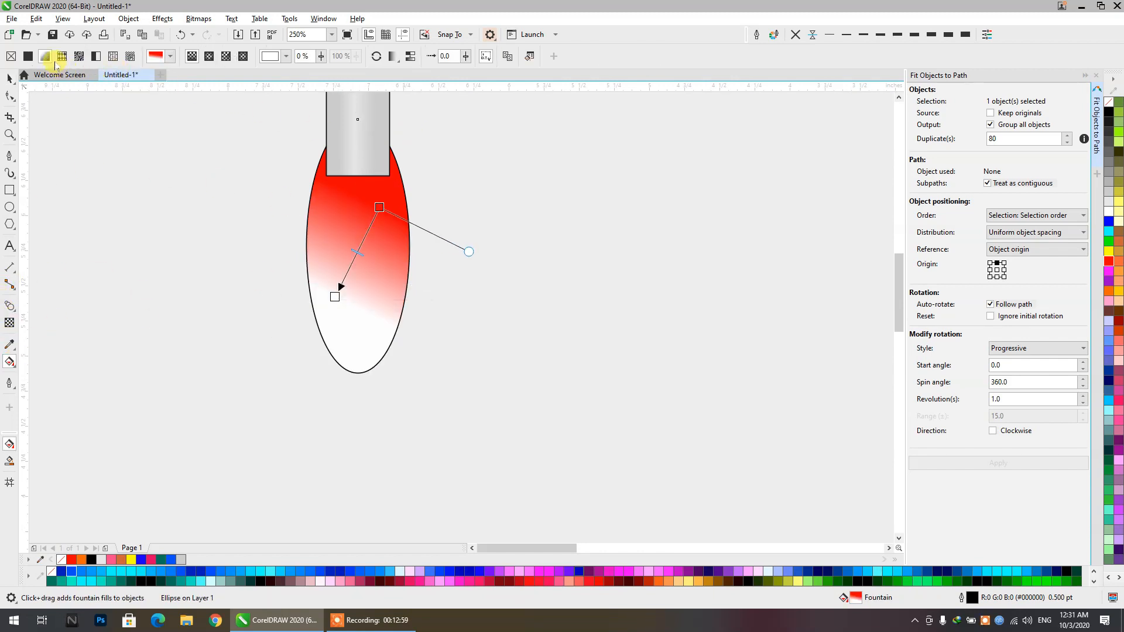
click(208, 57)
Reposition and enlarge the ellipse's gradient so a soft white highlight sits in its lower-left part, surrounded by red
drag(357, 249, 325, 286)
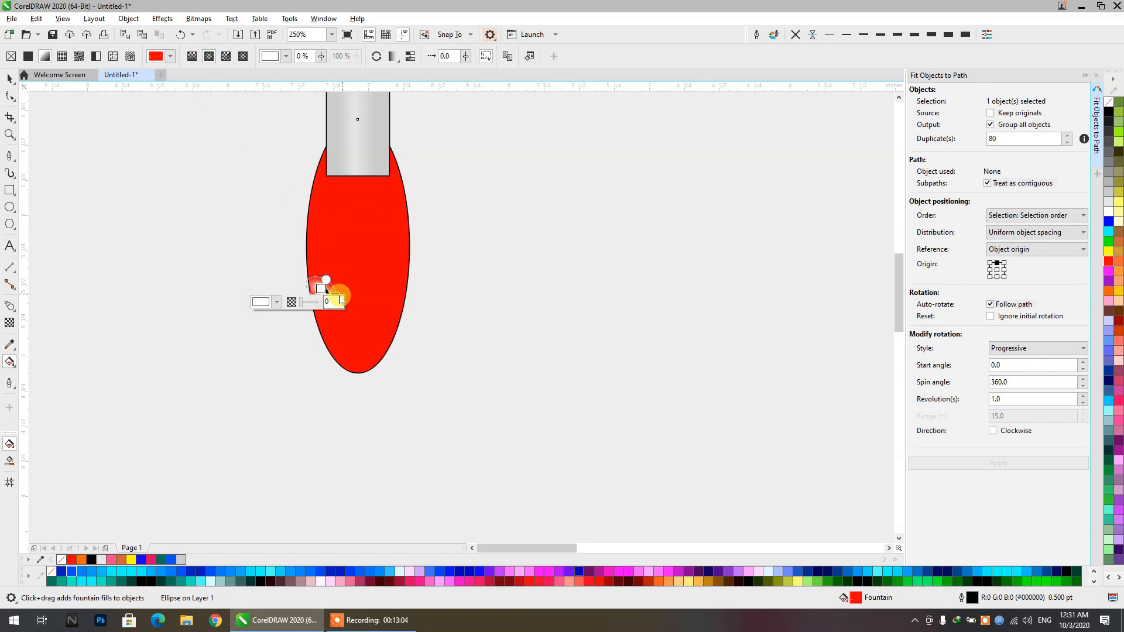
click(339, 293)
scroll(335, 299, up, 2)
drag(332, 308, 396, 108)
scroll(401, 203, down, 1)
drag(404, 208, 413, 351)
drag(406, 299, 417, 243)
drag(375, 395, 370, 363)
scroll(400, 270, down, 2)
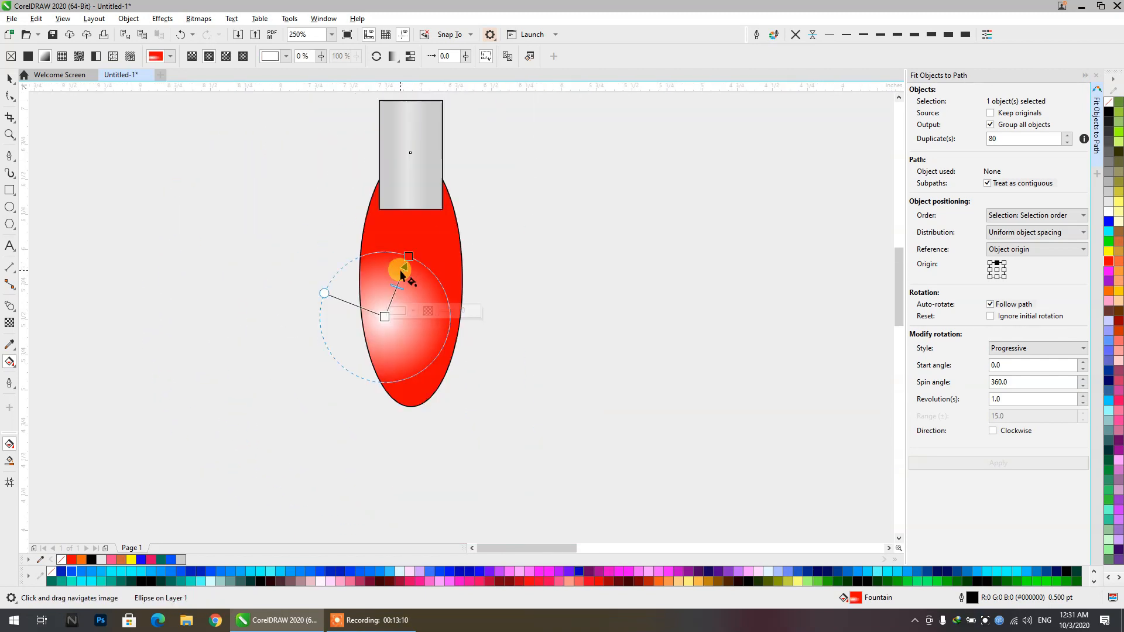
scroll(400, 270, up, 1)
click(7, 78)
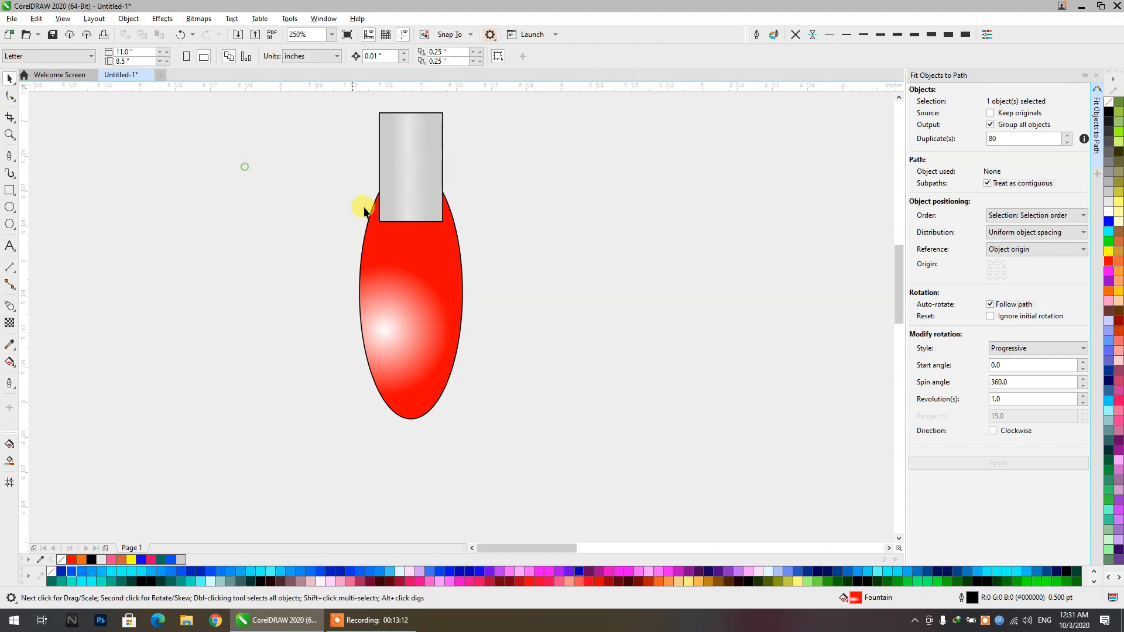
Select the grey rectangle and the red ellipse together and remove their outlines
click(409, 256)
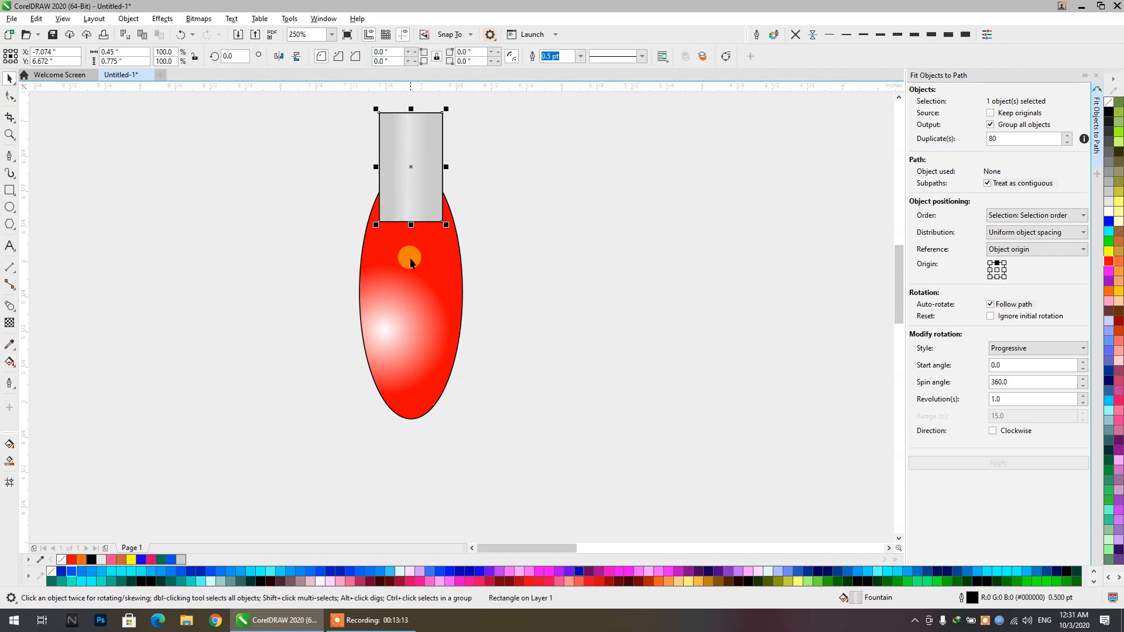
shift+click(432, 198)
scroll(572, 233, down, 2)
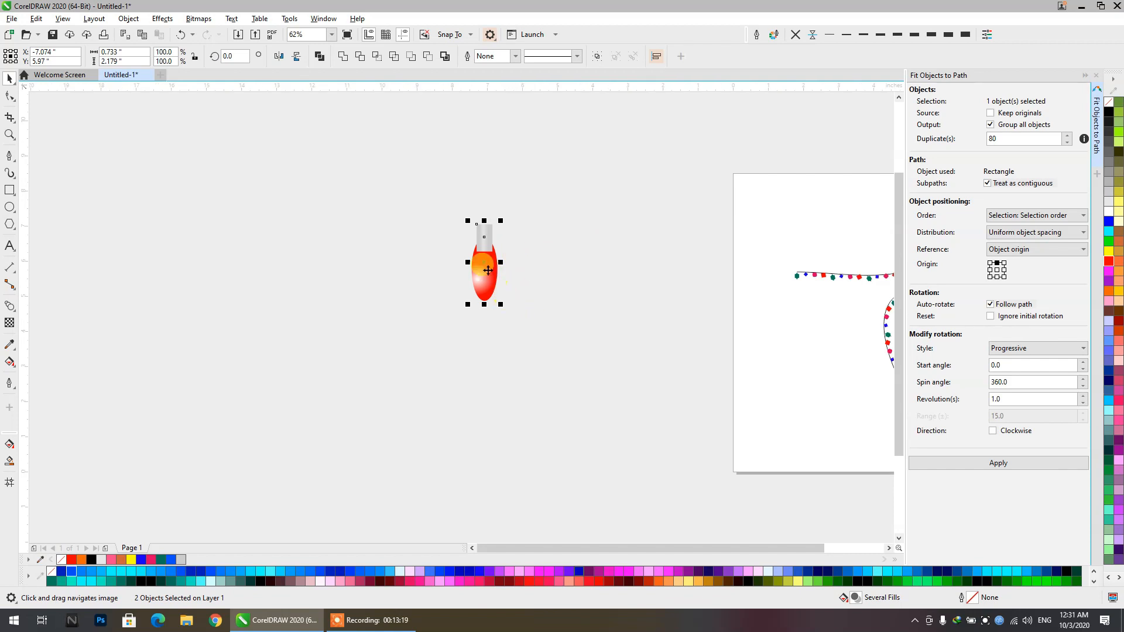
scroll(483, 266, up, 2)
Narrow the grey rectangle symmetrically to about 0.288 inch and shorten it from below to about 0.505 inch high
click(557, 196)
click(476, 167)
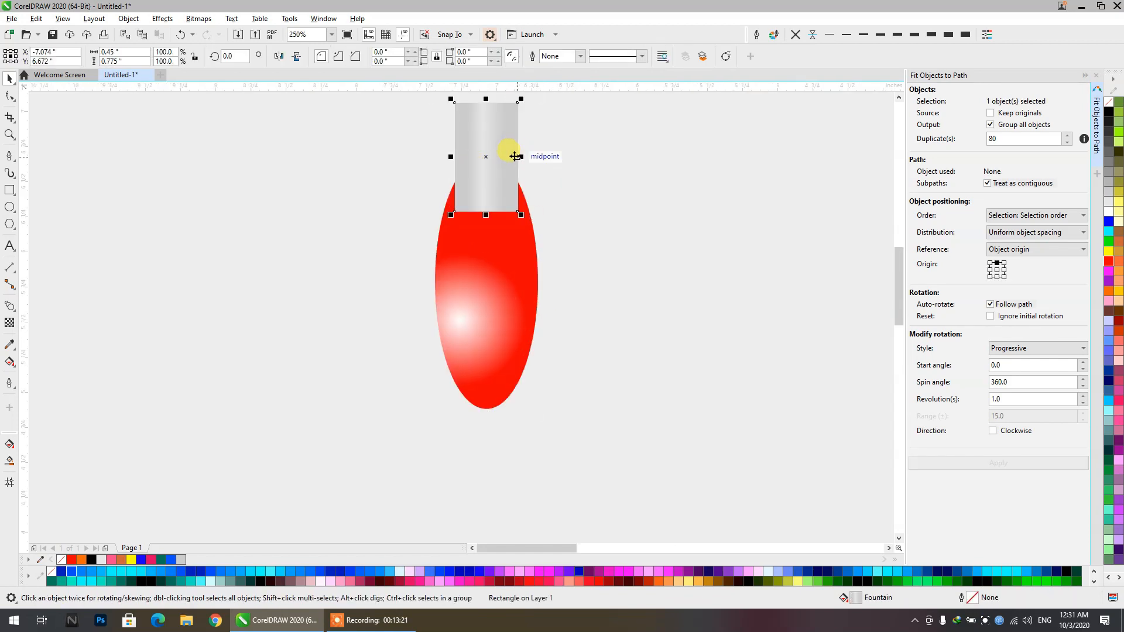
mouse_move(520, 157)
mouse_down()
mouse_move(499, 153)
mouse_move(525, 170)
mouse_up()
scroll(490, 148, up, 1)
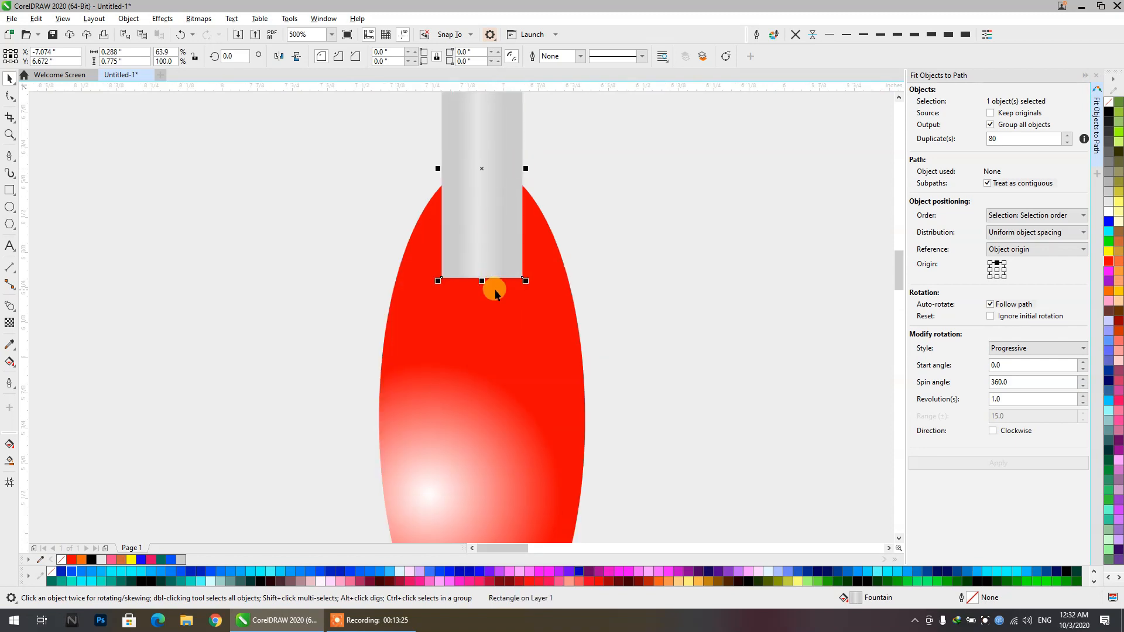
drag(482, 281, 483, 202)
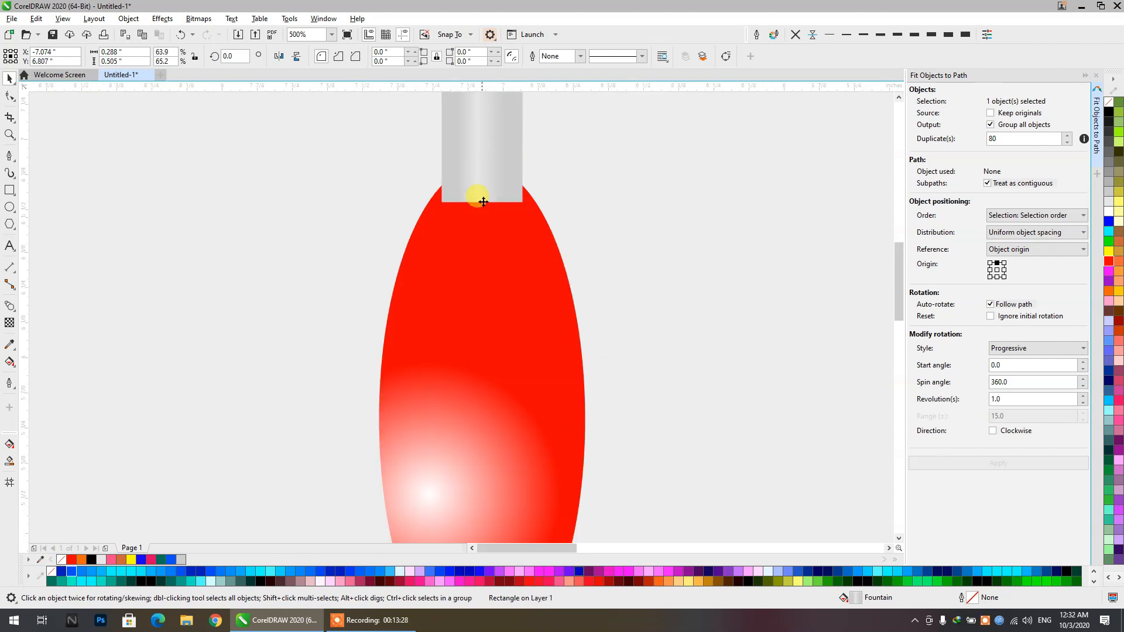
Group the grey rectangle and the red ellipse into one bulb
scroll(483, 202, down, 1)
scroll(510, 149, down, 1)
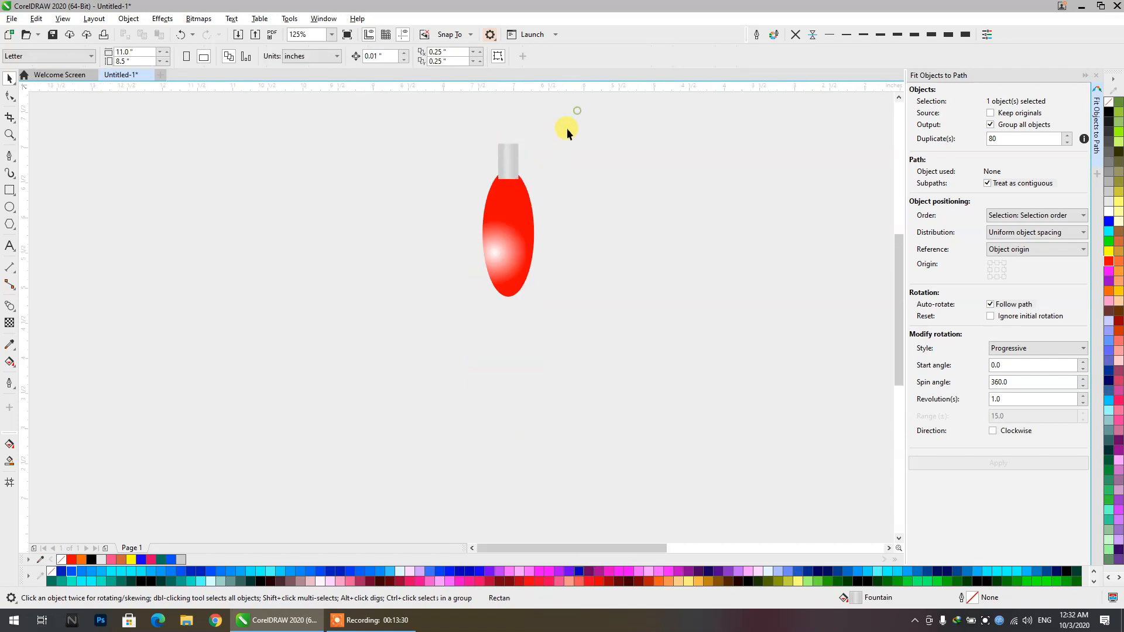
drag(569, 114, 479, 292)
key(ctrl+g)
Duplicate the bulb to its left and repeat the duplication twice to make an evenly spaced row of four
drag(509, 258, 344, 271)
key(ctrl+r)
key(ctrl+r)
scroll(610, 294, down, 1)
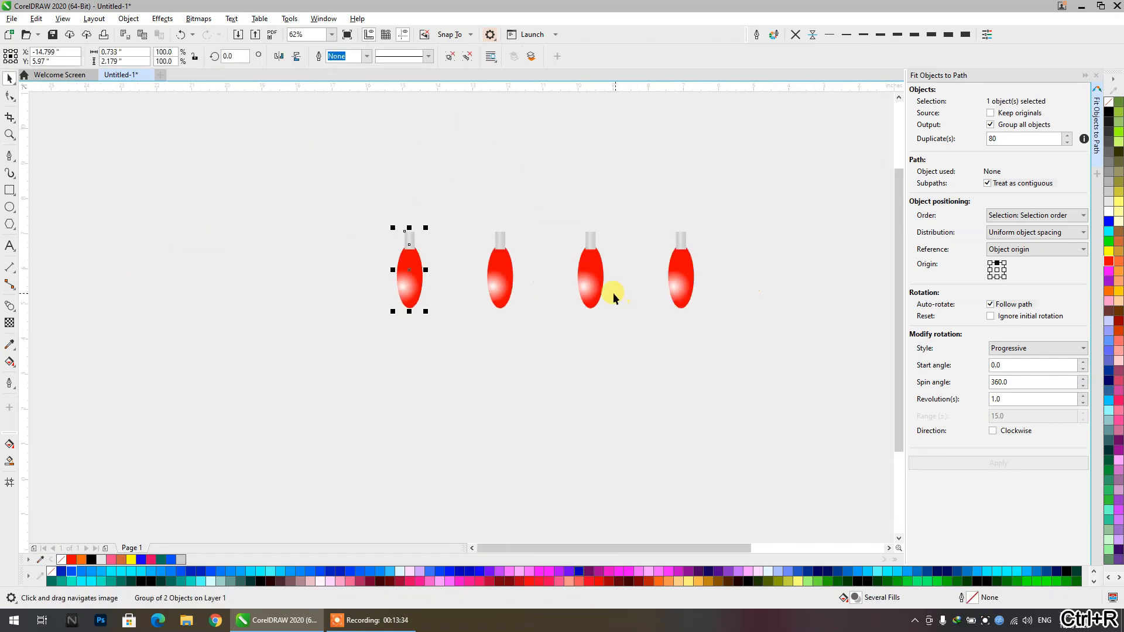
Recolour the red part of the gradient to green on the second bulb from the left and to light blue on the leftmost bulb
click(595, 332)
click(9, 362)
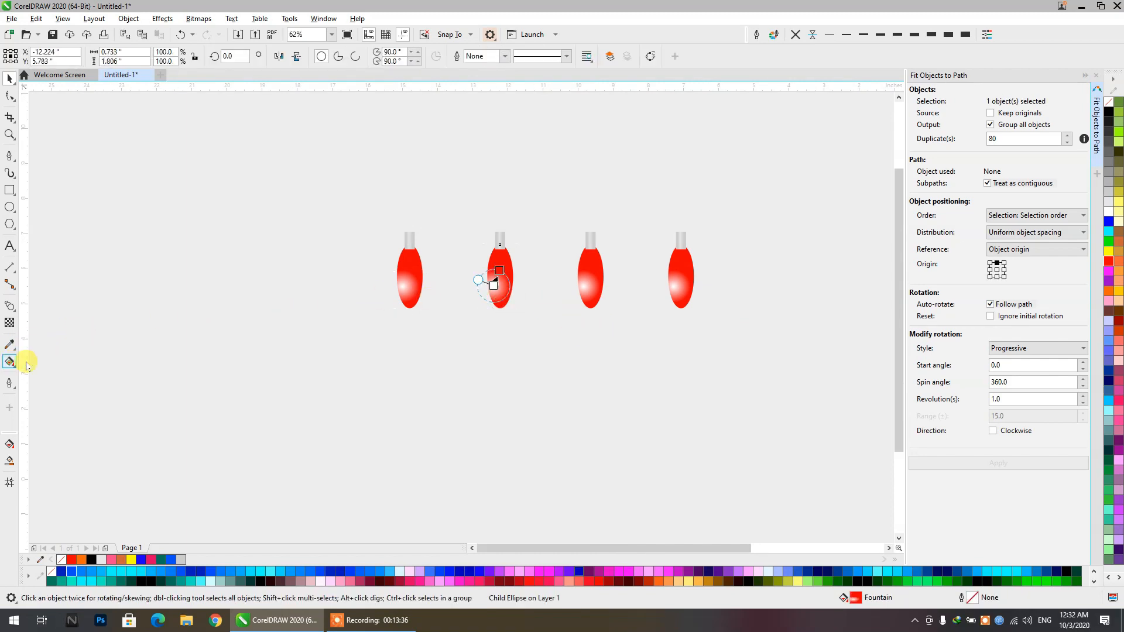
click(498, 271)
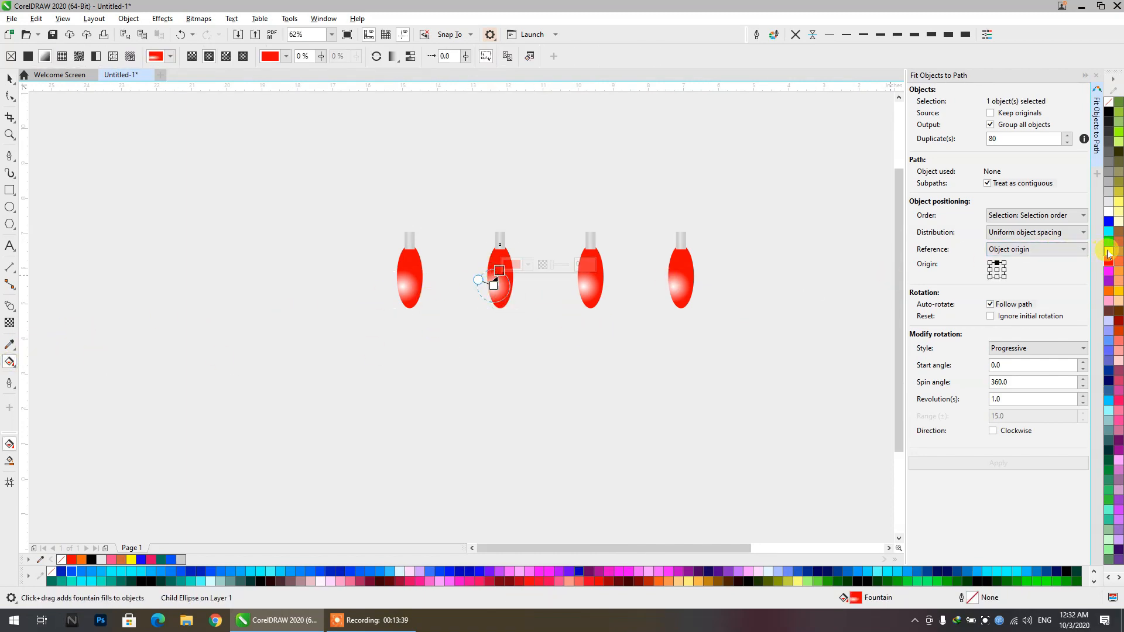
click(1105, 469)
click(423, 271)
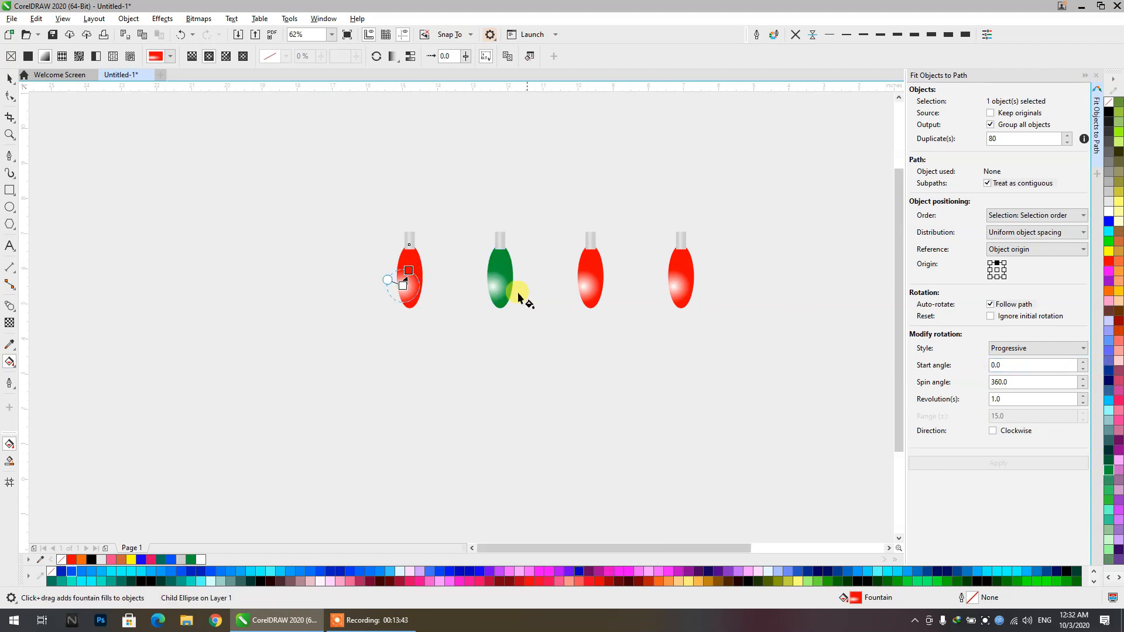
click(396, 282)
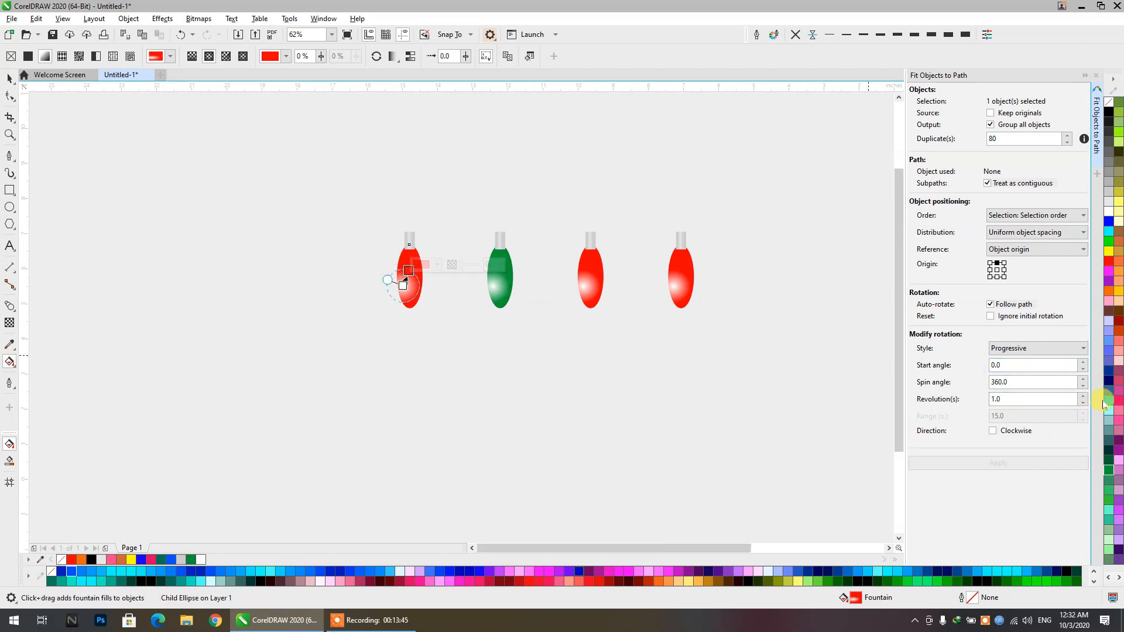
click(1104, 403)
Recolour the red part of the third bulb's gradient to yellow
click(598, 275)
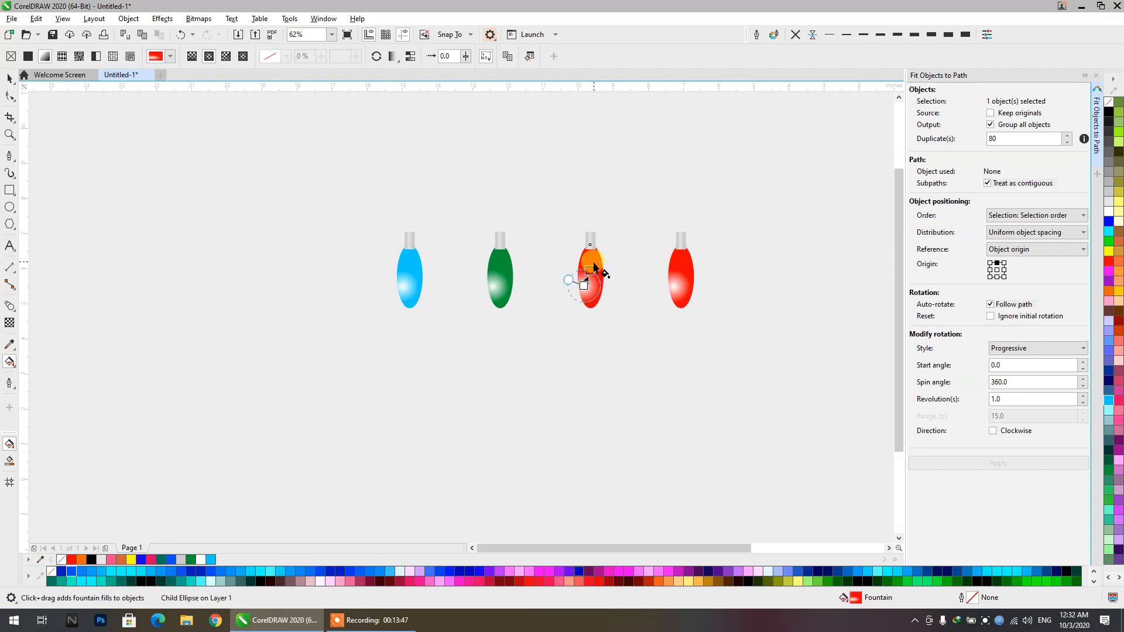
click(1107, 254)
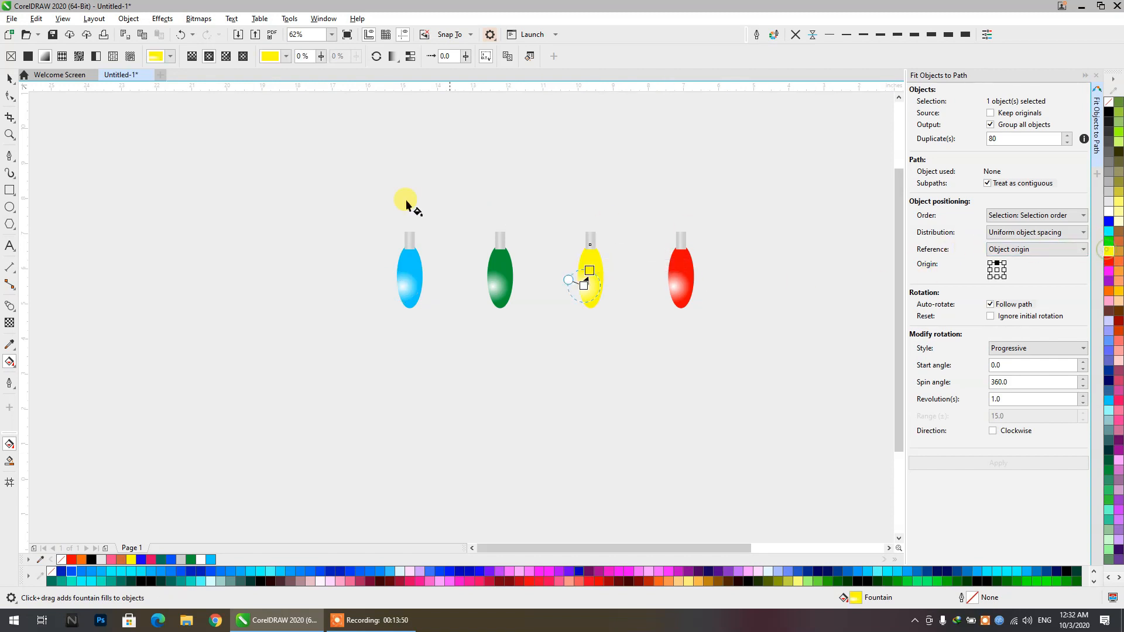
click(9, 81)
click(192, 212)
Move the freeform curve off the fitted shapes to the empty area above the page
scroll(297, 226, down, 2)
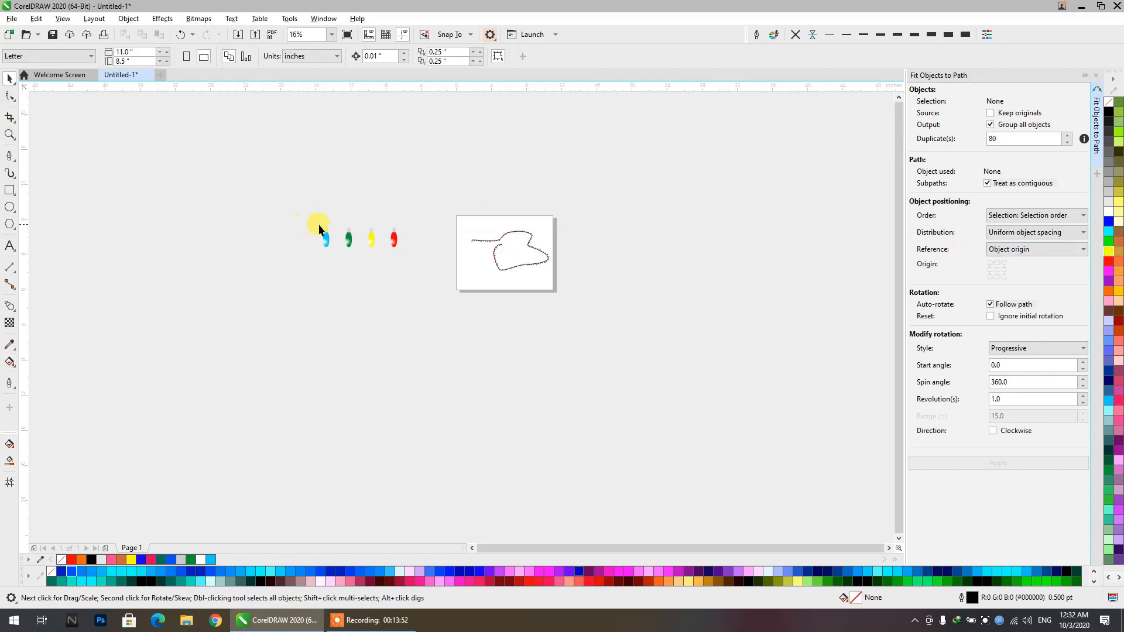
scroll(407, 227, up, 2)
scroll(540, 231, down, 1)
click(683, 265)
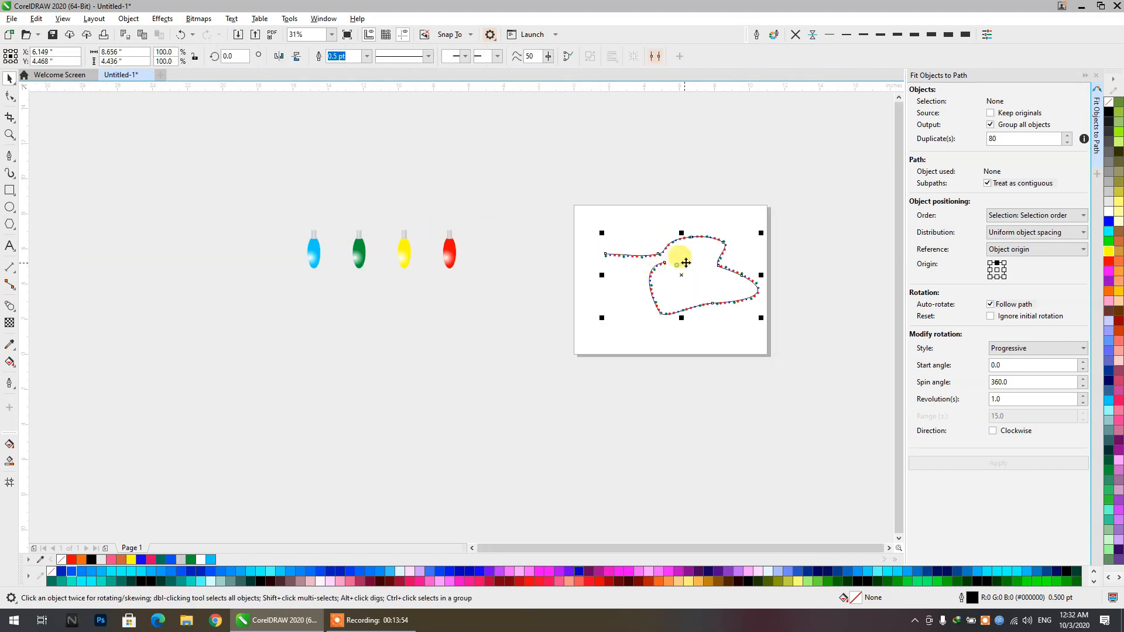
drag(683, 264, 637, 151)
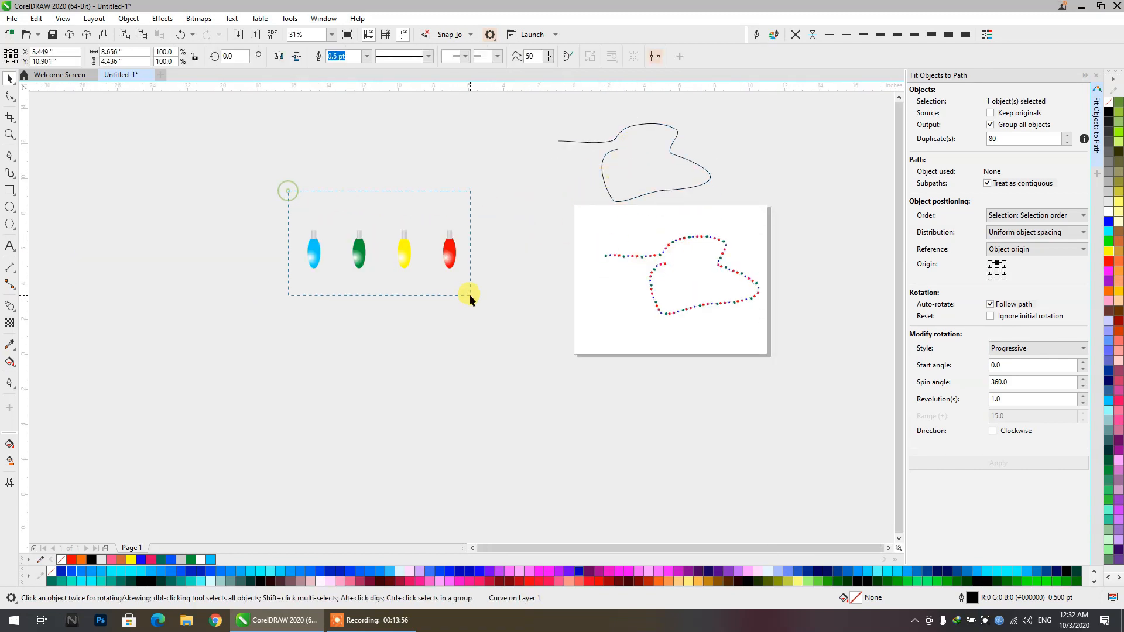
Select all four bulbs and scale them down together to about 0.733 by 0.189 inch overall
drag(470, 294, 389, 252)
scroll(390, 247, up, 2)
scroll(390, 247, up, 3)
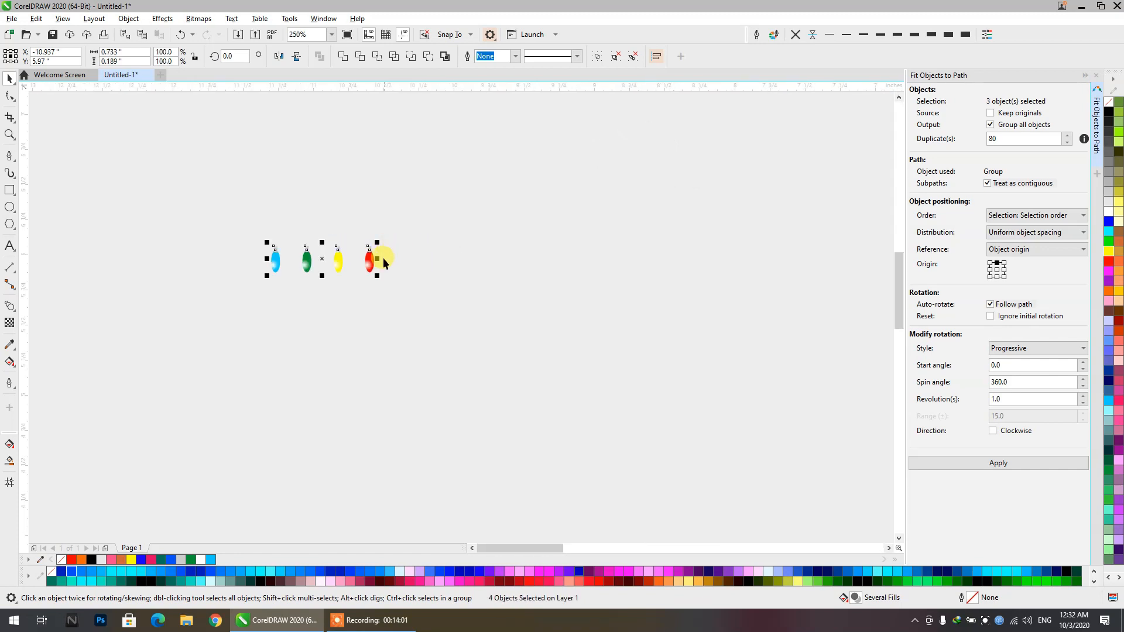
key(ctrl+g)
scroll(356, 282, down, 3)
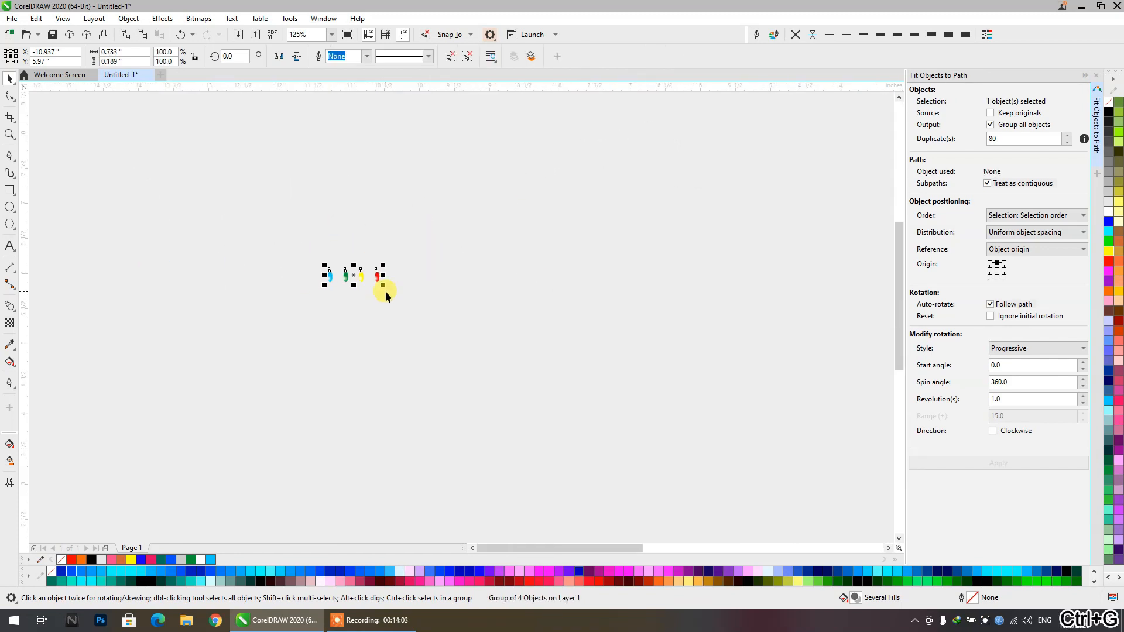
key(ctrl+z)
scroll(363, 280, up, 2)
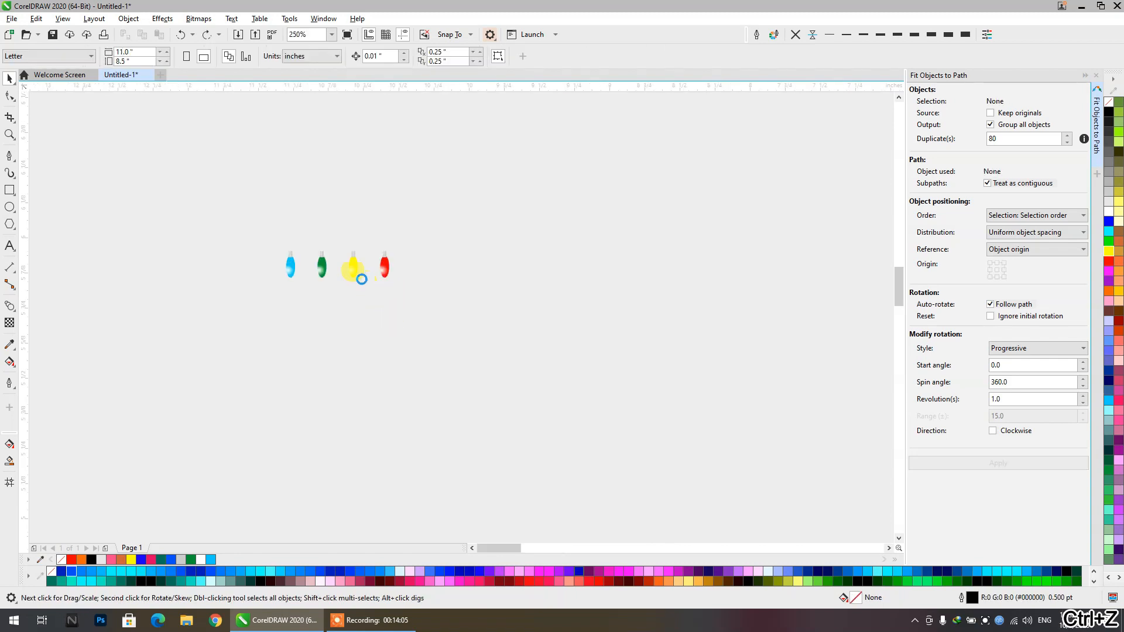
click(342, 260)
click(401, 245)
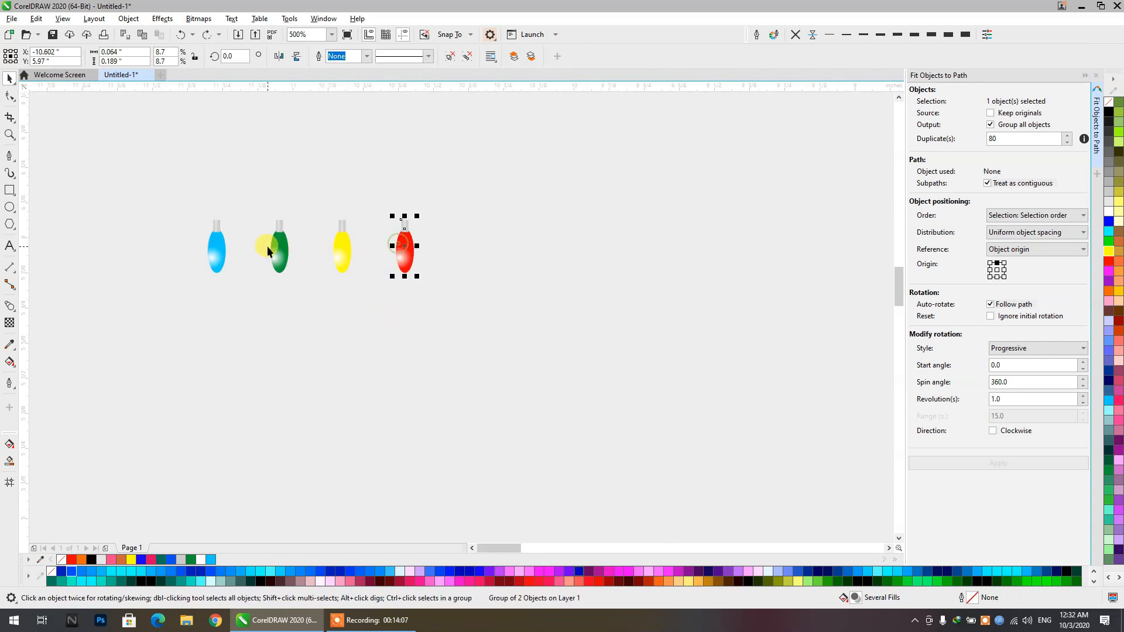
Move the four small bulbs beside the freeform curve, just below its left end
drag(177, 205, 756, 130)
scroll(409, 315, down, 3)
drag(744, 194, 378, 290)
scroll(418, 196, up, 2)
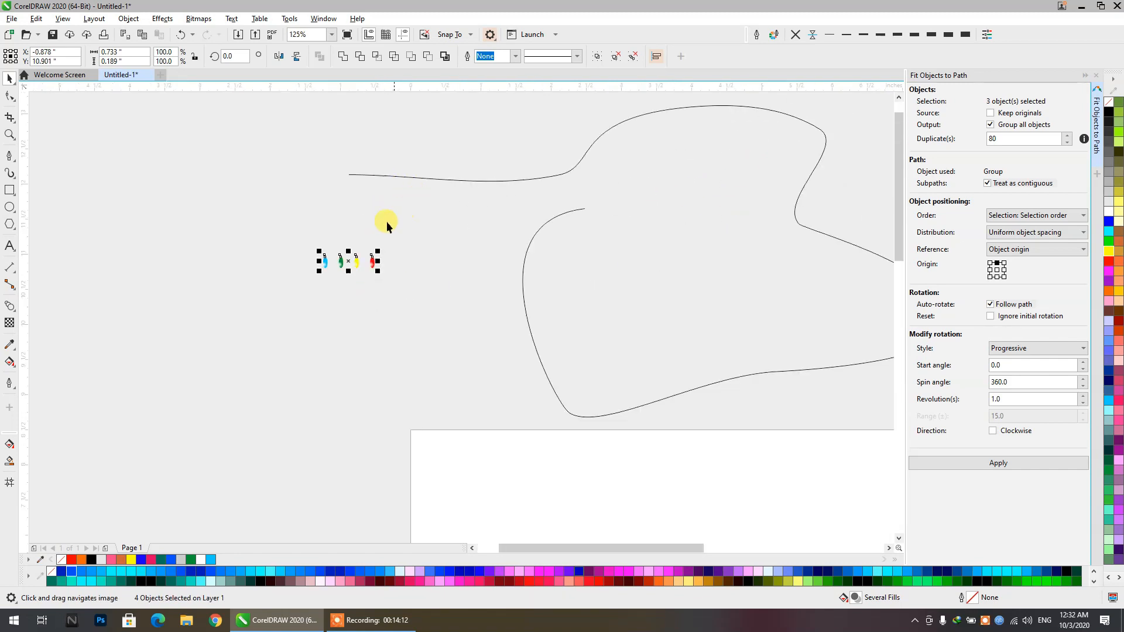
Try to fit the four bulbs to the freeform curve with 80 duplicates and the Progressive rotation style
shift+click(772, 201)
scroll(372, 222, down, 2)
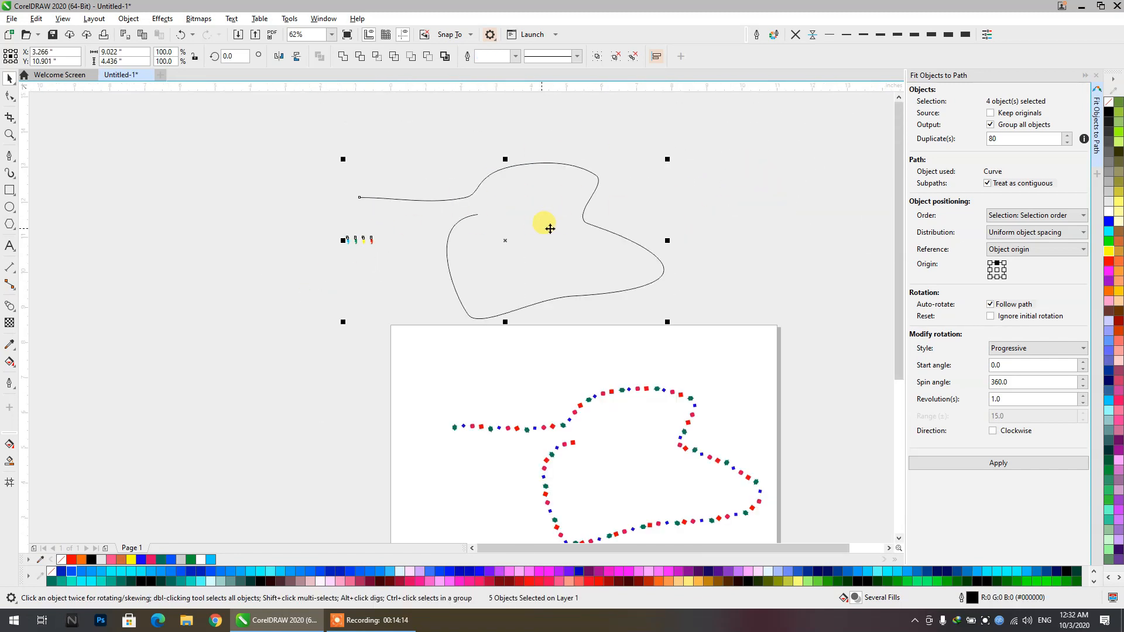
click(988, 464)
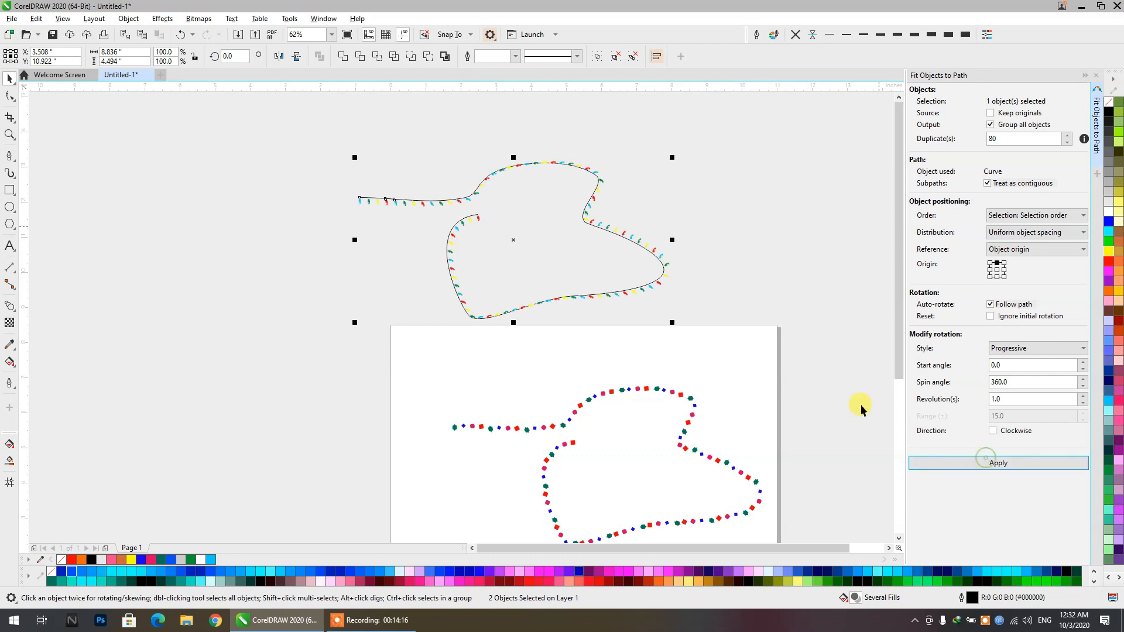
scroll(410, 196, up, 2)
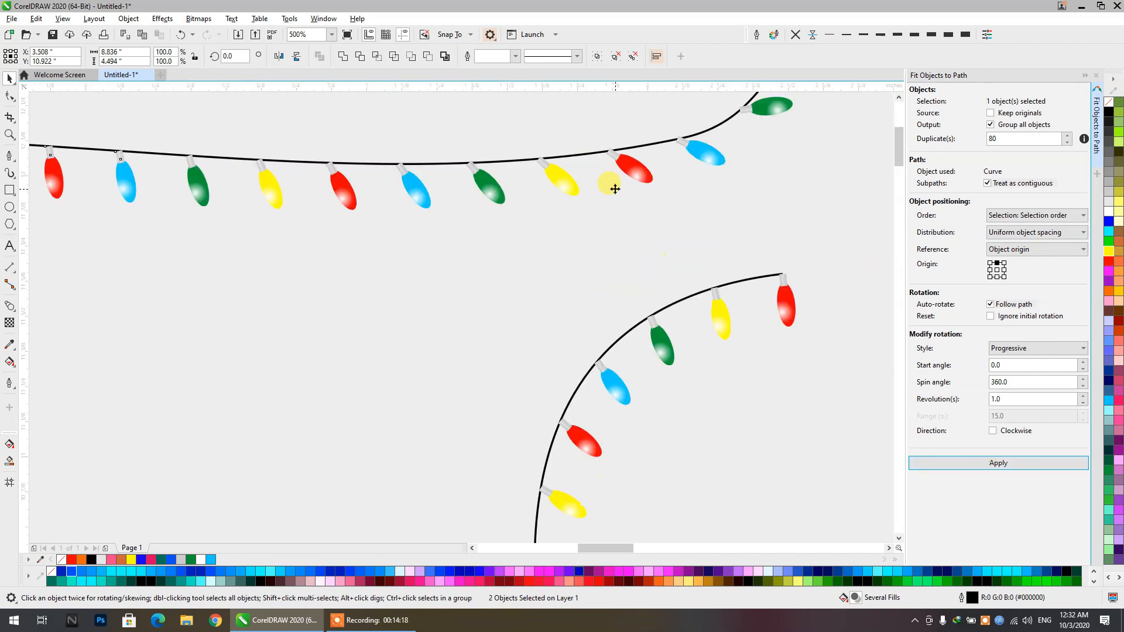
scroll(673, 177, down, 2)
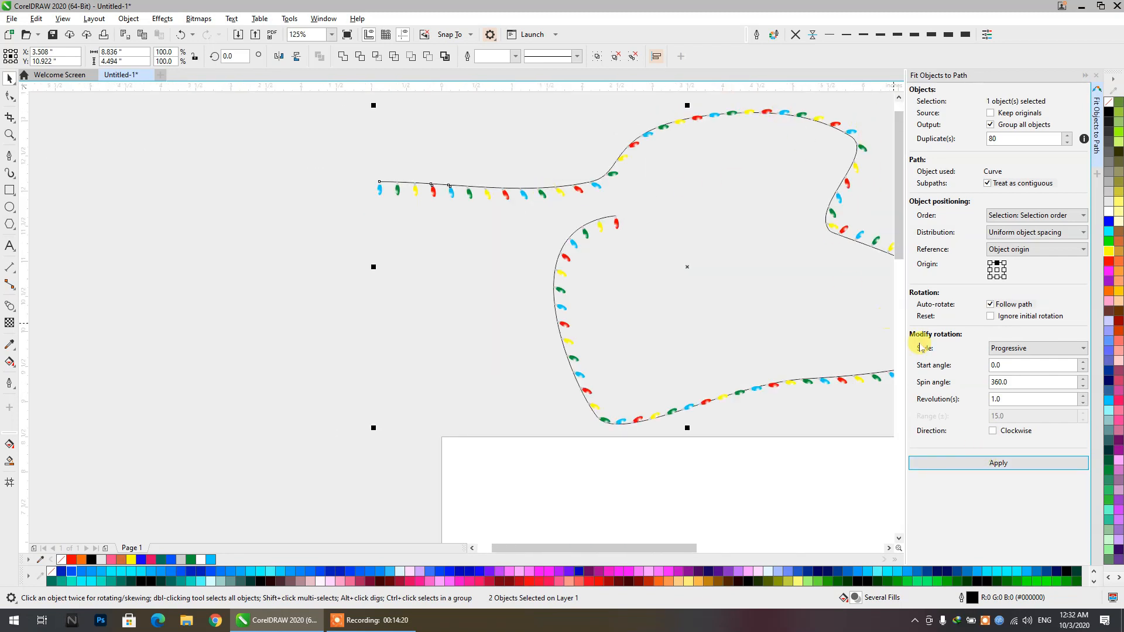
key(ctrl+z)
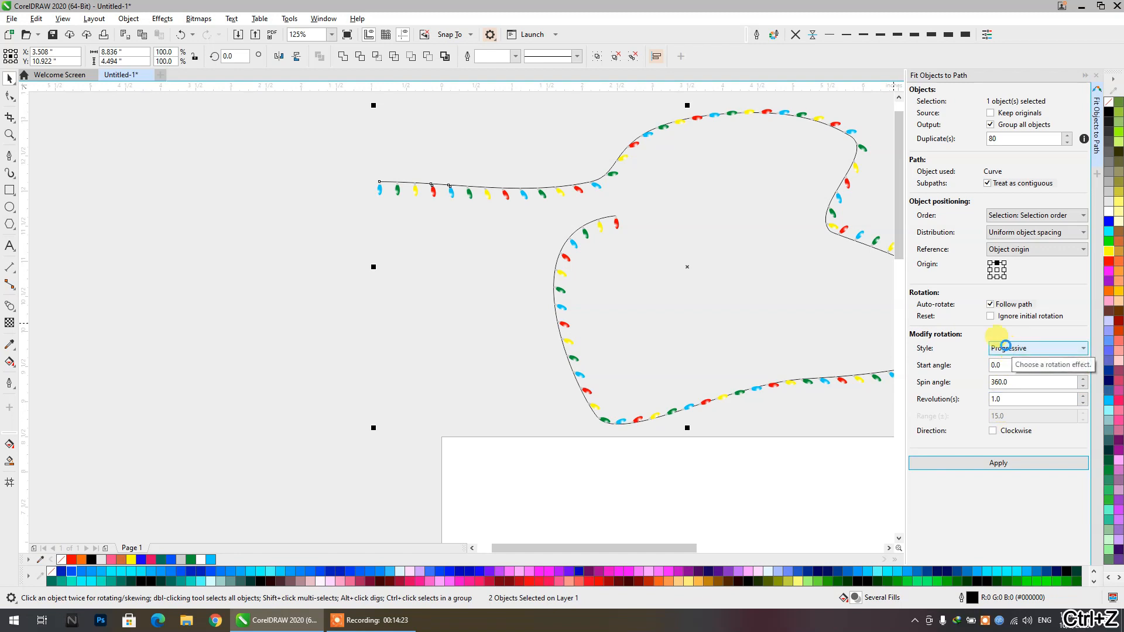
Fit the four bulbs to the freeform curve with 80 duplicates, using the Uniform rotation style
click(1005, 347)
click(1018, 373)
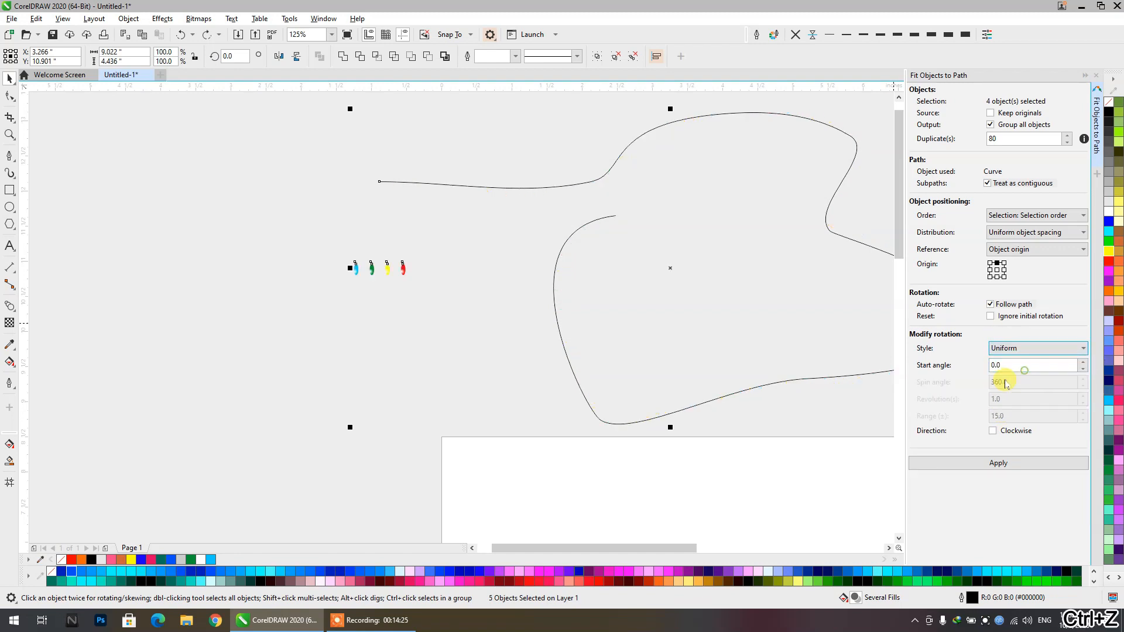
click(997, 462)
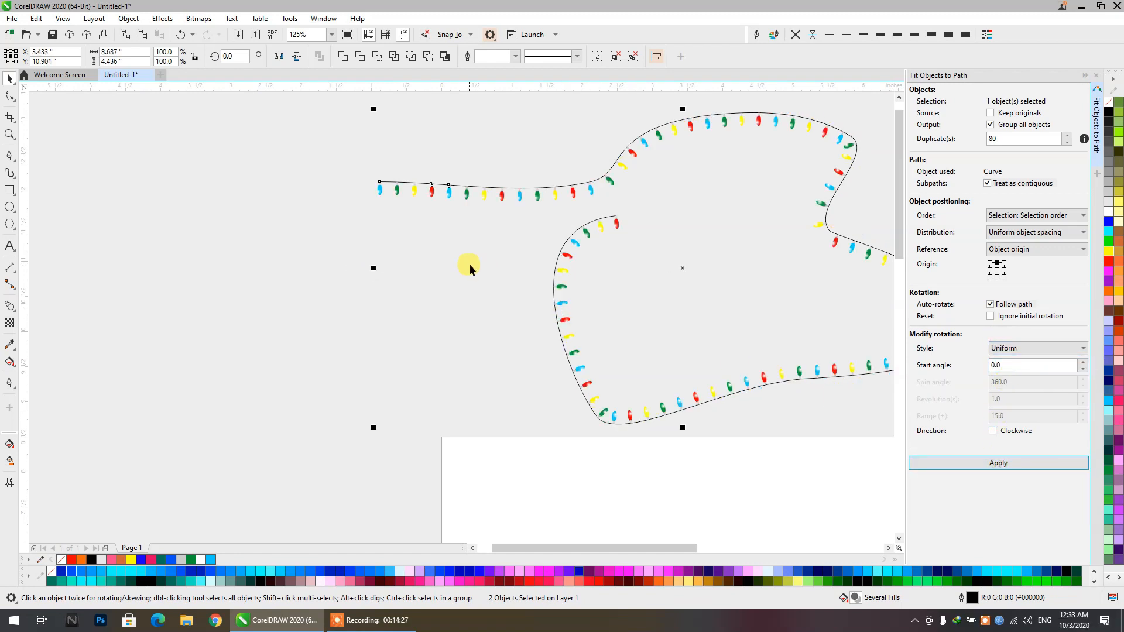
drag(470, 268, 277, 260)
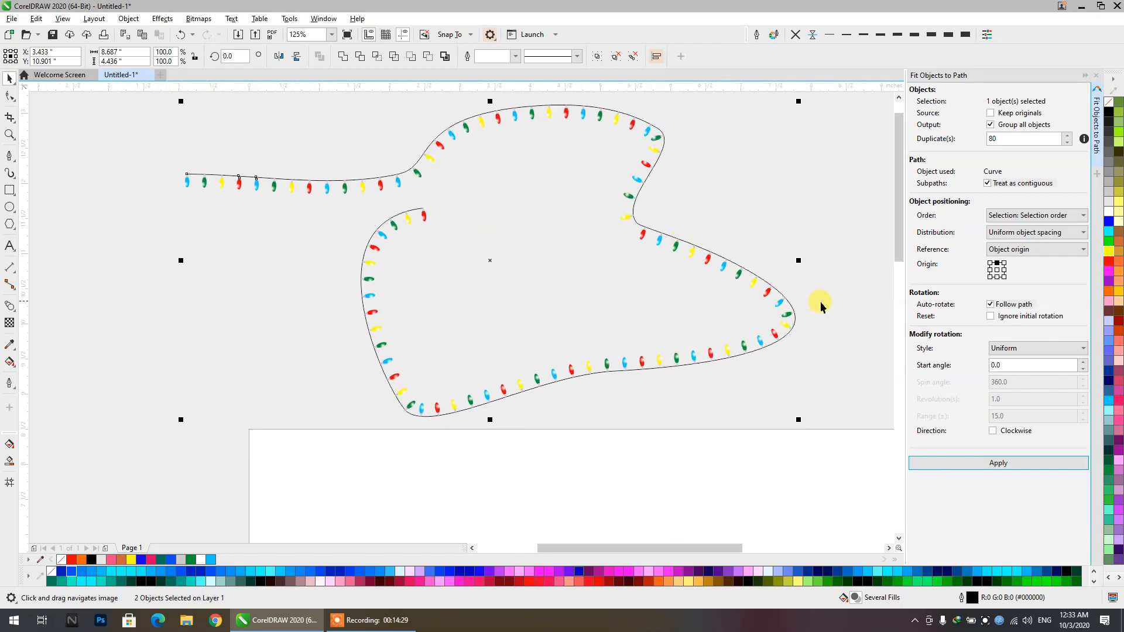
scroll(605, 217, down, 2)
click(154, 225)
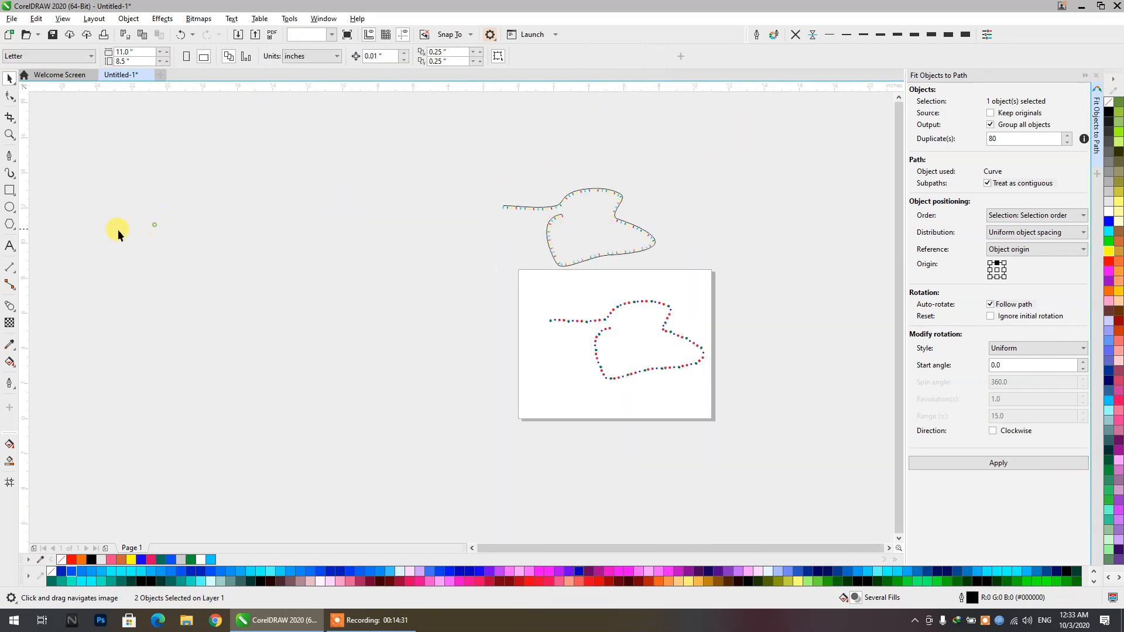
Draw a straight horizontal line about 14.5 inches long with the Pen tool in the empty area beside the page
click(9, 157)
click(208, 281)
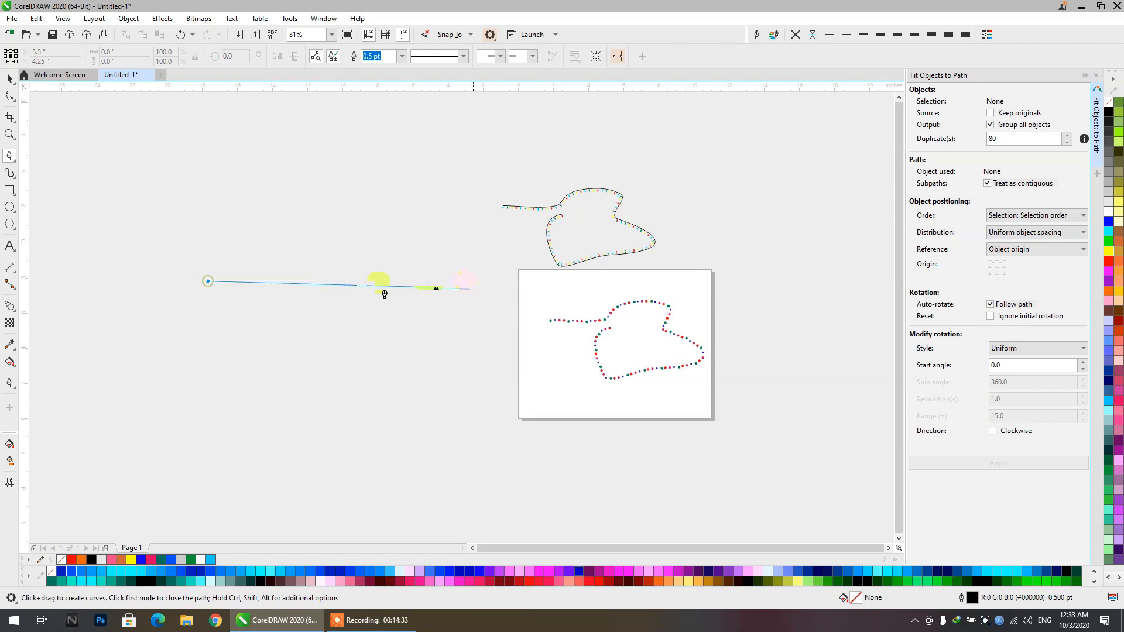
click(464, 281)
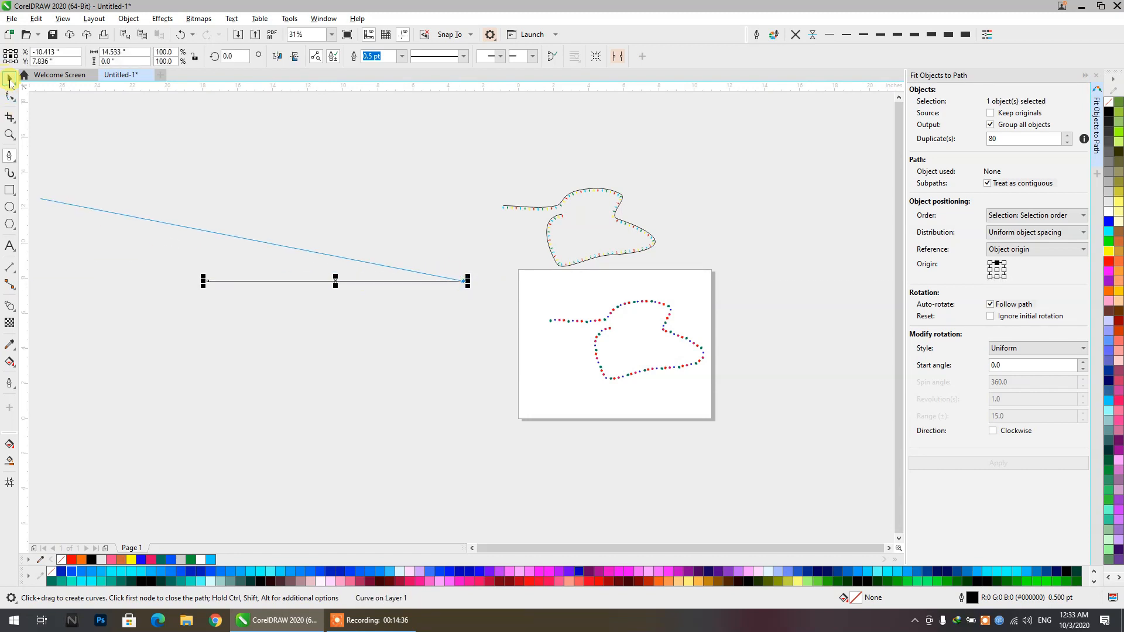
click(10, 80)
Apply a zipper distortion with an amplitude of 4 to the horizontal line
click(13, 314)
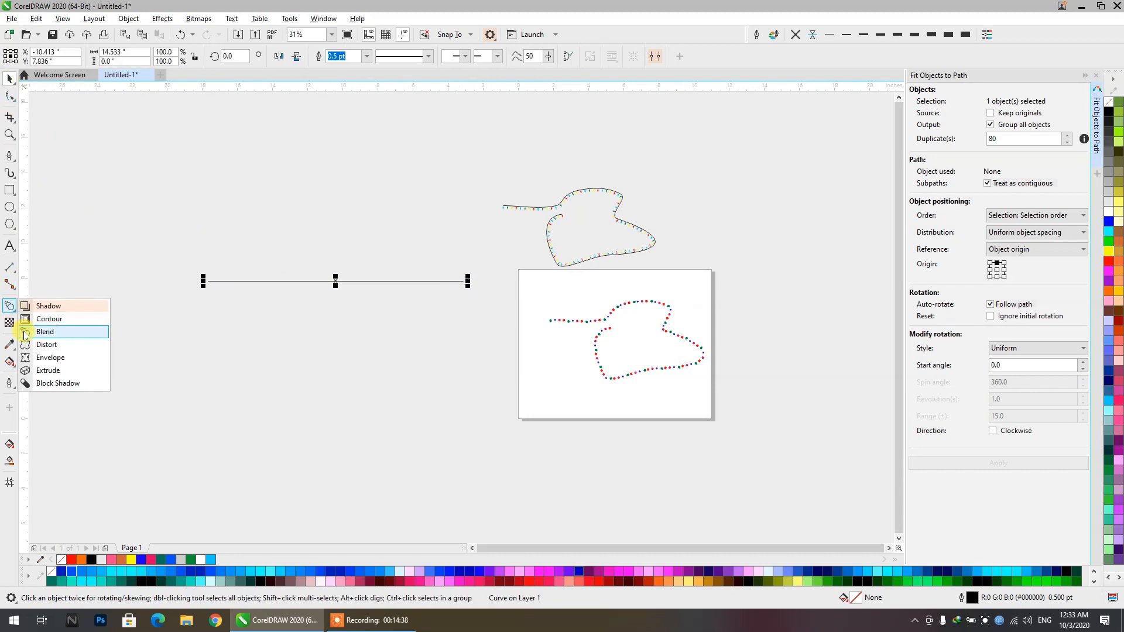
click(29, 329)
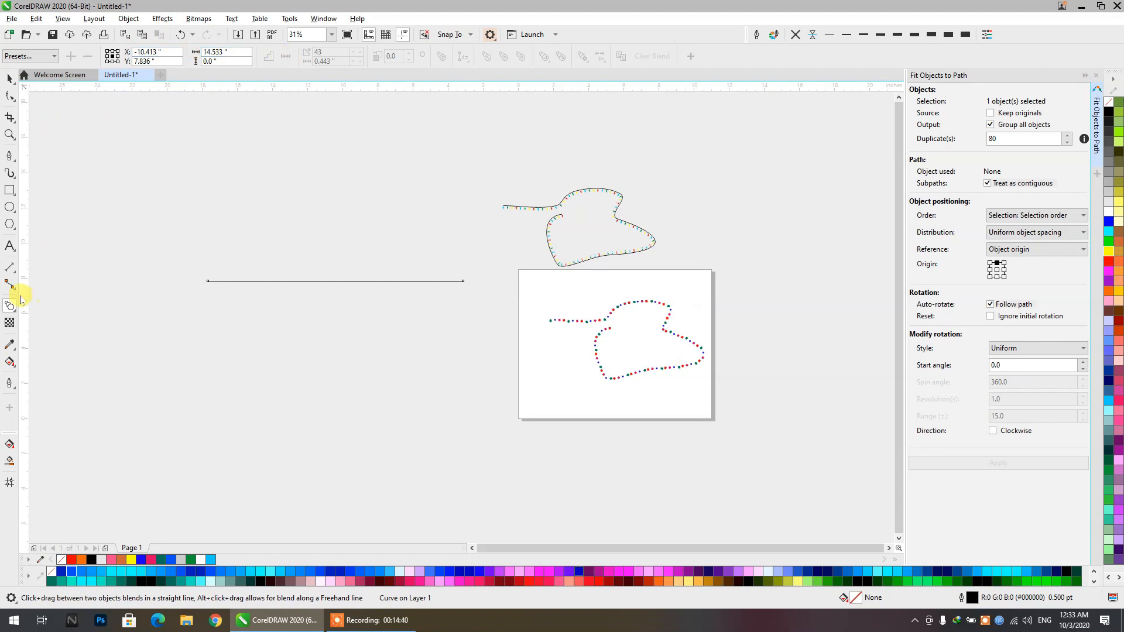
click(10, 312)
click(35, 341)
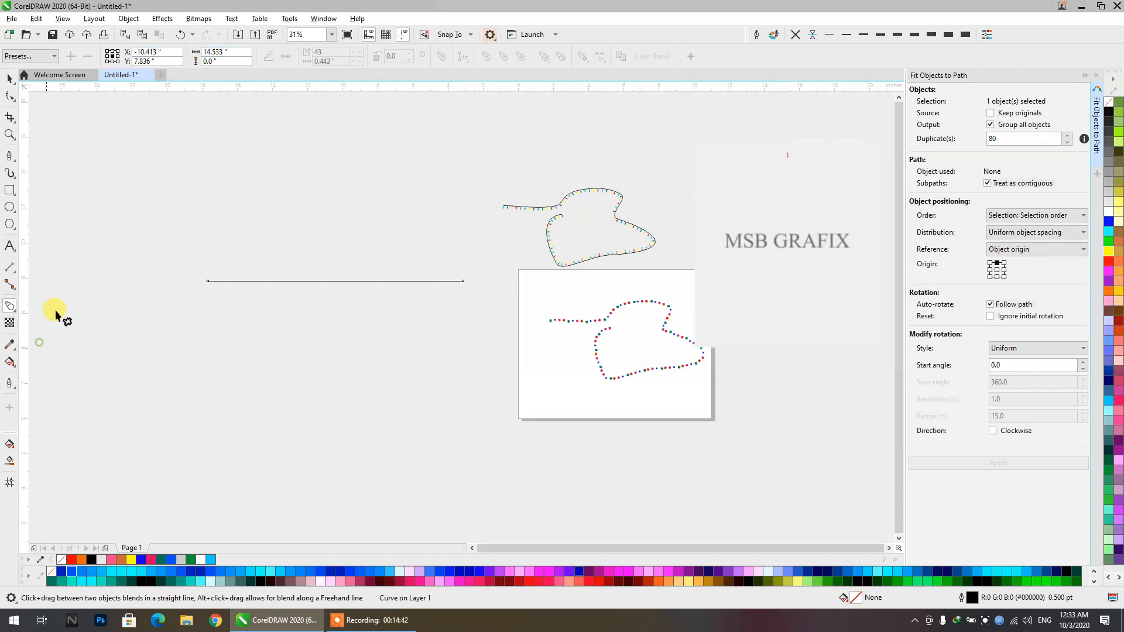
click(221, 53)
click(221, 53)
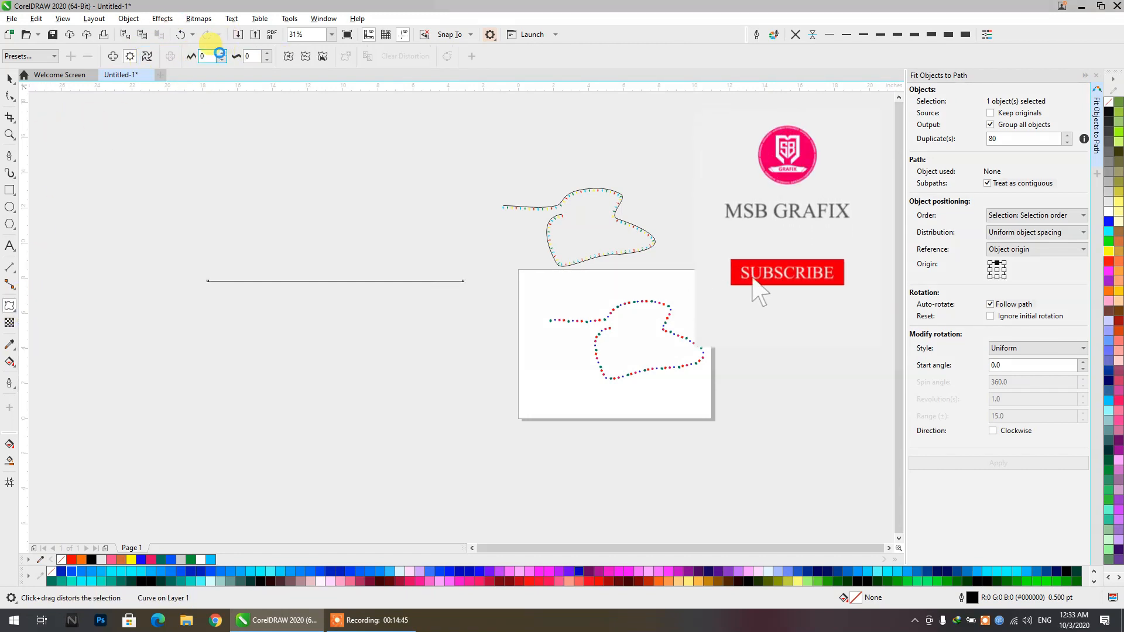
click(222, 54)
click(221, 54)
Set the line's zipper distortion to a frequency of 9 and an amplitude of 50
click(267, 53)
click(267, 53)
click(267, 54)
click(267, 53)
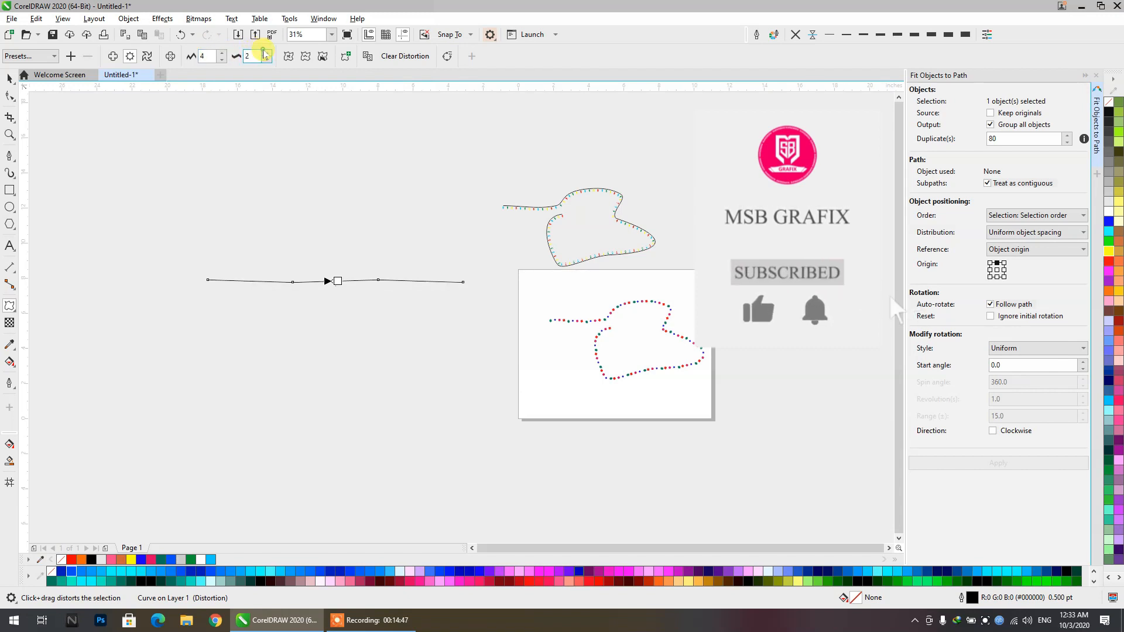
click(267, 53)
click(267, 53)
click(267, 53)
click(267, 53)
click(267, 53)
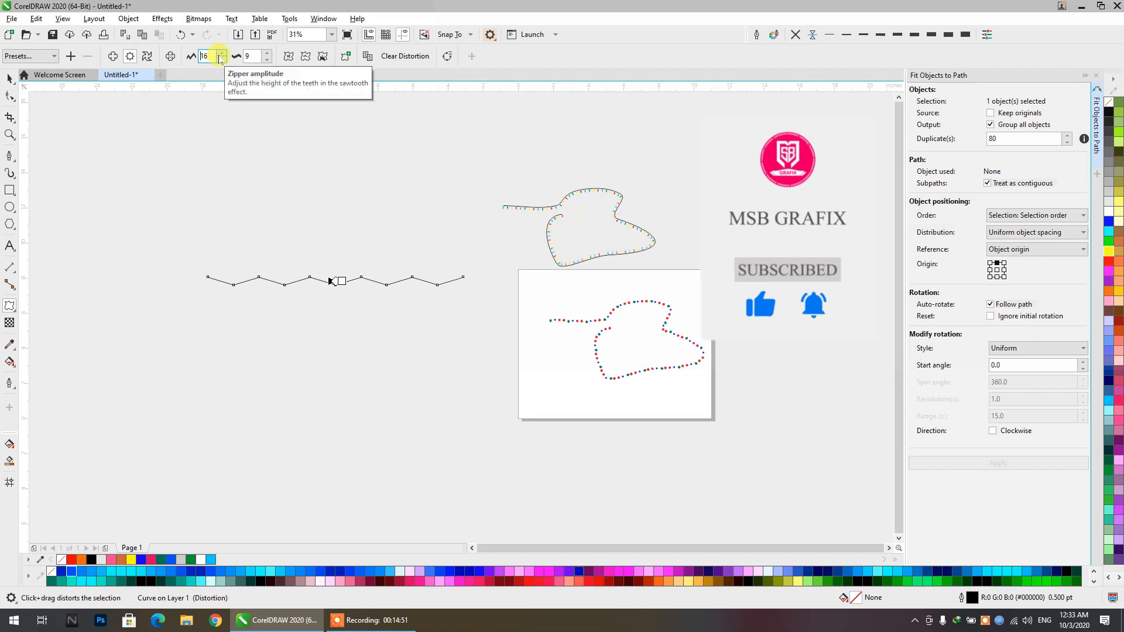
click(221, 54)
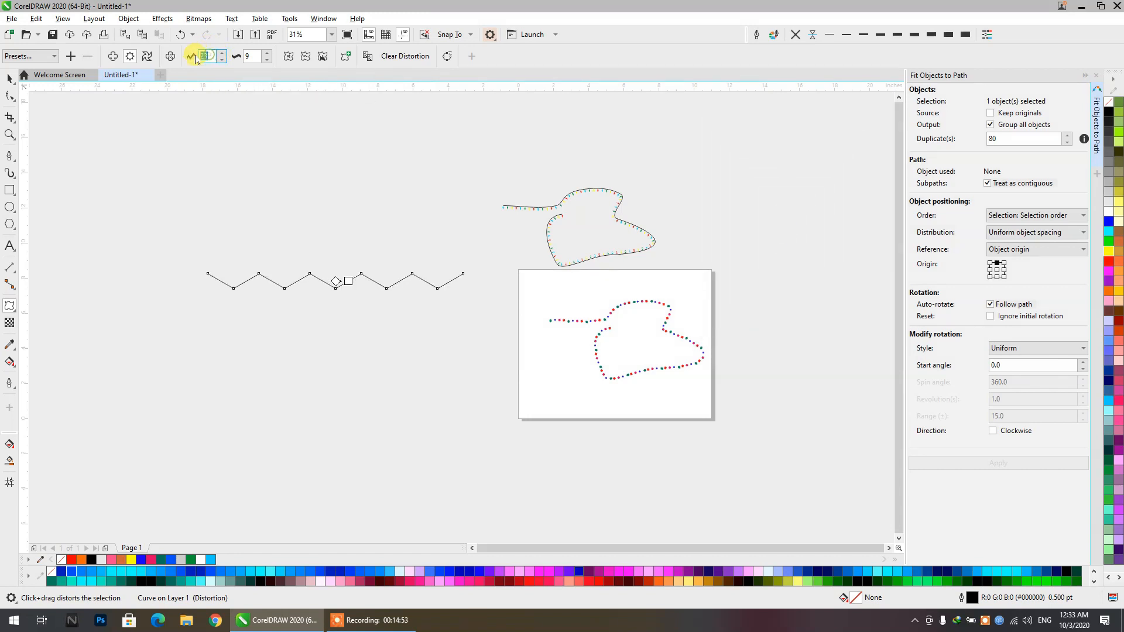
text(50)
key(Return)
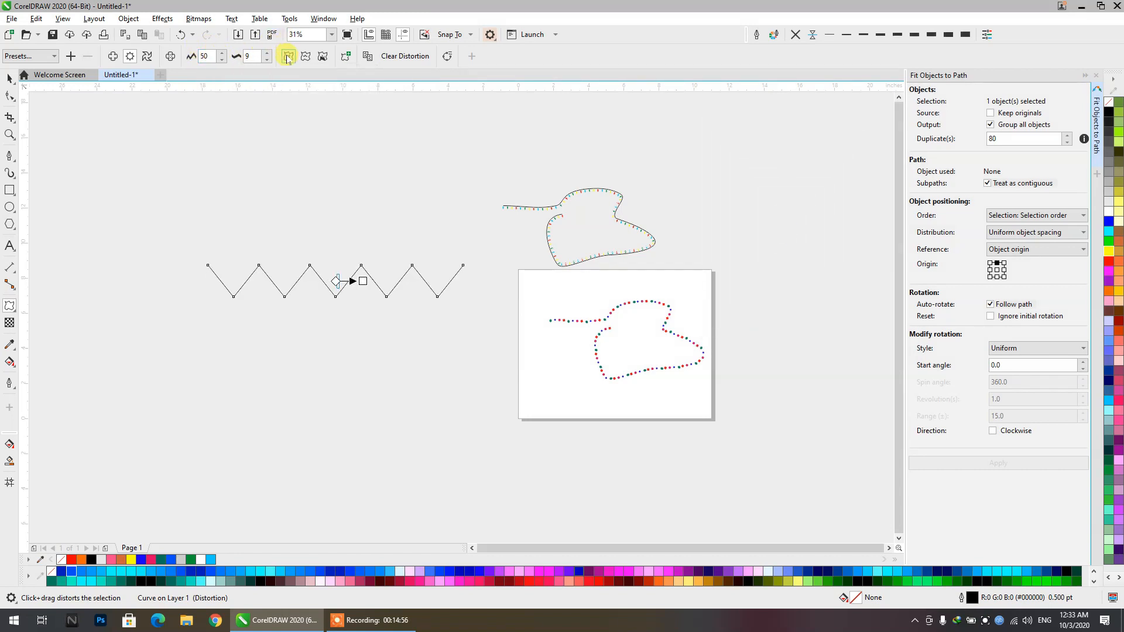
Set the zipper frequency to 5 and smooth the distortion so the zigzag line becomes a rounded wave
click(267, 58)
click(267, 59)
click(267, 58)
click(267, 59)
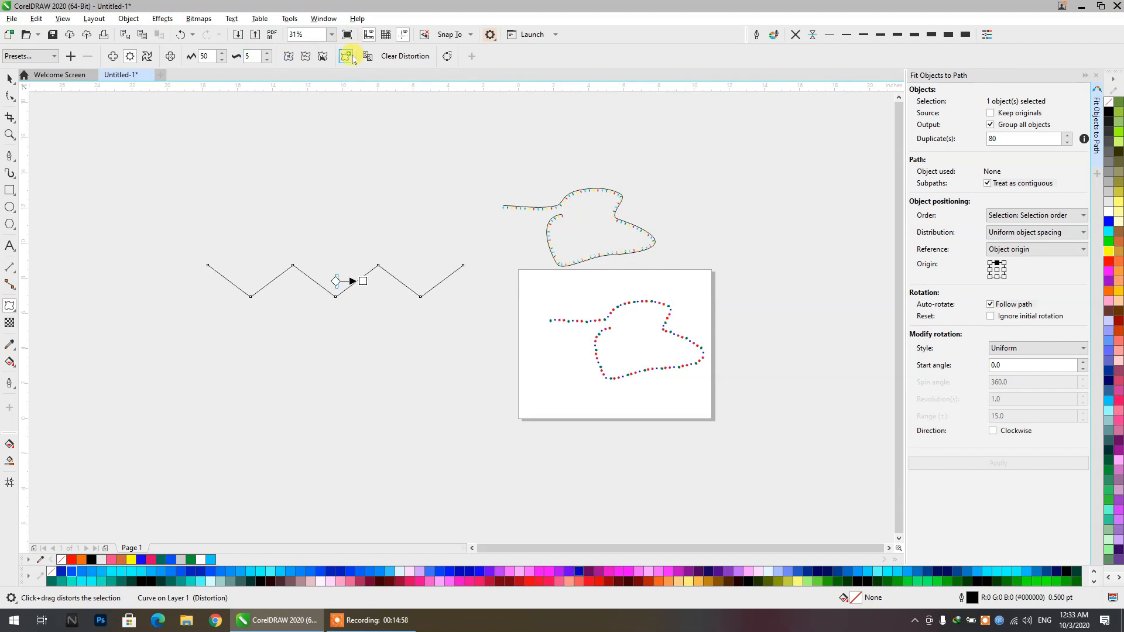
click(314, 59)
click(9, 78)
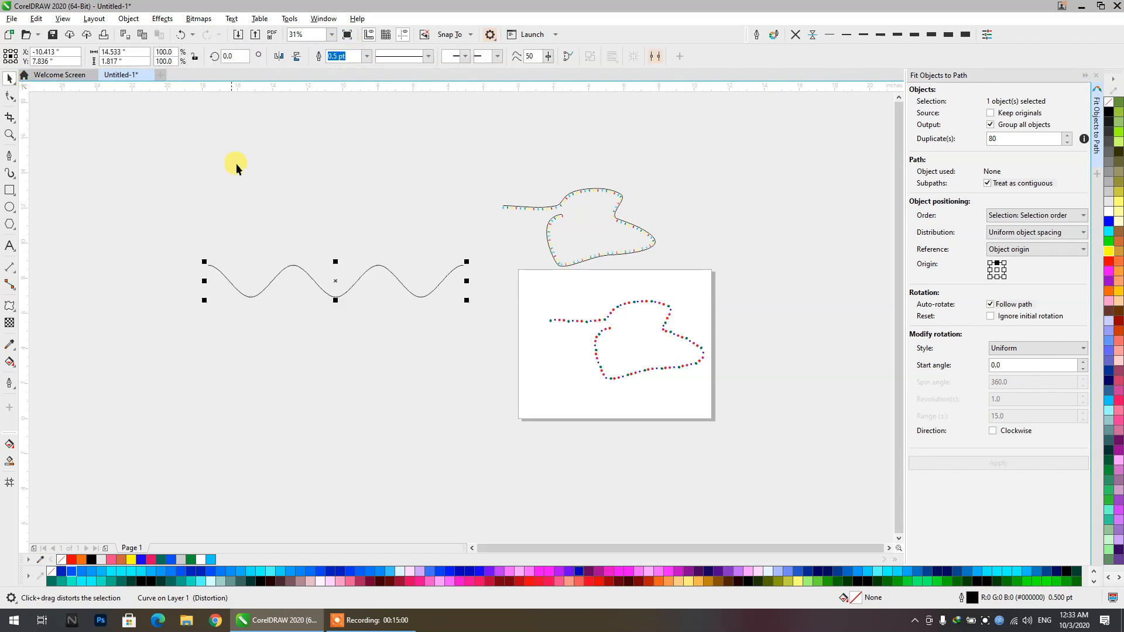
click(236, 163)
Ungroup the fitted bulbs on the freeform curve
drag(385, 257, 466, 261)
scroll(634, 251, up, 1)
click(591, 186)
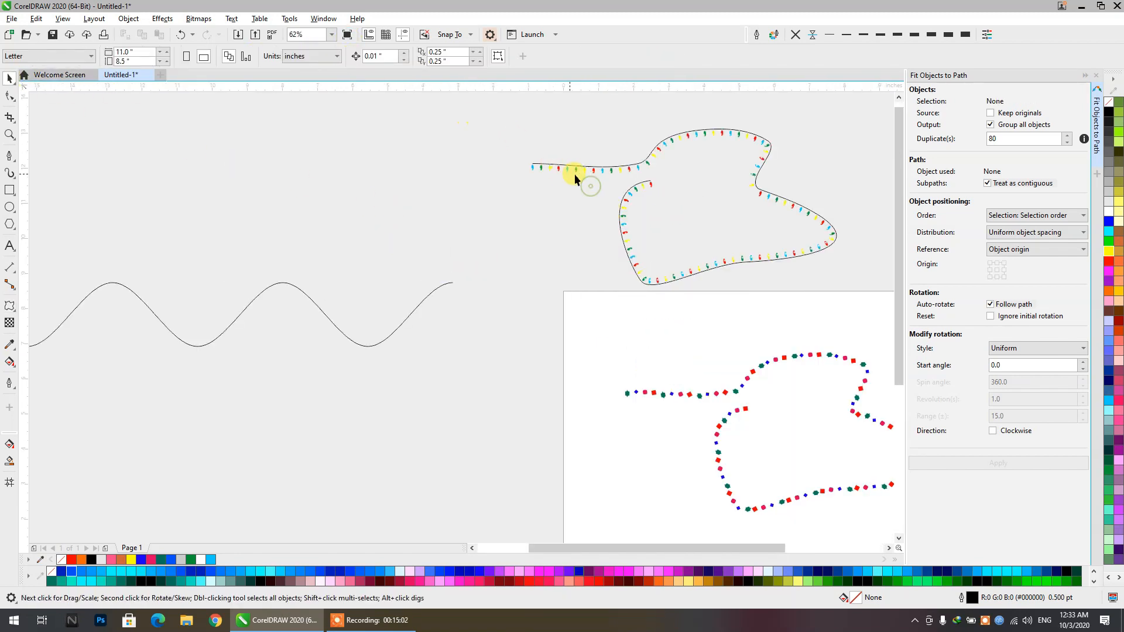
click(576, 173)
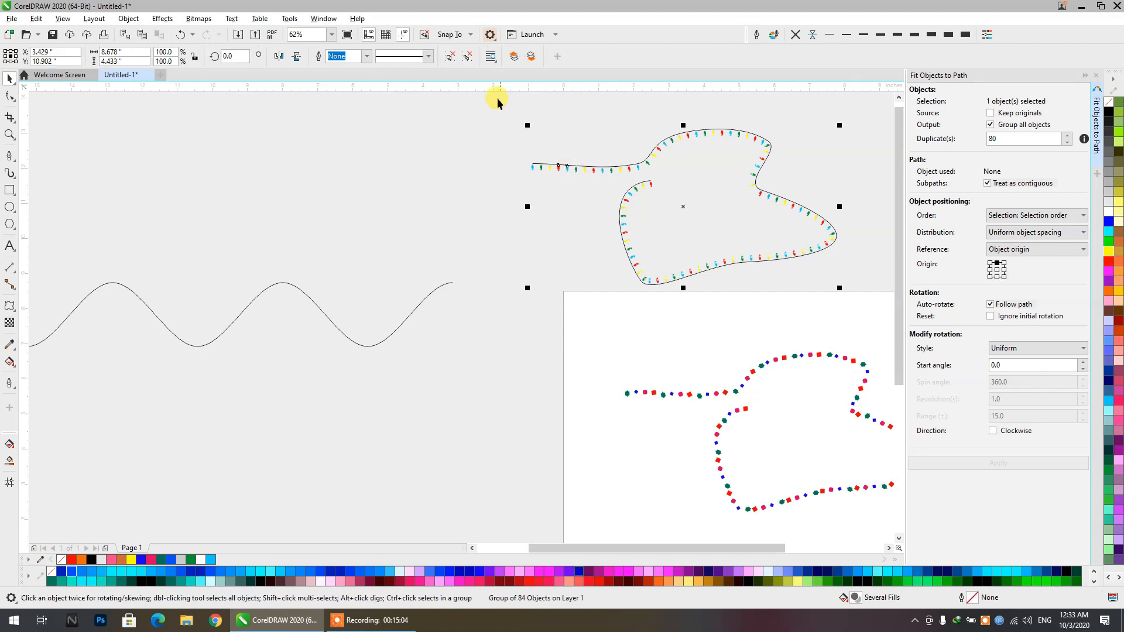
click(450, 59)
Move the first four bulbs from the freeform curve to above the wave and enlarge them to about 2.289 by 0.619 inches overall
drag(486, 136, 499, 180)
scroll(563, 184, up, 1)
scroll(600, 182, down, 3)
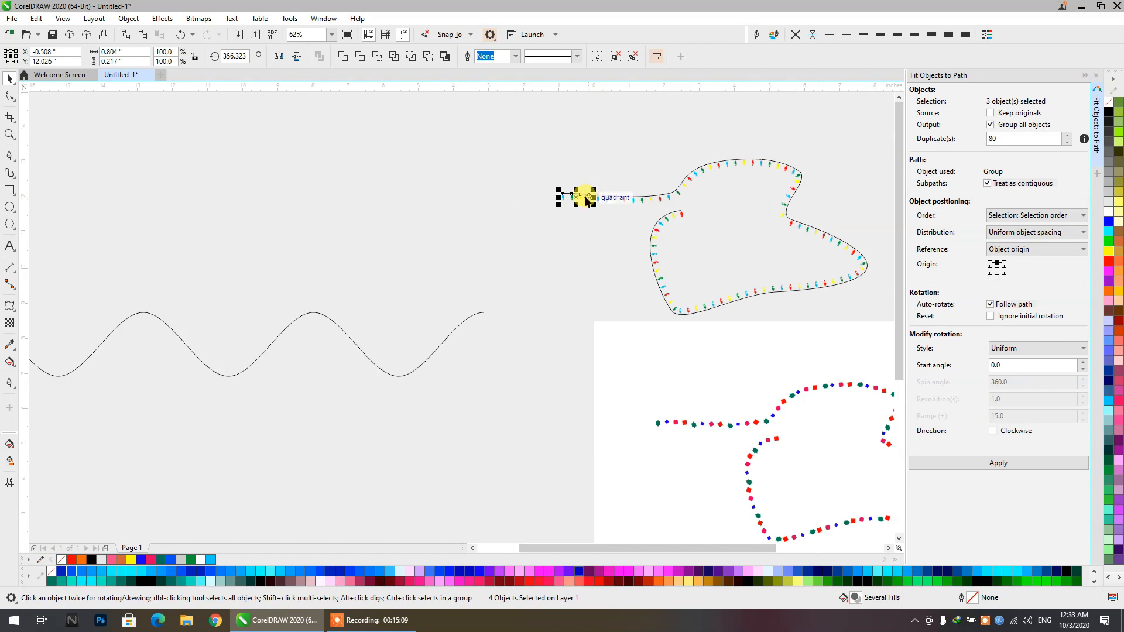
drag(582, 196, 591, 254)
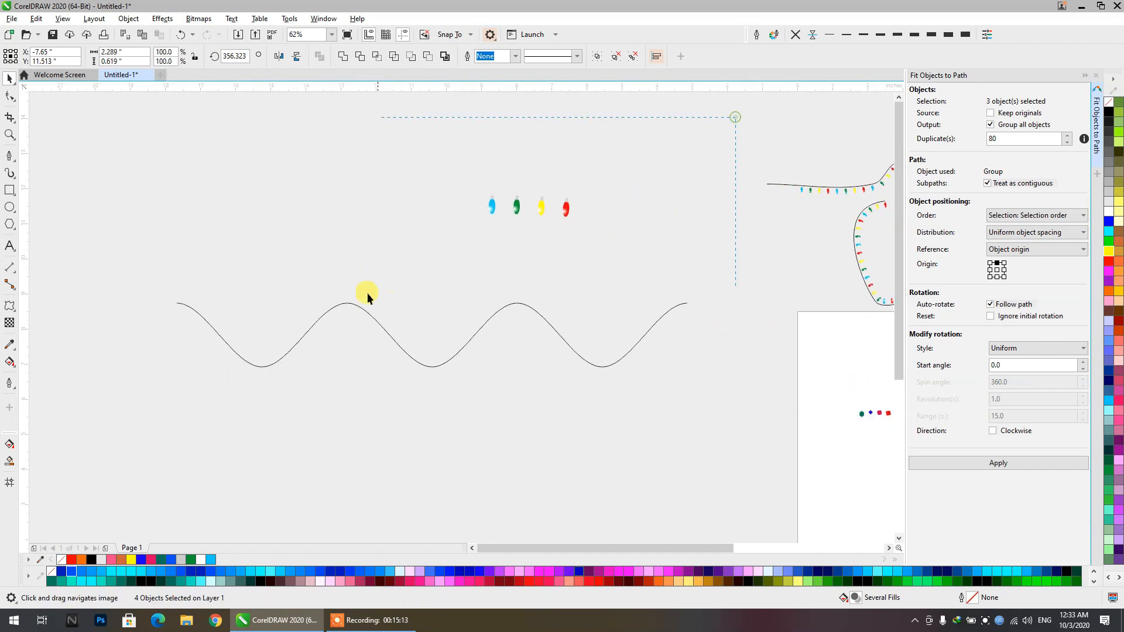
Set the number of duplicates to 30 and try fitting to path with the four bulbs and the wave selected together
drag(367, 293, 138, 384)
click(1009, 138)
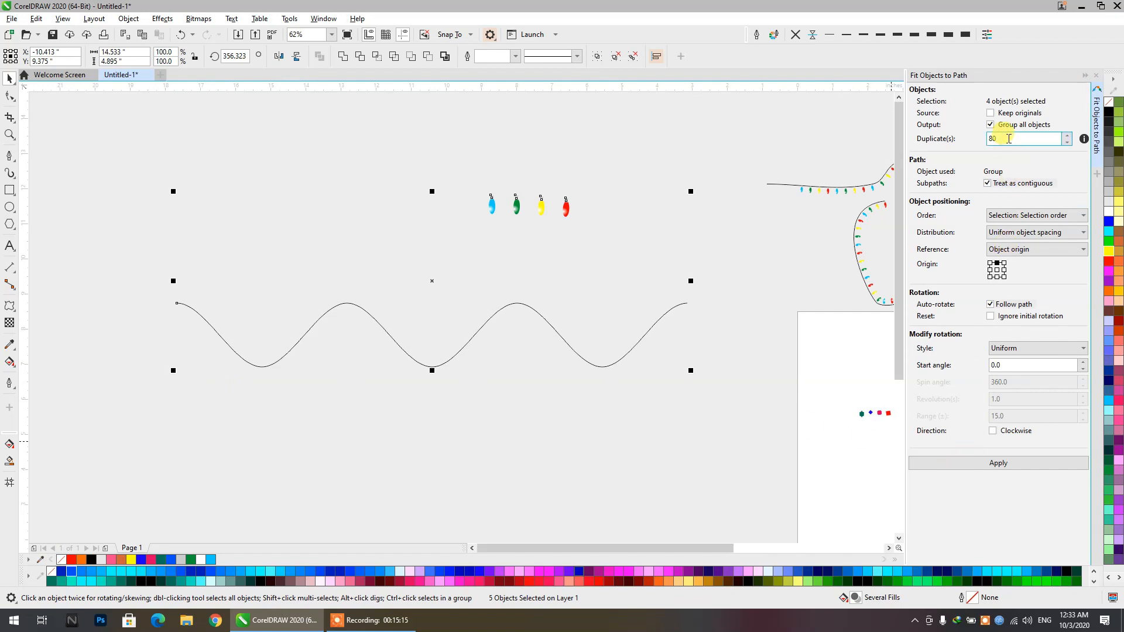
drag(1009, 138, 960, 143)
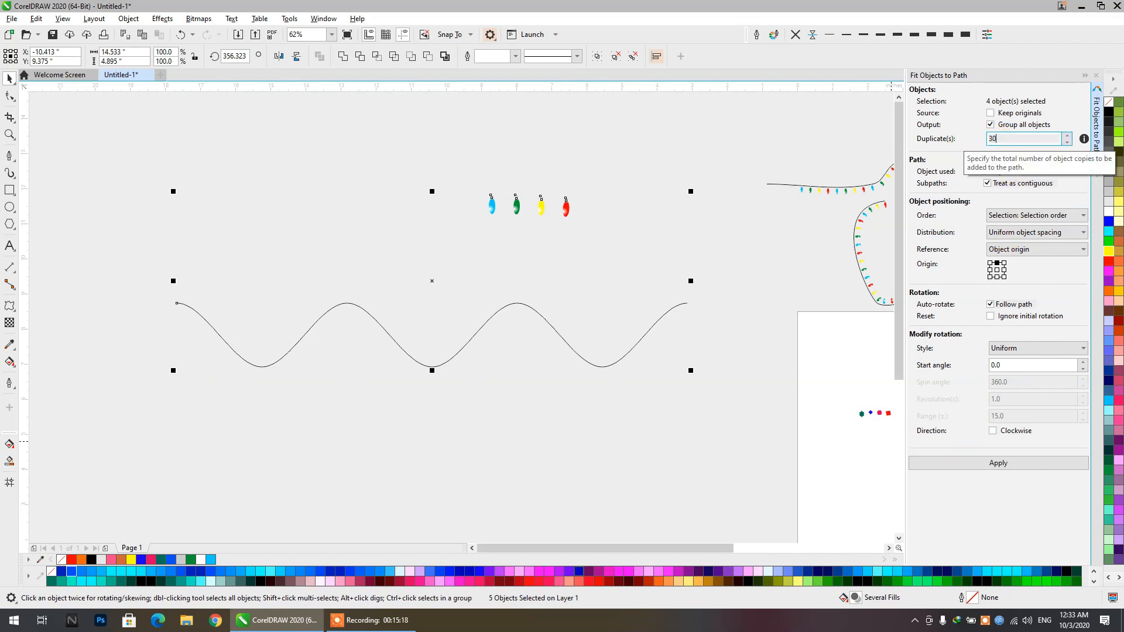
click(1013, 462)
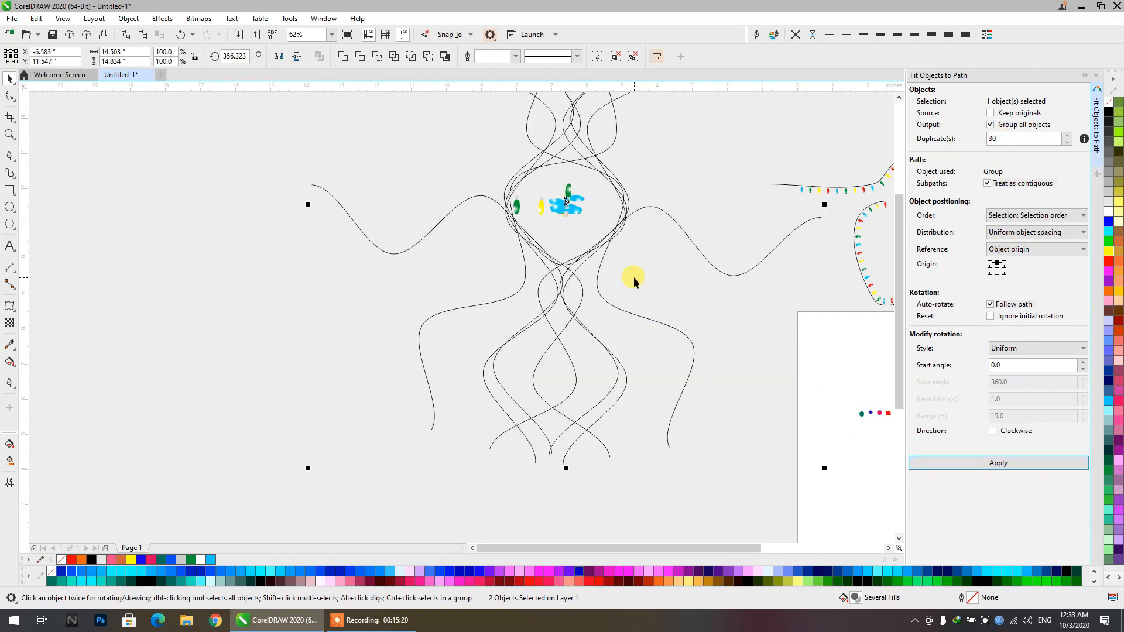
key(ctrl+z)
Select the four bulbs first and the wave last, and fit the bulbs to the wave with 30 duplicates
drag(632, 171, 410, 246)
shift+click(460, 331)
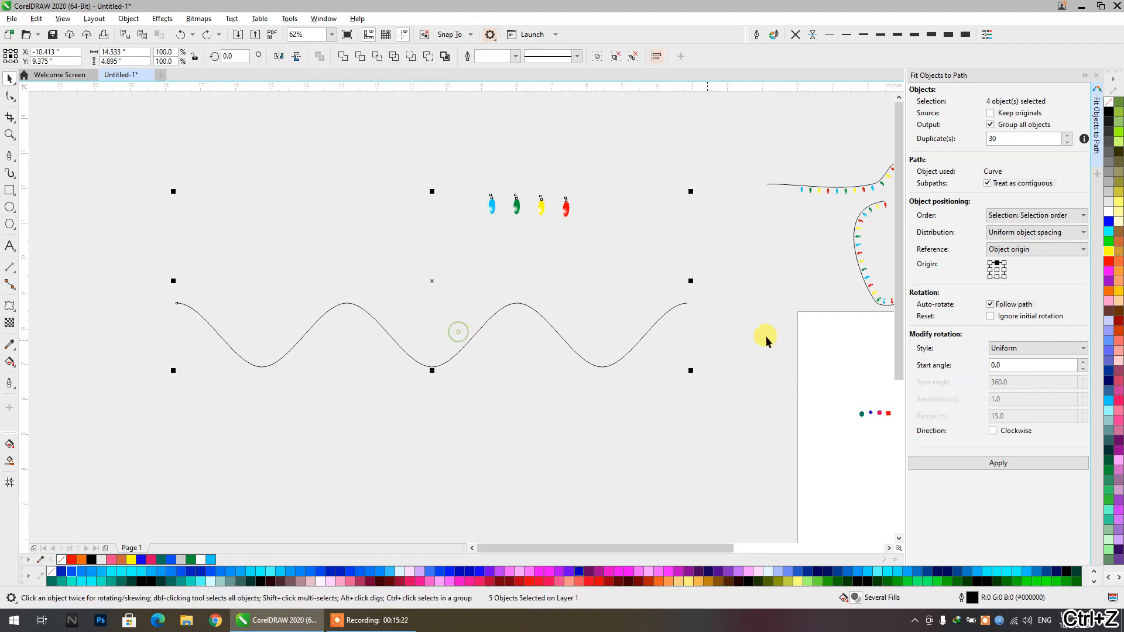
click(996, 463)
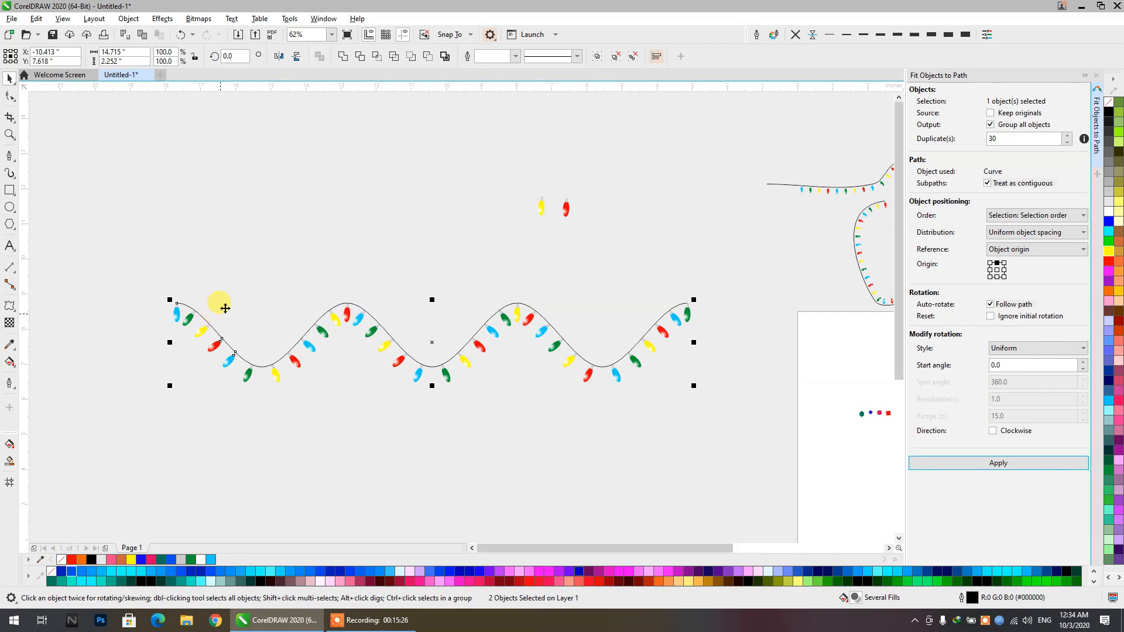
click(255, 267)
scroll(426, 194, down, 1)
scroll(399, 245, up, 2)
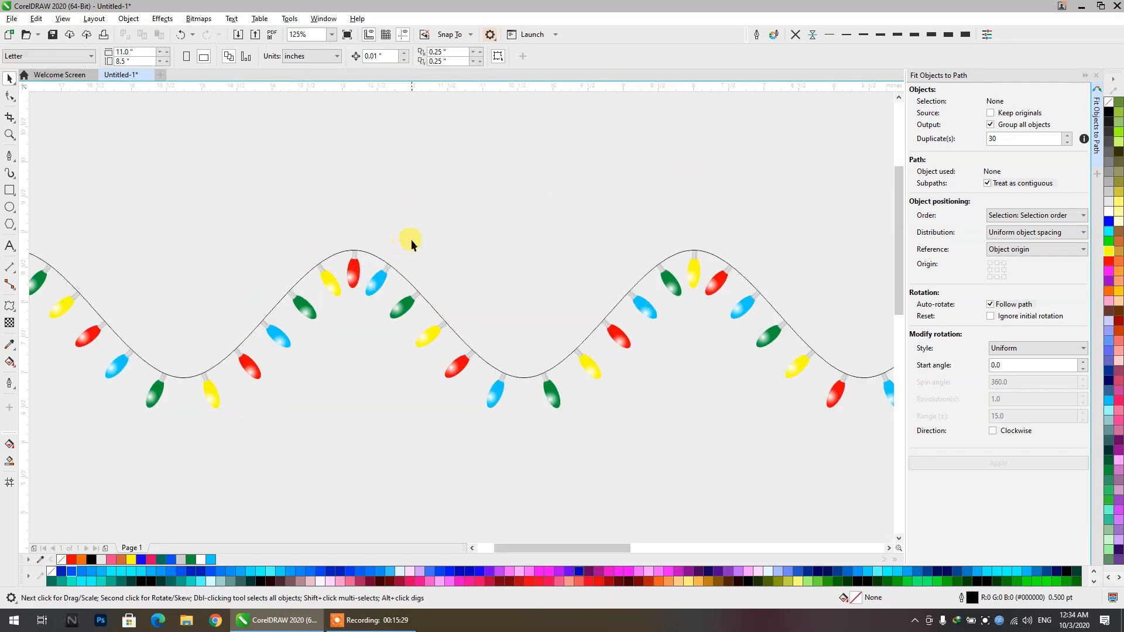
scroll(417, 238, down, 1)
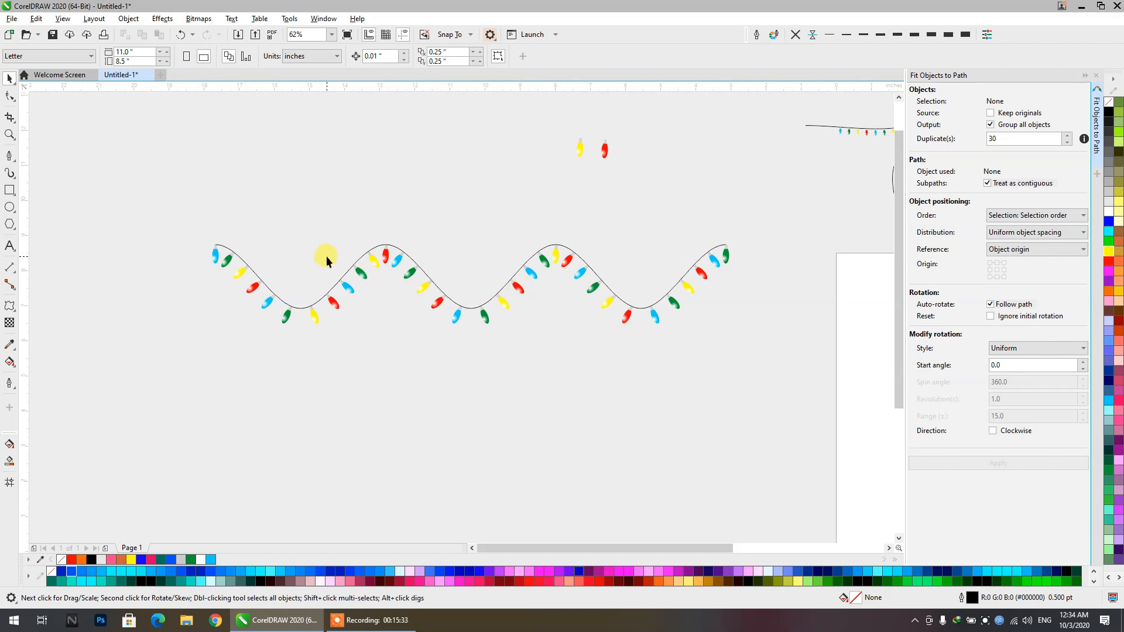
Undo the fit of the bulbs to the wave and select the blue bulb
key(ctrl+z)
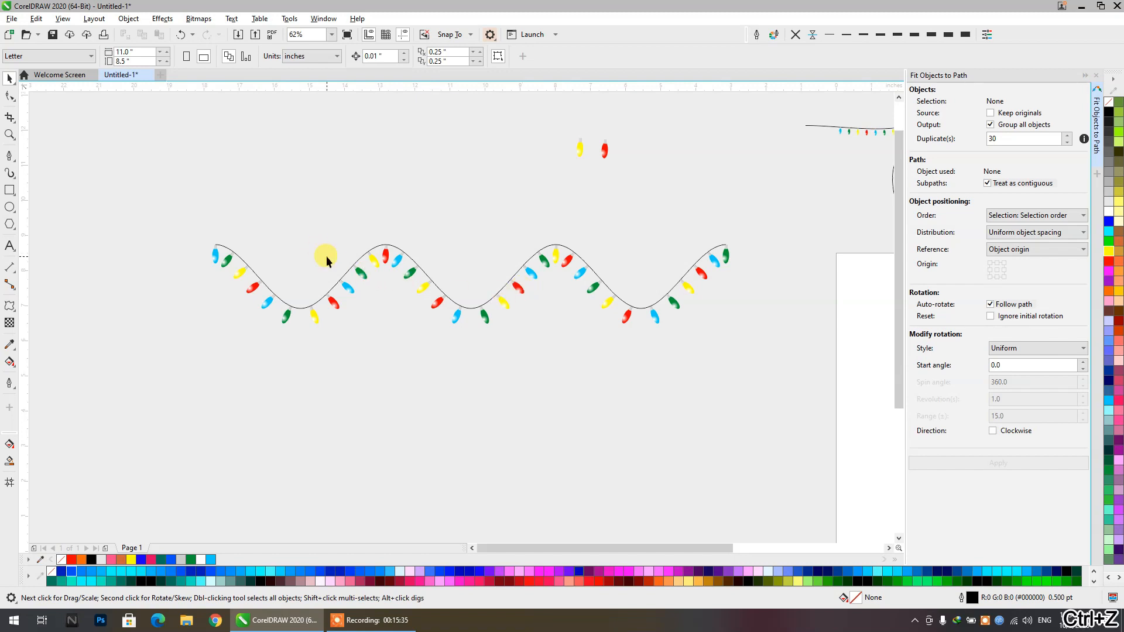
scroll(530, 200, up, 2)
scroll(529, 196, up, 2)
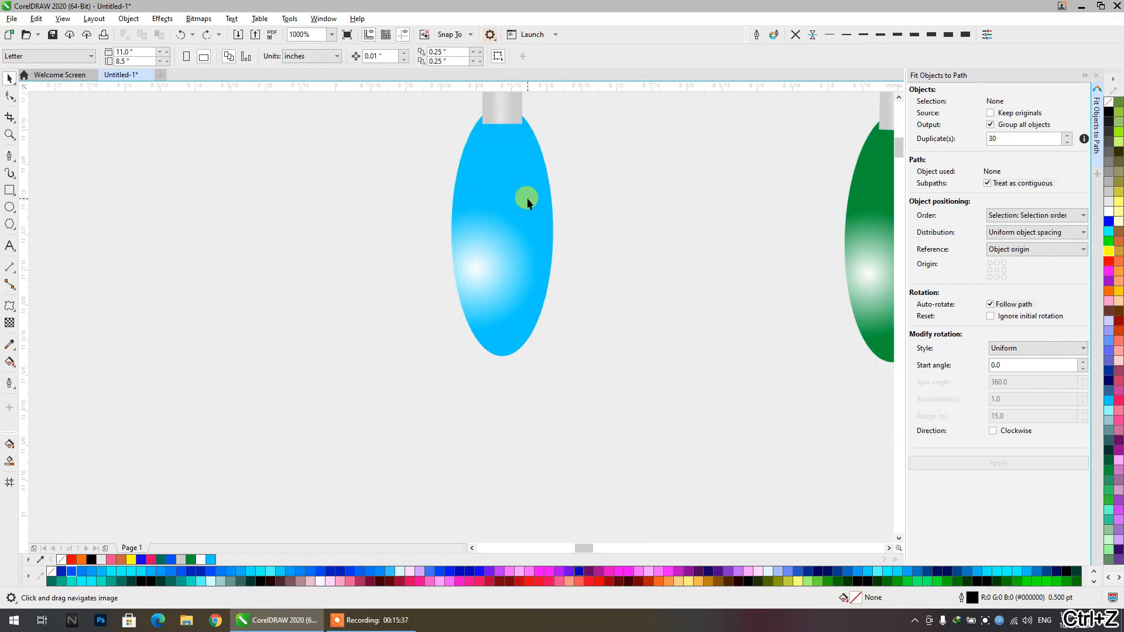
click(529, 188)
drag(556, 205, 585, 206)
key(ctrl+z)
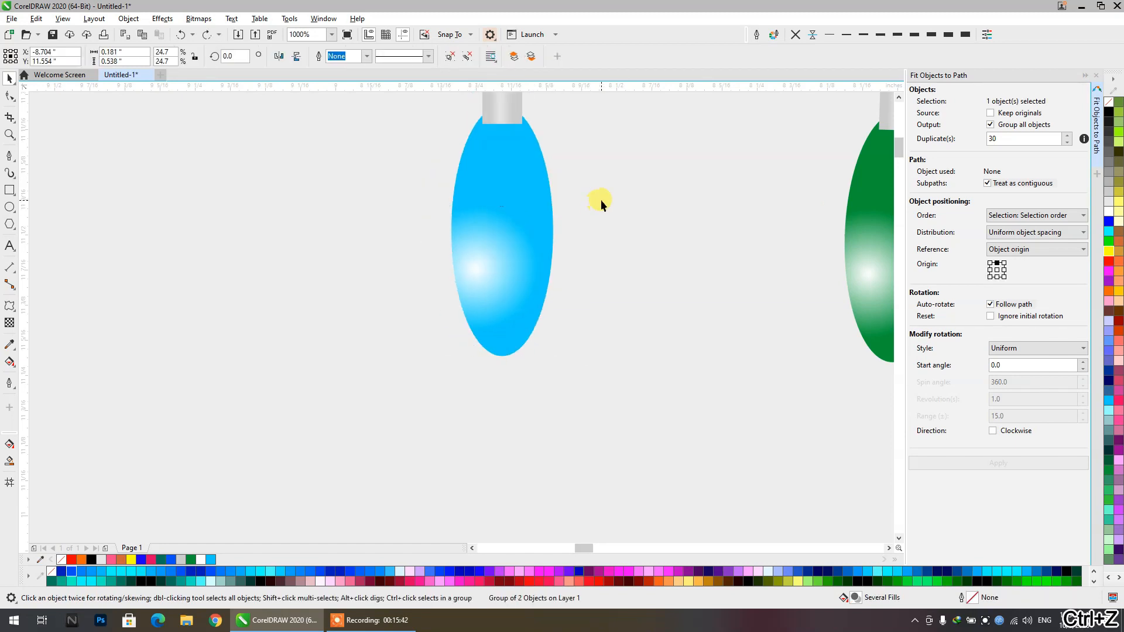
Place a copy of the blue bulb beside the original, ungroup it and delete its grey cap
drag(506, 209, 265, 290)
right_click(265, 290)
click(458, 56)
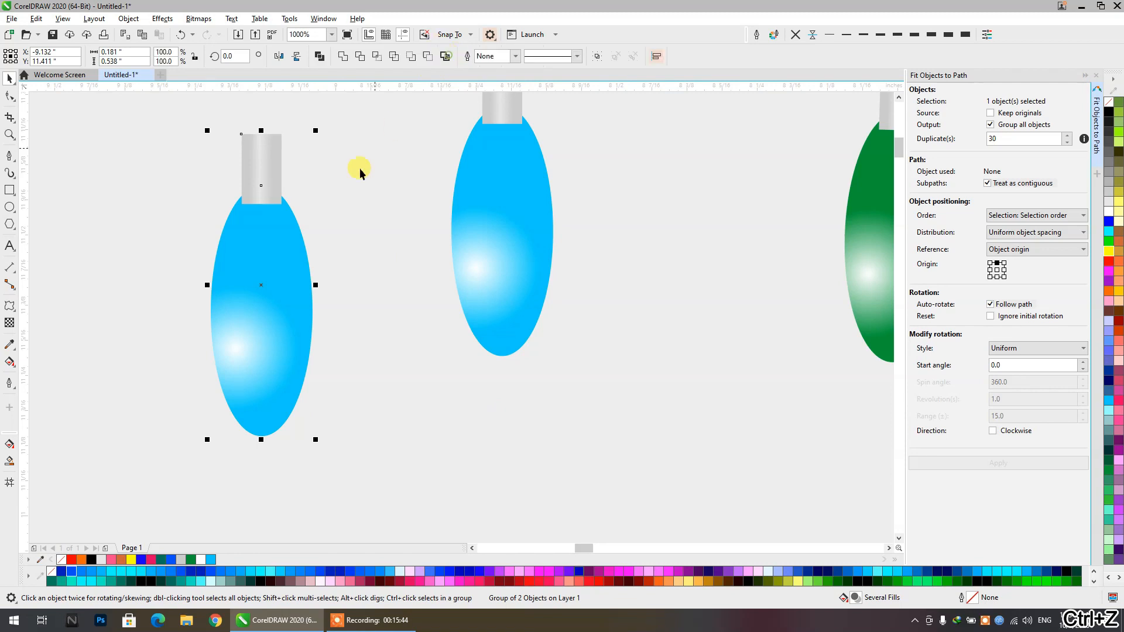
click(359, 168)
click(252, 158)
click(261, 167)
key(Delete)
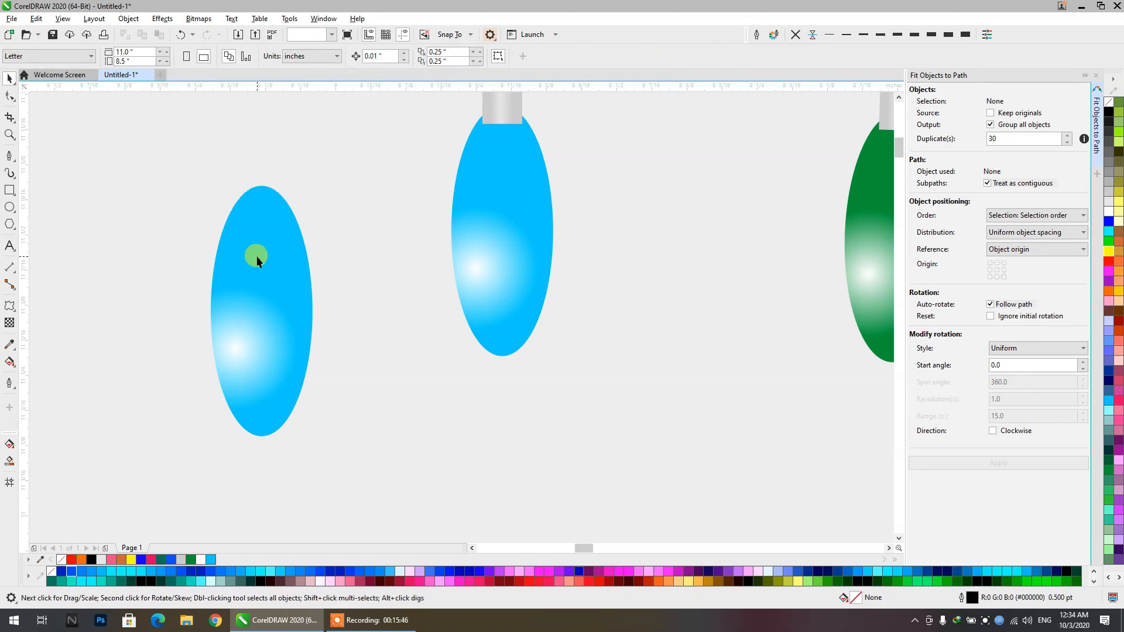
Enlarge the capless blue ellipse to about 0.418 by 0.779 inches next to the blue bulb
drag(253, 321, 373, 280)
drag(372, 396, 444, 467)
drag(410, 272, 437, 276)
scroll(437, 277, down, 2)
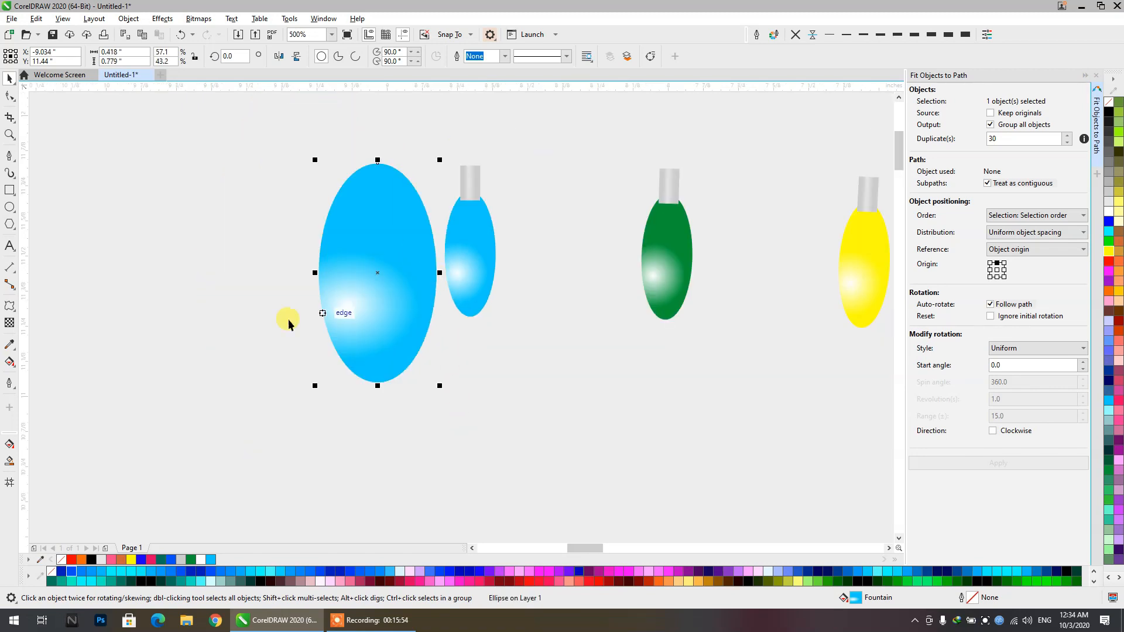
Apply an elliptical fountain transparency to the enlarged blue ellipse so it fades out toward its edge
click(9, 323)
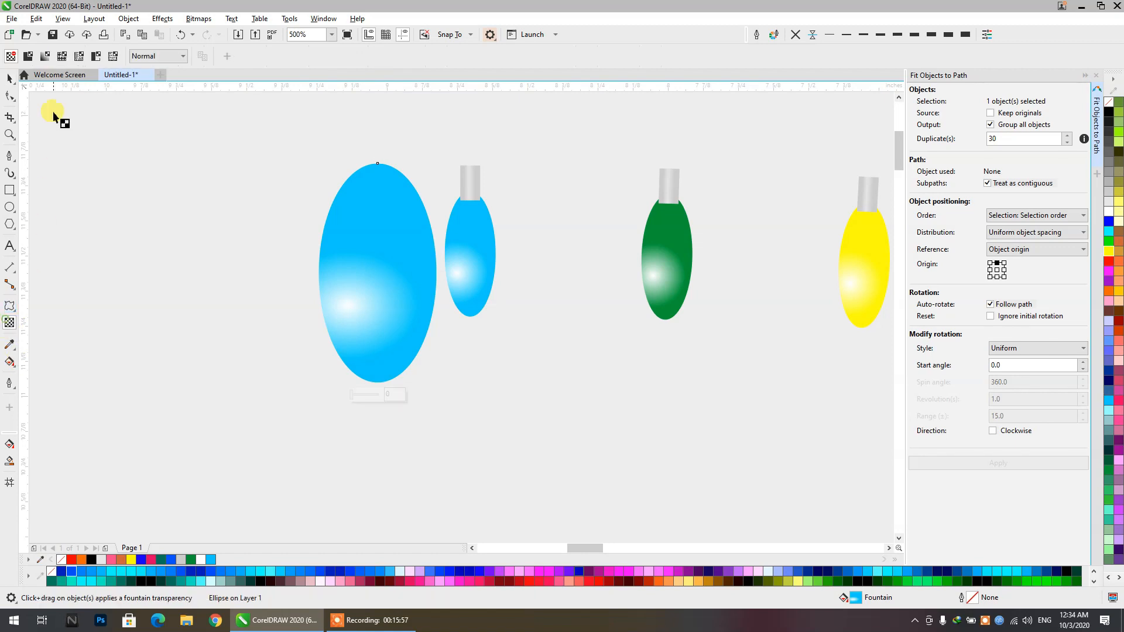
click(42, 56)
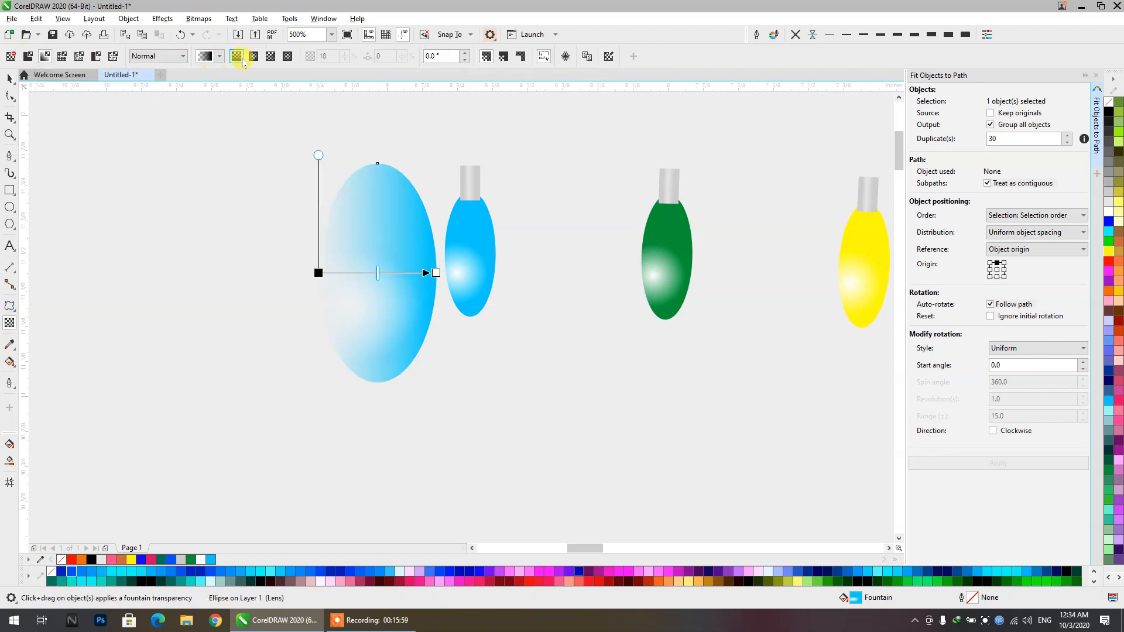
click(253, 56)
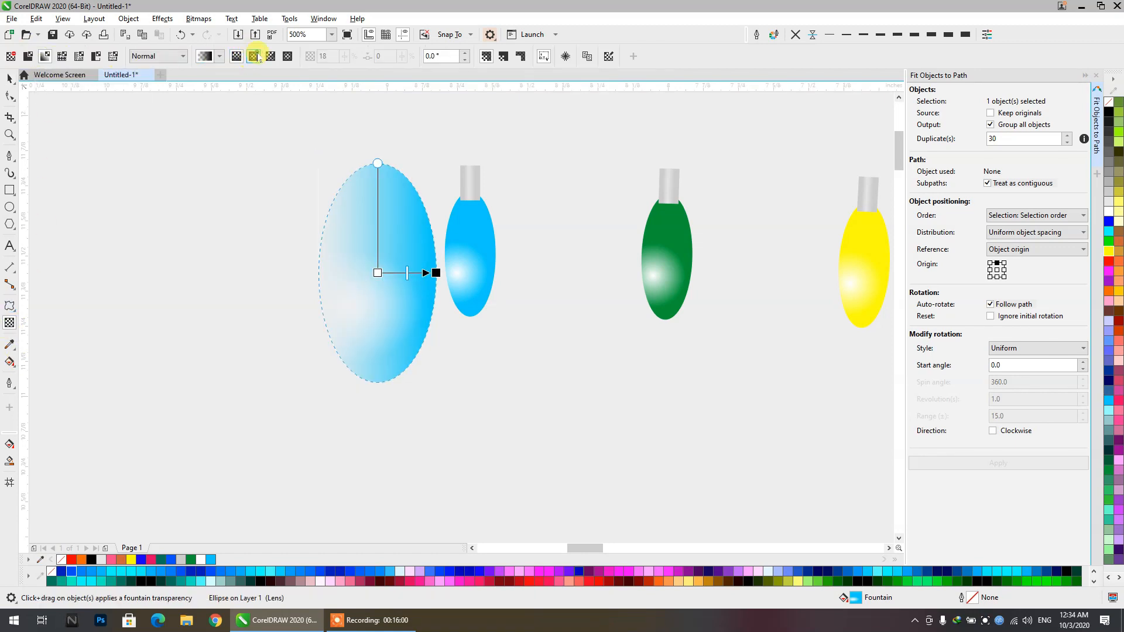
Move the faded ellipse over the blue bulb, send it behind the bulb and center it horizontally as a glow
click(10, 78)
drag(377, 271, 473, 250)
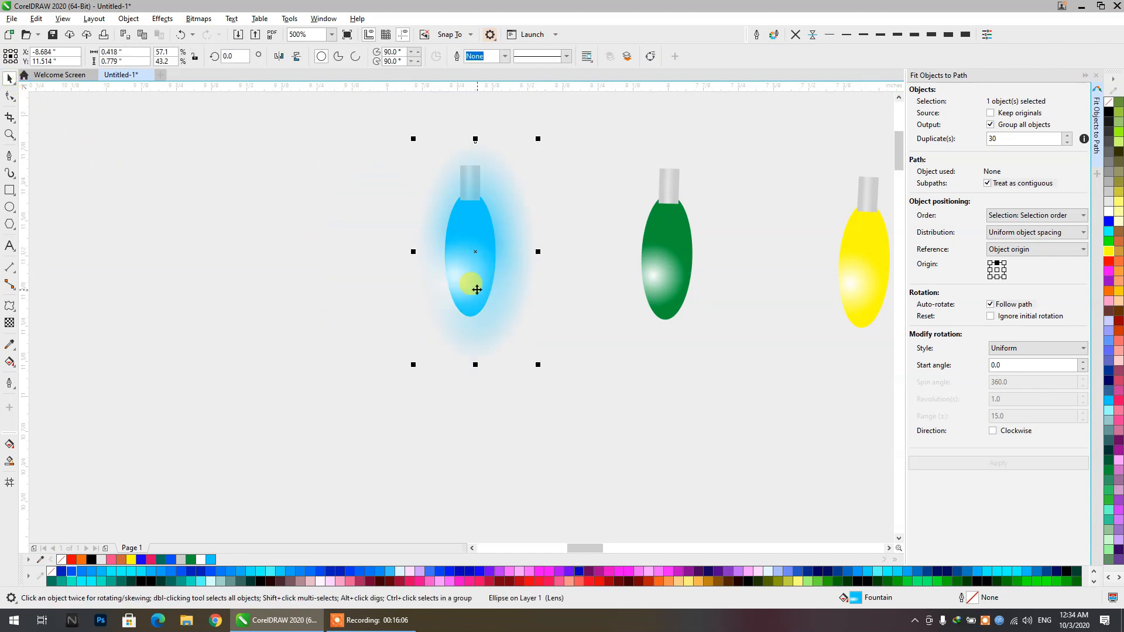
key(shift+Page_Down)
click(548, 362)
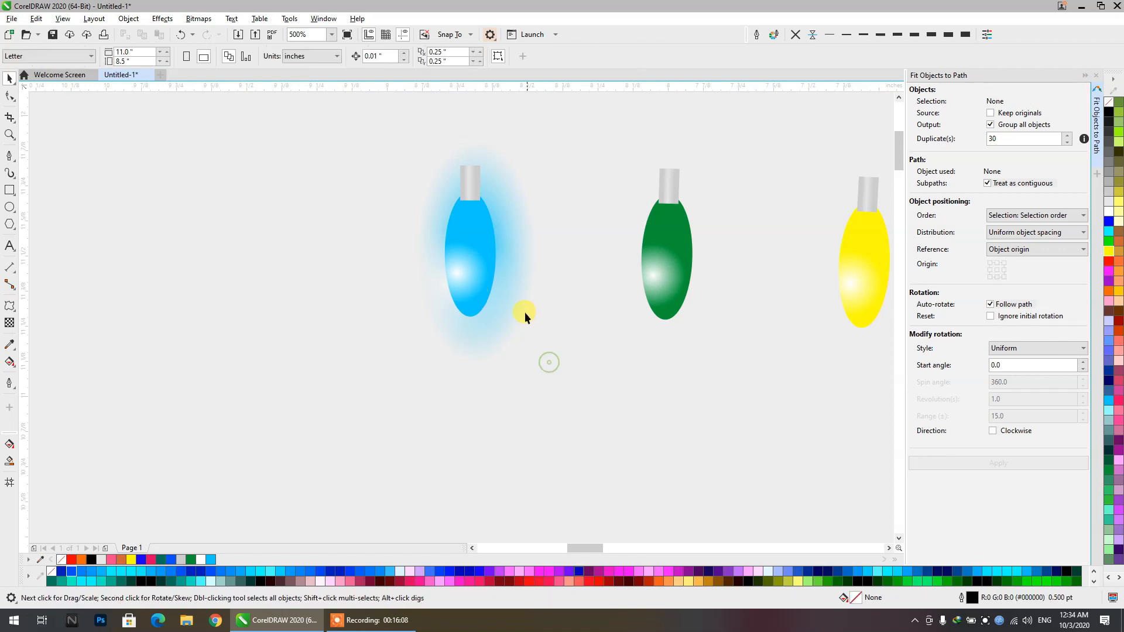
click(520, 305)
key(Left)
shift+click(461, 184)
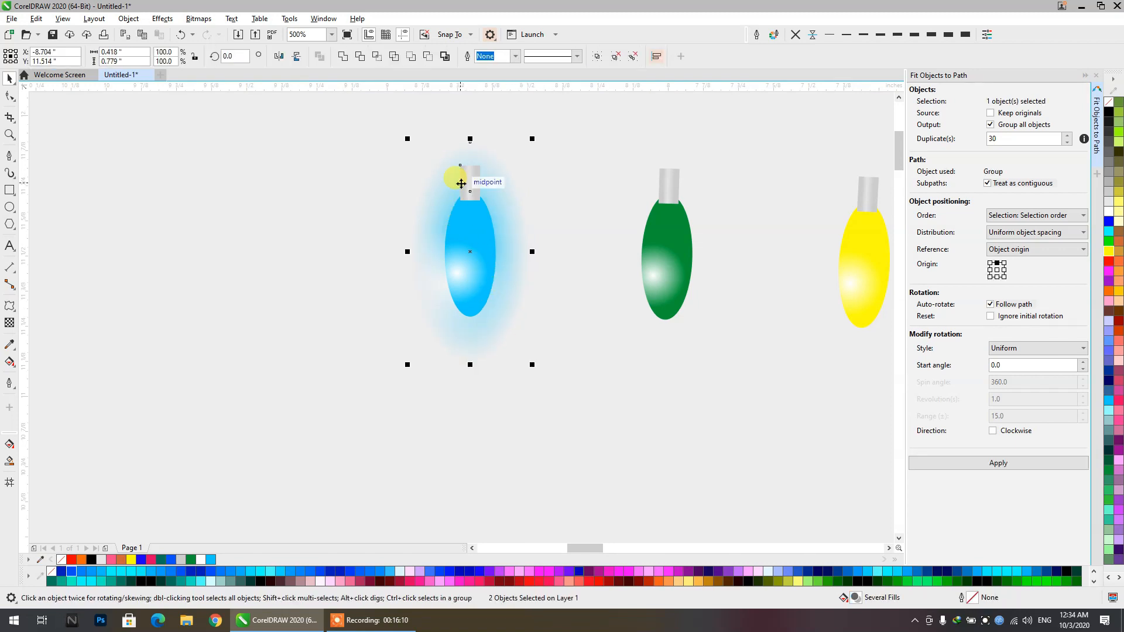
click(537, 189)
Duplicate the blue glow onto the green, yellow and red bulbs at equal spacing
scroll(448, 278, down, 1)
drag(479, 260, 576, 258)
key(ctrl+r)
key(ctrl+r)
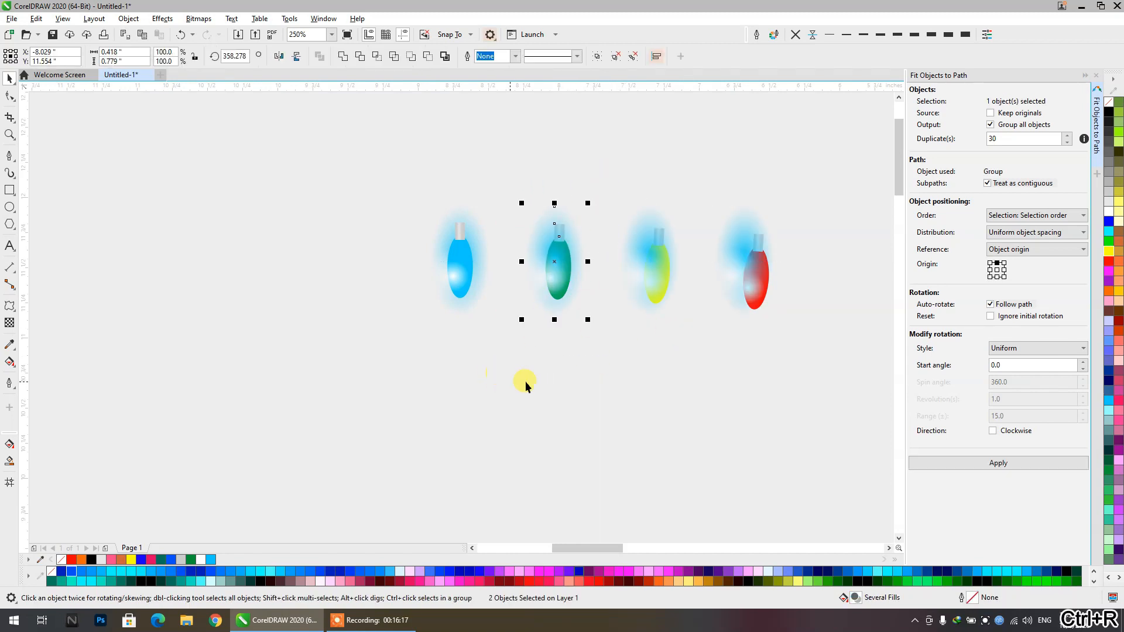
Center the second glow on the green bulb and fill it with green #33CC66
key(c)
key(e)
click(572, 413)
click(575, 272)
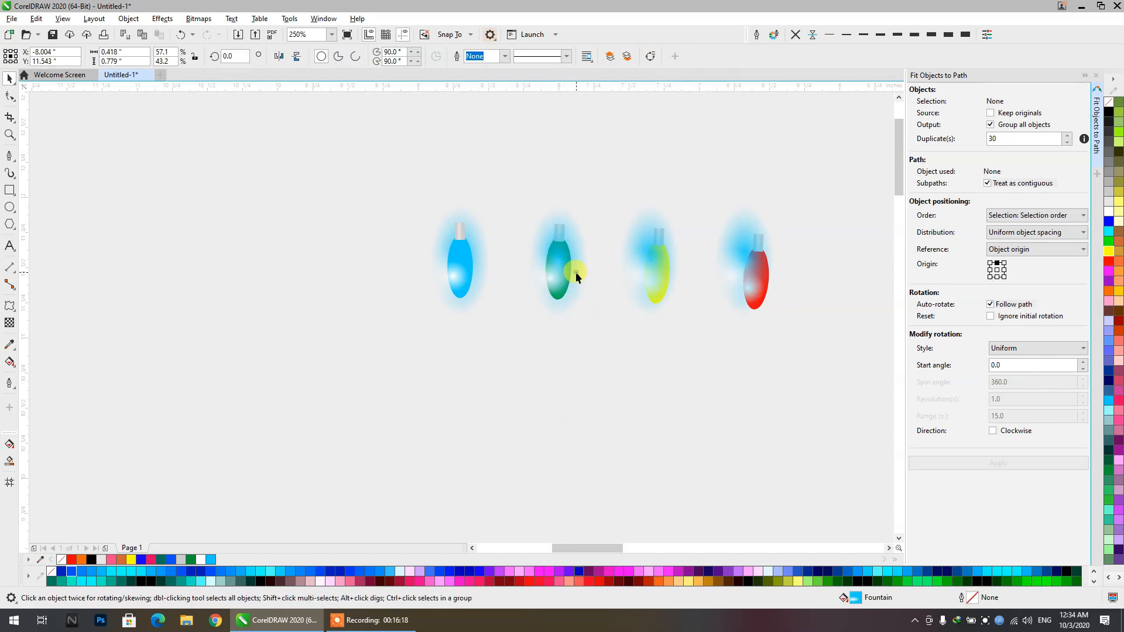
click(1109, 490)
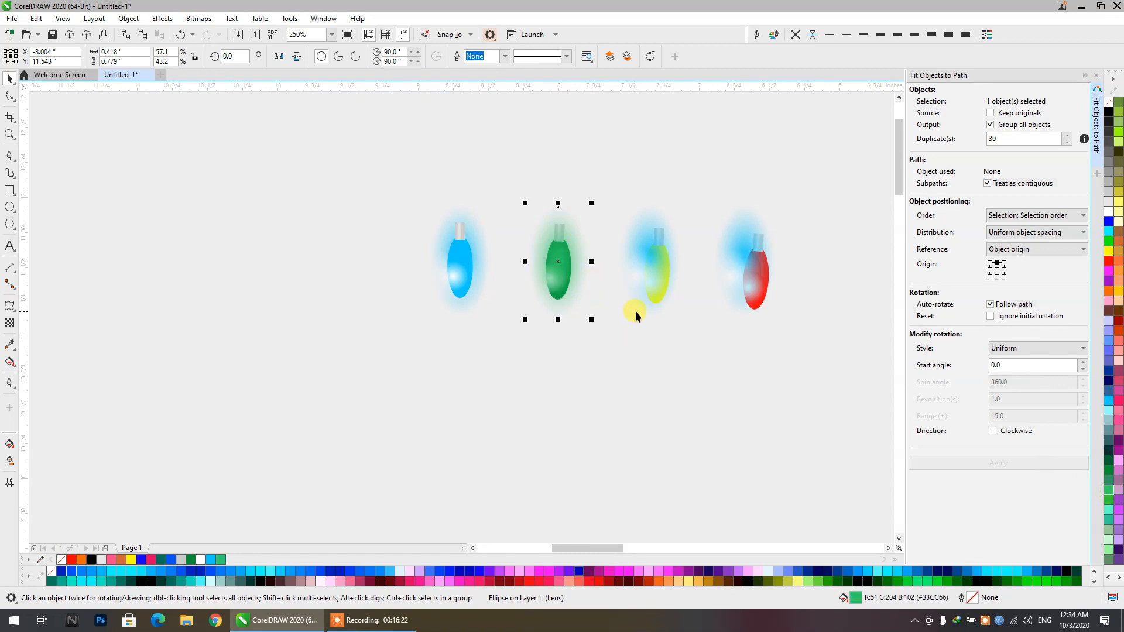
click(633, 345)
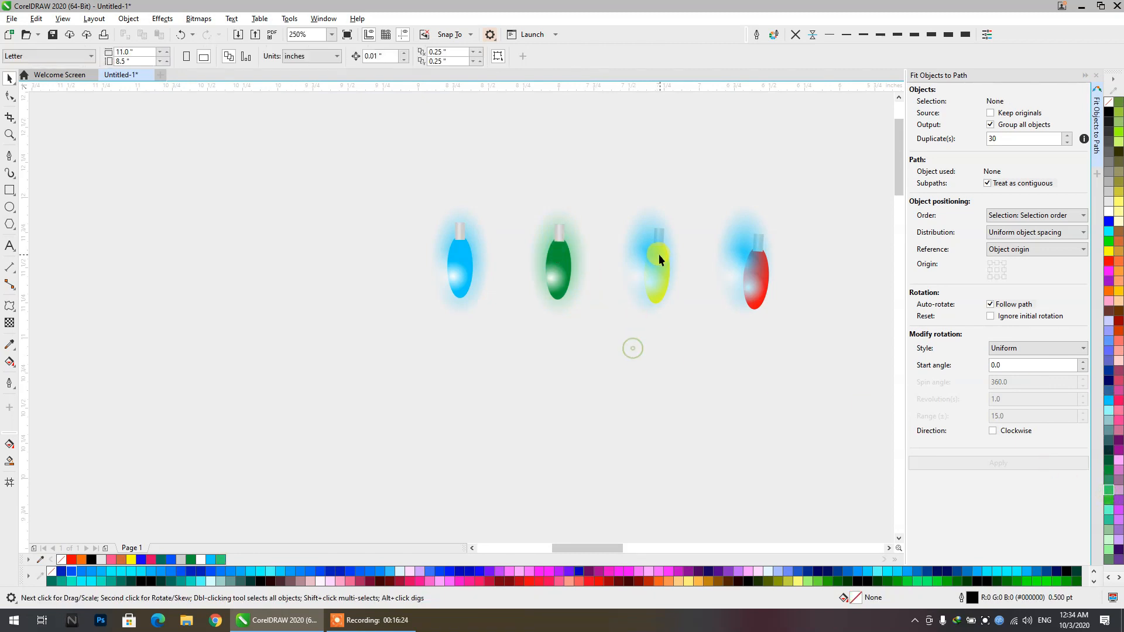
Fill the third glow with yellow #FFFF00 and center the yellow bulb on it in both directions
click(632, 246)
click(1108, 251)
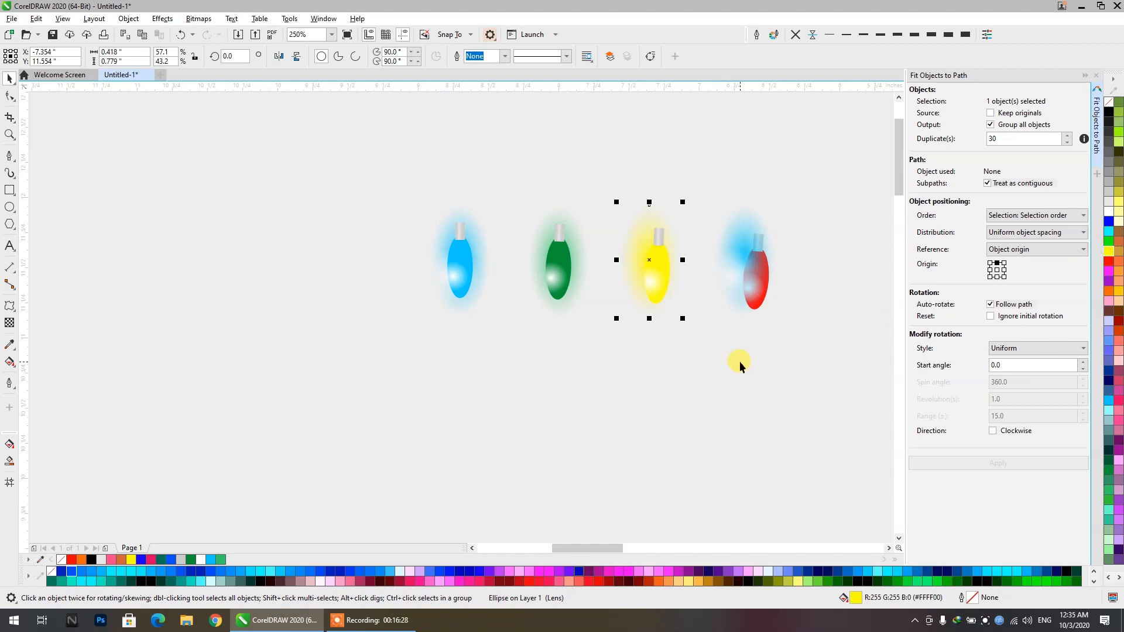
drag(706, 386, 579, 145)
key(e)
key(c)
click(614, 183)
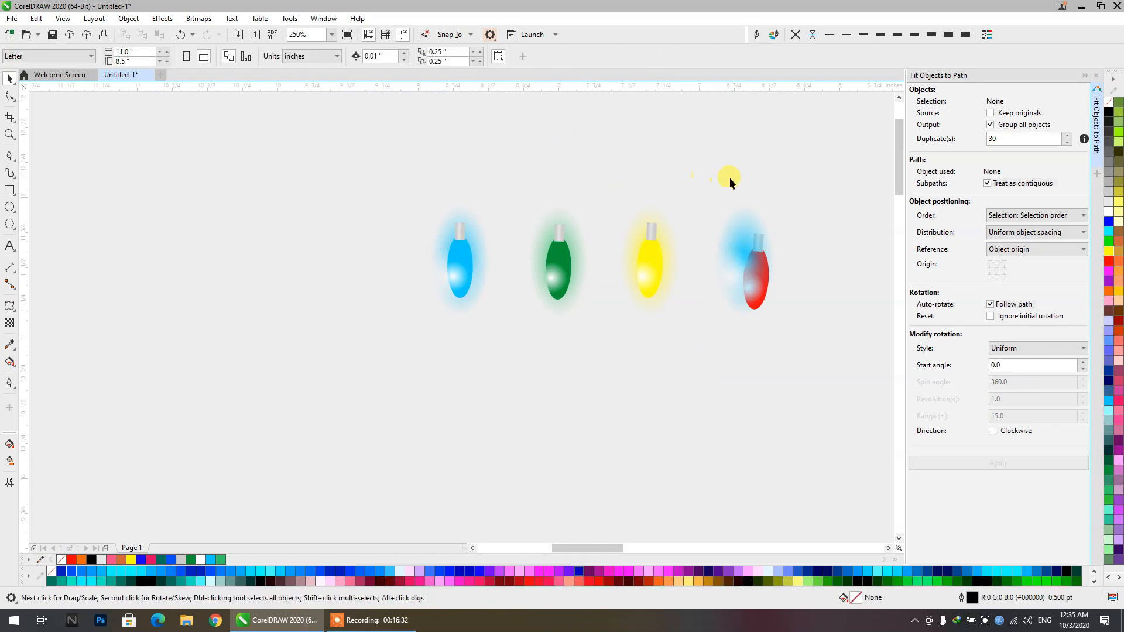
Center the fourth glow on the red bulb and fill it with red #FF0000
click(734, 236)
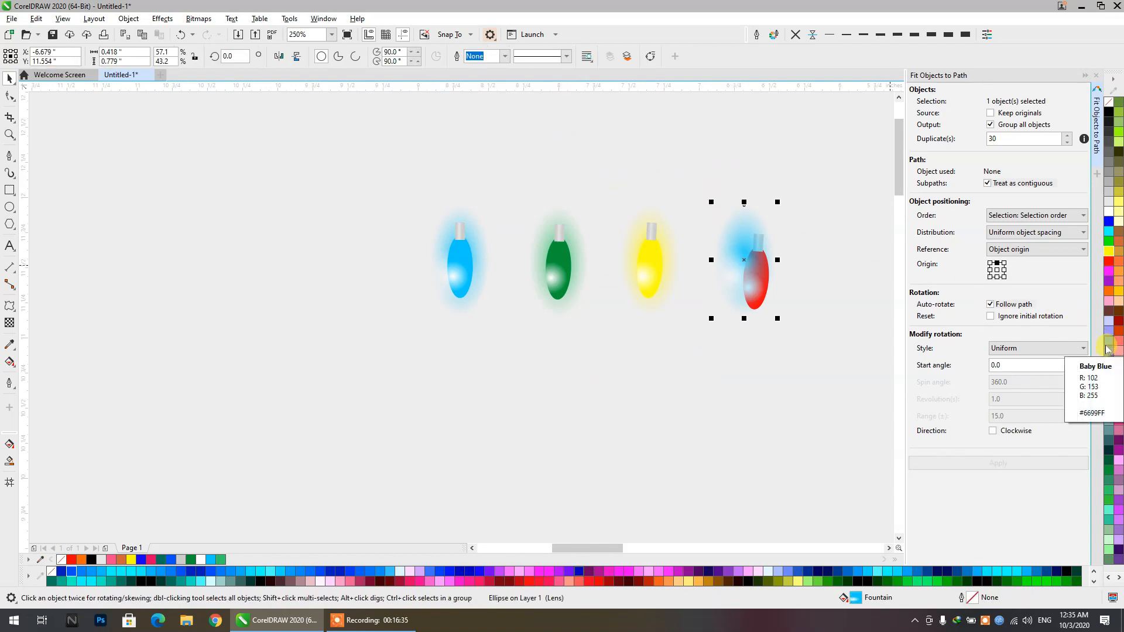
drag(821, 399, 697, 138)
key(e)
key(c)
click(749, 143)
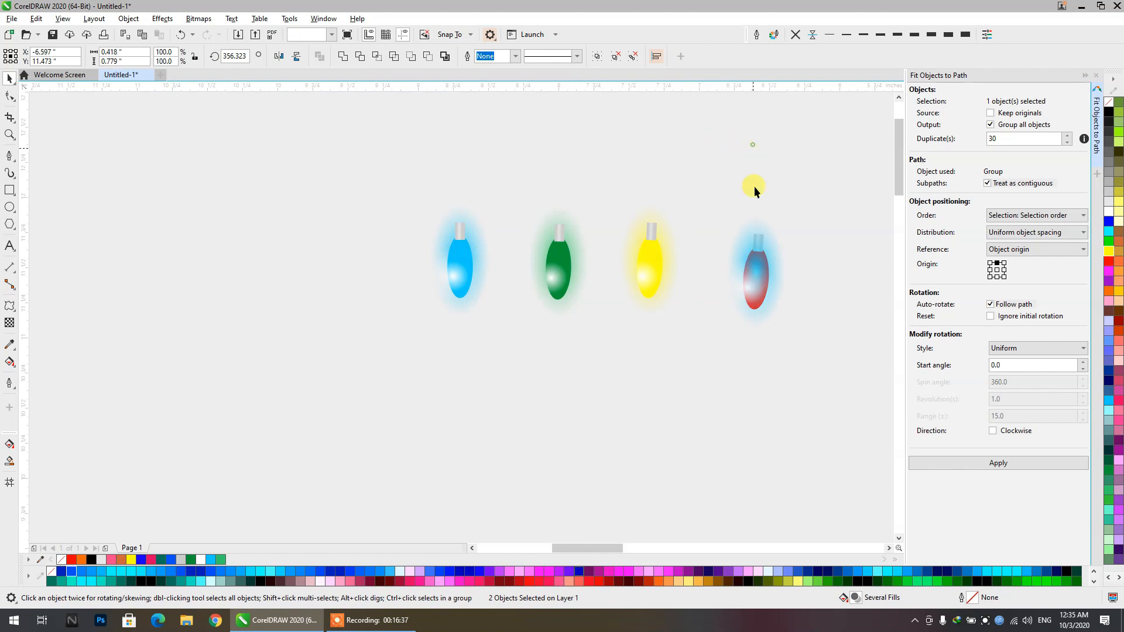
click(776, 255)
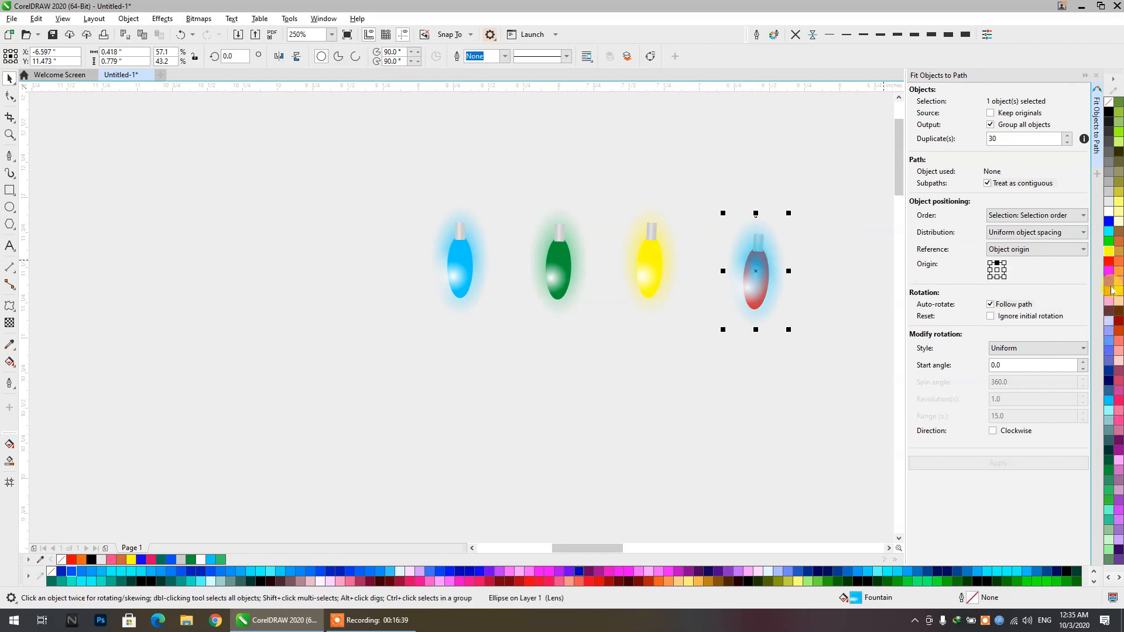
click(1109, 261)
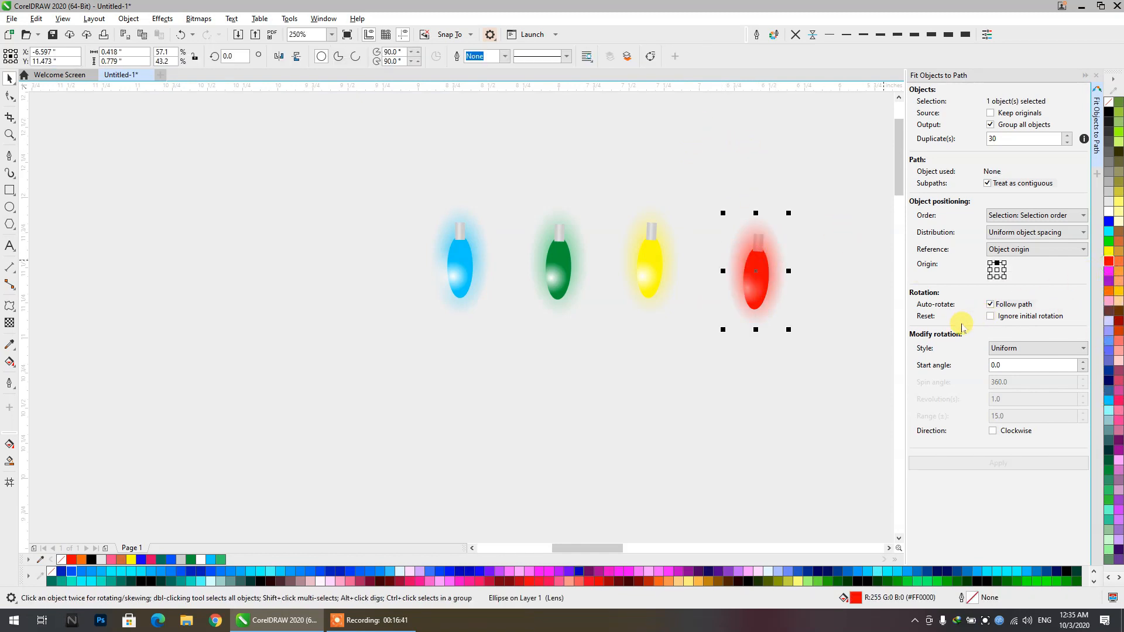
Group each of the four bulbs with its own glow
click(667, 259)
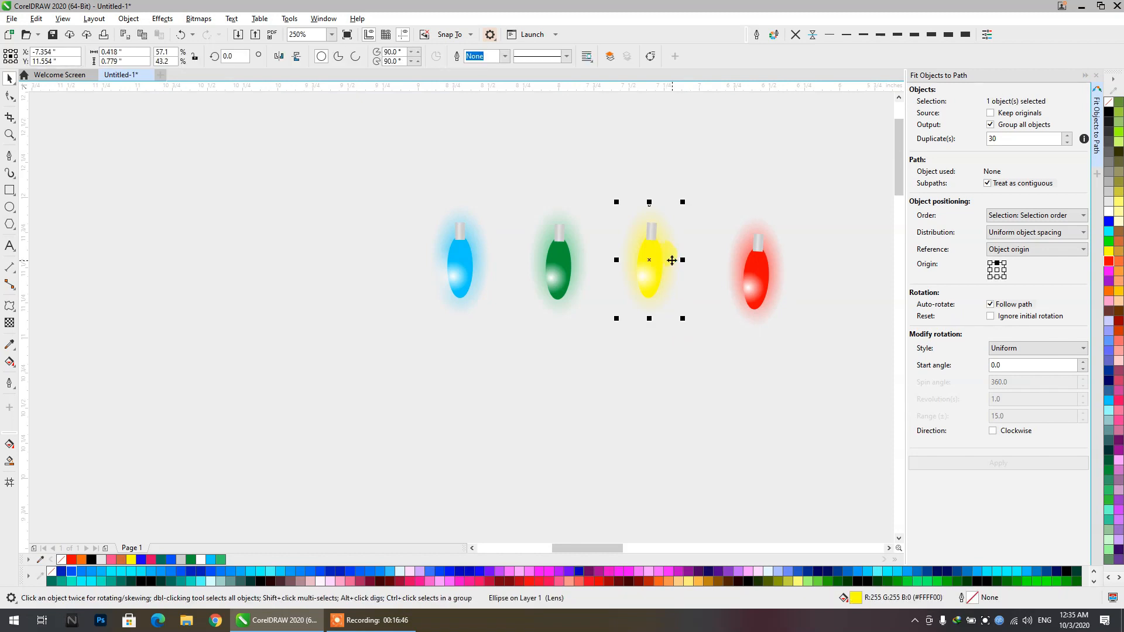
click(623, 376)
drag(370, 172, 507, 371)
key(ctrl+g)
drag(504, 143, 610, 367)
key(ctrl+g)
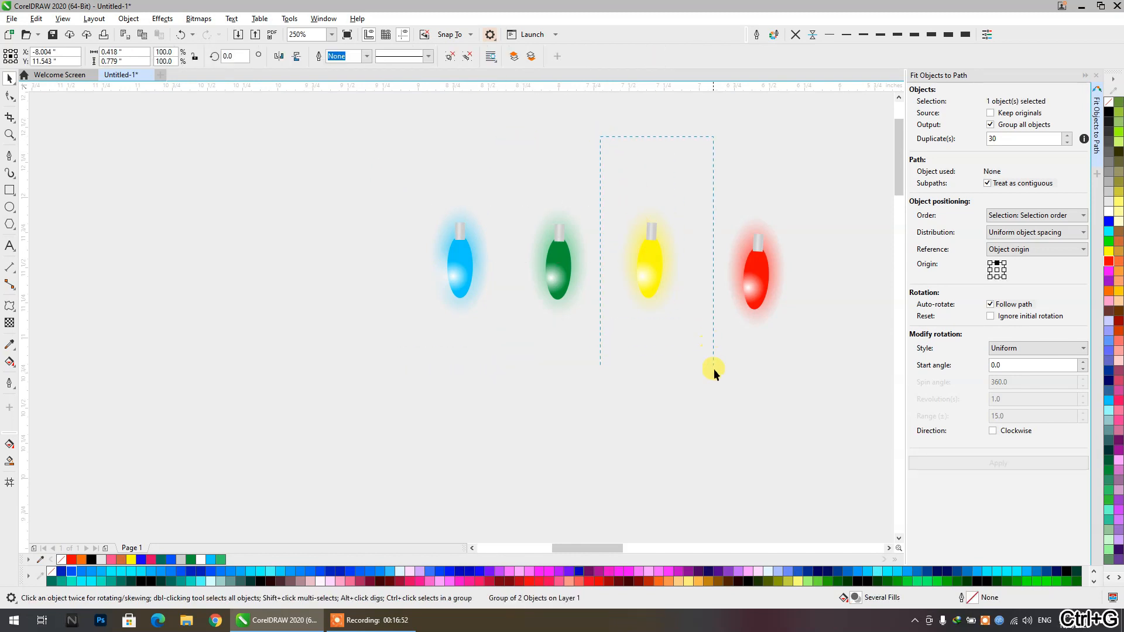
drag(714, 370, 713, 372)
key(ctrl+g)
drag(698, 158, 808, 379)
key(ctrl+g)
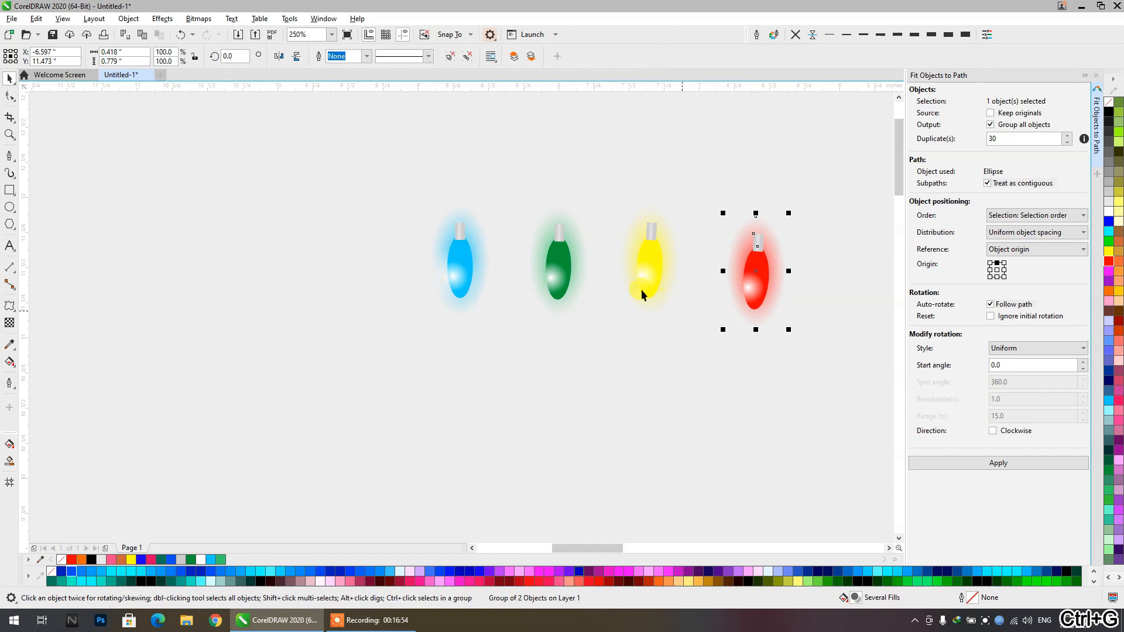
Select the four glowing bulbs and the wave, and fit the bulbs to the wave with 30 duplicates
scroll(641, 289, down, 4)
drag(698, 215, 517, 336)
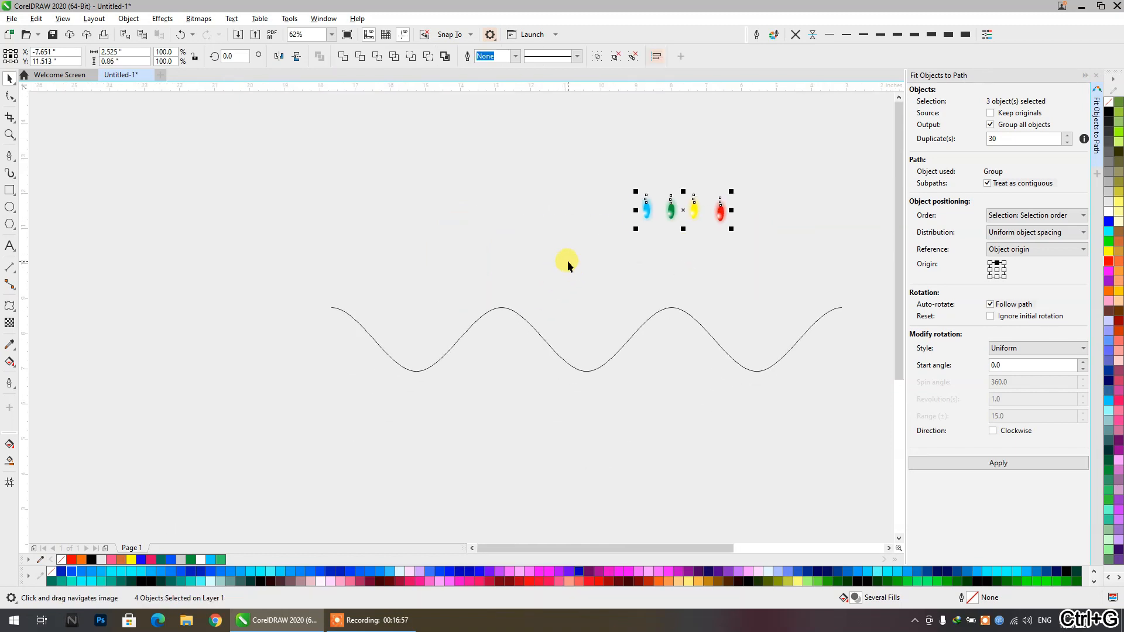
shift+click(554, 338)
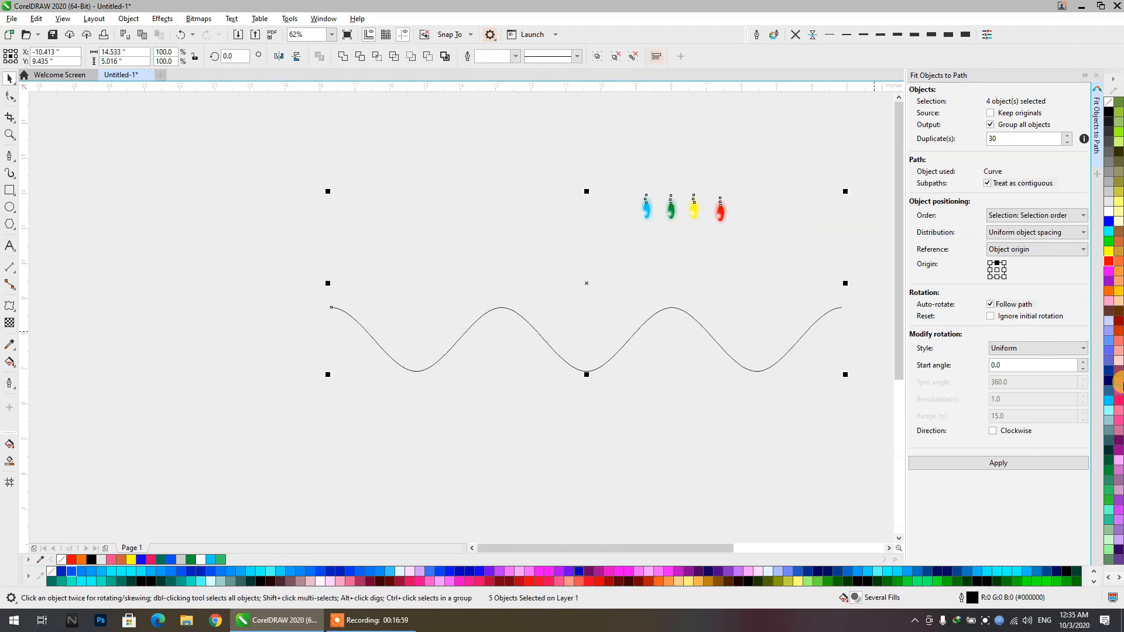
click(989, 462)
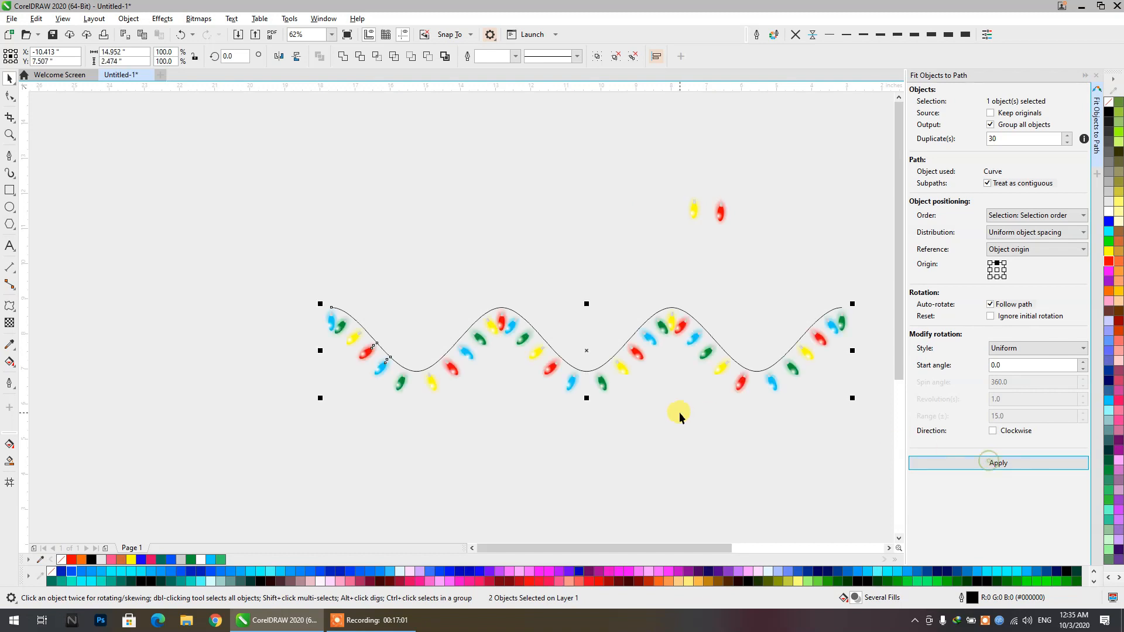
Separate the wave curve from its string of lights by moving the curve up and the lights down
scroll(702, 352, up, 3)
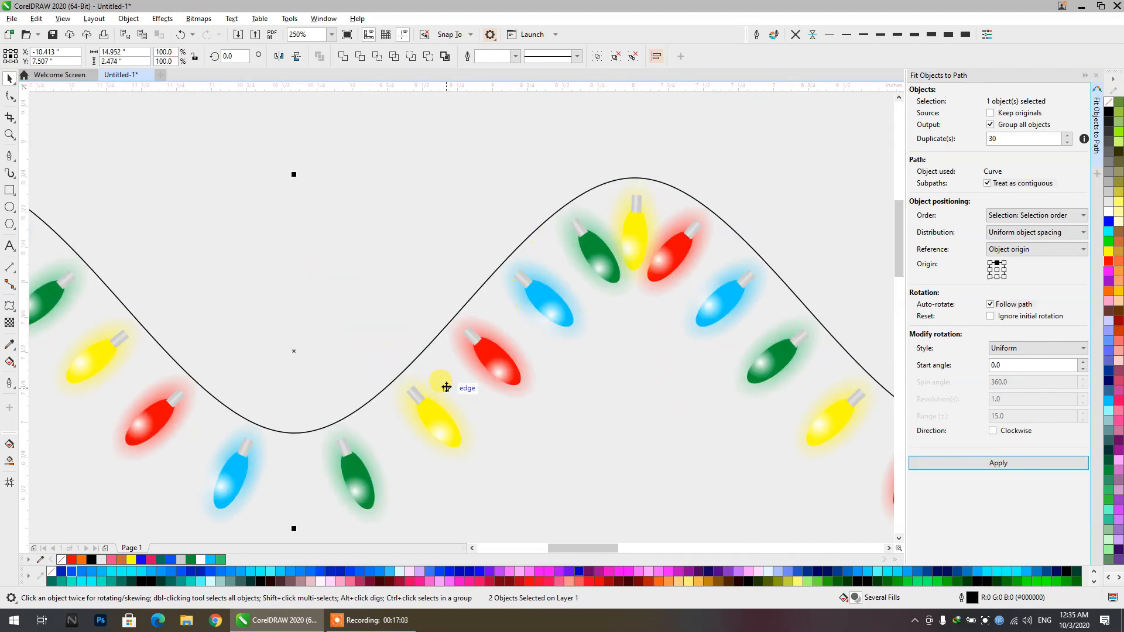
scroll(502, 293, down, 3)
click(526, 373)
drag(567, 287, 561, 193)
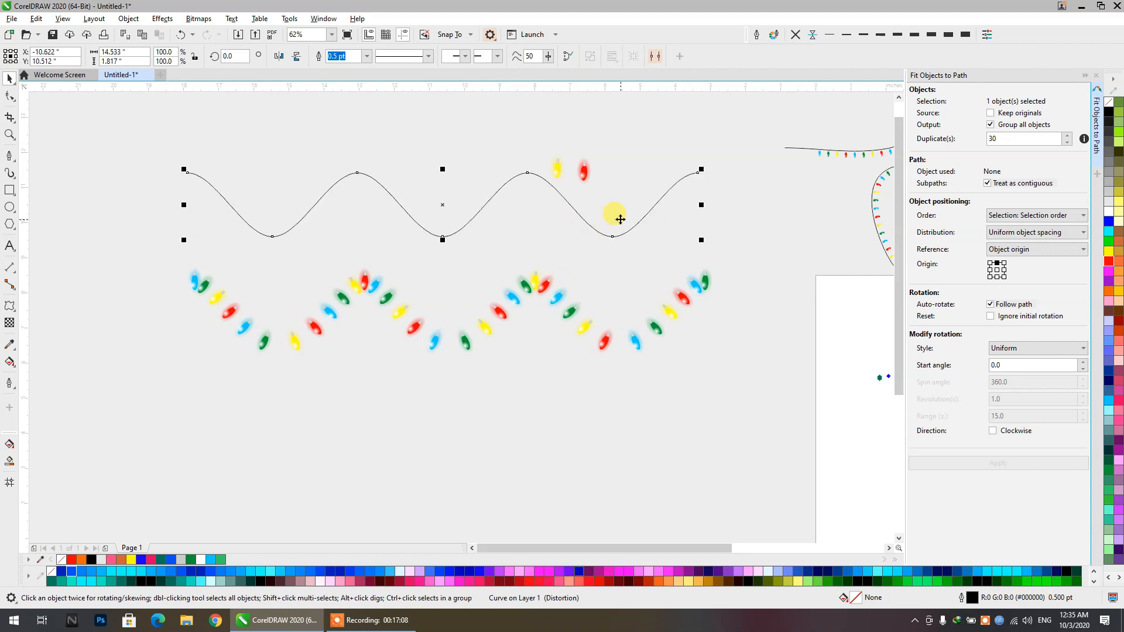
drag(571, 311, 556, 353)
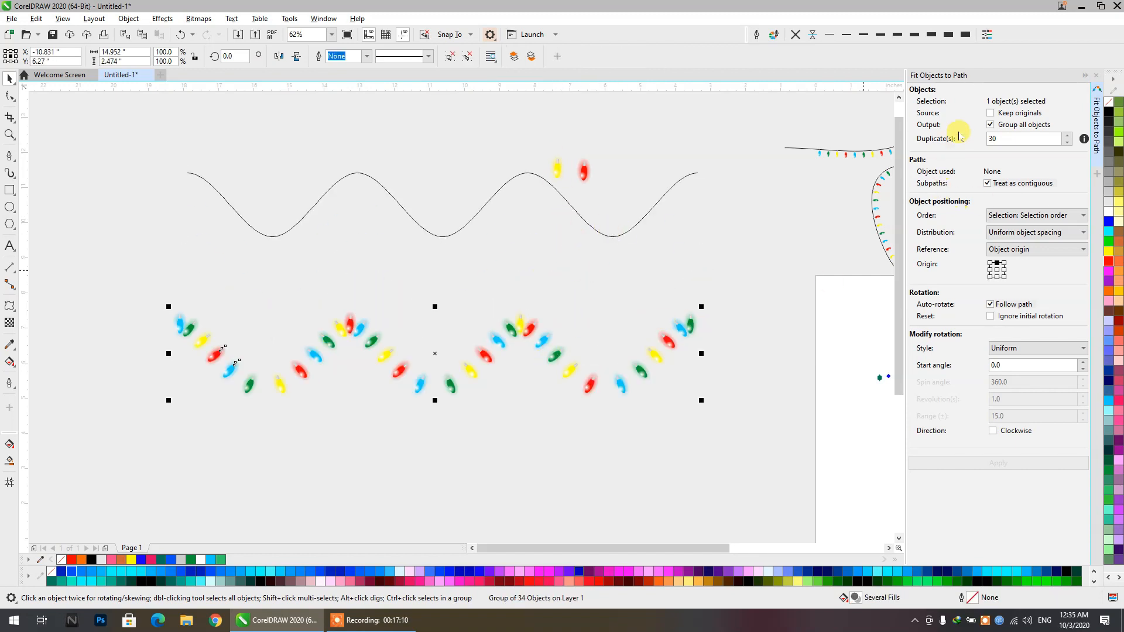
Draw a circle about 4.283 inches in diameter on the empty page
scroll(609, 251, down, 6)
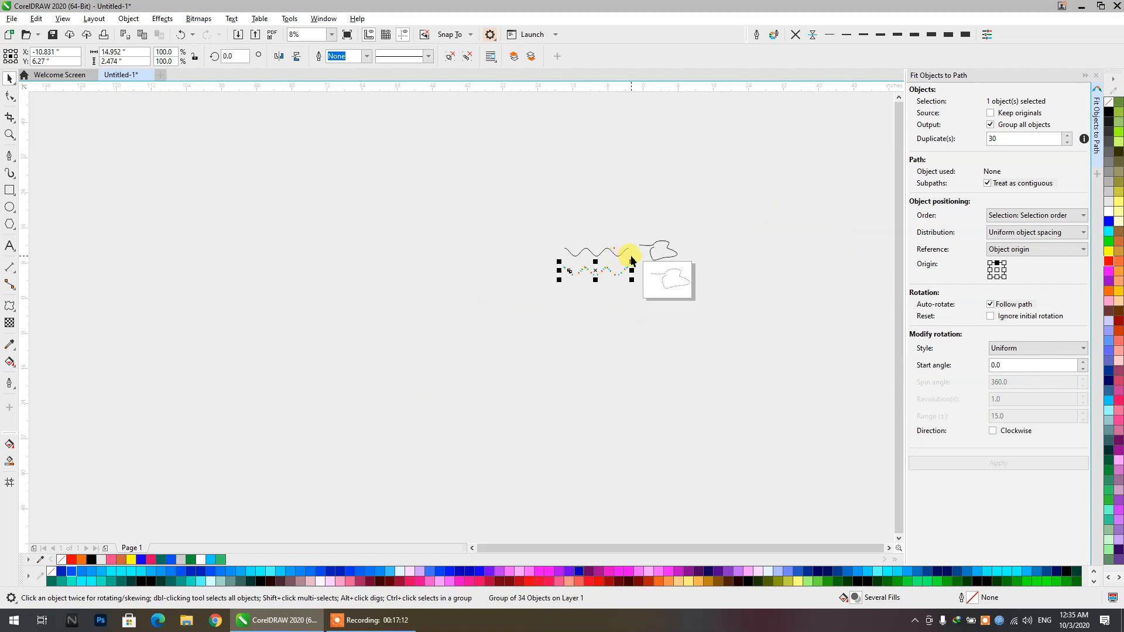
key(ctrl+a)
click(708, 258)
scroll(681, 286, up, 8)
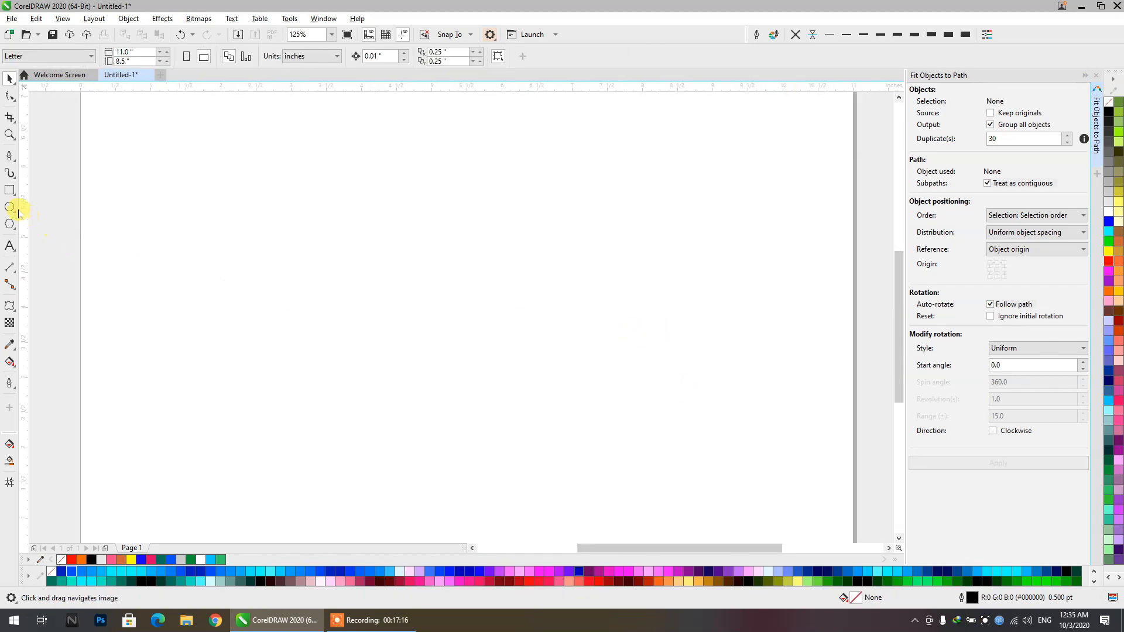
click(10, 208)
drag(366, 192, 675, 500)
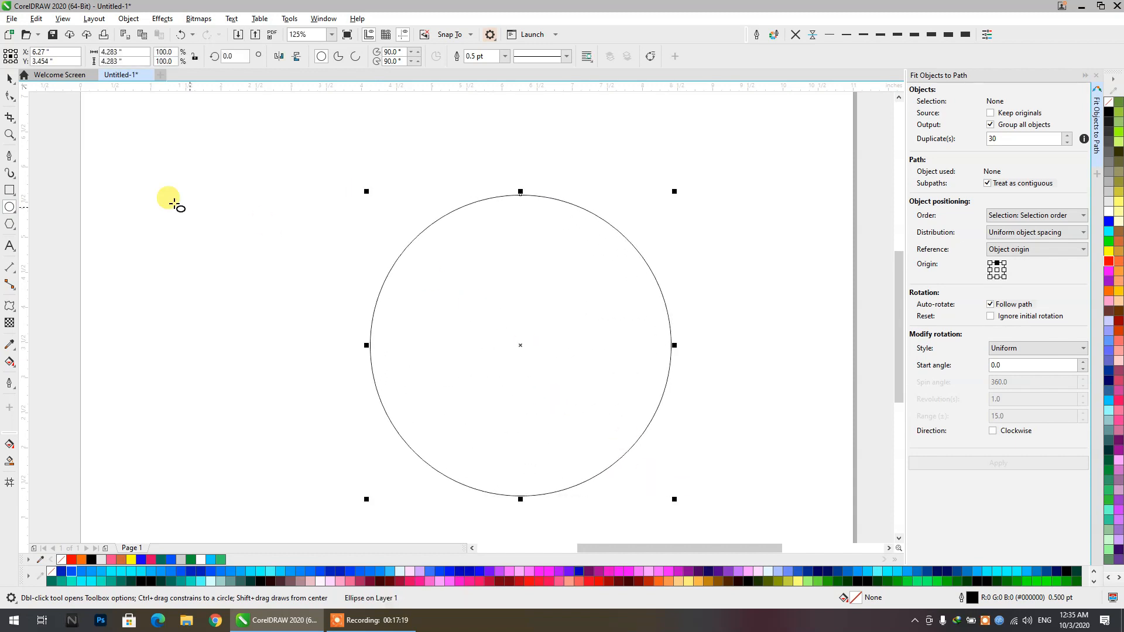
Draw a thin upright rectangle about 0.067 by 0.342 inches beyond the circle's upper-left side
click(9, 77)
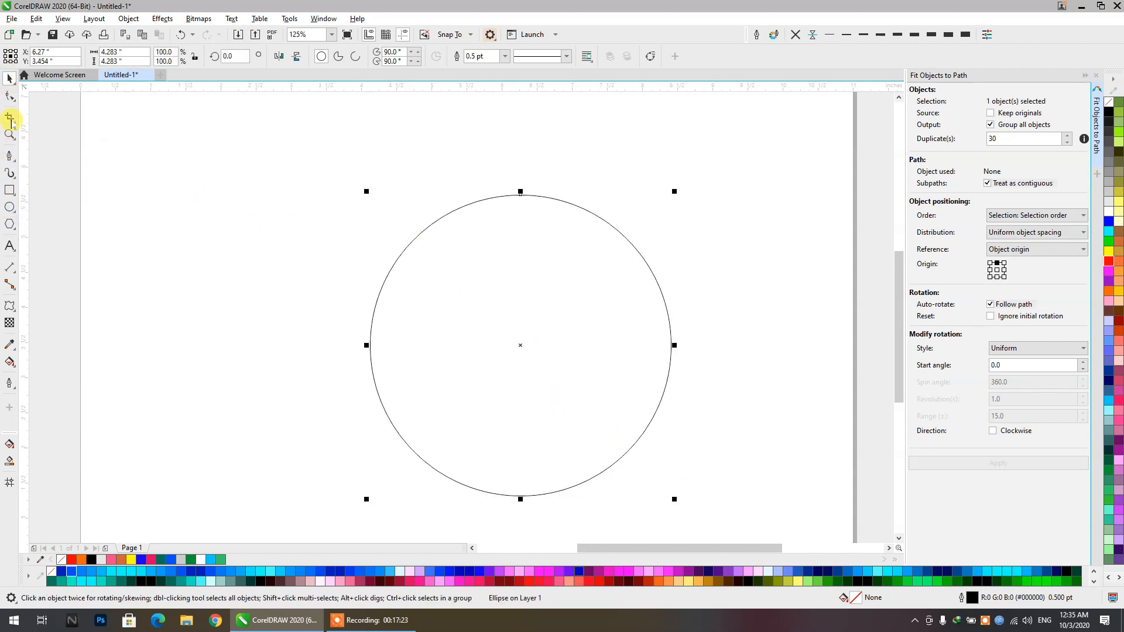
click(10, 190)
drag(201, 164, 203, 187)
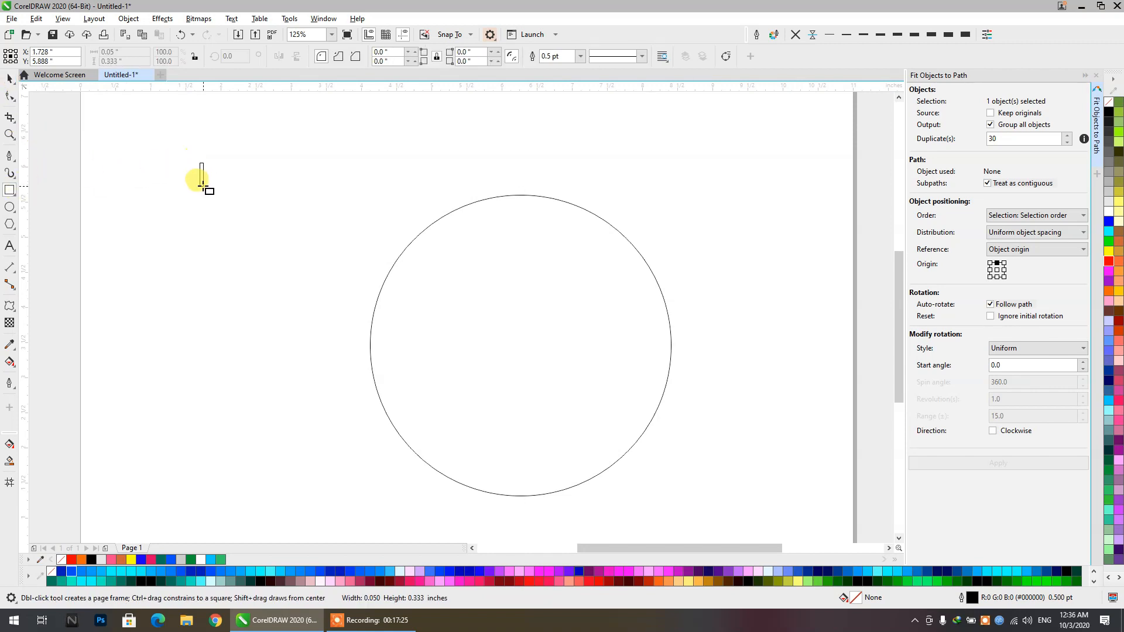
key(space)
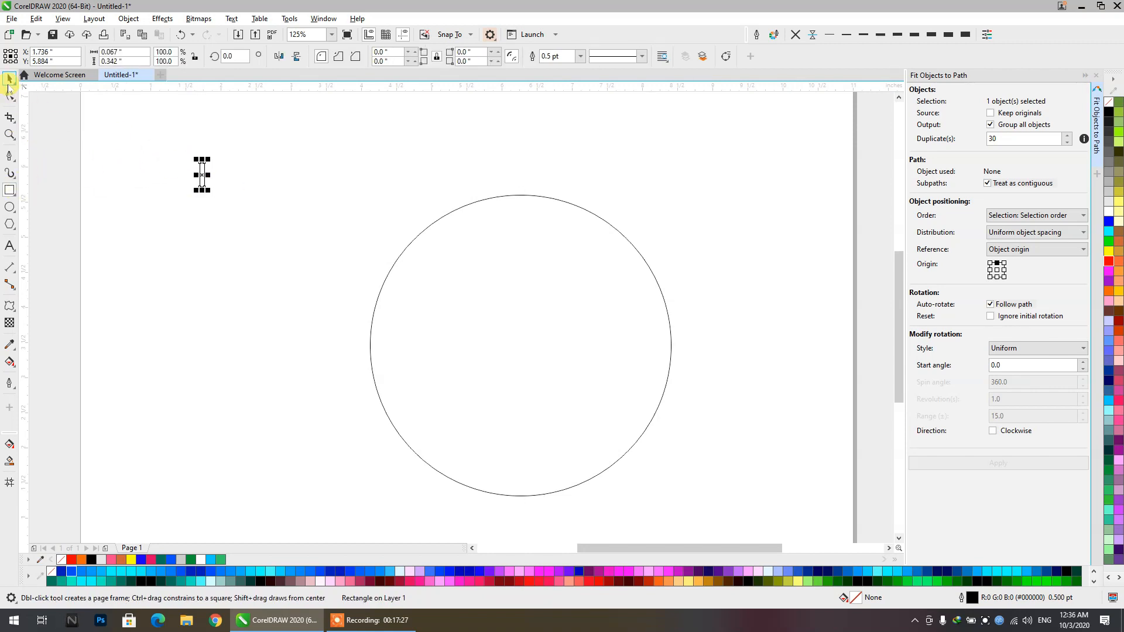
Place a copy of the rectangle beside the original and narrow it to about 0.017 inches wide
scroll(195, 181, up, 4)
drag(223, 191, 312, 232)
scroll(314, 209, up, 2)
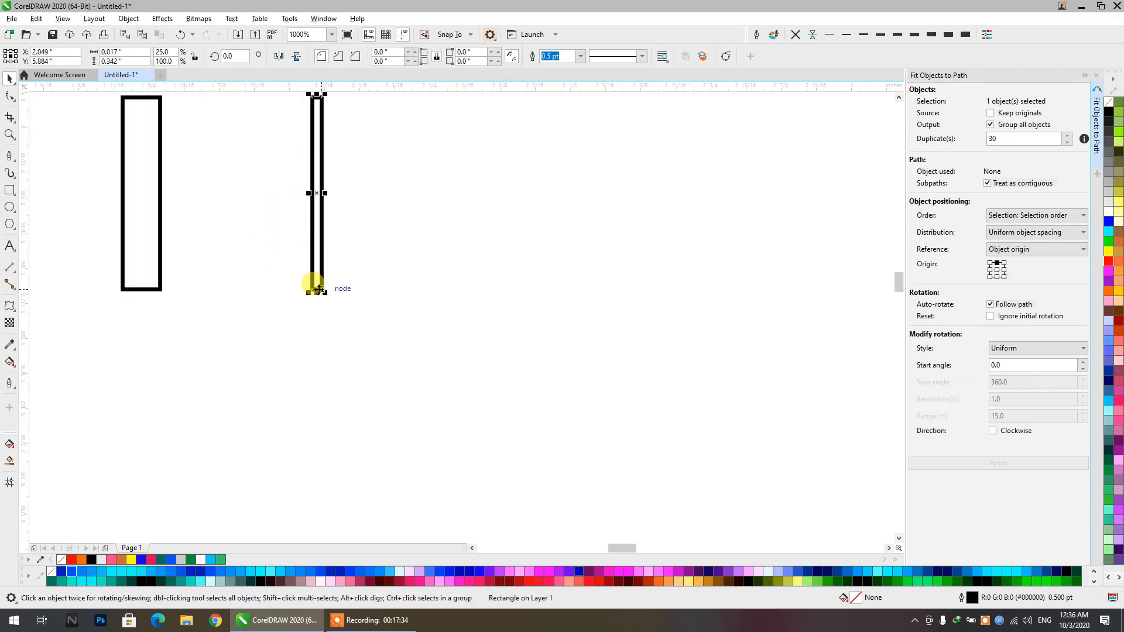
Shorten the narrow rectangle to about a quarter of its height, and fill both rectangles black with no outline
drag(317, 291, 225, 218)
scroll(297, 227, down, 2)
drag(361, 339, 196, 151)
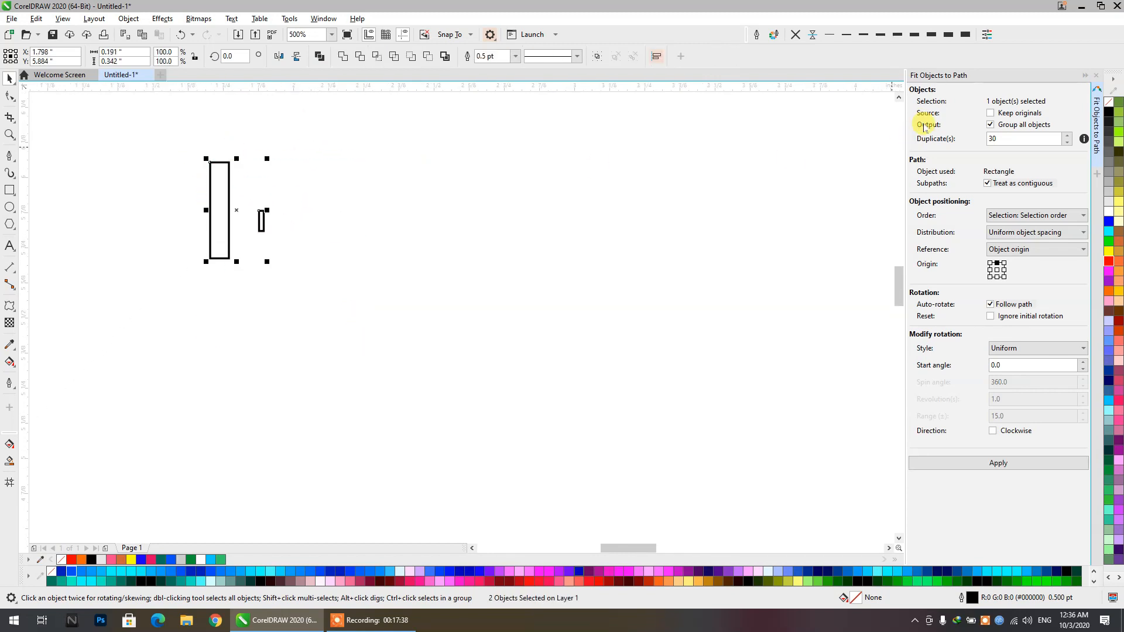
click(1108, 111)
scroll(539, 181, down, 2)
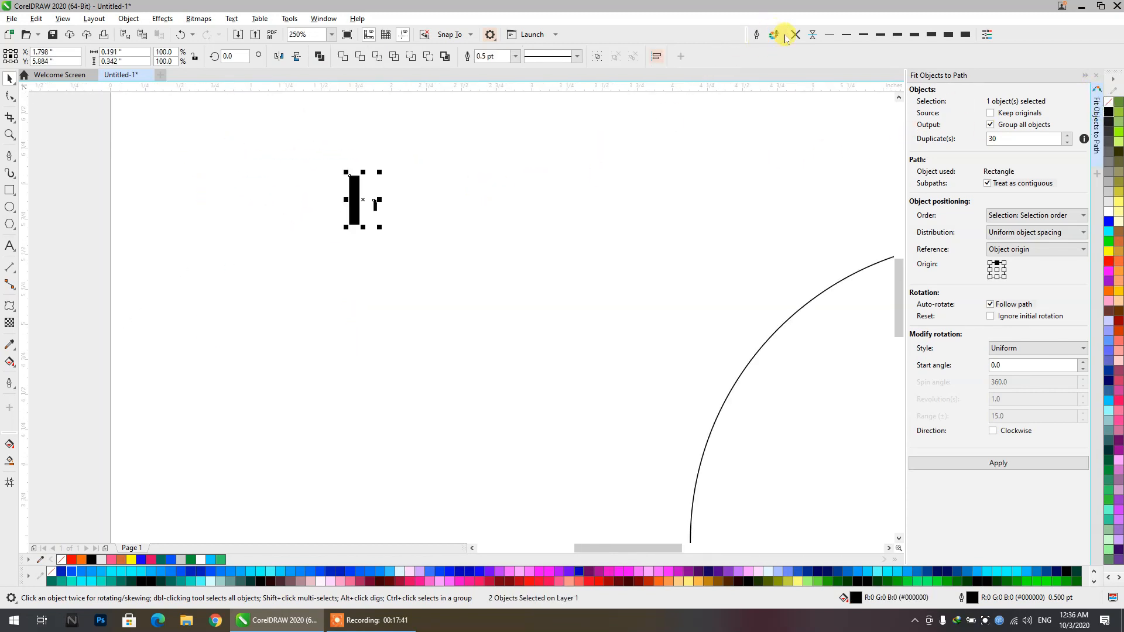
scroll(580, 196, down, 1)
drag(580, 202, 379, 192)
click(377, 192)
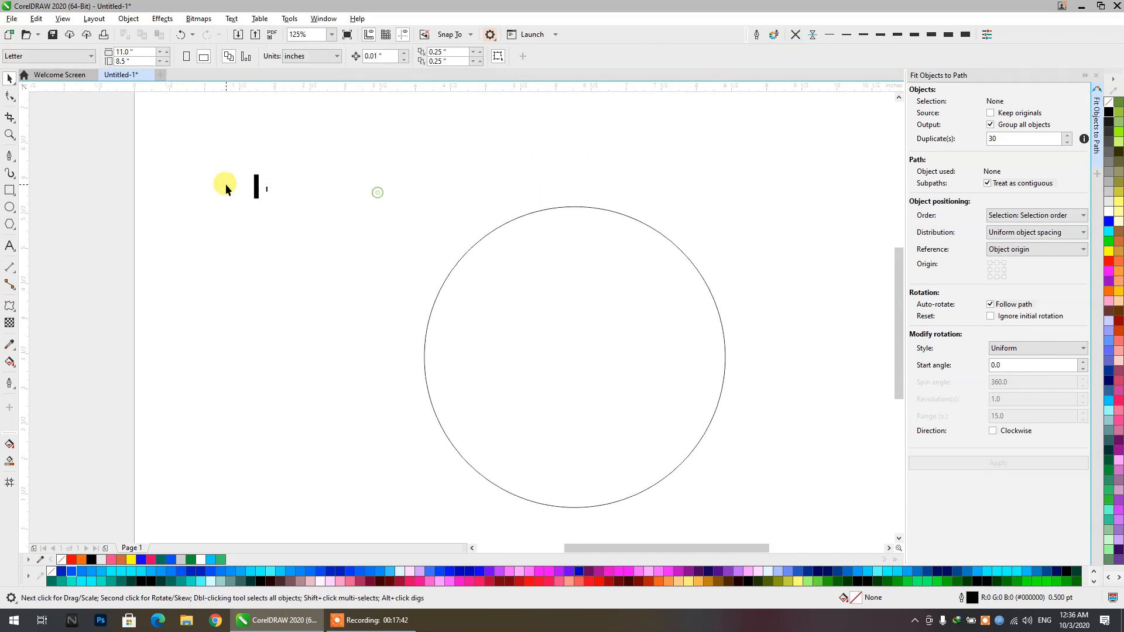
Fit the larger rectangle to the circle with Fit Objects to Path, using 12 duplicates, selection order and uniform object spacing
click(256, 190)
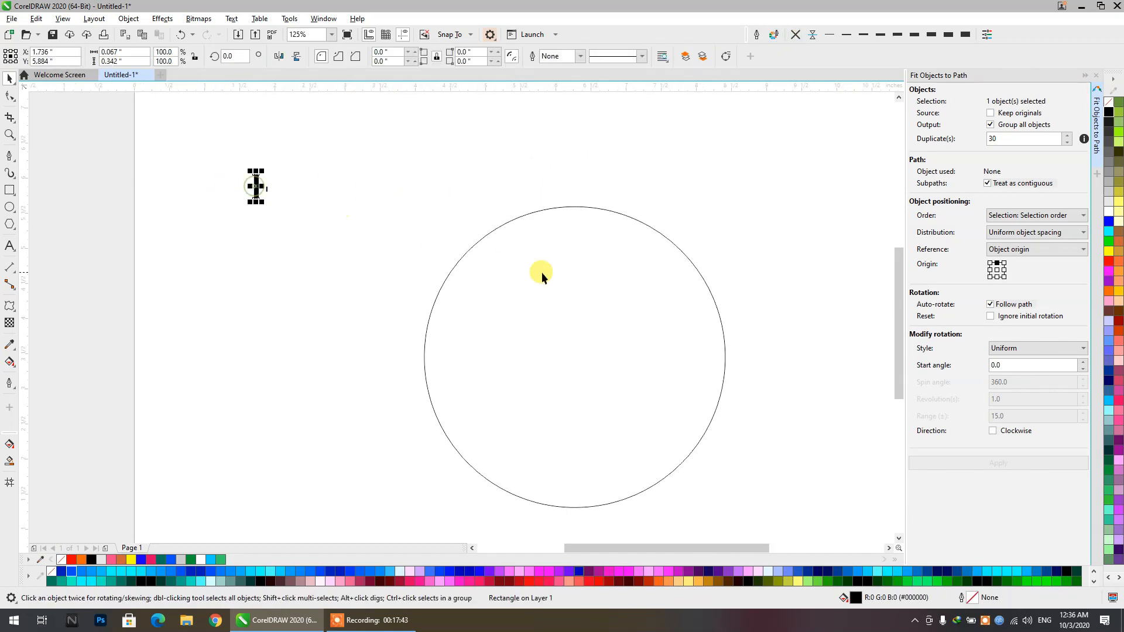
shift+click(616, 282)
drag(1011, 138, 963, 140)
text(12)
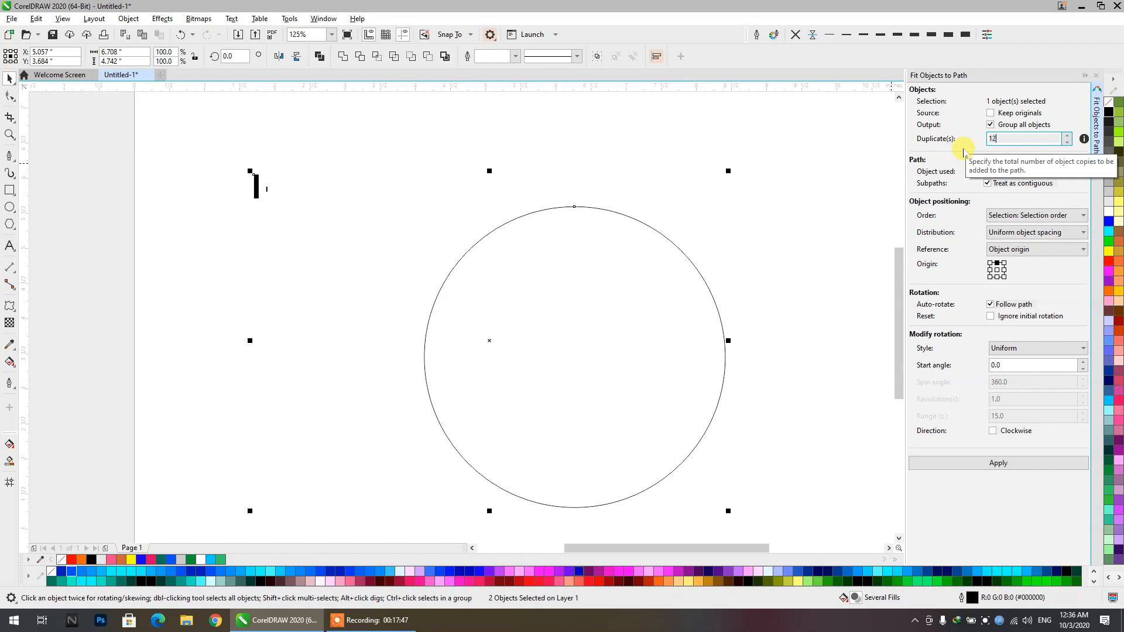
click(1011, 215)
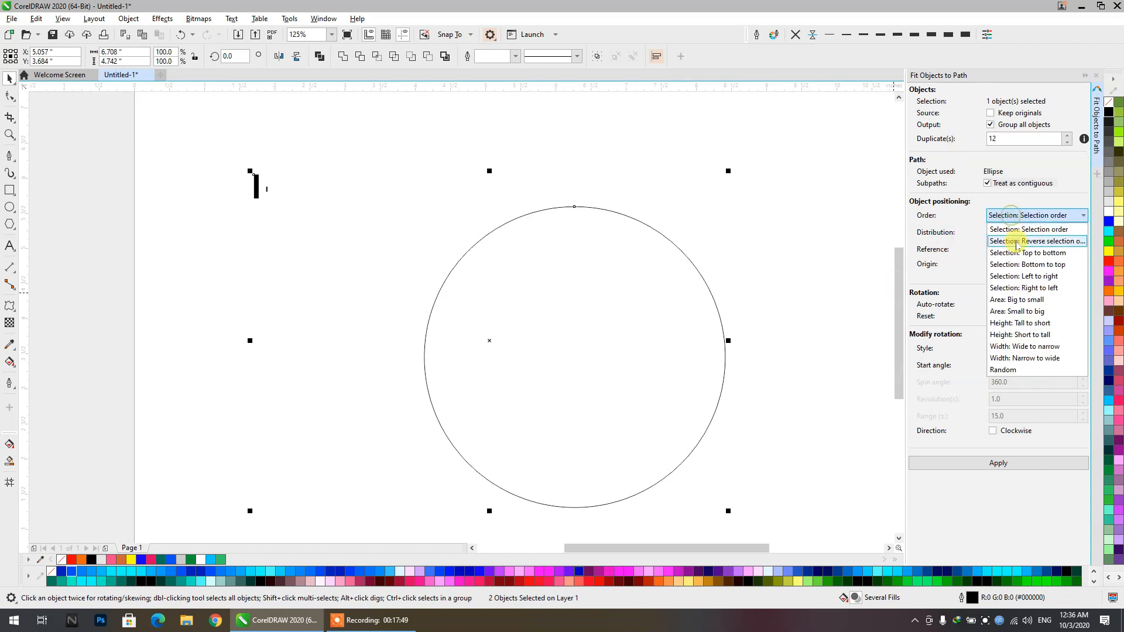
click(1021, 228)
click(1048, 232)
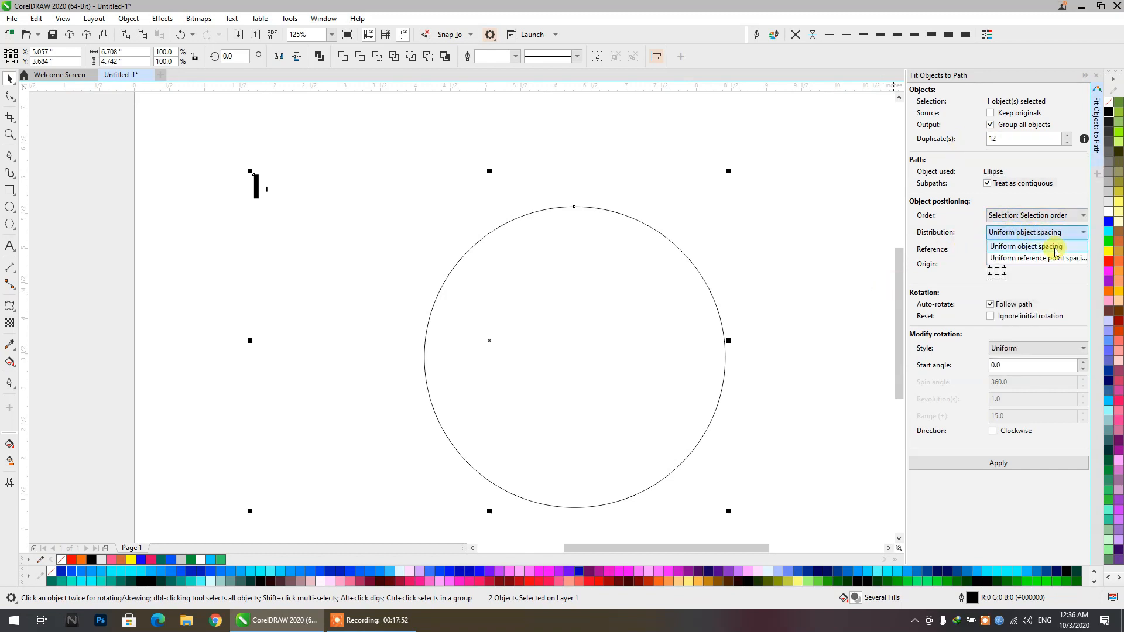
click(1054, 247)
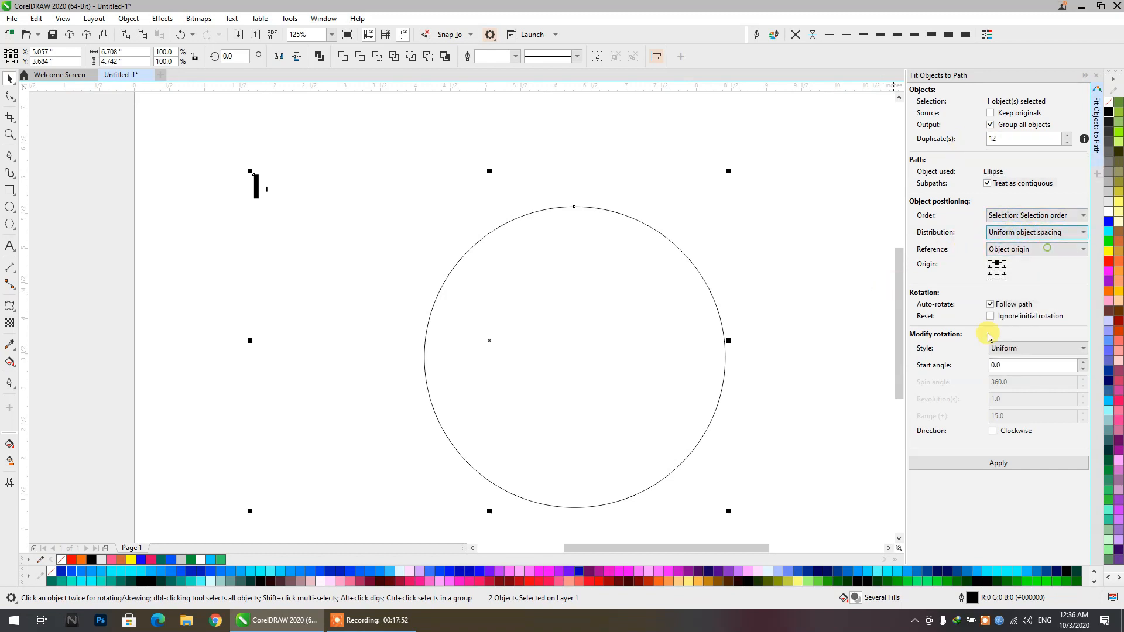
click(975, 463)
click(758, 218)
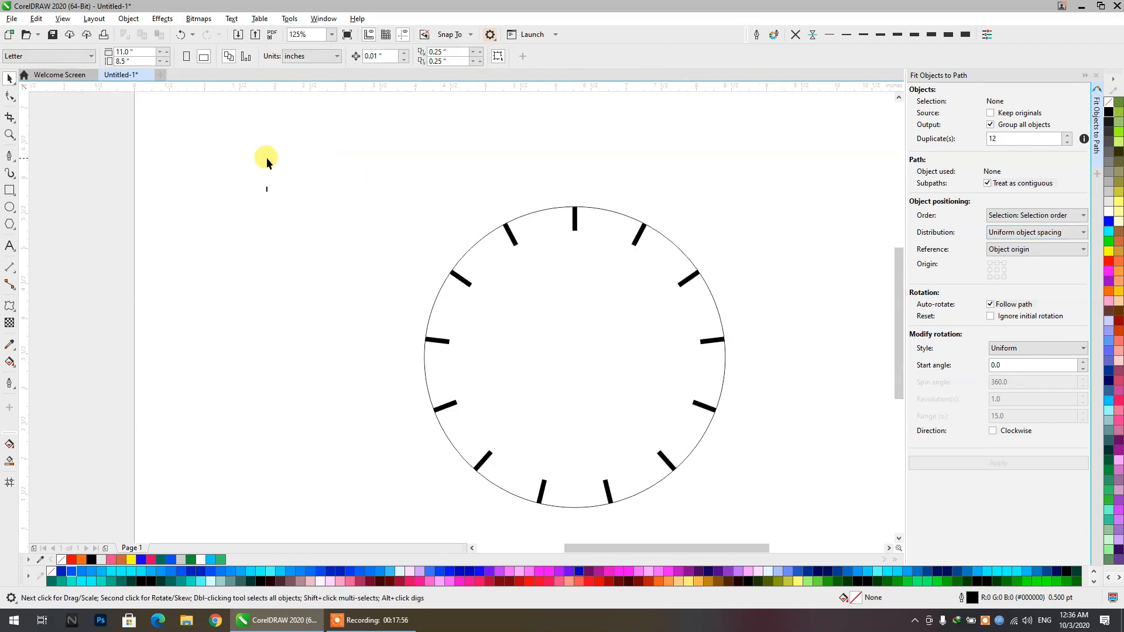
Fit the small thin rectangle to the same circle with 59 duplicates to form the minor tick marks
key(ctrl+a)
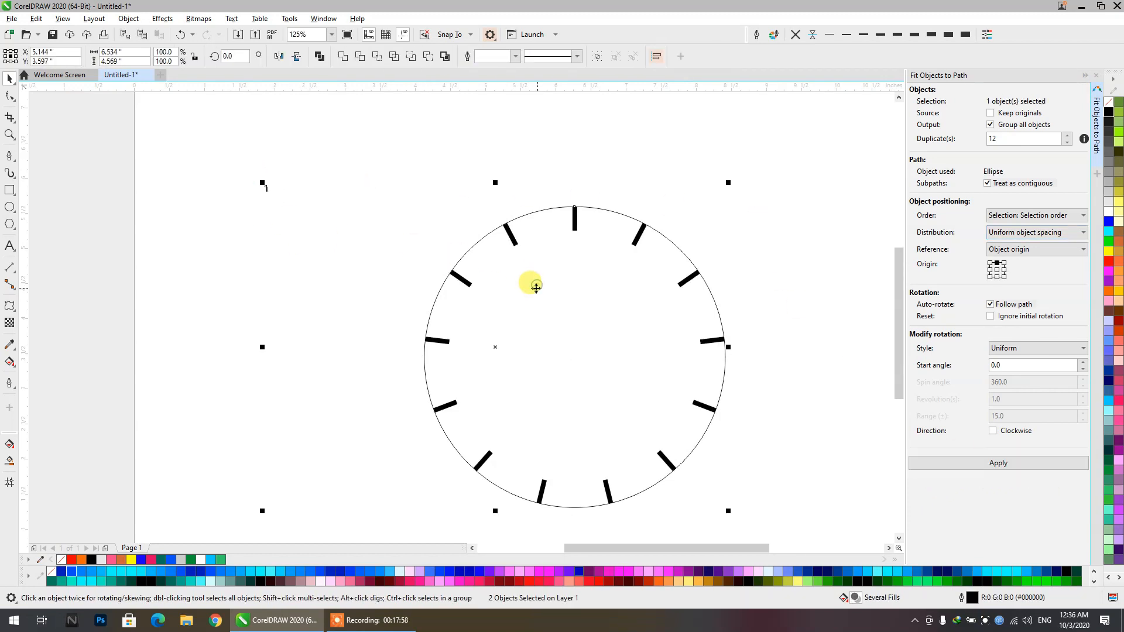
click(1012, 141)
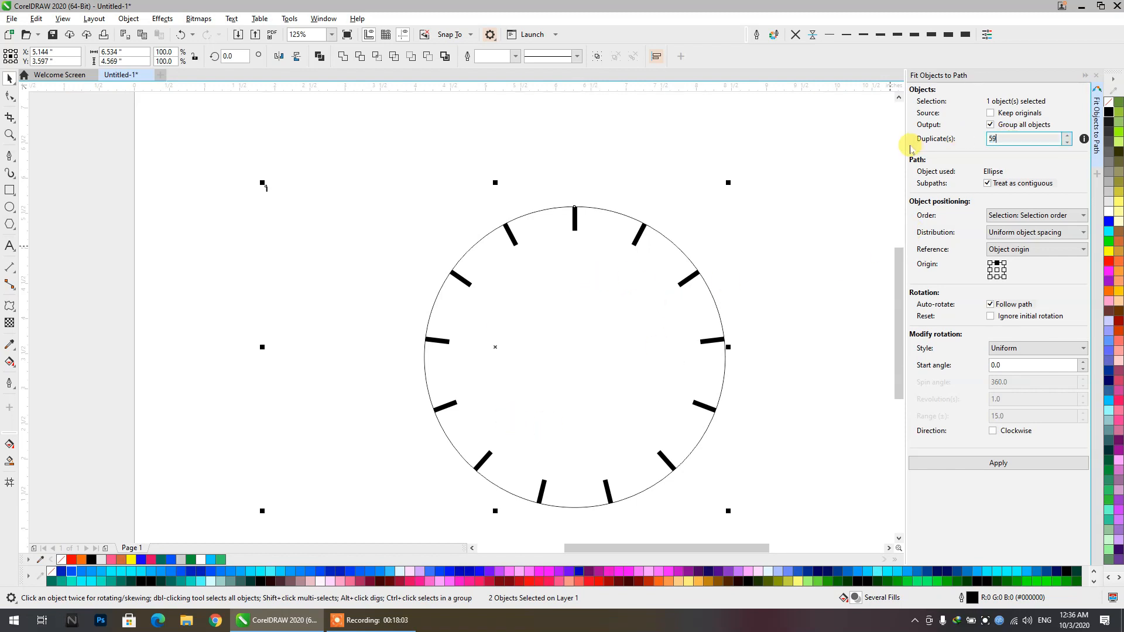
text(59)
click(979, 461)
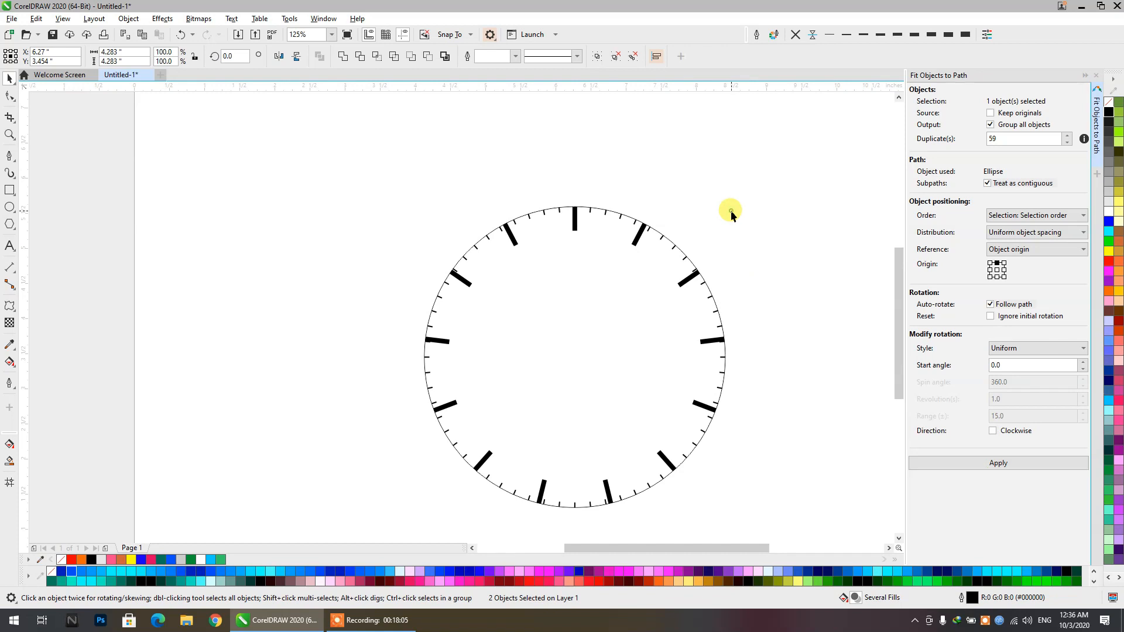
click(730, 211)
drag(726, 218, 703, 195)
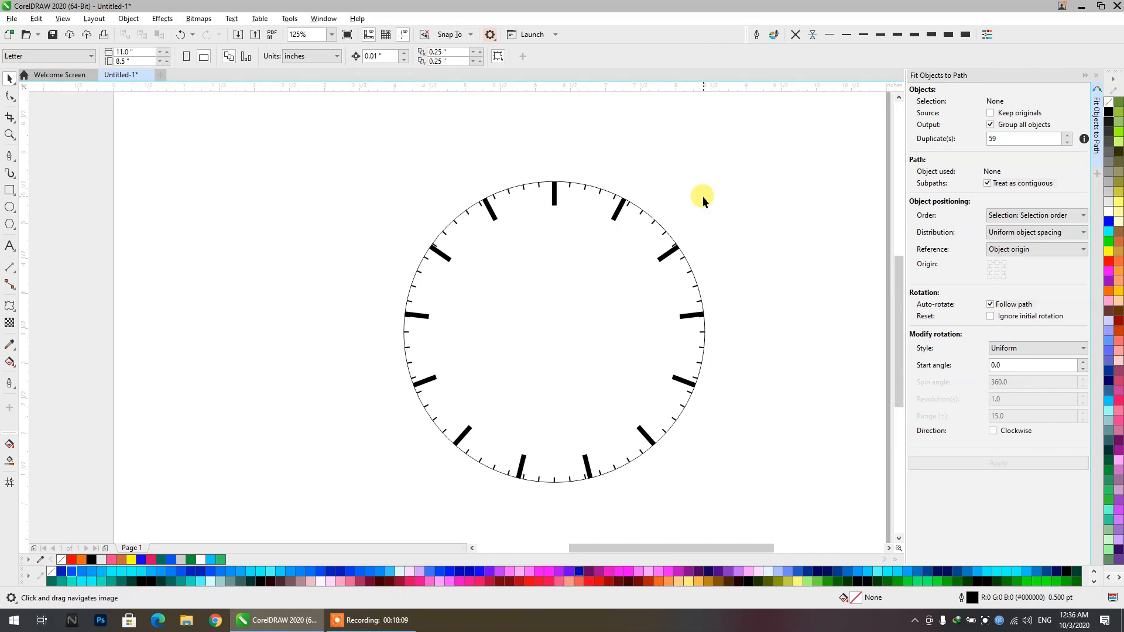
scroll(702, 195, down, 2)
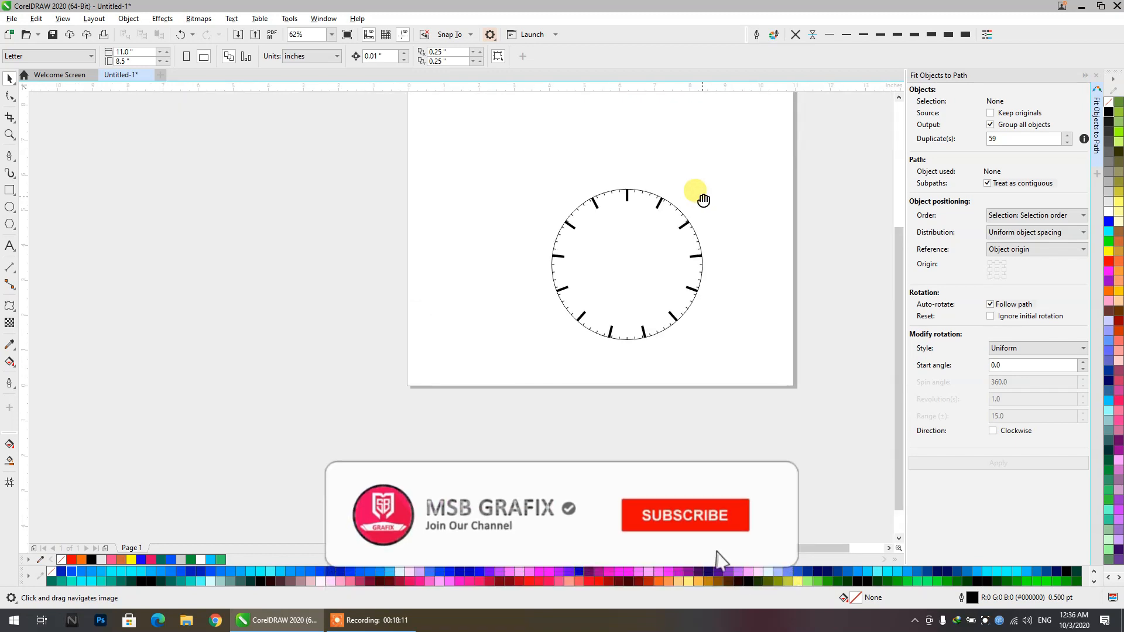
drag(703, 196, 694, 198)
scroll(609, 243, up, 2)
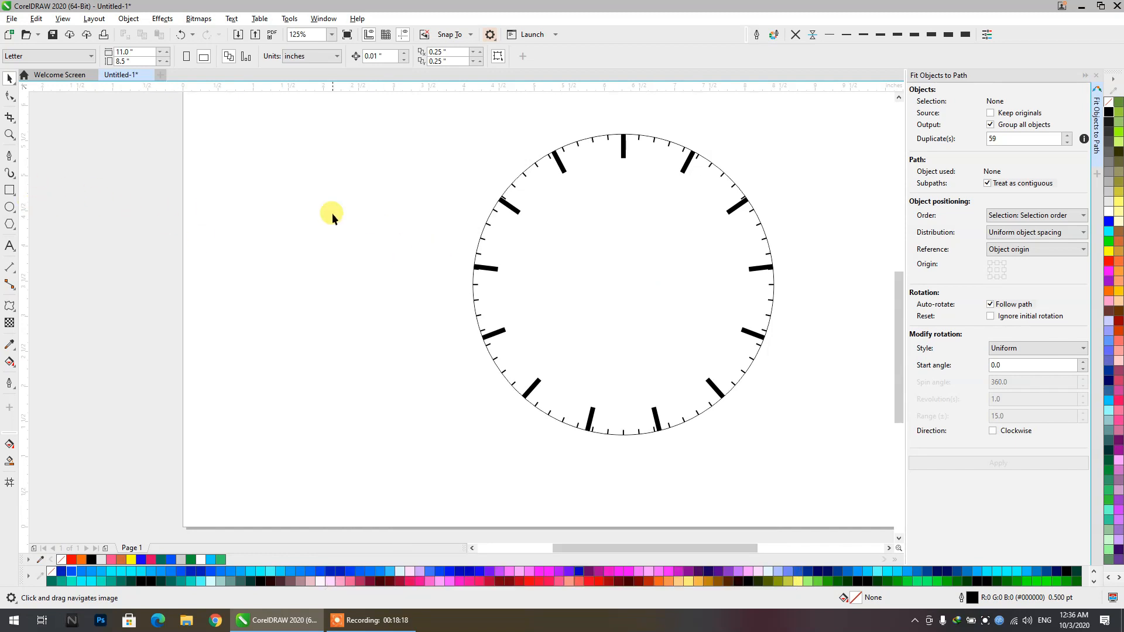
scroll(336, 217, down, 4)
scroll(352, 246, up, 2)
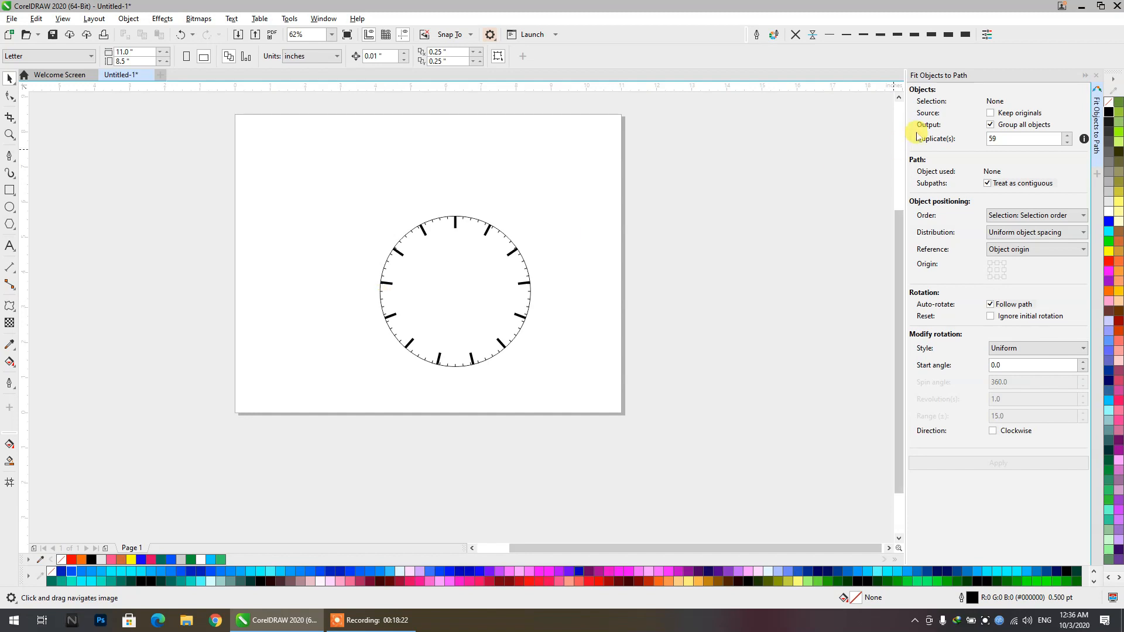
Close the Fit Objects to Path settings and open them again
click(1104, 76)
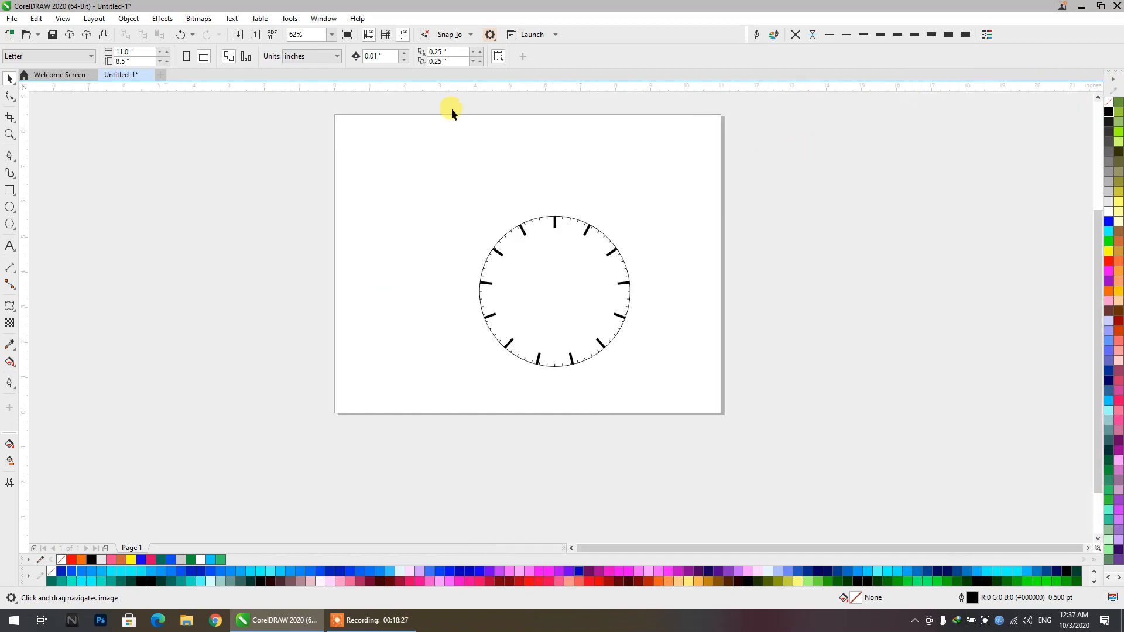
click(138, 21)
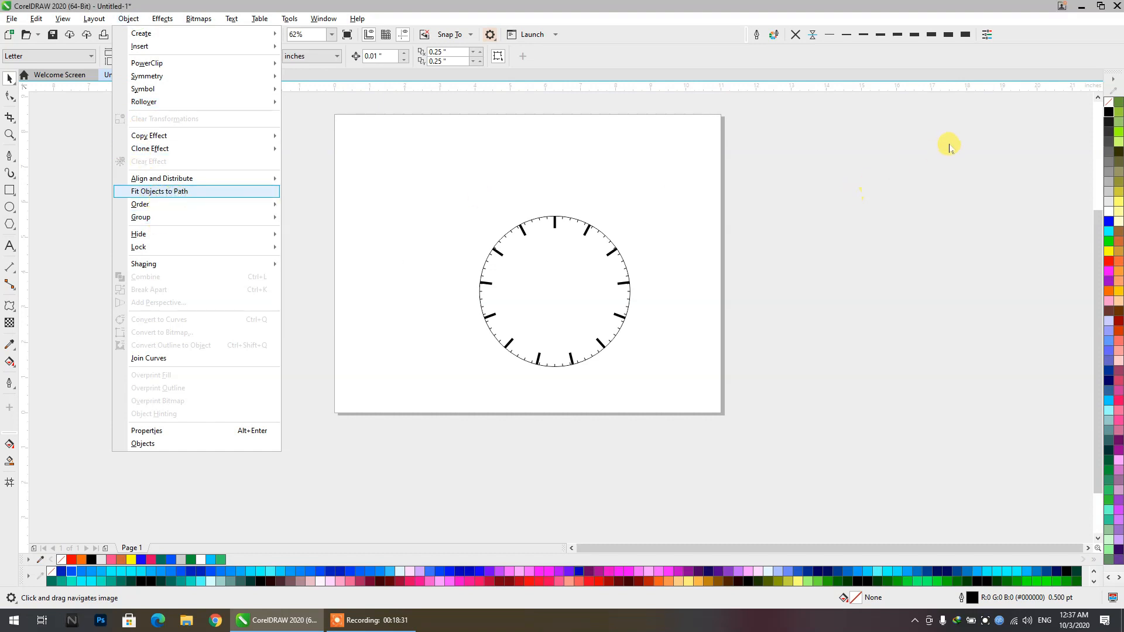
click(177, 194)
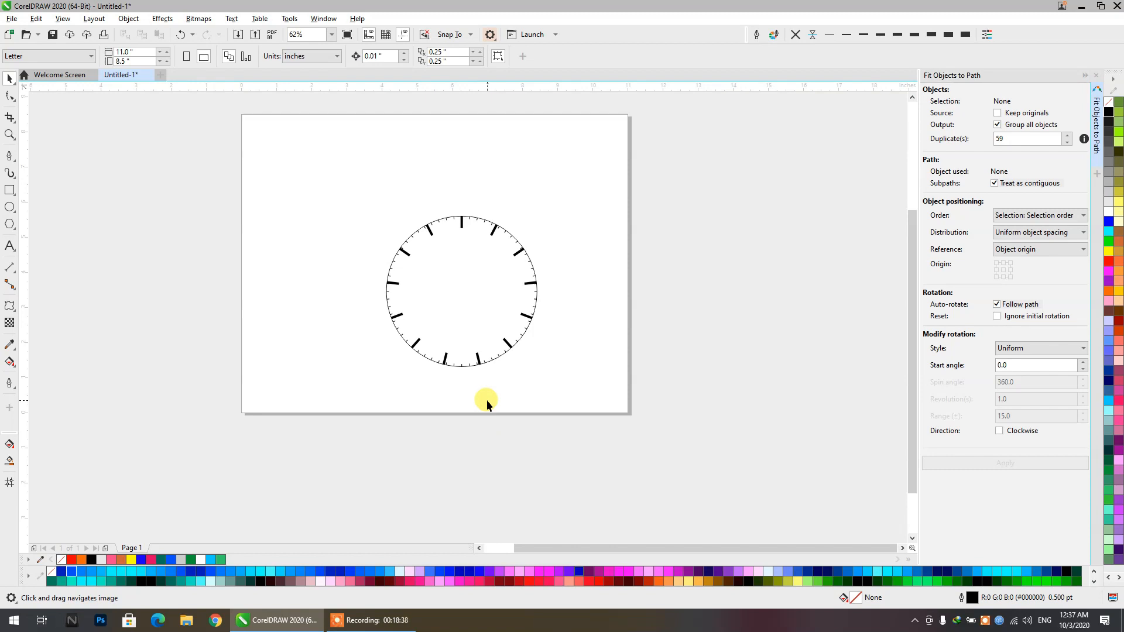
click(375, 620)
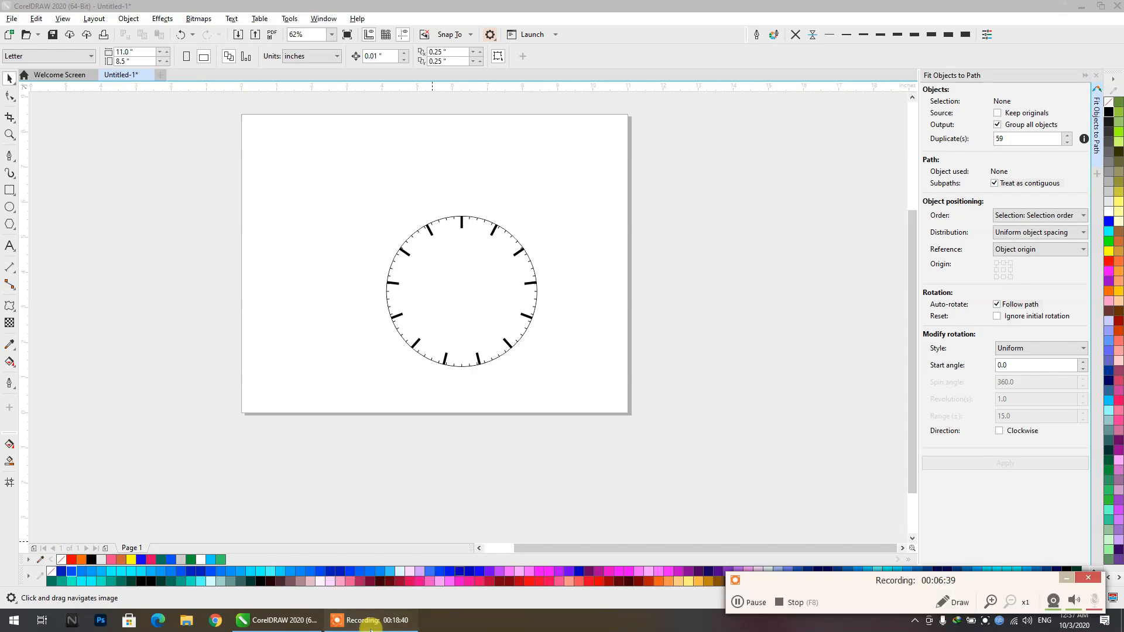